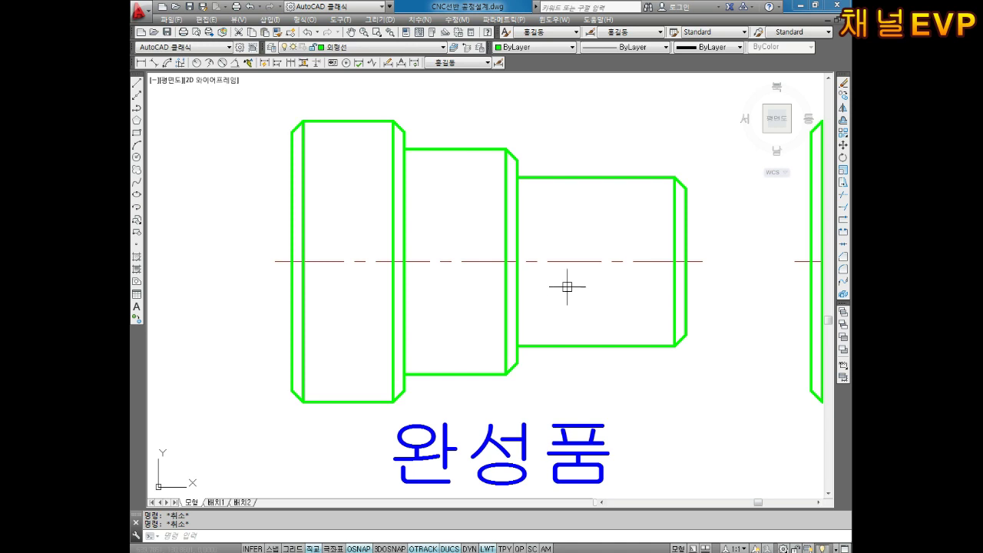
# - Save the drawing with both shaft views in sight
pyautogui.scroll(-4, 567, 287)
pyautogui.moveTo(575, 241); pyautogui.dragTo(512, 290, button='middle')
pyautogui.scroll(1, 575, 308)
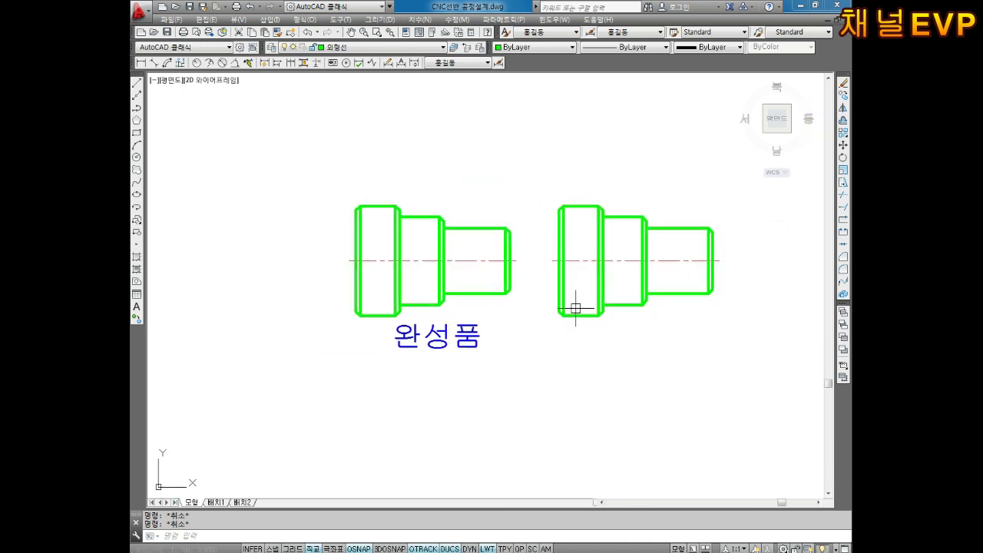
pyautogui.moveTo(585, 309); pyautogui.dragTo(482, 307, button='middle')
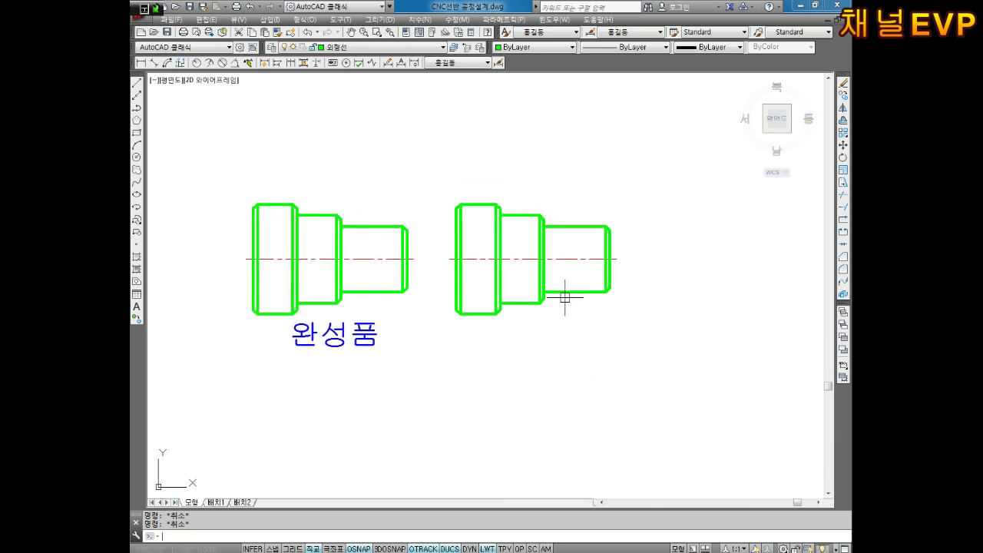
pyautogui.hotkey('ctrl', 's')
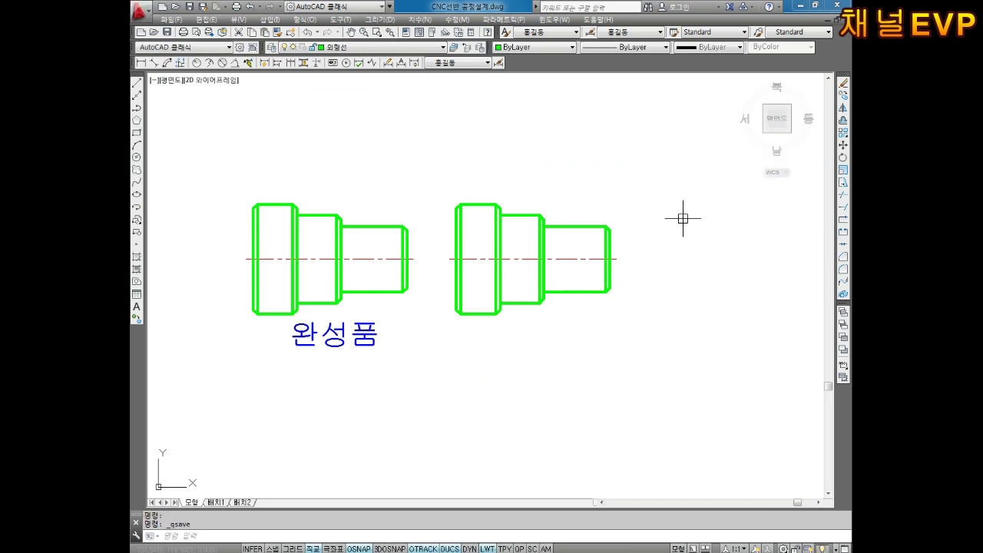
# - Move the unlabelled copy of the stepped shaft horizontally to the right, farther away from the 완성품 view
pyautogui.press('Return')
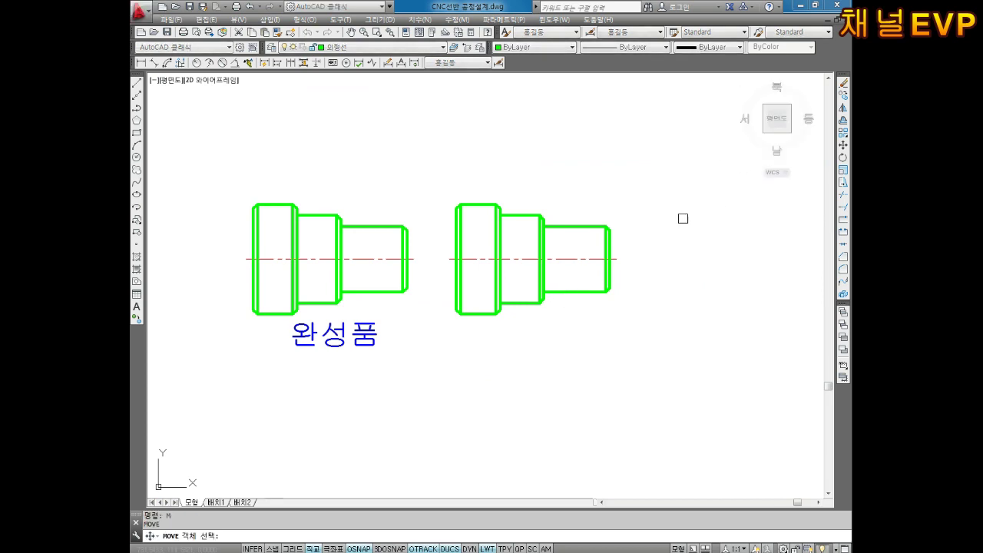
pyautogui.click(719, 198)
pyautogui.click(427, 362)
pyautogui.press('Return')
pyautogui.click(521, 284)
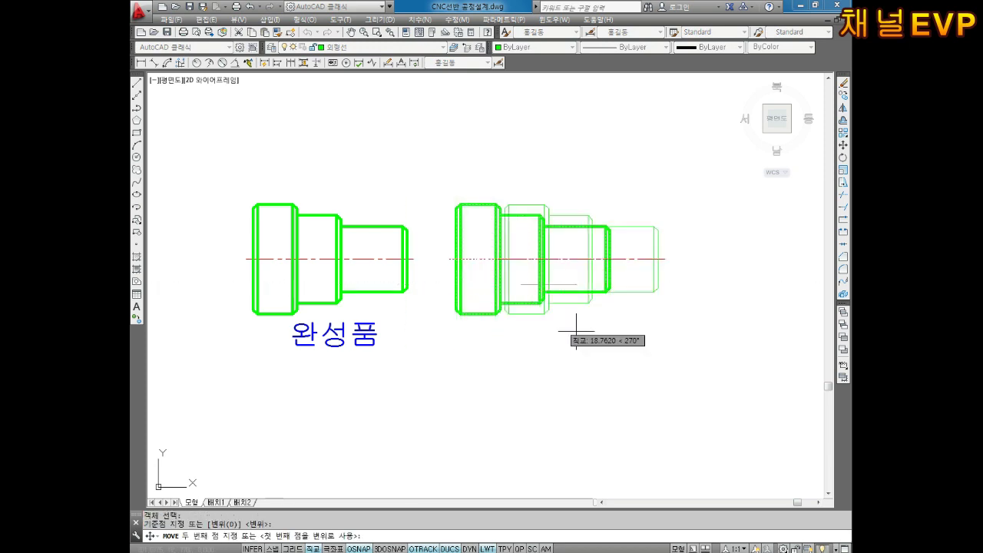
pyautogui.moveTo(614, 321); pyautogui.dragTo(454, 318, button='middle')
pyautogui.click(607, 292)
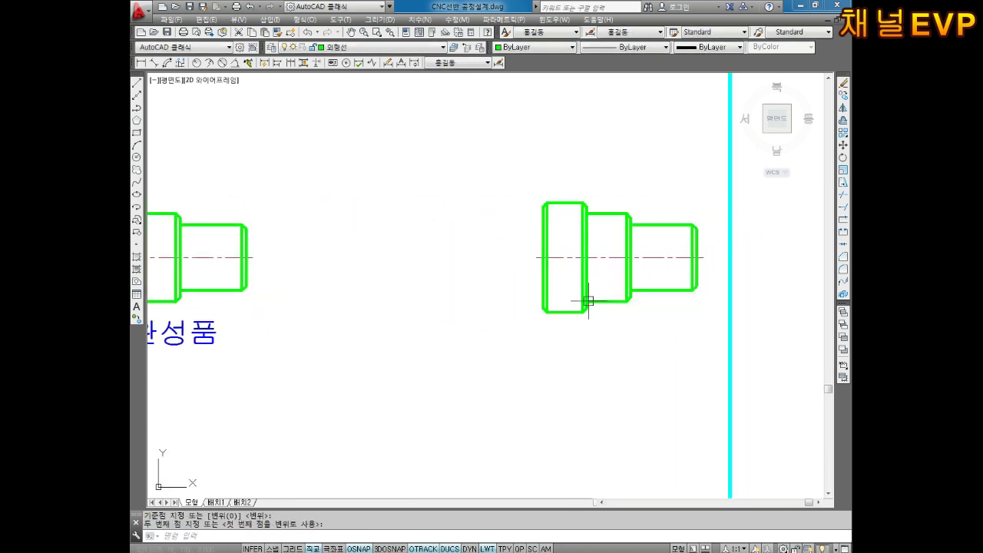
pyautogui.press('Escape')
# - Add a vertical linear dimension for the diameter of the largest section, placed left of the 완성품 shaft
pyautogui.moveTo(258, 307); pyautogui.dragTo(512, 303, button='middle')
pyautogui.scroll(2, 413, 280)
pyautogui.moveTo(413, 281); pyautogui.dragTo(478, 283, button='middle')
pyautogui.press('Escape')
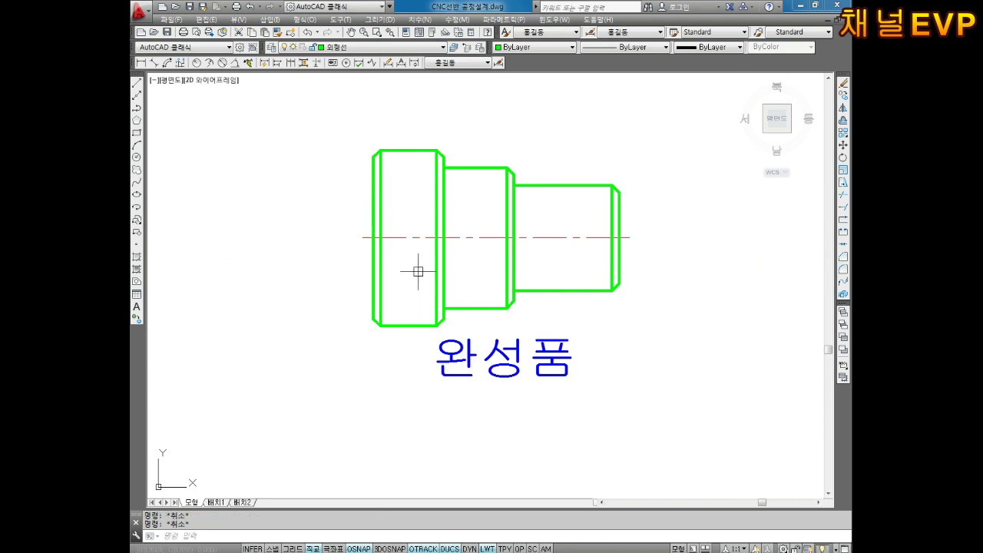
pyautogui.click(141, 62)
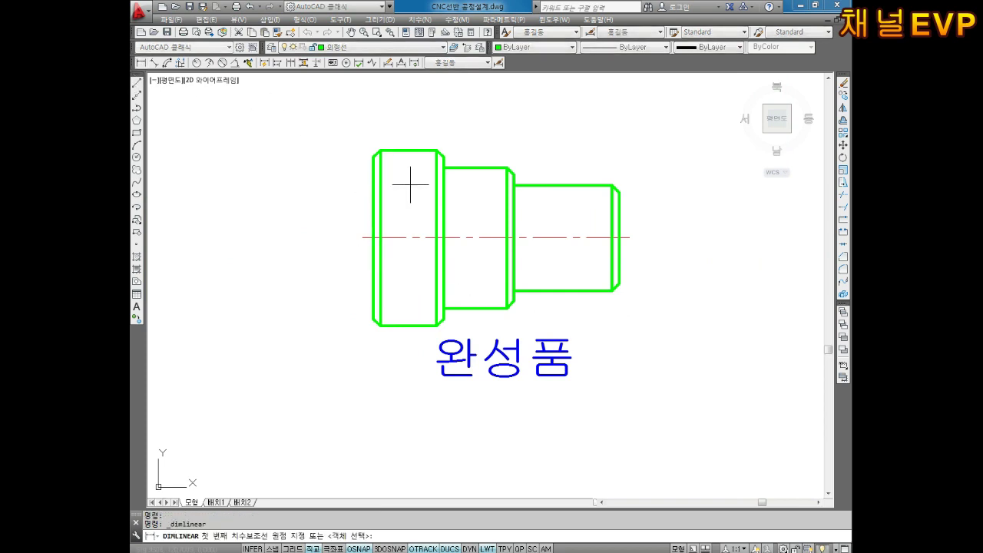
pyautogui.click(379, 150)
pyautogui.click(379, 326)
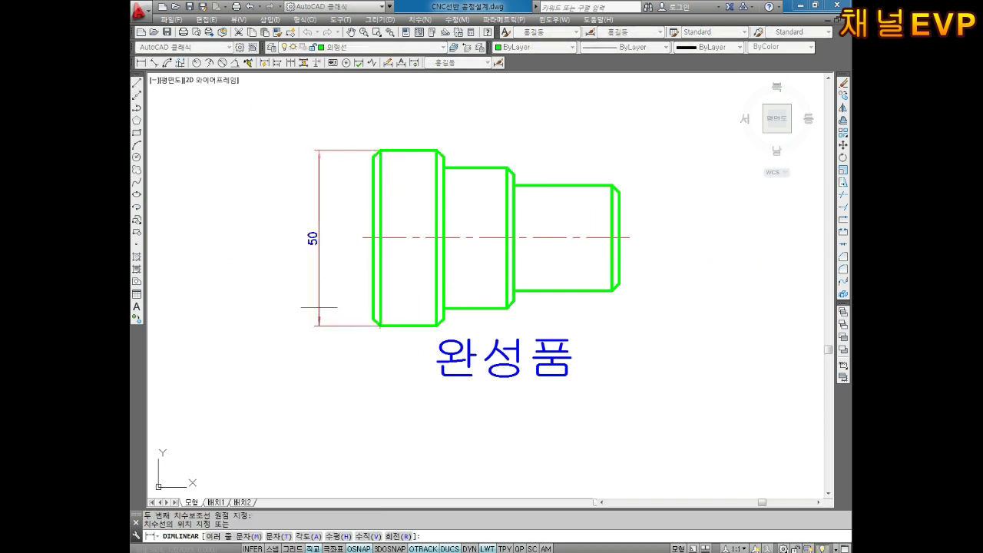
pyautogui.click(317, 308)
pyautogui.press('Escape')
pyautogui.press('Escape')
# - Make 치수선 the current layer
pyautogui.click(349, 47)
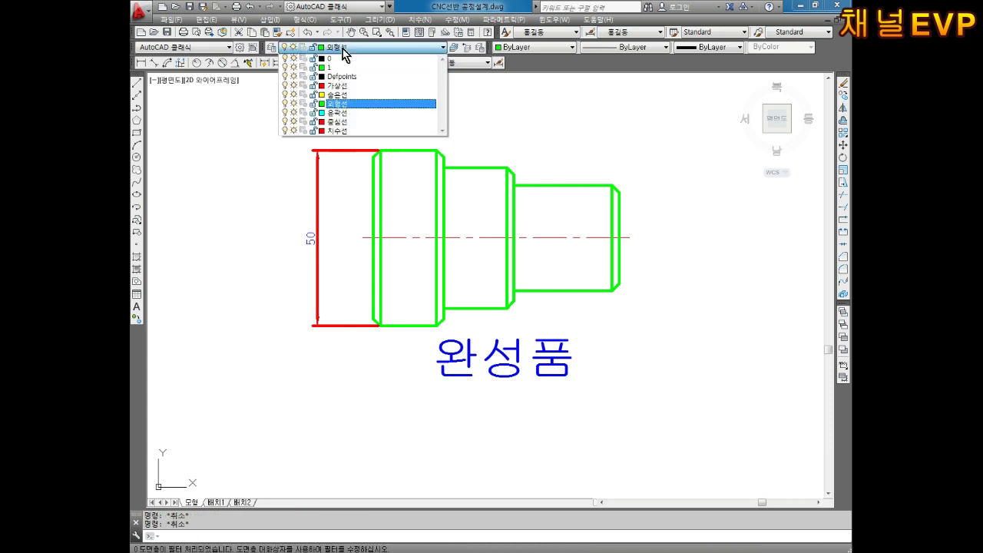
pyautogui.click(336, 130)
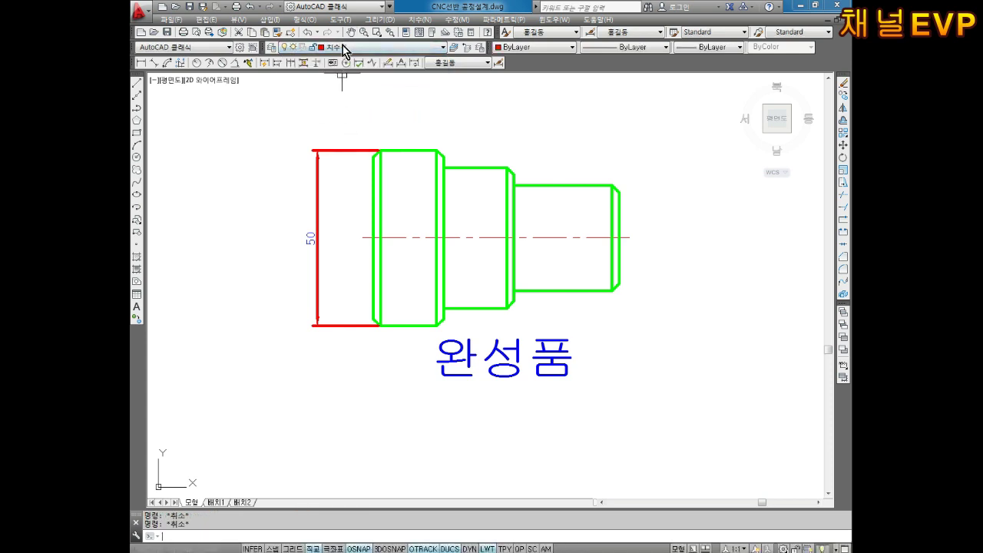
pyautogui.click(343, 49)
pyautogui.click(344, 131)
pyautogui.click(348, 49)
pyautogui.click(336, 131)
pyautogui.click(334, 132)
# - Assign the largest section's diameter dimension to the 치수선 layer and keep that layer current
pyautogui.click(314, 169)
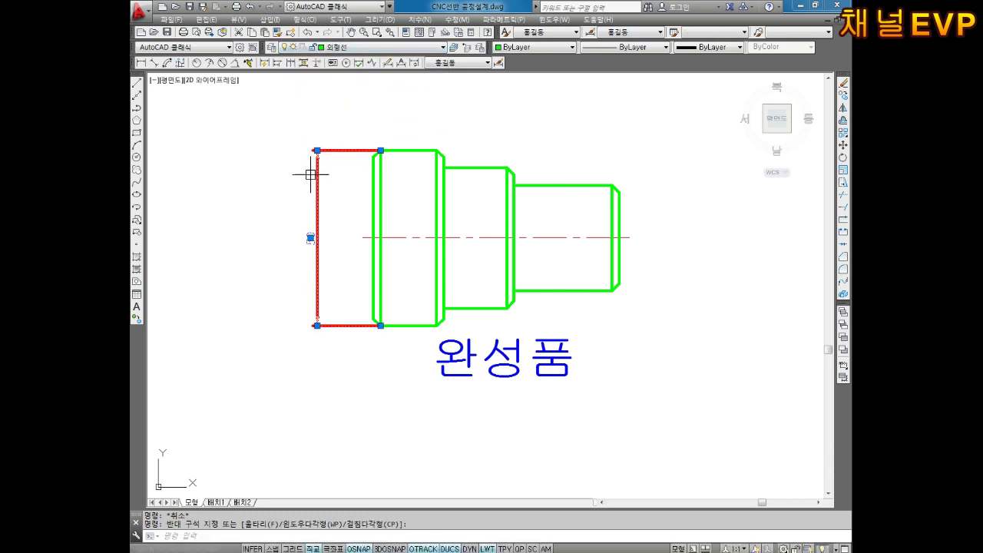
pyautogui.click(331, 49)
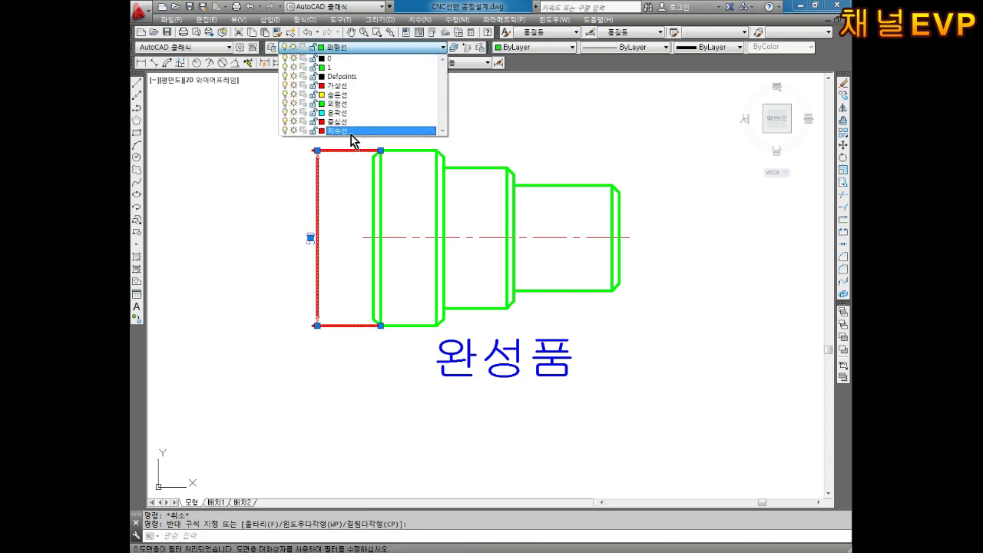
pyautogui.press('Escape')
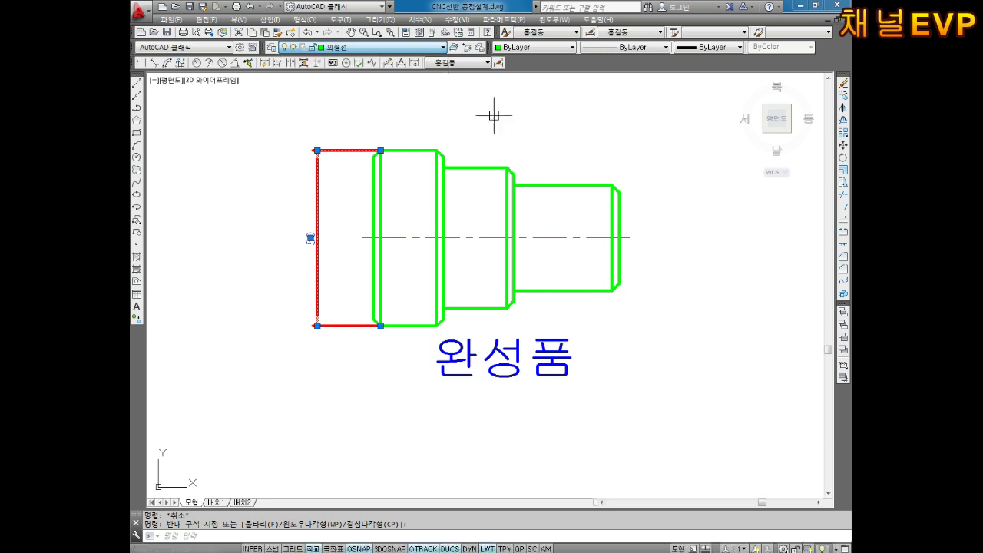
pyautogui.press('Escape')
pyautogui.click(342, 116)
pyautogui.click(292, 165)
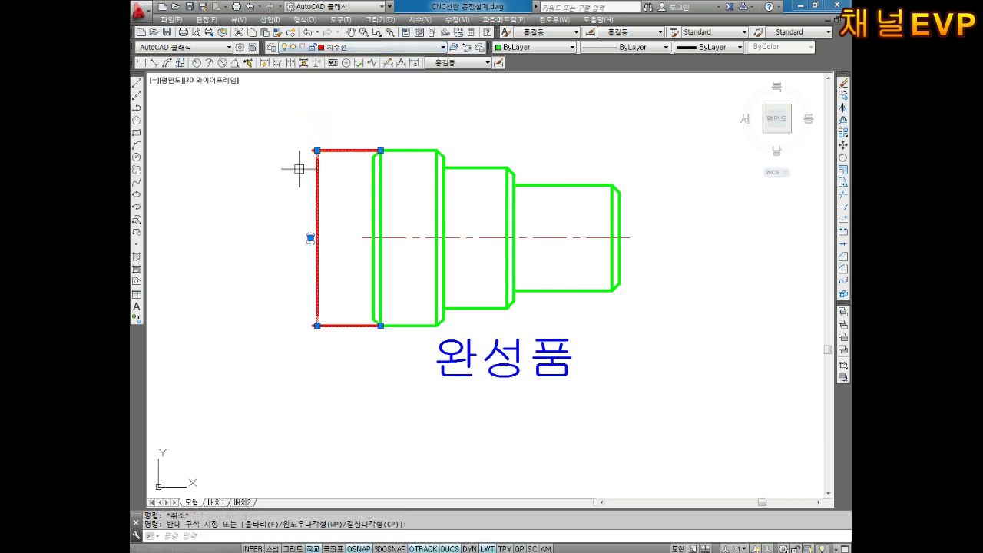
pyautogui.click(349, 47)
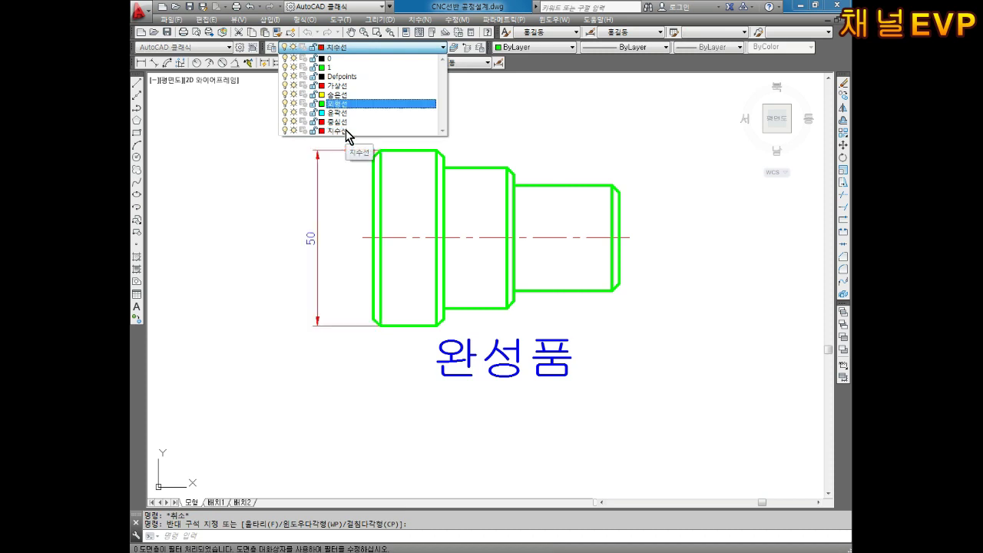
pyautogui.click(346, 136)
pyautogui.press('Escape')
pyautogui.click(343, 48)
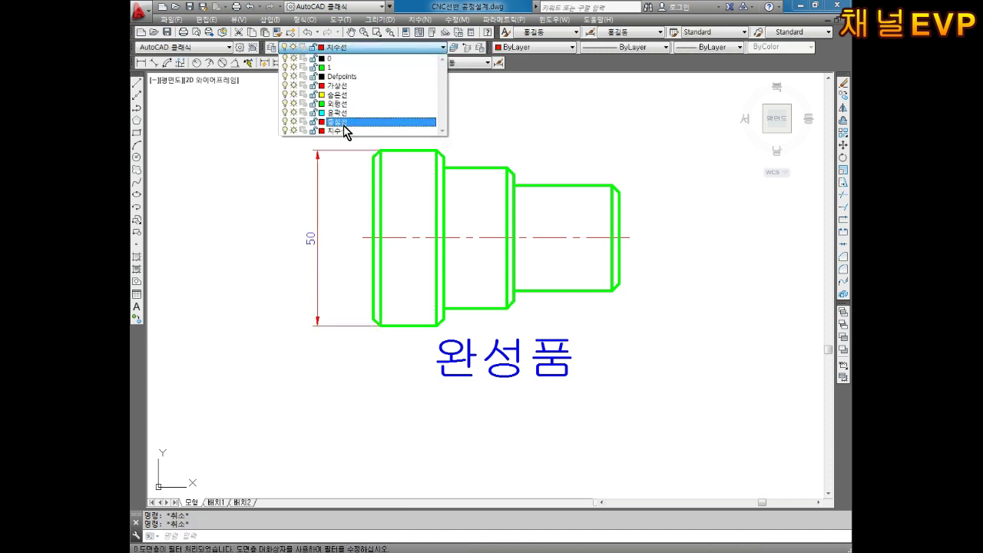
pyautogui.click(340, 123)
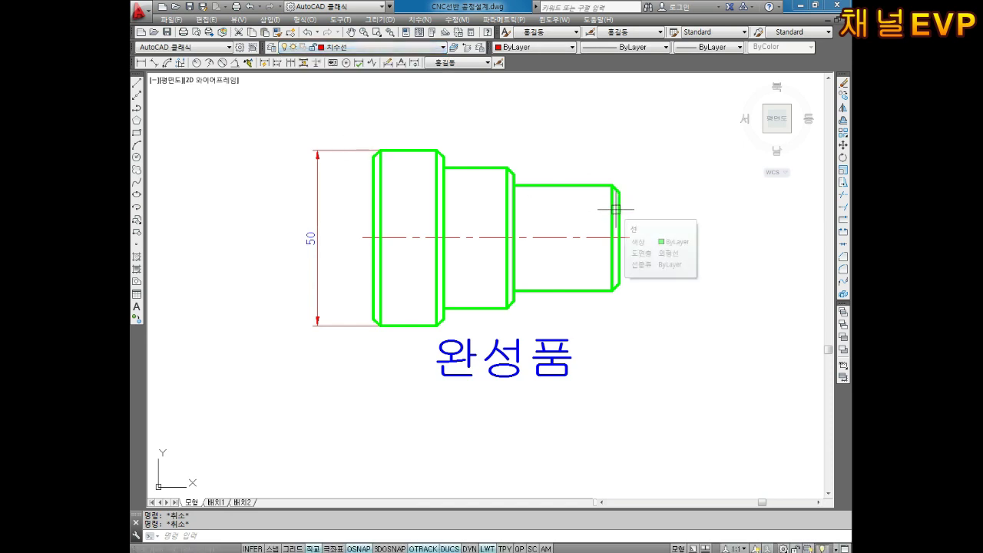
# - Dimension the middle section's diameter with a vertical linear dimension placed right of the shaft's small end
pyautogui.moveTo(607, 226); pyautogui.dragTo(565, 198, button='middle')
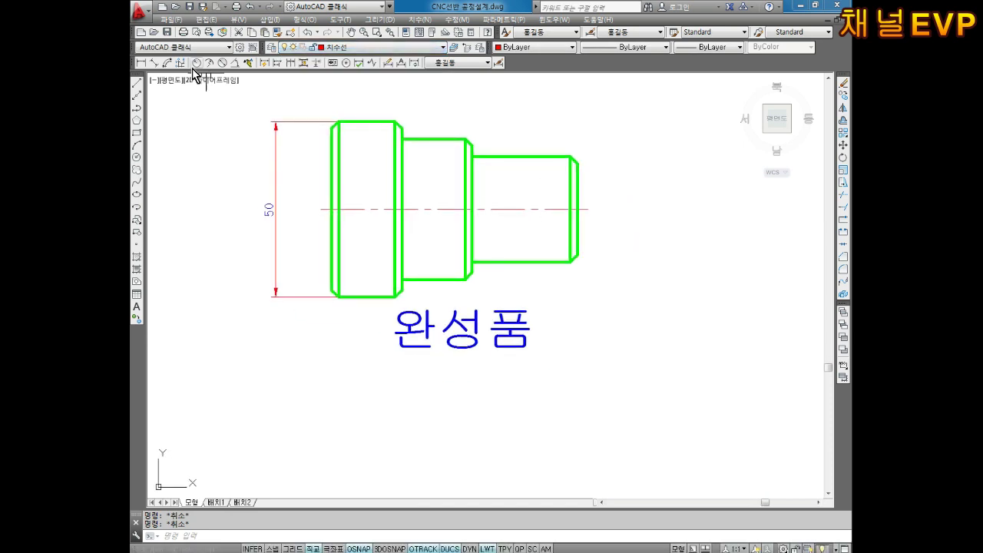
pyautogui.click(142, 62)
pyautogui.click(465, 139)
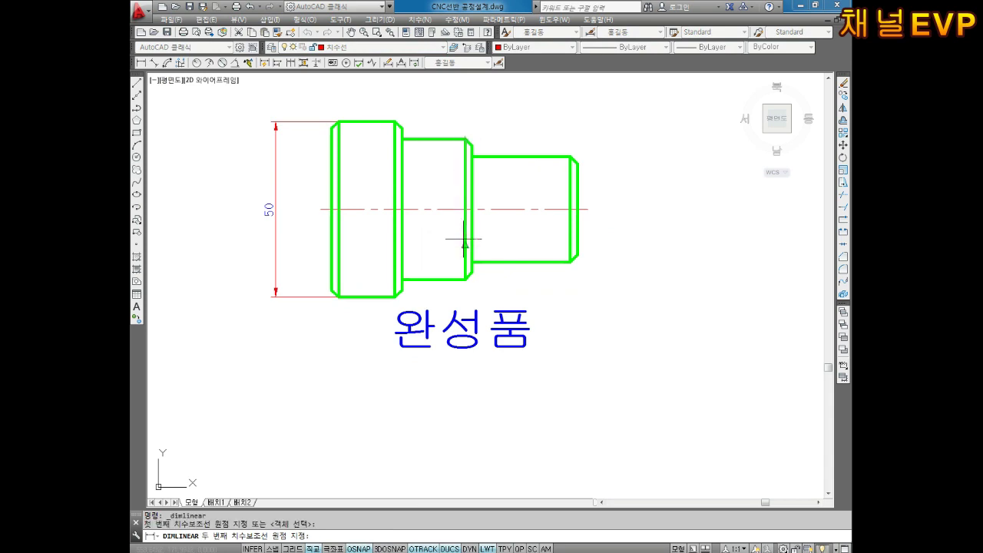
pyautogui.click(465, 279)
pyautogui.click(646, 239)
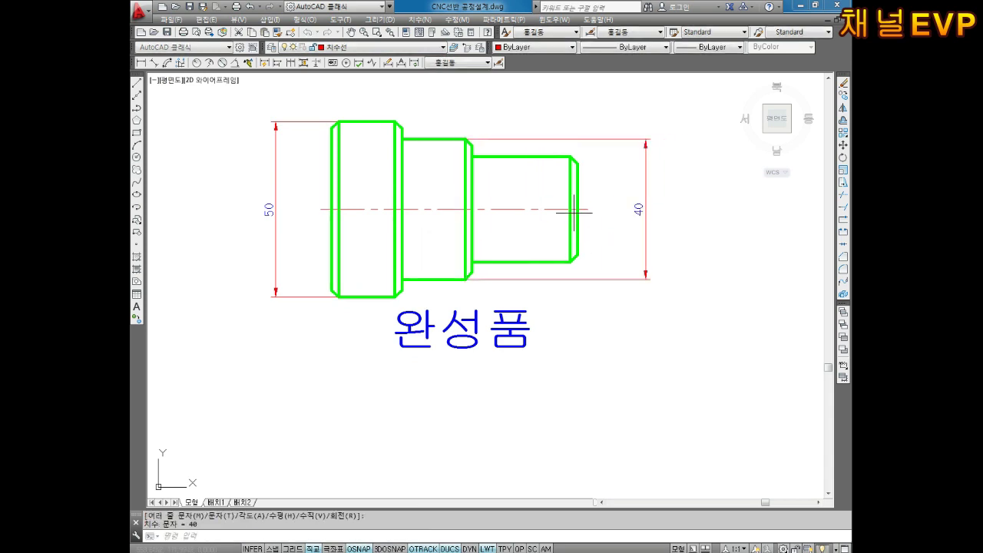
# - Dimension the smallest section's diameter, placing it between the shaft end and the middle section's diameter dimension
pyautogui.press('Return')
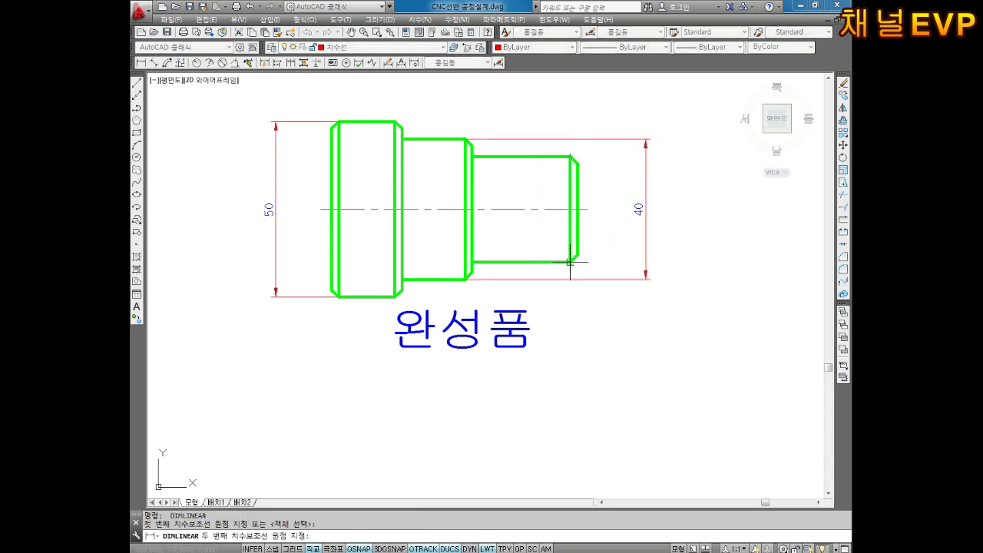
pyautogui.click(569, 262)
pyautogui.click(625, 231)
pyautogui.press('Escape')
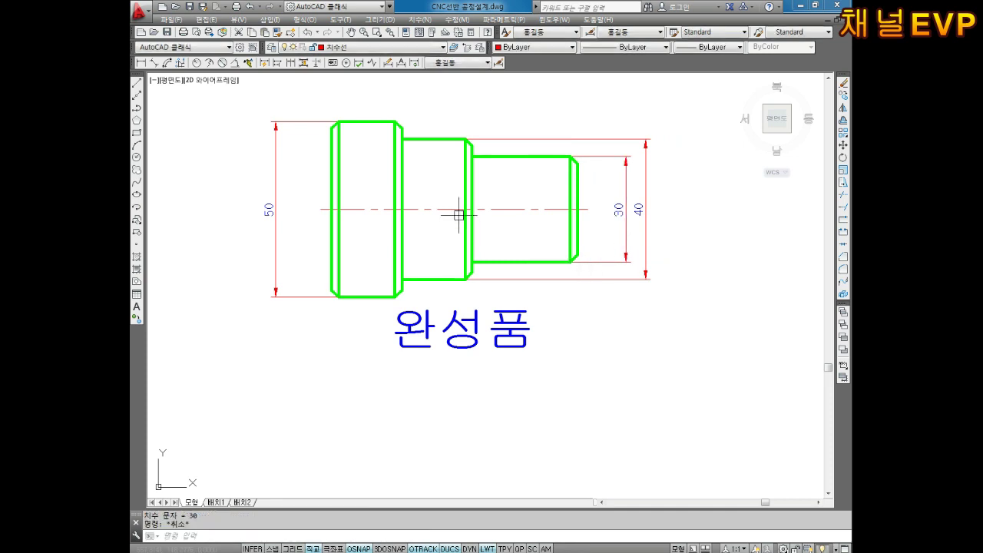
# - Add a horizontal linear dimension above the shaft for the length of the largest section
pyautogui.moveTo(459, 215); pyautogui.dragTo(468, 277, button='middle')
pyautogui.press('Return')
pyautogui.click(345, 184)
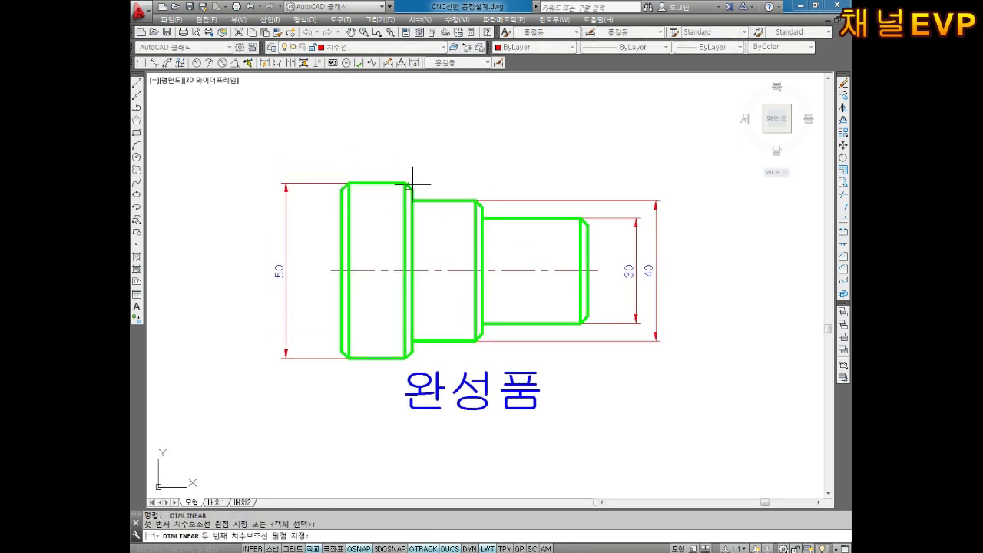
pyautogui.click(412, 190)
pyautogui.click(390, 127)
# - Dimension the middle section's length above the shaft, in line with the largest section's length dimension
pyautogui.press('Return')
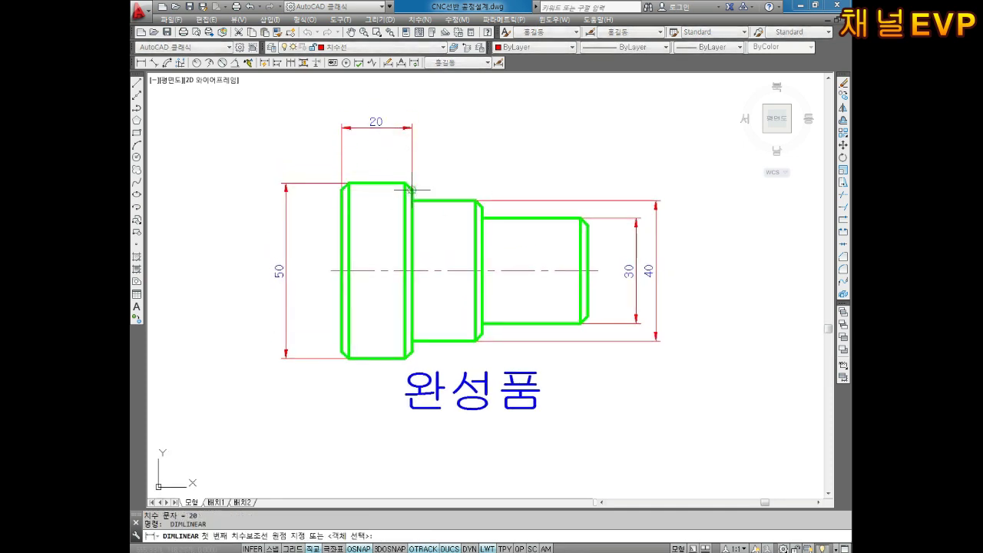
pyautogui.click(411, 190)
pyautogui.click(477, 201)
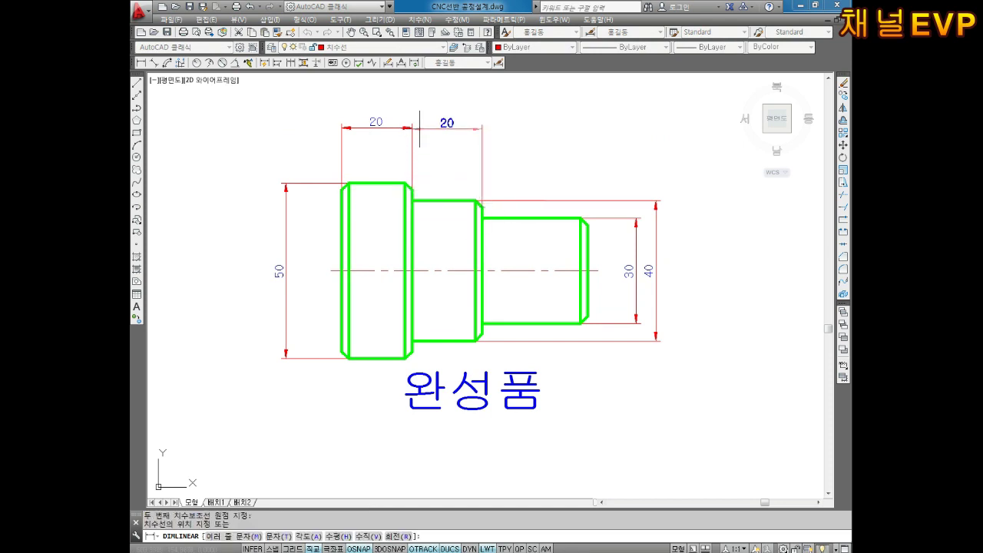
pyautogui.click(454, 125)
# - Dimension the smallest section's length, aligned with the other two length dimensions above the shaft
pyautogui.press('Return')
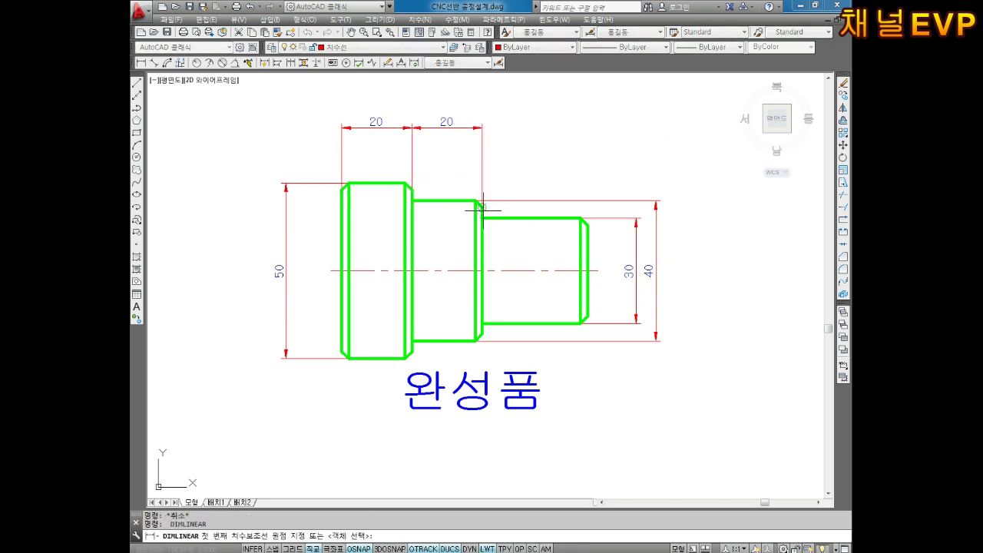
pyautogui.click(582, 219)
pyautogui.click(483, 207)
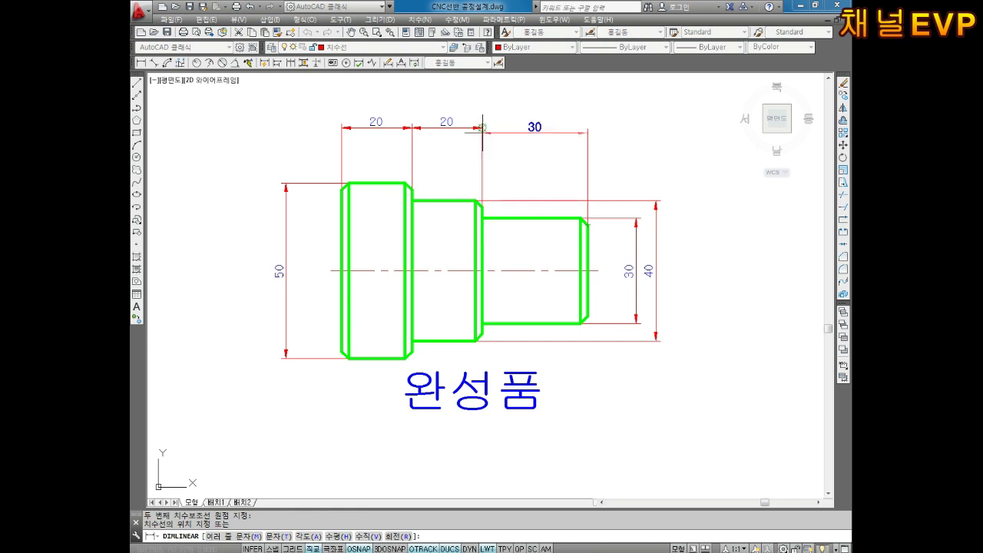
pyautogui.click(482, 127)
pyautogui.press('Escape')
pyautogui.press('Escape')
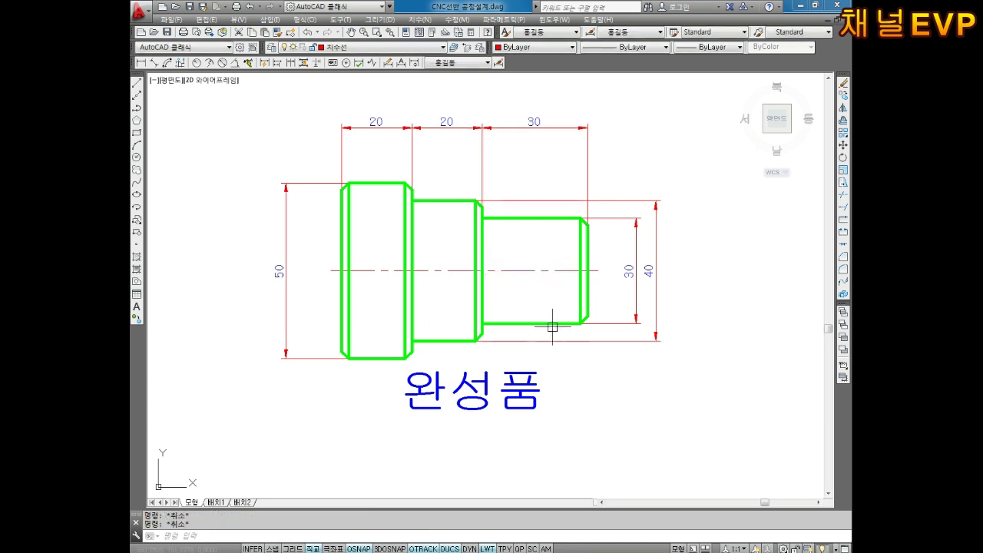
# - Copy the 완성품 label with ortho turned off to the upper part of the empty space between the two shafts
pyautogui.scroll(-2, 595, 340)
pyautogui.moveTo(595, 340)
pyautogui.mouseDown(button='middle')
pyautogui.moveTo(440, 275)
pyautogui.moveTo(458, 342)
pyautogui.mouseUp(button='middle')
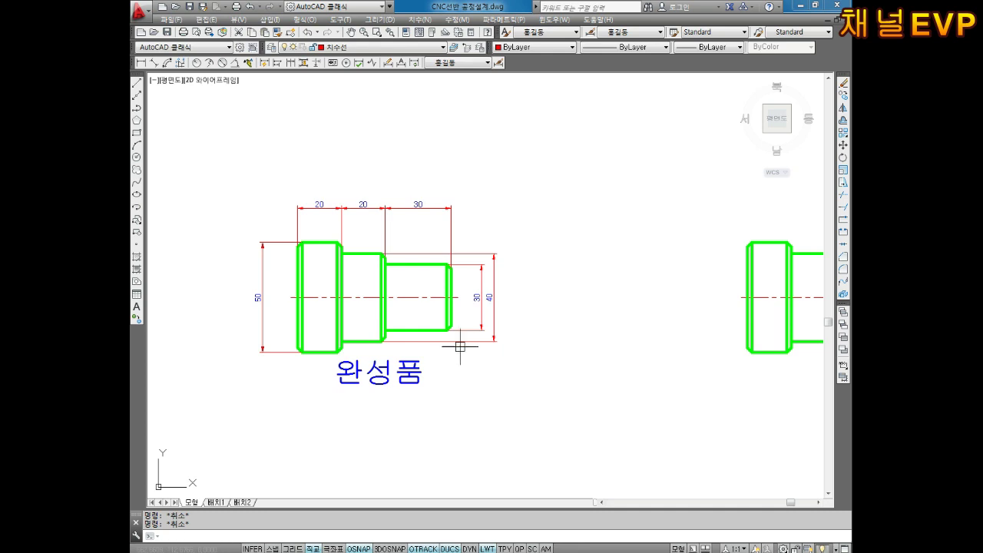
pyautogui.write('co')
pyautogui.press('Return')
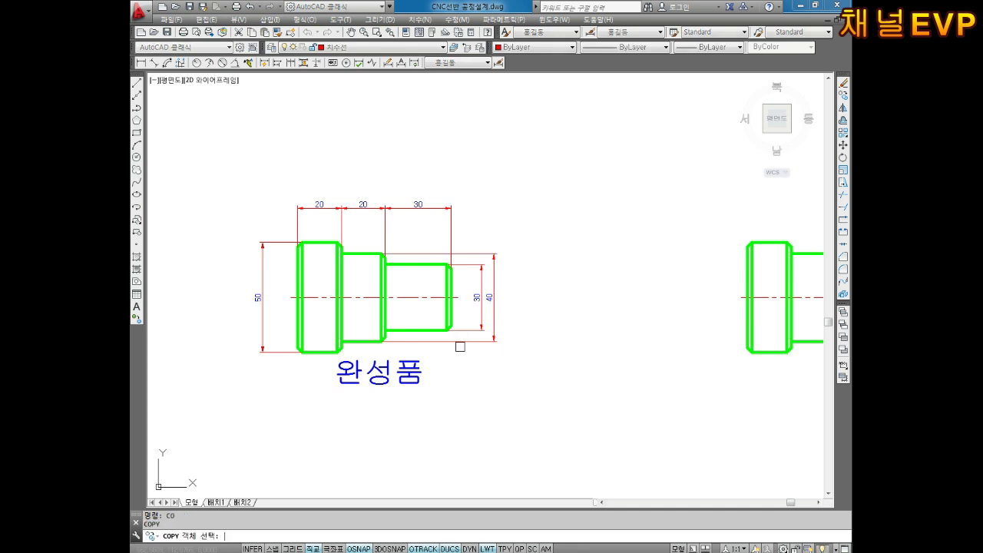
pyautogui.click(423, 376)
pyautogui.press('Return')
pyautogui.click(415, 376)
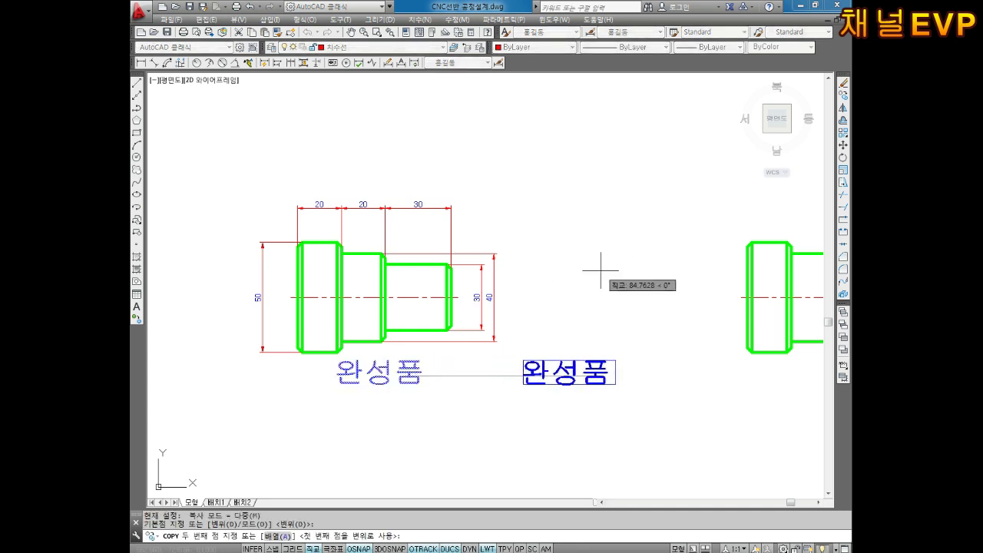
pyautogui.press('F8')
pyautogui.click(611, 221)
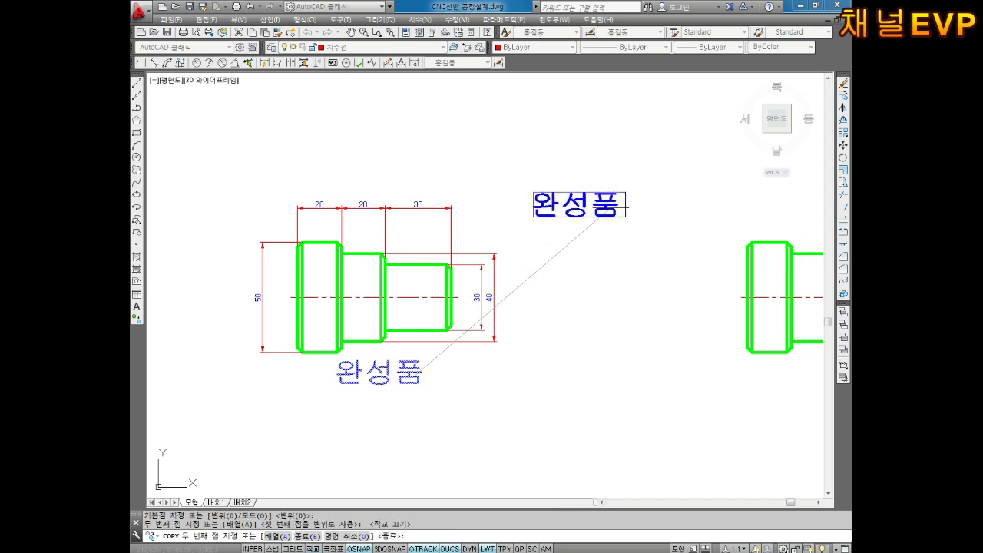
pyautogui.press('Return')
# - Widen the text frame of the copied 완성품 label between the shafts and set its text height to 6
pyautogui.doubleClick(621, 205)
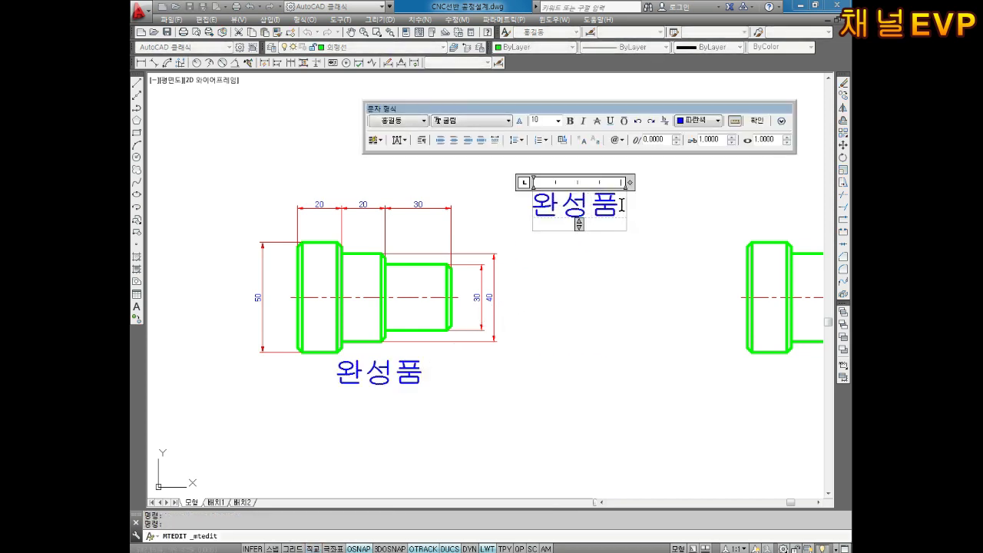
pyautogui.moveTo(621, 205); pyautogui.dragTo(421, 222)
pyautogui.moveTo(629, 181); pyautogui.dragTo(820, 181)
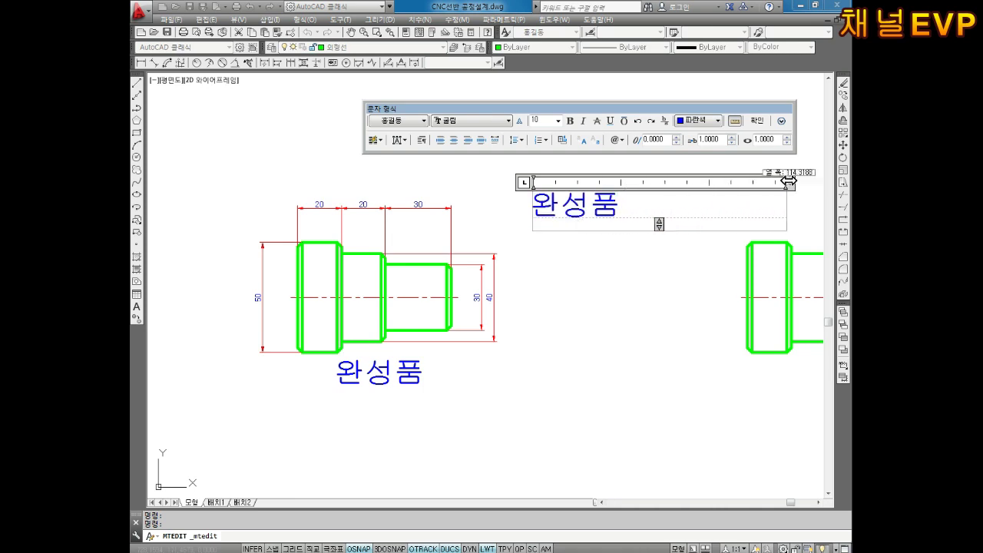
pyautogui.click(547, 123)
pyautogui.write('65')
pyautogui.press('BackSpace')
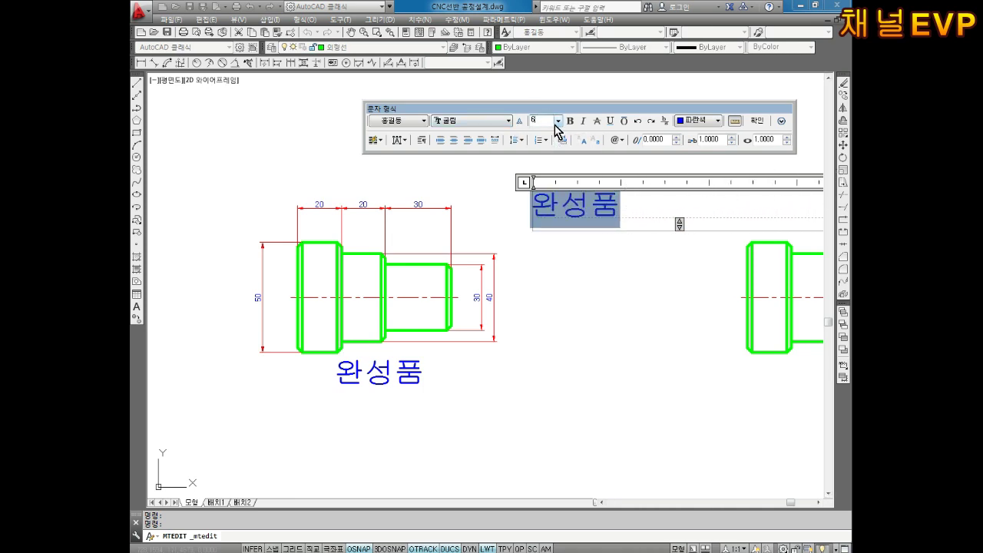
pyautogui.write('6')
pyautogui.press('Return')
# - Replace the copied label's wording with 가공공정설계
pyautogui.click(598, 205)
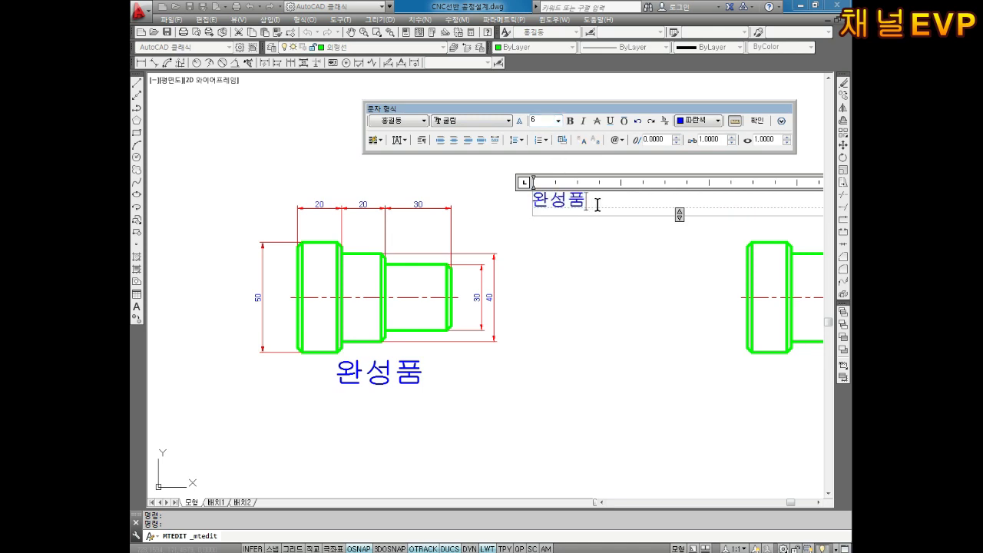
pyautogui.press('BackSpace')
pyautogui.press('BackSpace')
pyautogui.press('BackSpace')
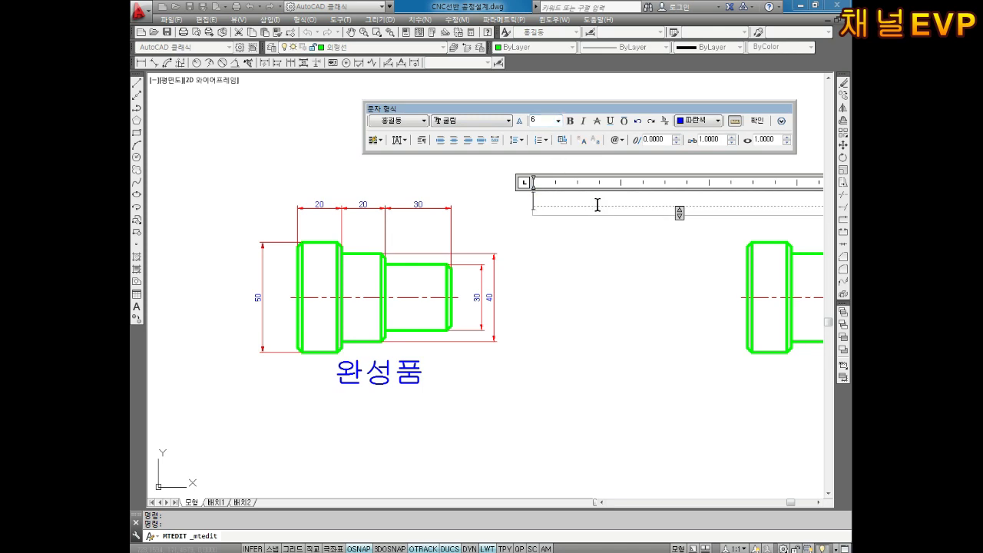
pyautogui.write('가공공정ㅅ')
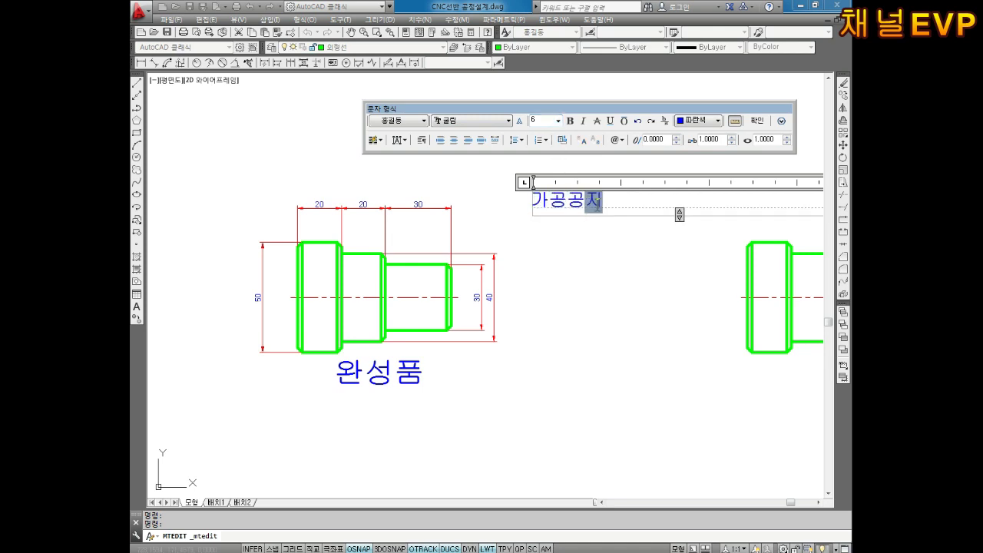
pyautogui.write('ㅓㄹ계')
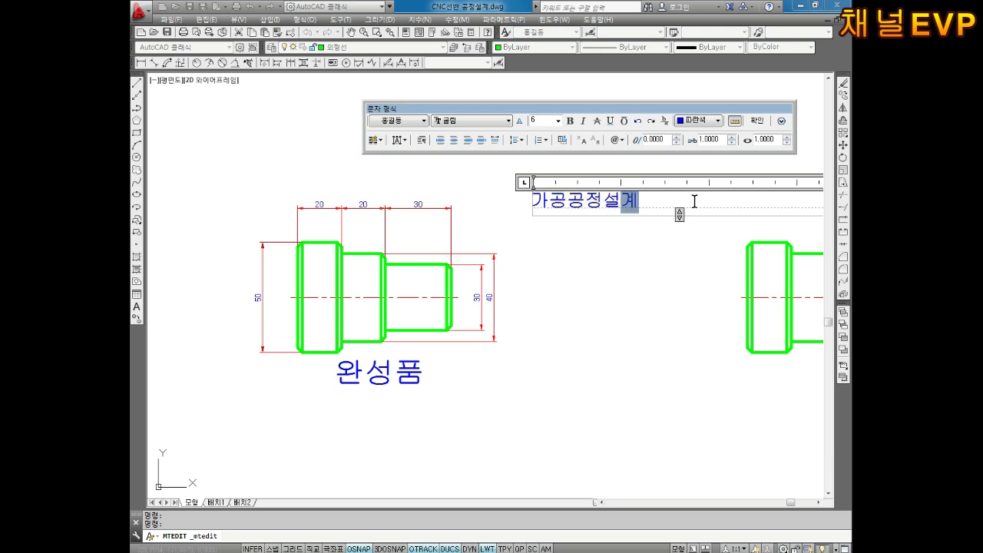
pyautogui.click(666, 366)
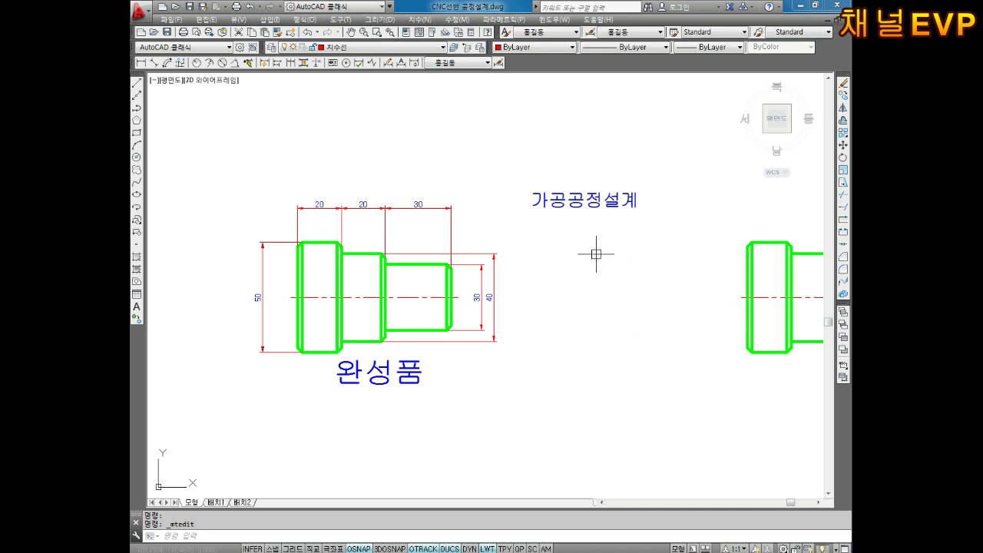
# - Add the line "1.도면분석:" below the 가공공정설계 heading and prefix the heading with an asterisk
pyautogui.doubleClick(584, 198)
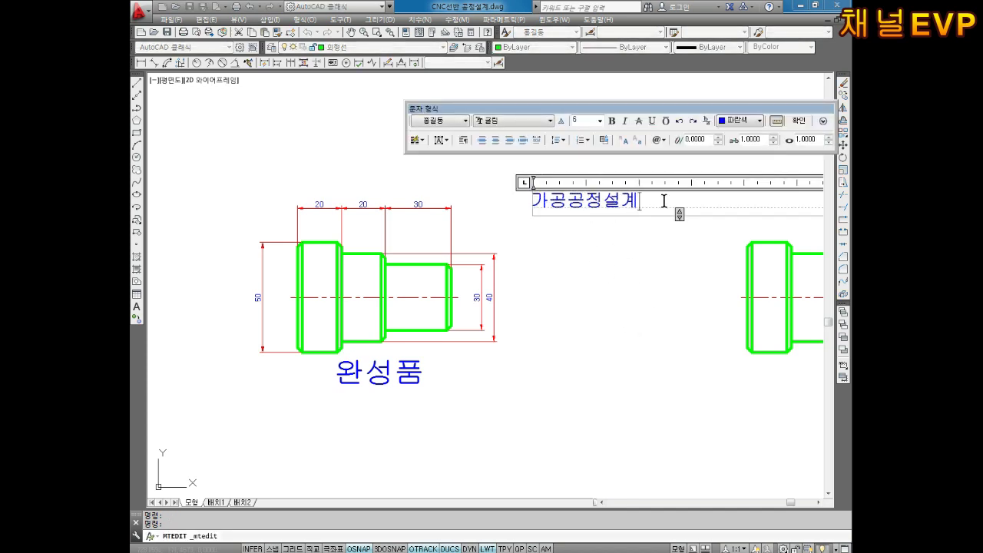
pyautogui.press('Return')
pyautogui.write('도면')
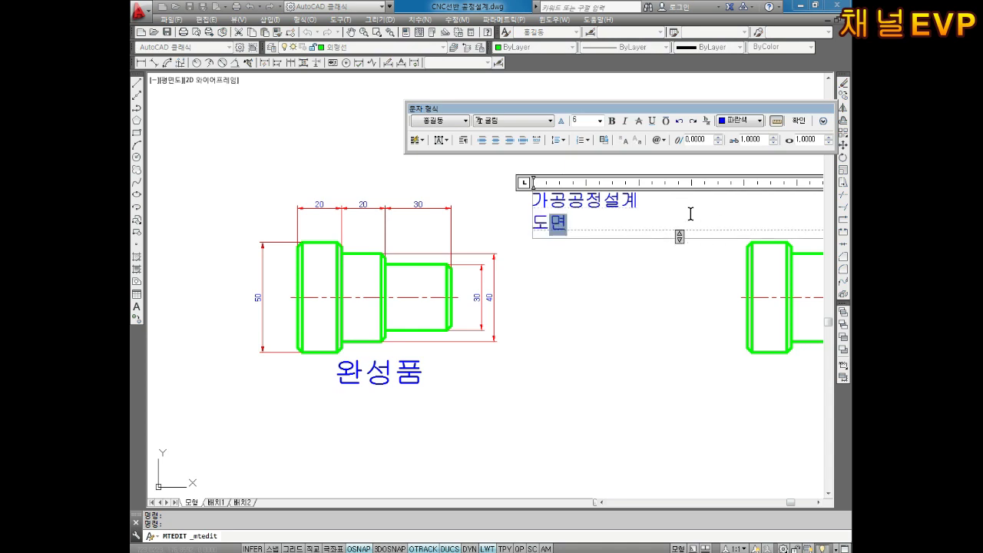
pyautogui.write('ㅂ분서')
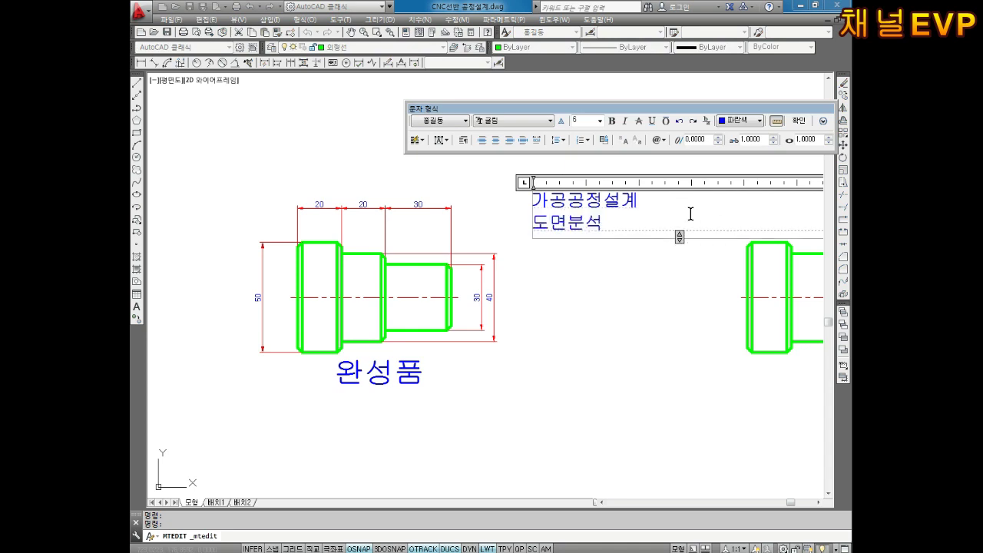
pyautogui.write('1.')
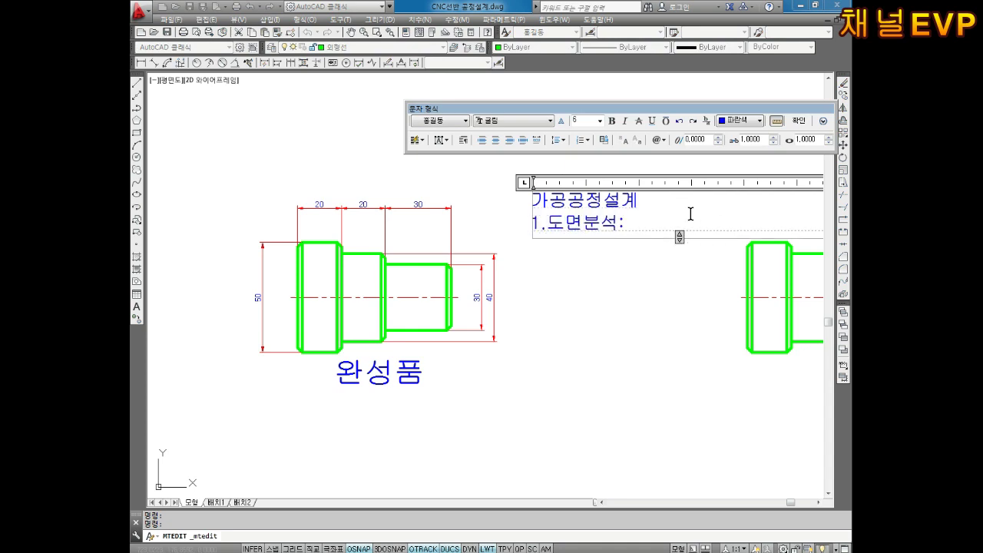
pyautogui.write('*')
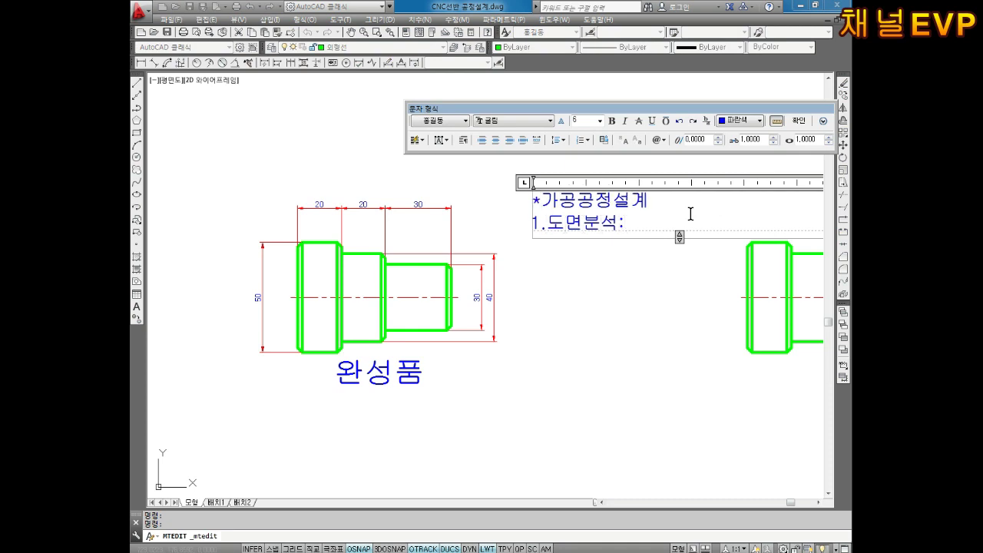
# - Add a third line reading "장비선택: 선반,밀링" to the process note
pyautogui.press('Return')
pyautogui.write('장비선ㅌ')
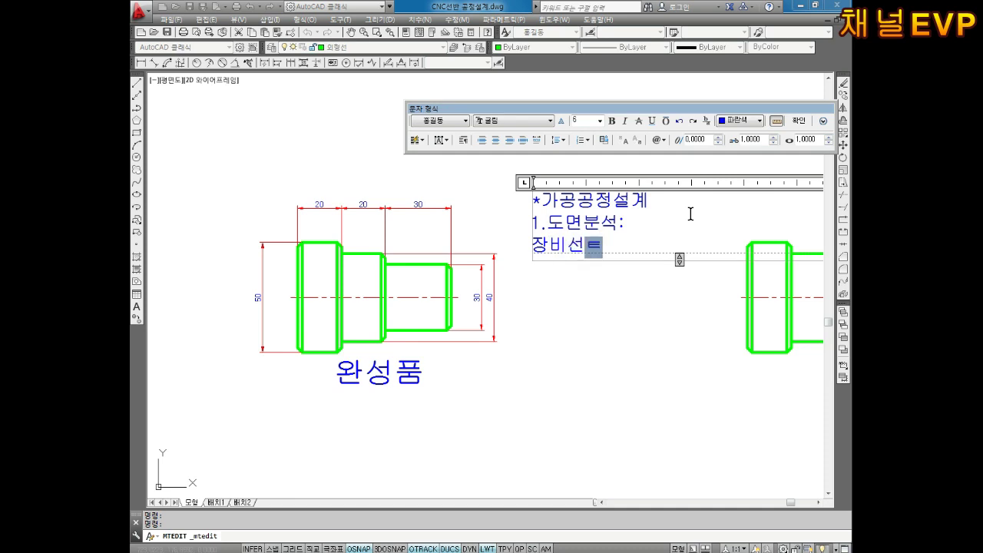
pyautogui.write(': ㅅ')
pyautogui.write('선반')
pyautogui.write(',밀링')
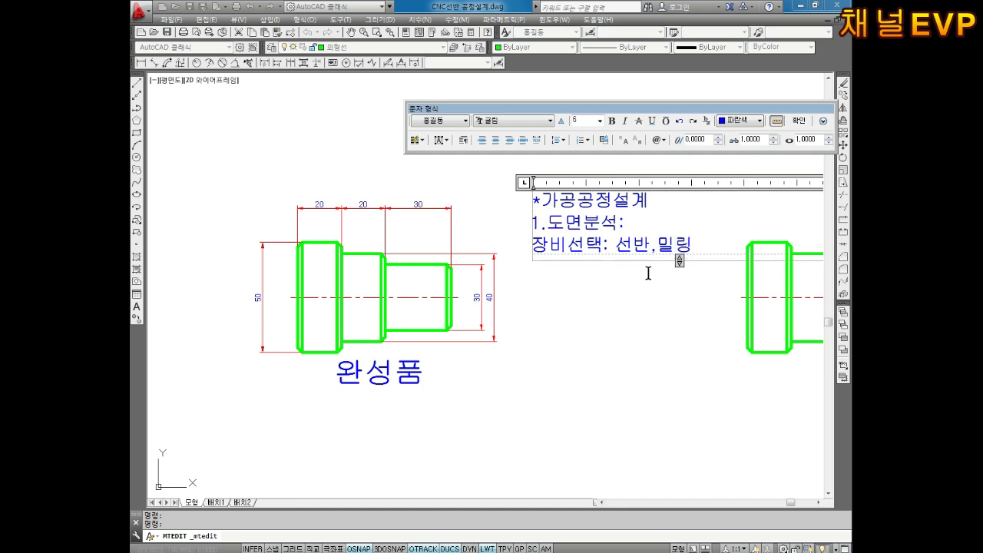
pyautogui.click(478, 396)
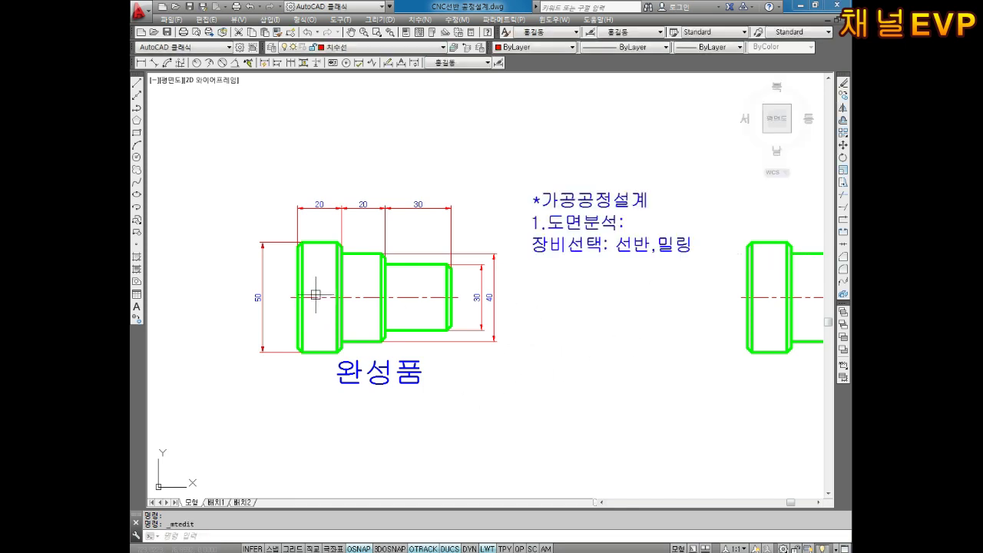
# - Add a diameter symbol in front of the largest section's vertical 50 dimension on the 완성품 shaft
pyautogui.scroll(4, 344, 278)
pyautogui.scroll(-5, 343, 278)
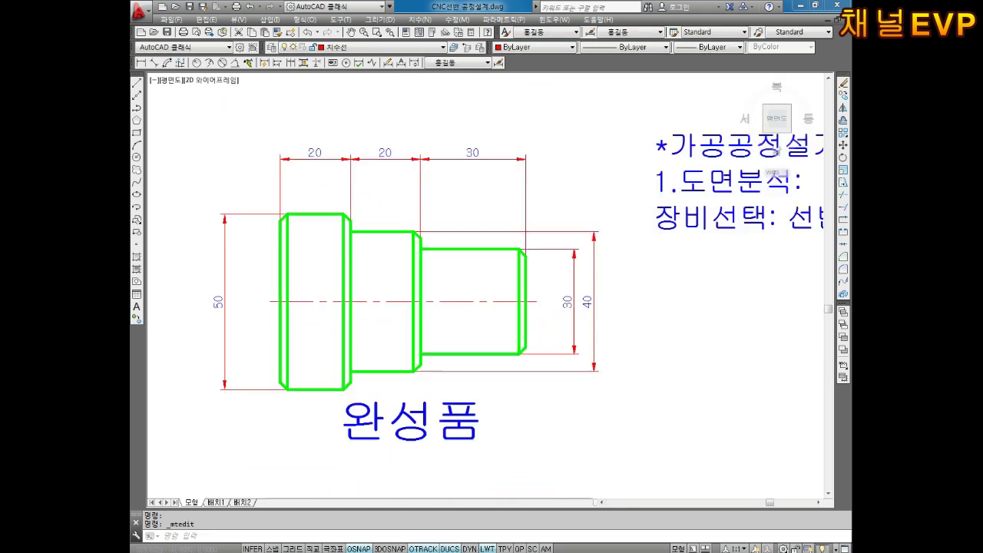
pyautogui.scroll(2, 308, 313)
pyautogui.press('Escape')
pyautogui.doubleClick(225, 320)
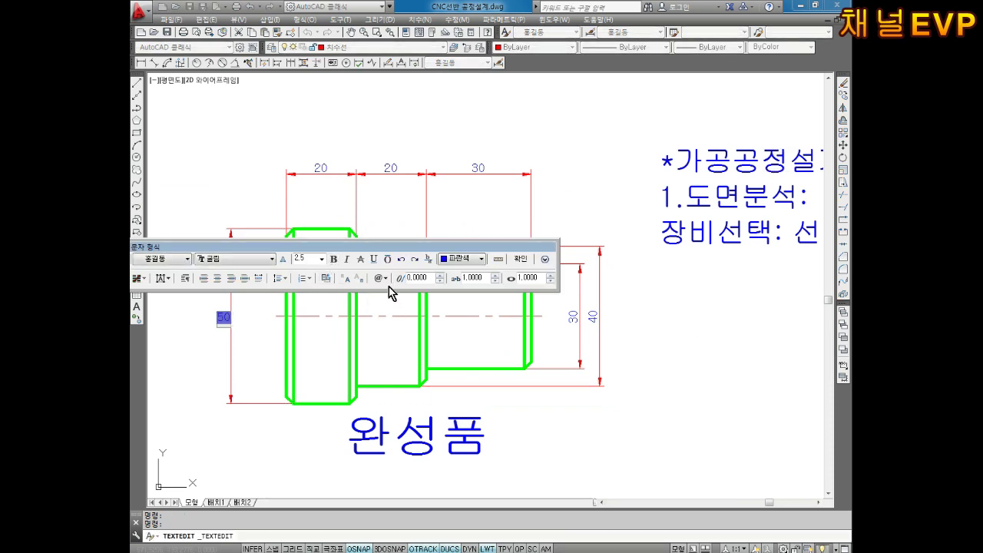
pyautogui.click(387, 281)
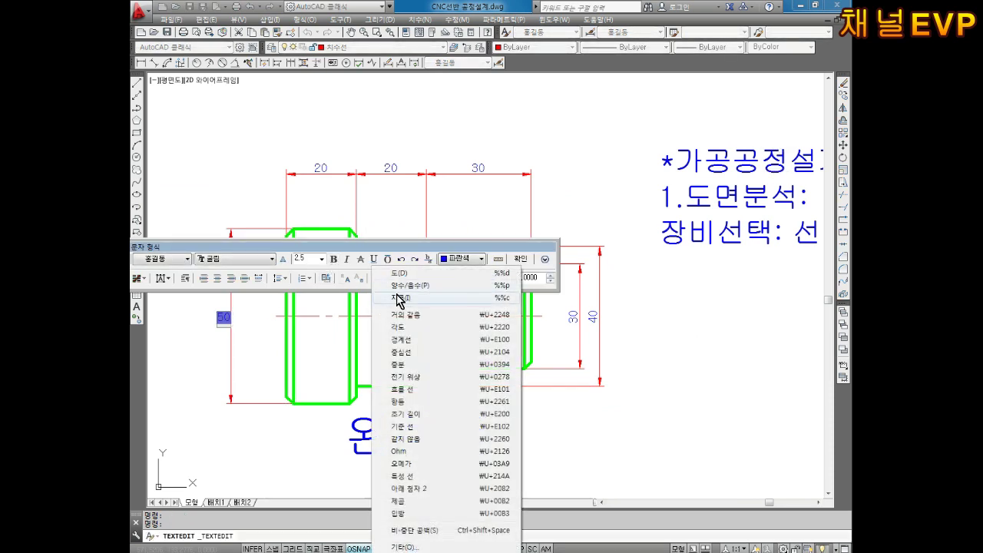
pyautogui.click(400, 299)
pyautogui.click(471, 319)
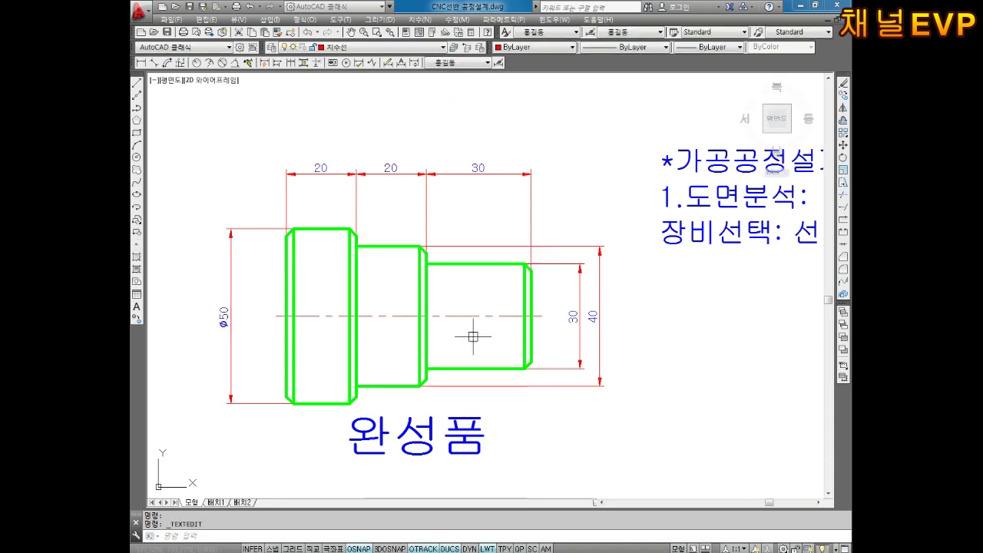
# - Add a diameter symbol in front of the smallest section's vertical 30 dimension
pyautogui.doubleClick(575, 318)
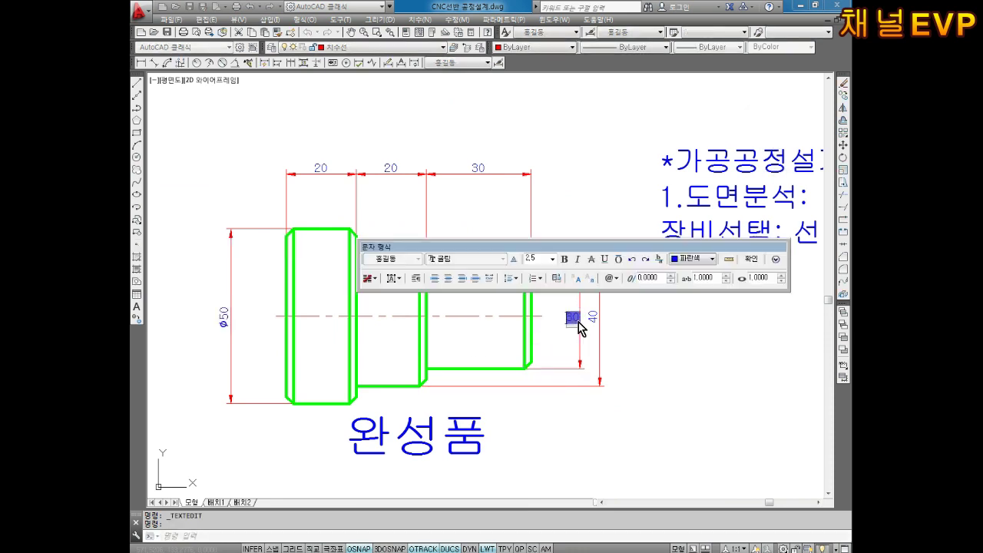
pyautogui.click(614, 280)
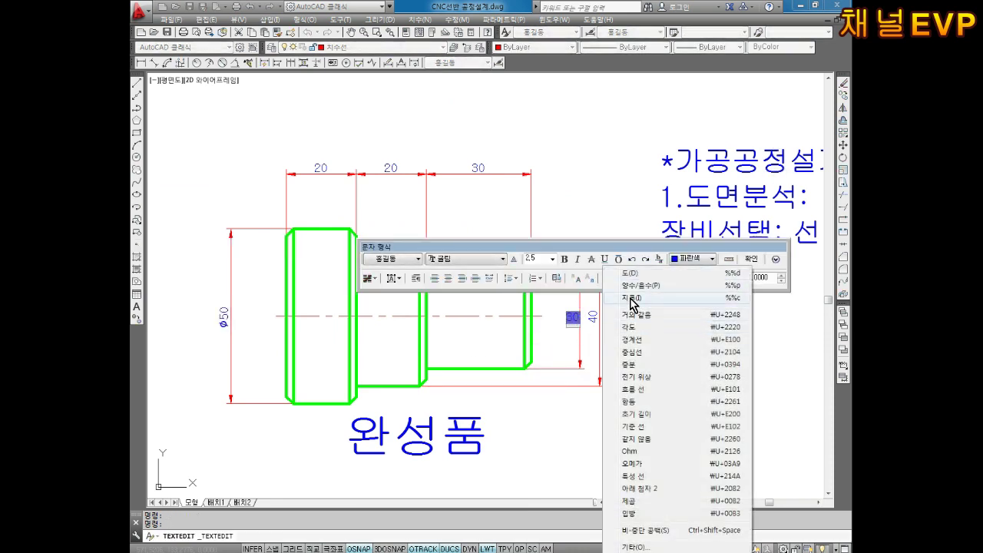
pyautogui.click(631, 300)
pyautogui.click(626, 348)
# - Add a diameter symbol in front of the middle section's vertical 40 dimension
pyautogui.doubleClick(593, 317)
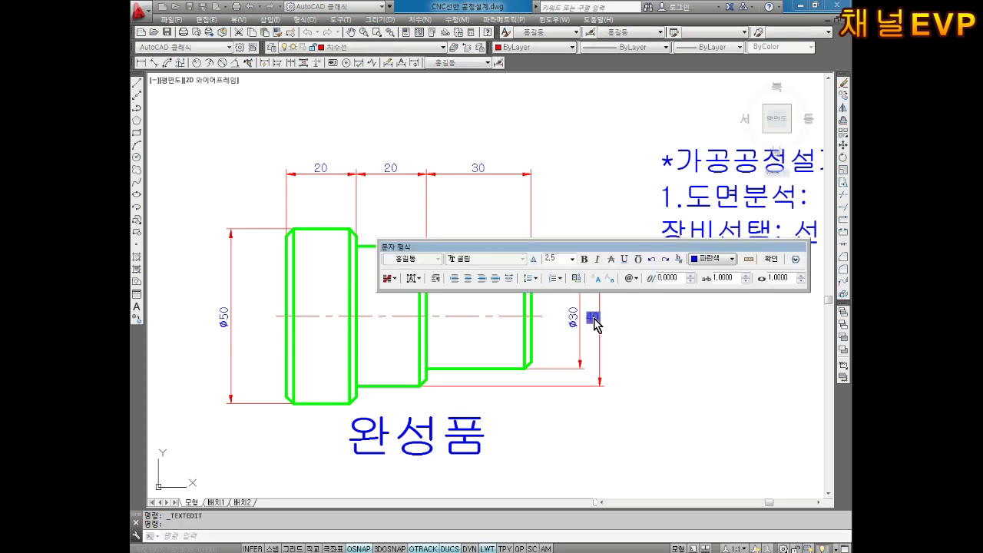
pyautogui.click(630, 278)
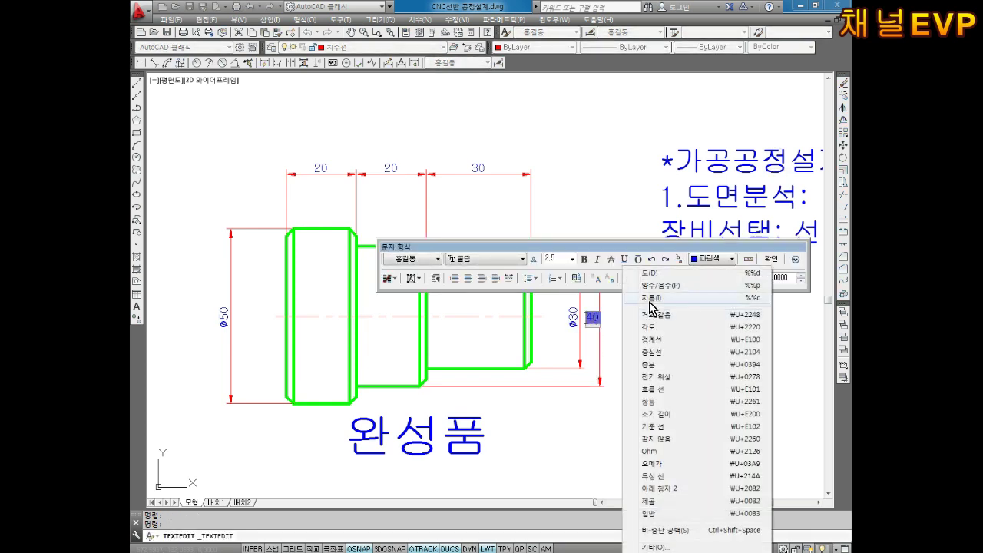
pyautogui.click(651, 301)
pyautogui.click(617, 403)
# - Add a line reading "가공:" below the 장비선택 line of the process note
pyautogui.scroll(-2, 505, 369)
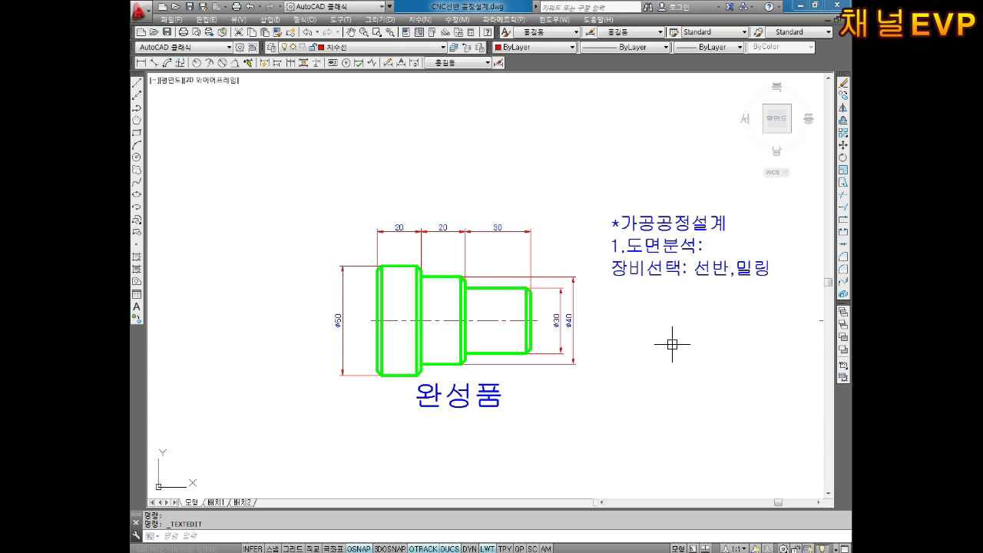
pyautogui.moveTo(672, 337); pyautogui.dragTo(633, 328, button='middle')
pyautogui.moveTo(713, 275); pyautogui.dragTo(692, 259, button='middle')
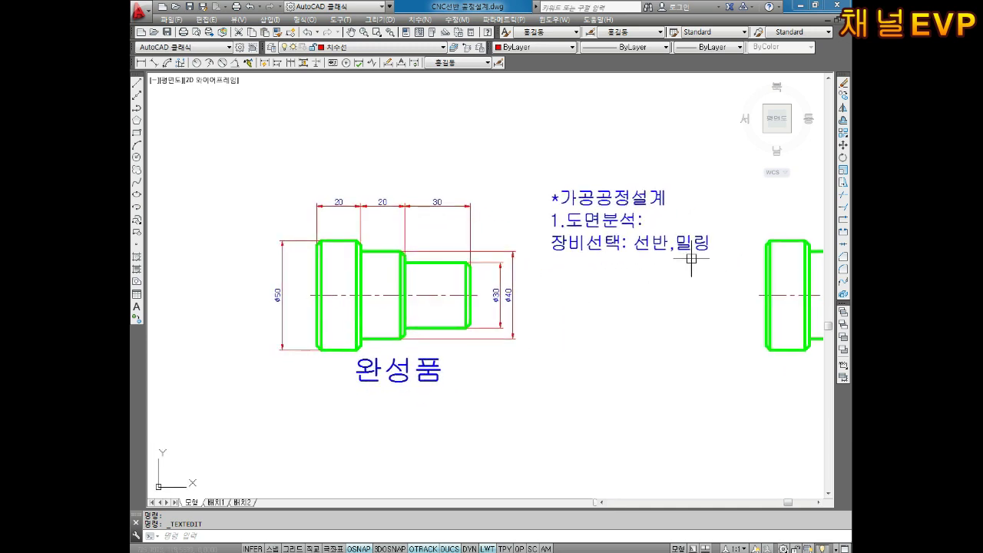
pyautogui.doubleClick(707, 241)
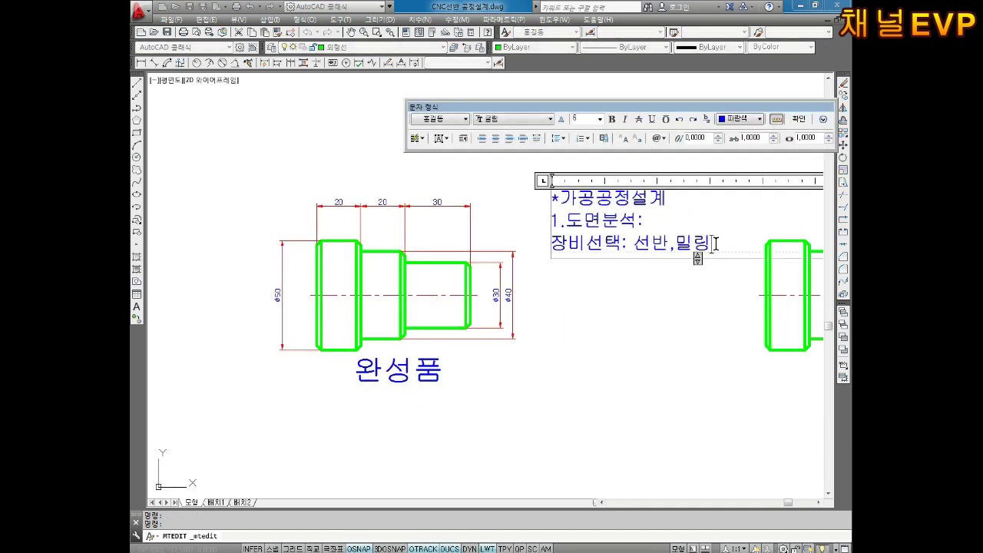
pyautogui.press('Return')
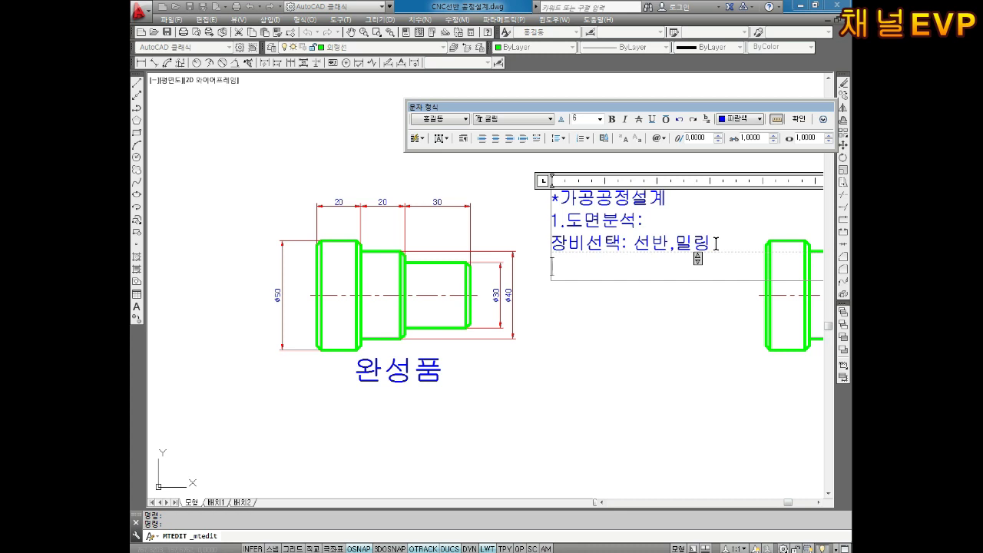
pyautogui.write('가공')
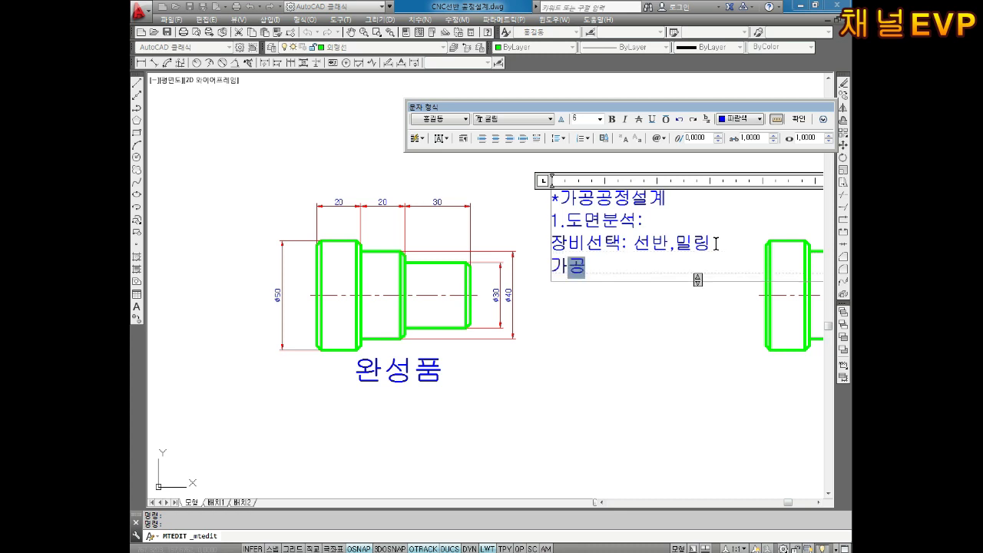
pyautogui.write(':')
pyautogui.press('Return')
# - Enter 직접가공 and 간접가공 on separate lines below the "가공:" line
pyautogui.write('직')
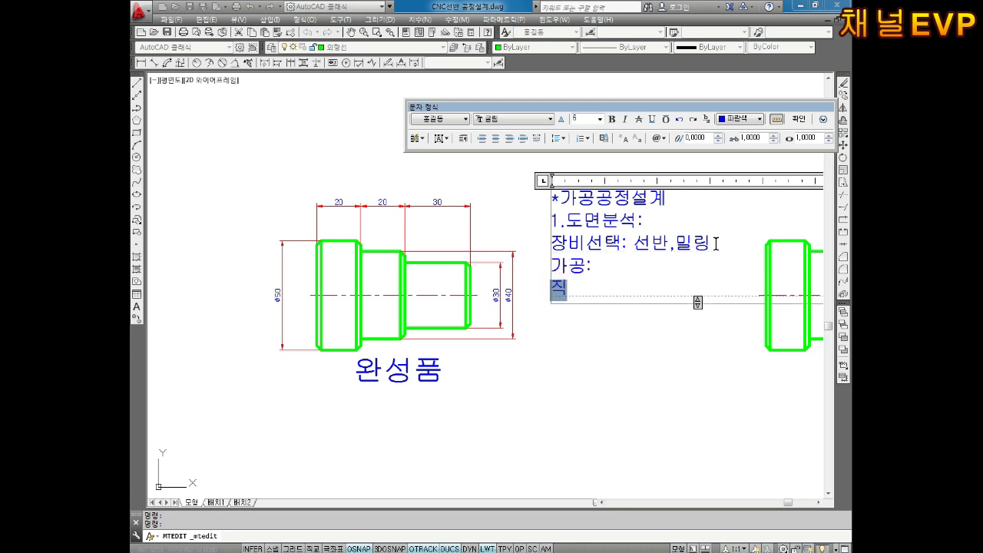
pyautogui.write('접가공')
pyautogui.press('Return')
pyautogui.write('간접')
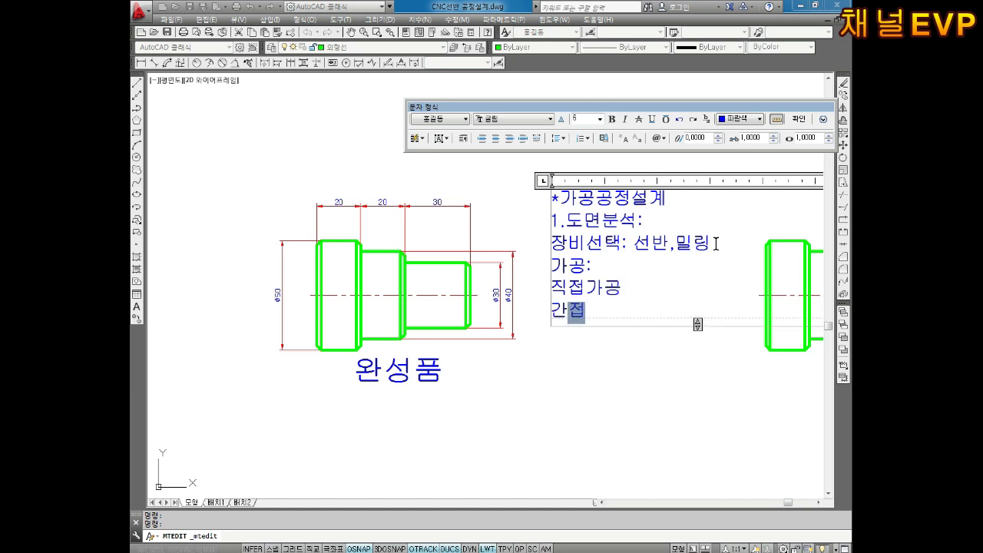
pyautogui.write('가공')
# - Extend the 직접가공 line with " : 회전력 필수" and the 간접가공 line with " : 회전력 (선택)"
pyautogui.press('Up')
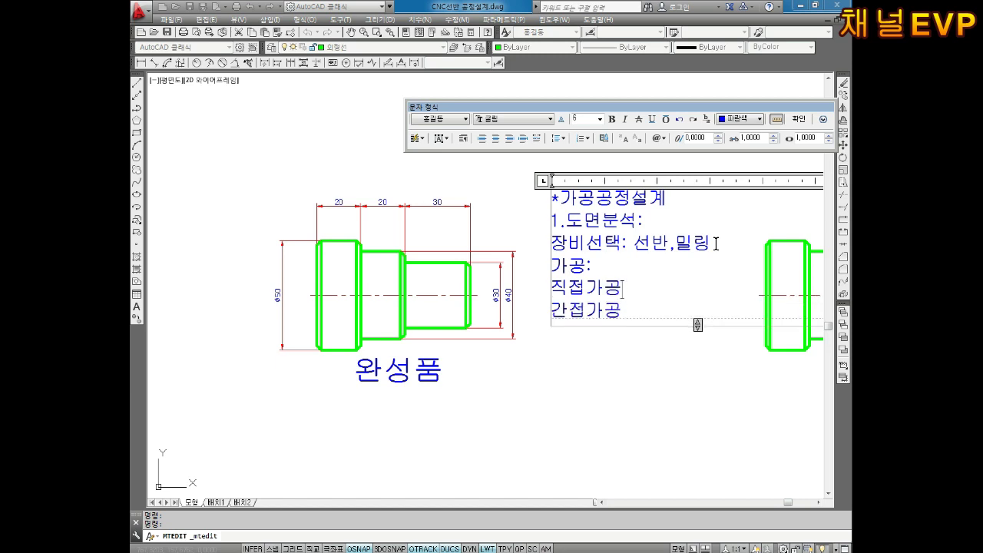
pyautogui.write(': 회전력')
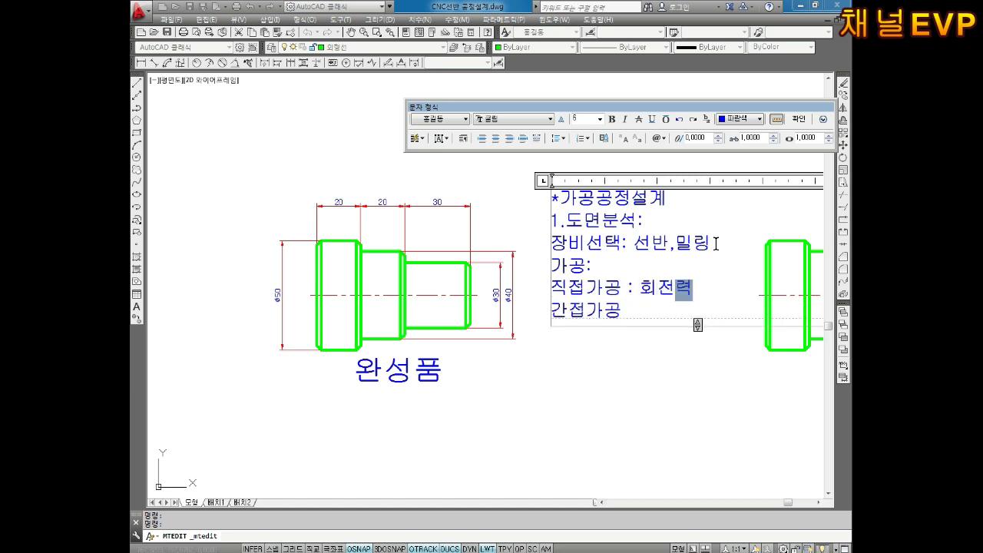
pyautogui.write(' 필수 간접가공 : ')
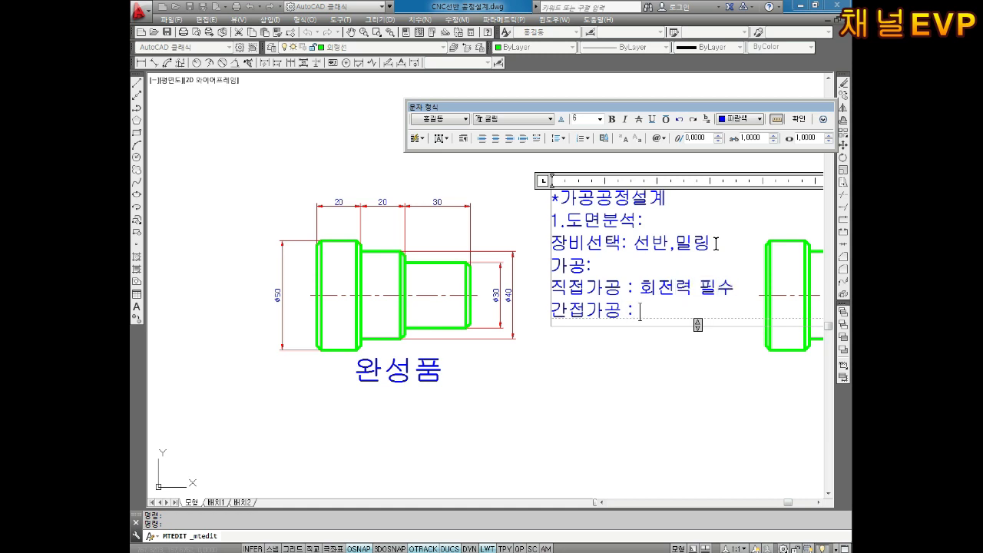
pyautogui.write('회전')
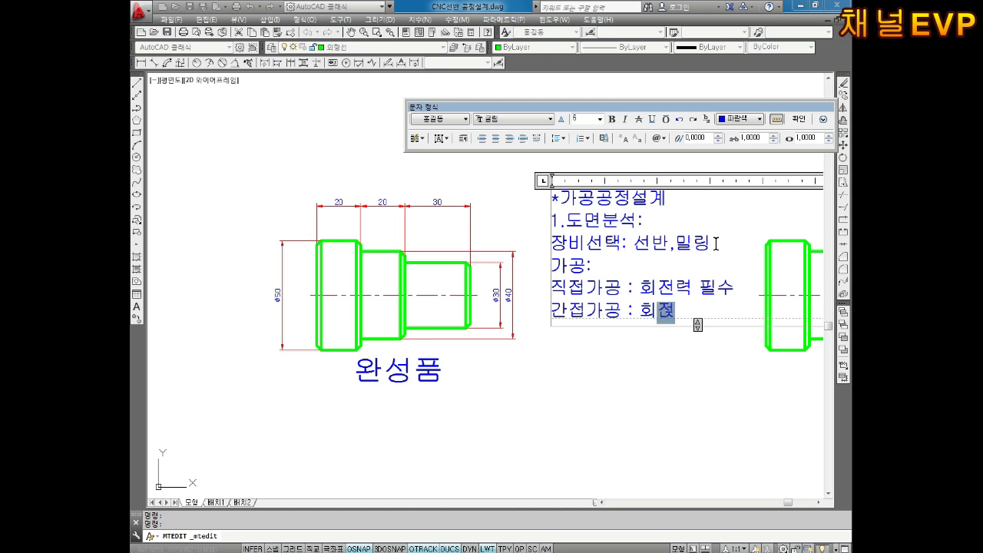
pyautogui.write('력 선택')
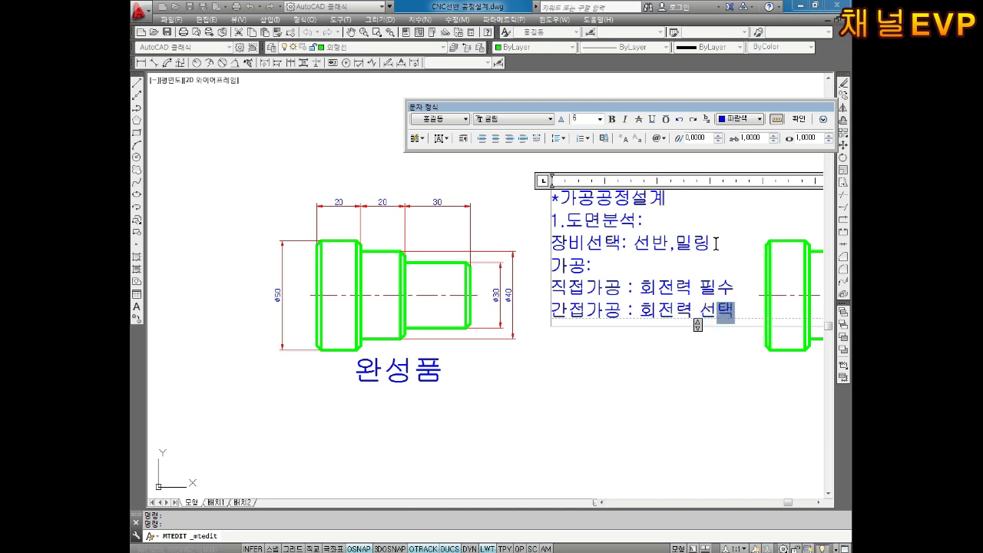
pyautogui.press('Left')
pyautogui.press('Left')
pyautogui.write('(')
pyautogui.press('End')
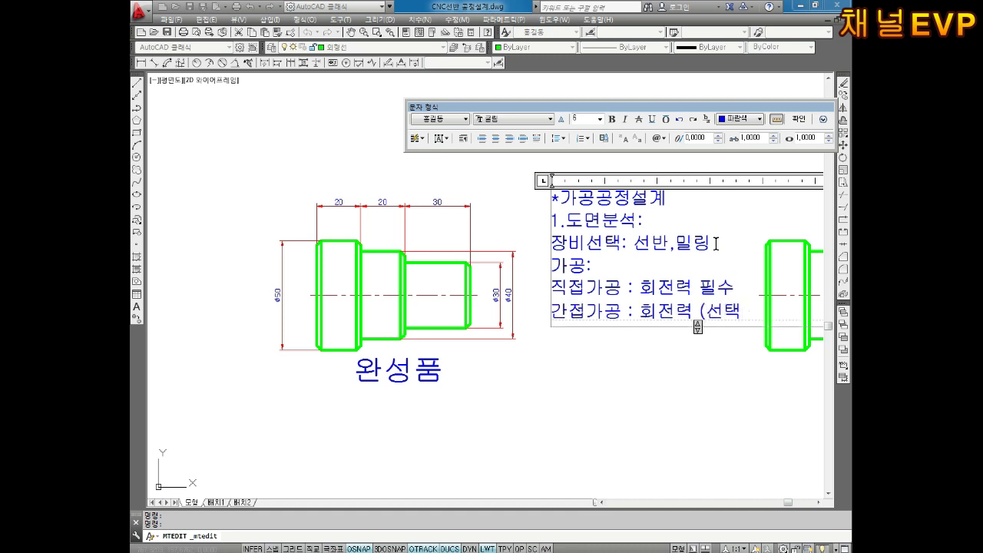
# - Add a line reading "선반 밀링 연삭 보링" below the 직접가공 line, followed by one blank line
pyautogui.press('Return')
pyautogui.press('Return')
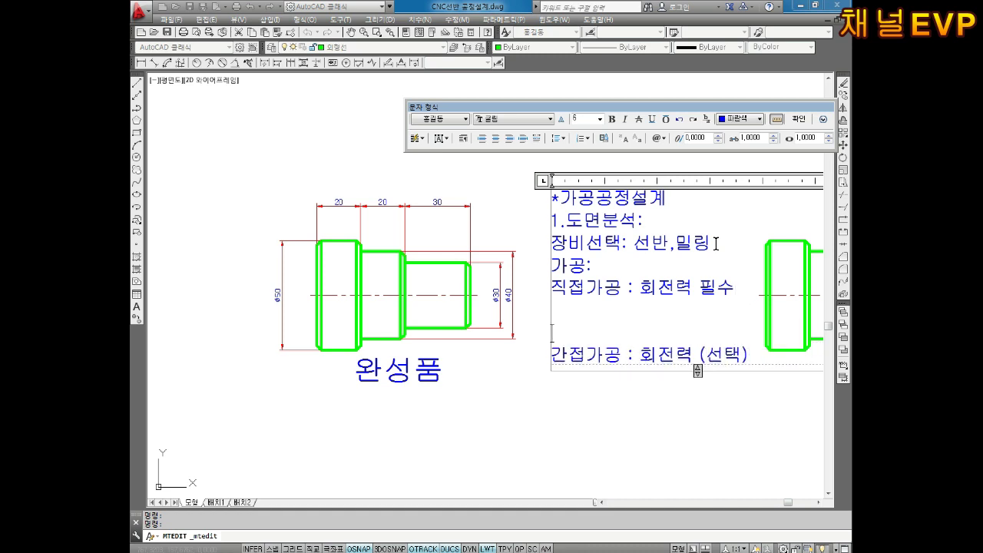
pyautogui.write('선반')
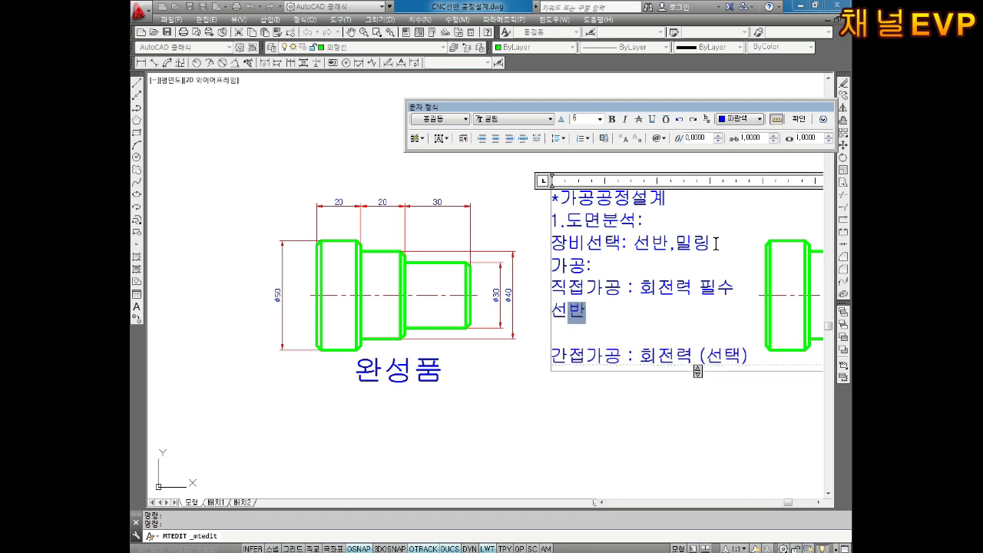
pyautogui.write(' 밀링 연삭')
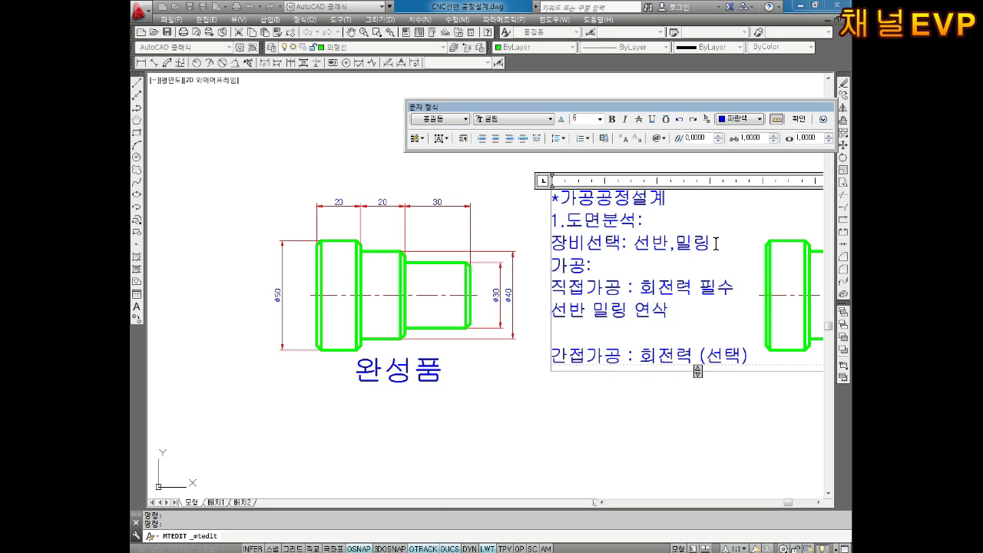
pyautogui.write(' 보리')
pyautogui.press('Return')
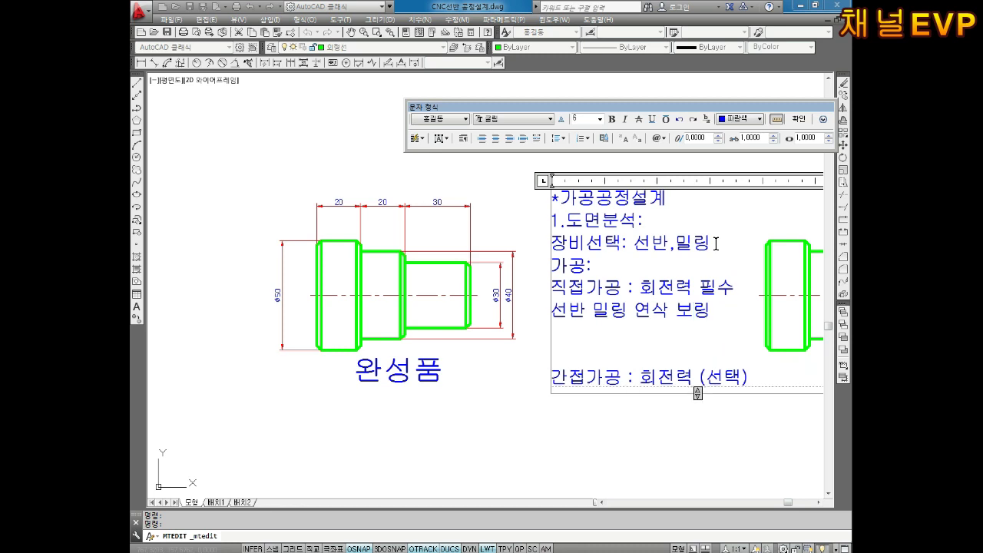
pyautogui.press('BackSpace')
pyautogui.press('BackSpace')
pyautogui.press('Return')
pyautogui.press('Right')
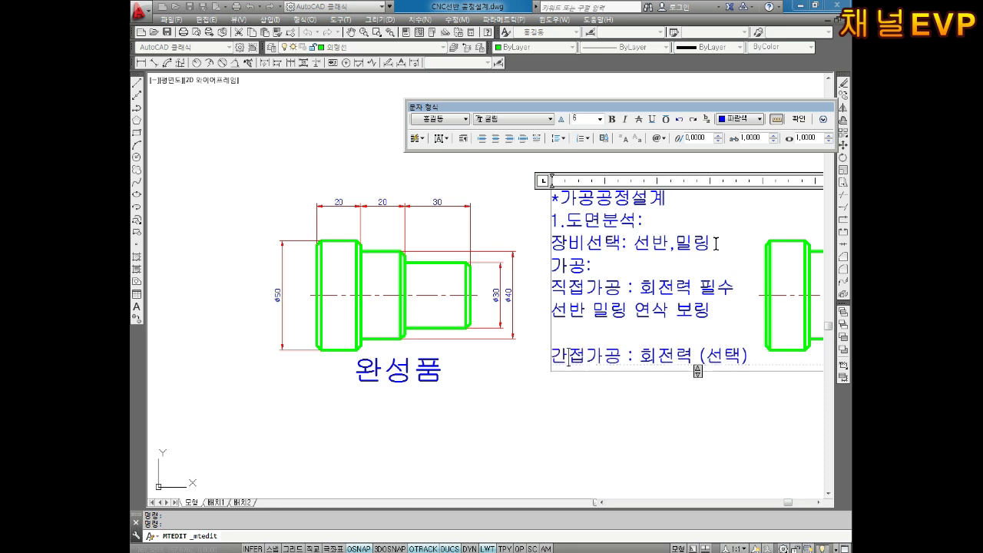
# - Add a line reading "레이져가공, 와이어컷팅" below the 간접가공 line
pyautogui.press('Right')
pyautogui.press('Right')
pyautogui.press('Right')
pyautogui.press('Right')
pyautogui.press('Right')
pyautogui.press('Return')
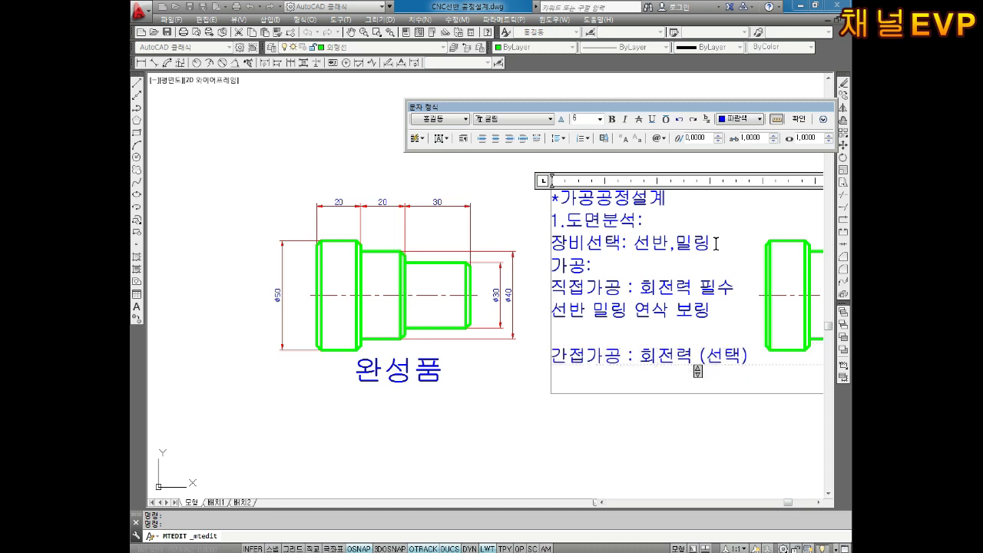
pyautogui.write('레이져가공')
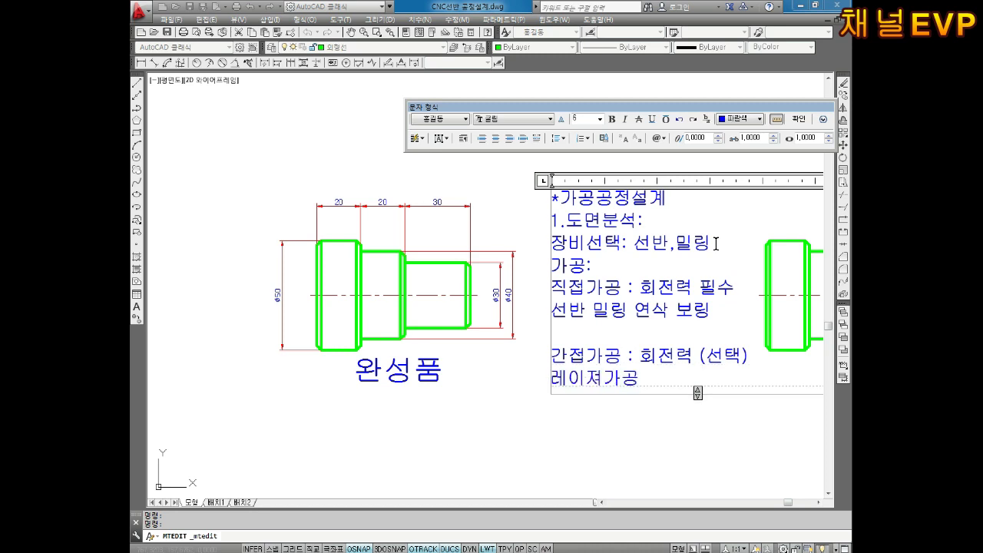
pyautogui.write(', 와이어컷')
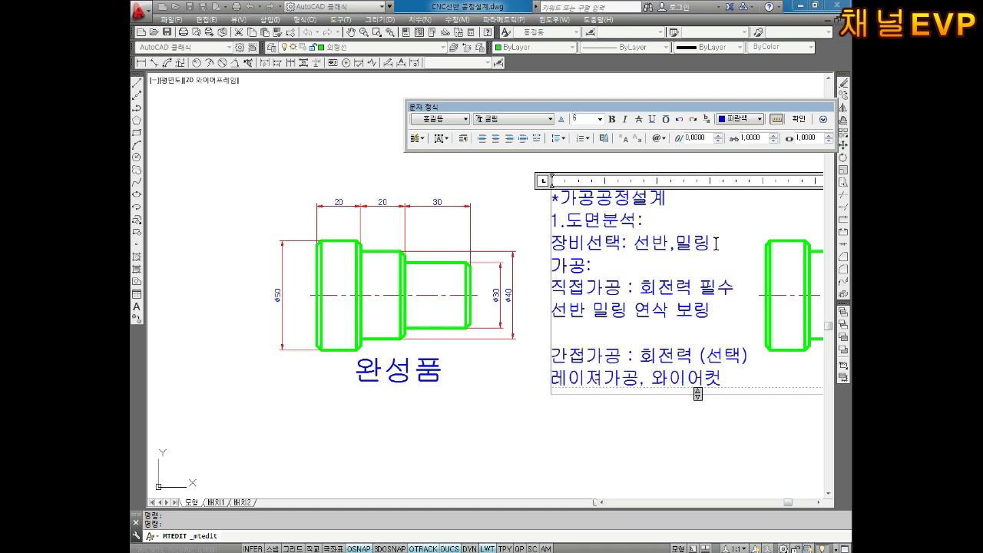
pyautogui.write('팅')
# - Add a final line reading "방전가공 (후공정)" to the note and finish editing the text
pyautogui.press('Return')
pyautogui.write('방전가')
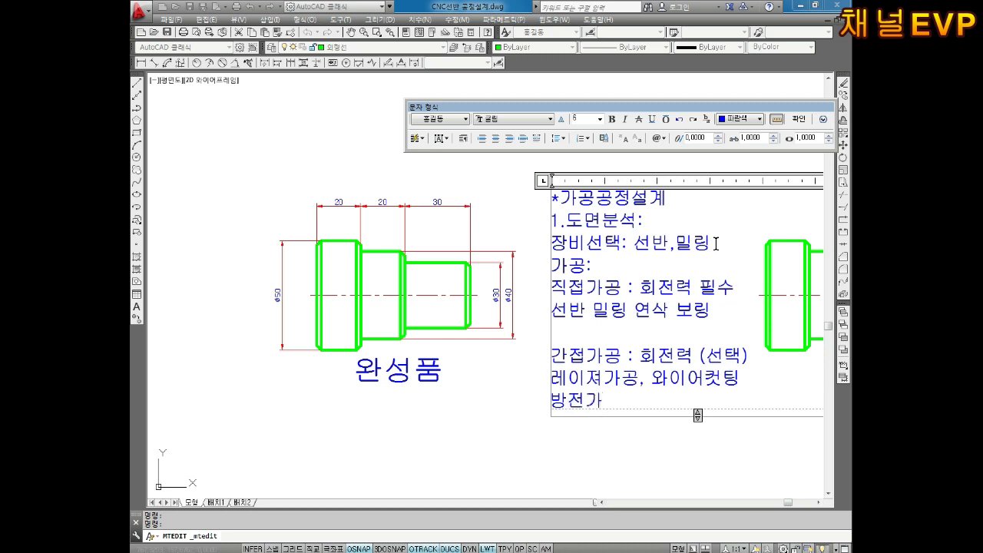
pyautogui.write('공,')
pyautogui.press('BackSpace')
pyautogui.write('(후고정')
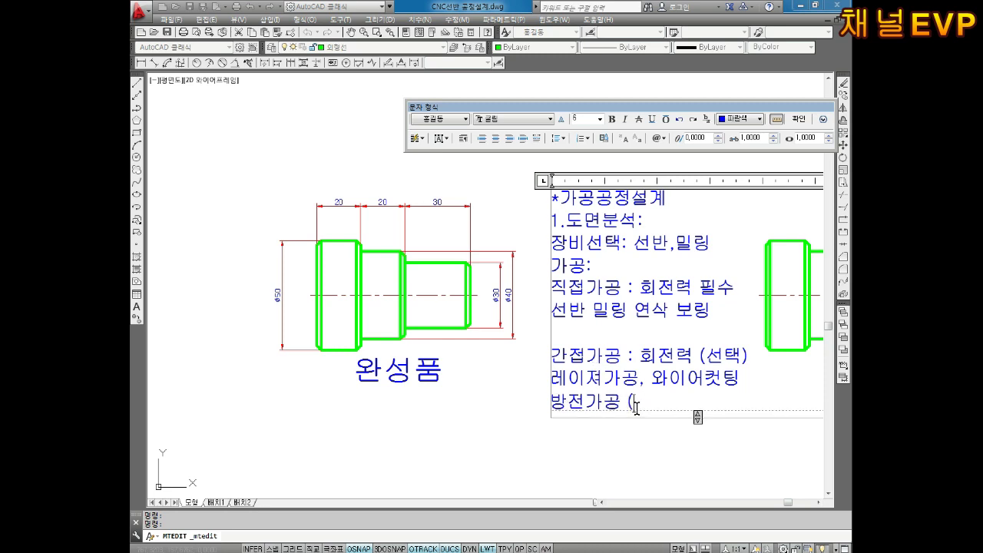
pyautogui.press('BackSpace')
pyautogui.press('BackSpace')
pyautogui.write('공정')
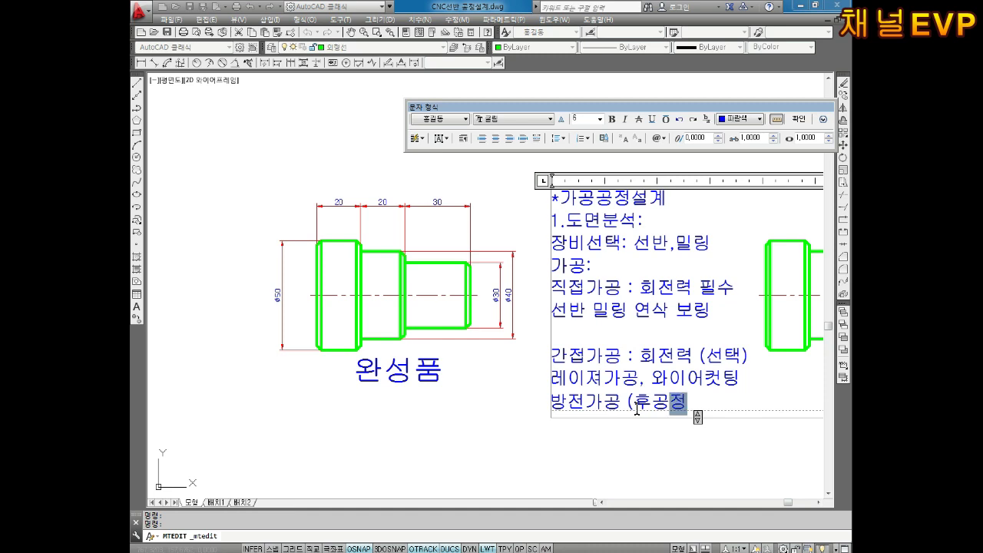
pyautogui.write(')')
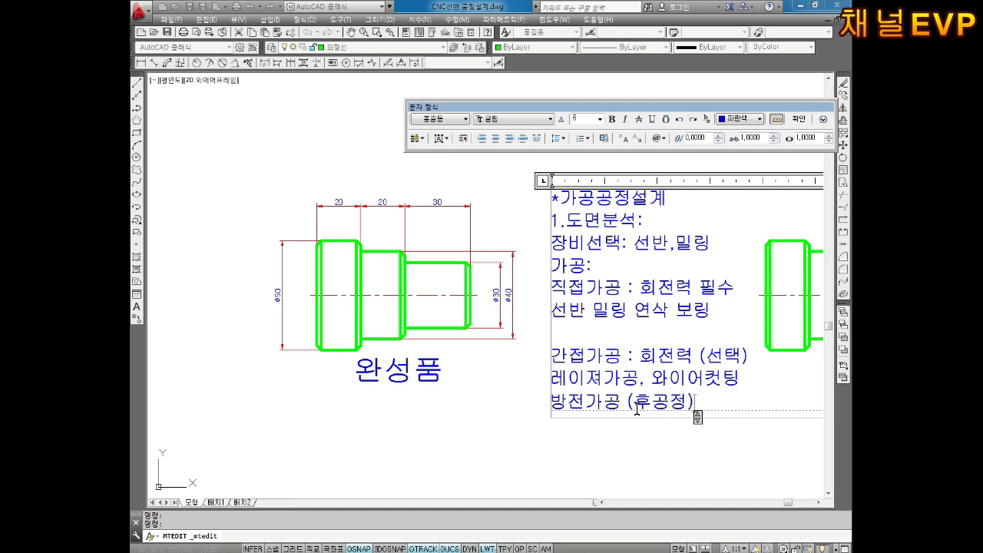
pyautogui.click(527, 439)
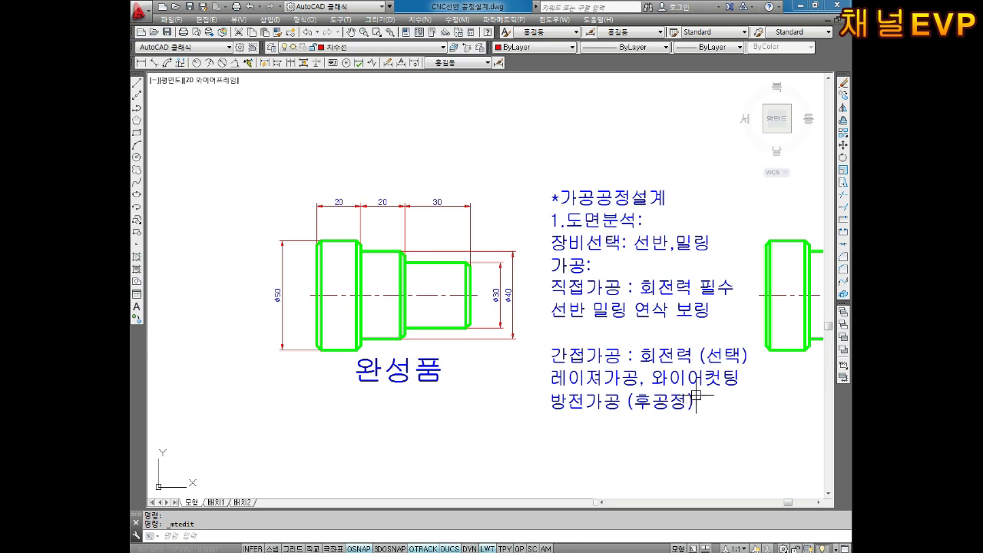
# - Reopen the process note for editing and insert blank lines between the 가공: and 직접가공 lines
pyautogui.scroll(2, 784, 342)
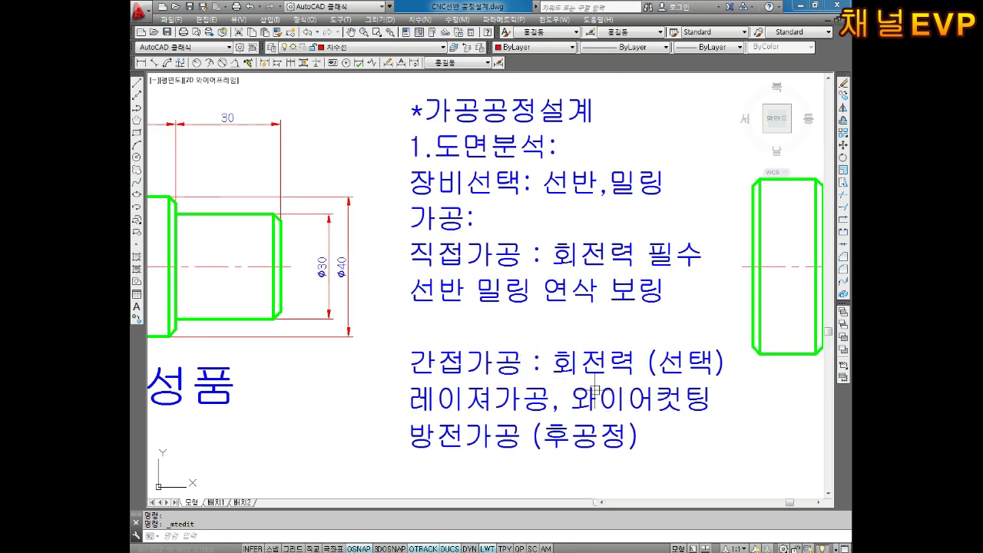
pyautogui.scroll(-1, 473, 370)
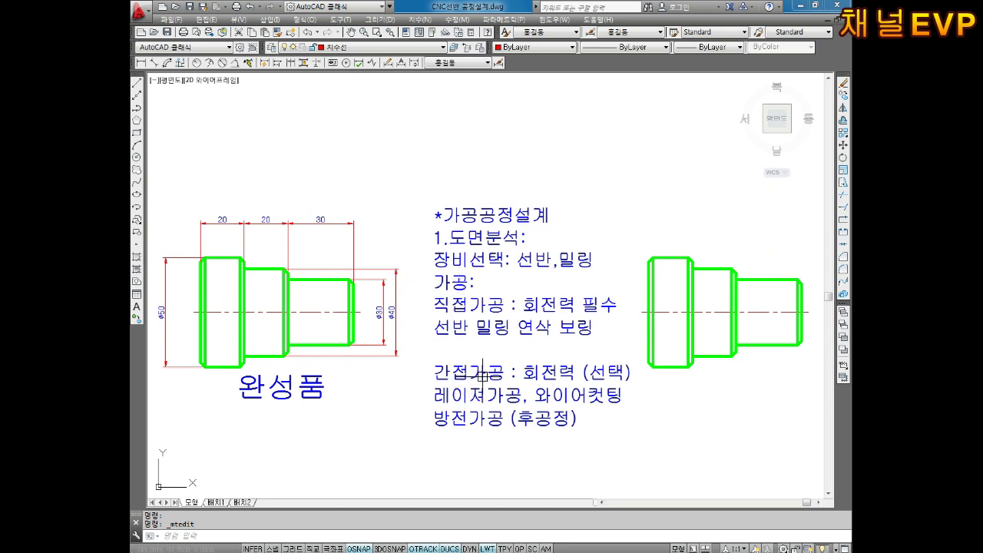
pyautogui.doubleClick(505, 306)
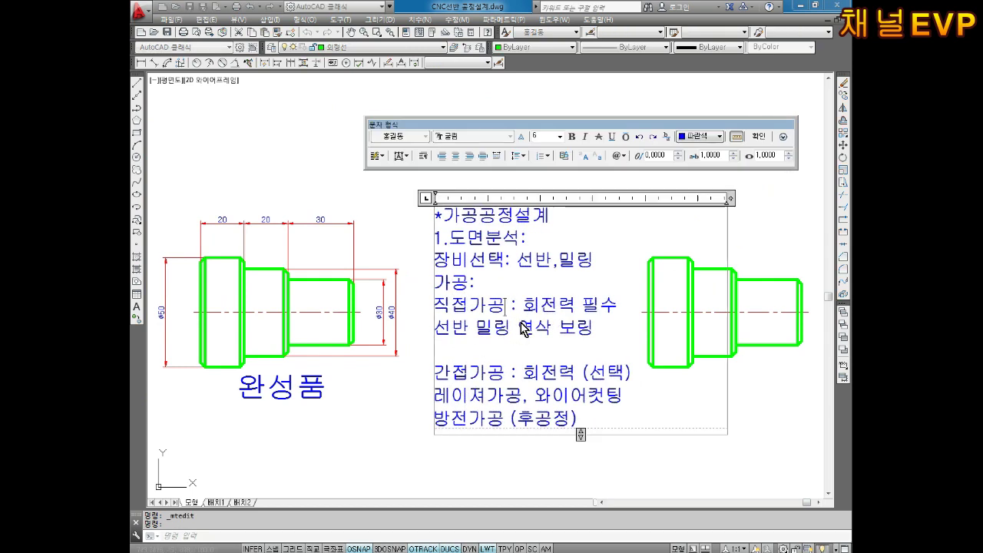
pyautogui.press('Up')
pyautogui.press('Return')
pyautogui.press('Return')
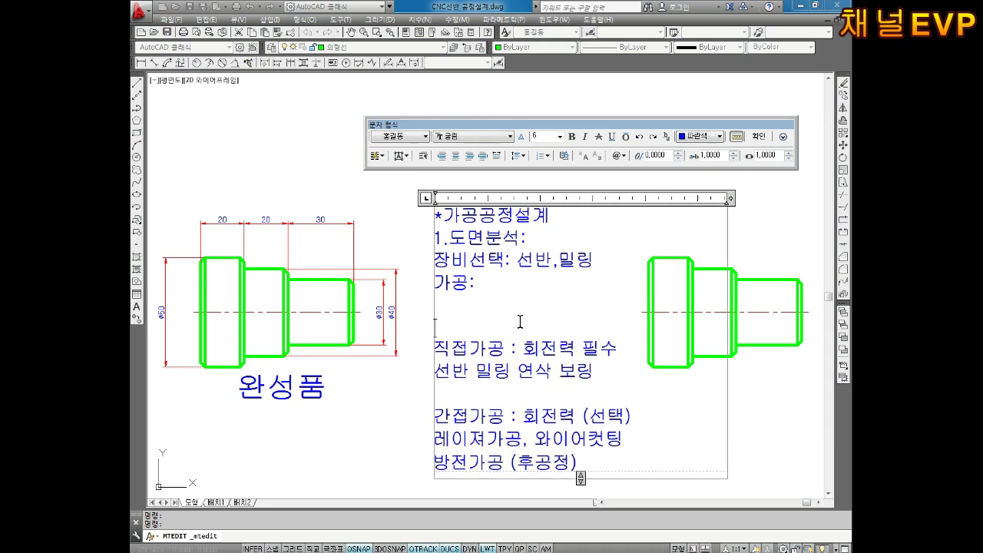
pyautogui.press('Up')
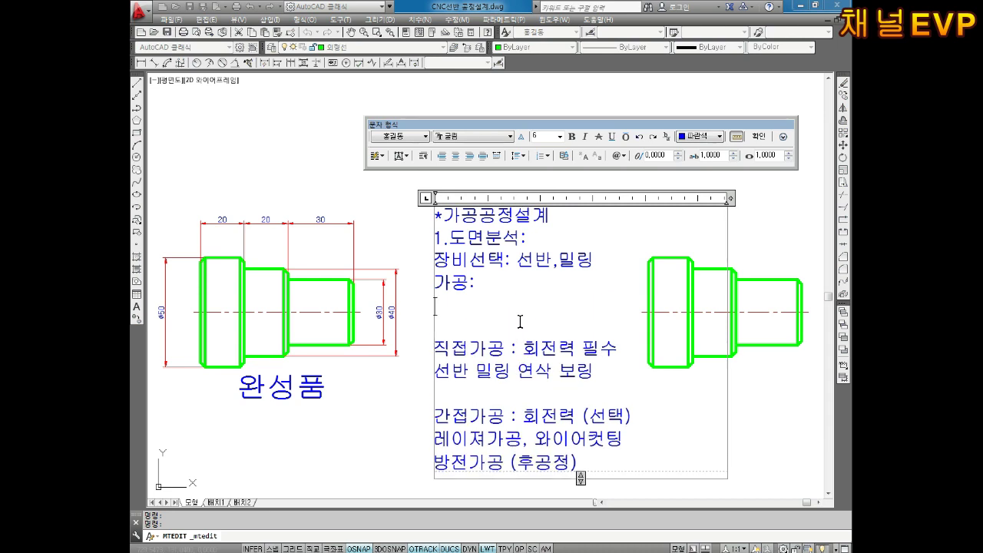
pyautogui.press('Return')
pyautogui.press('Return')
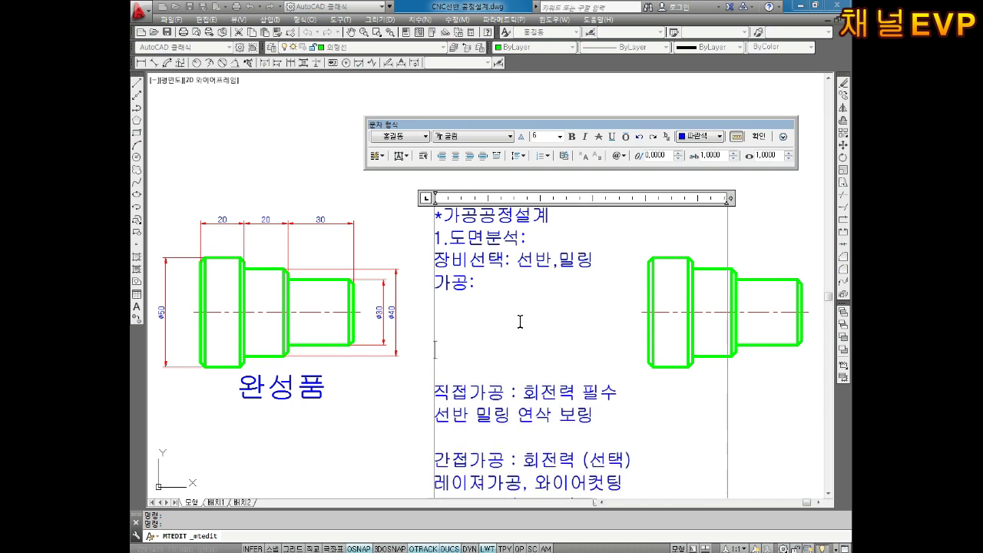
# - Enter 재료 and 공구 on separate lines directly below the 가공: line
pyautogui.press('Up')
pyautogui.press('Up')
pyautogui.press('Return')
pyautogui.write('재료')
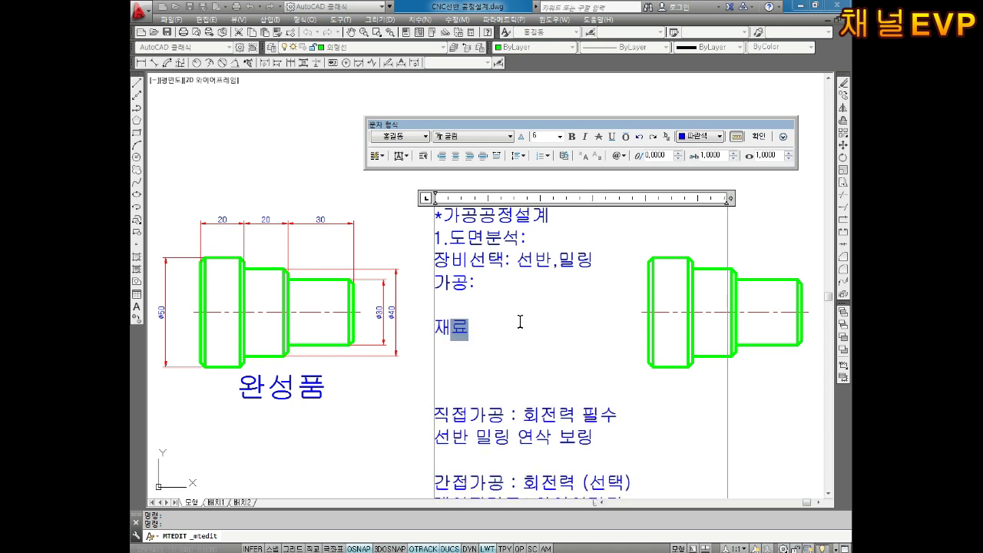
pyautogui.press('Return')
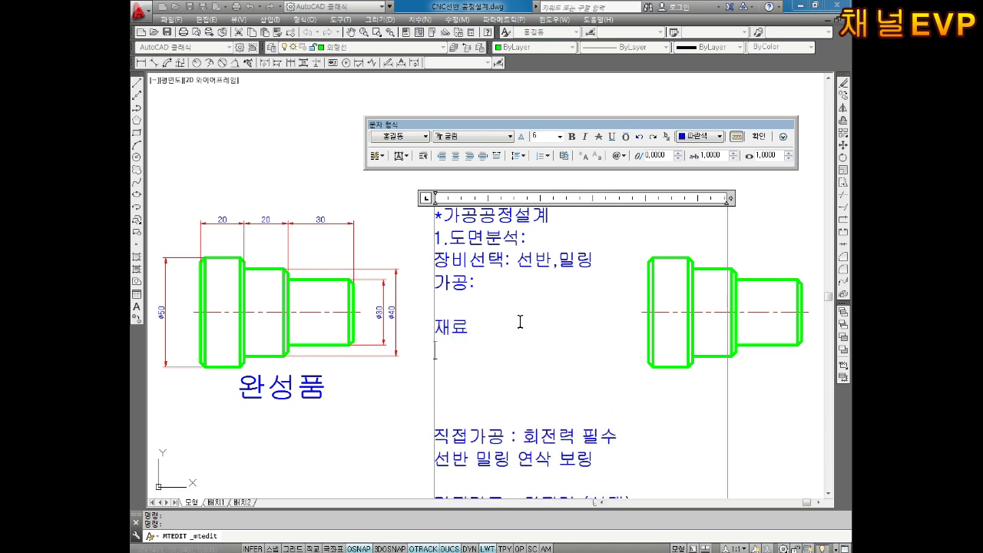
pyautogui.write('공구')
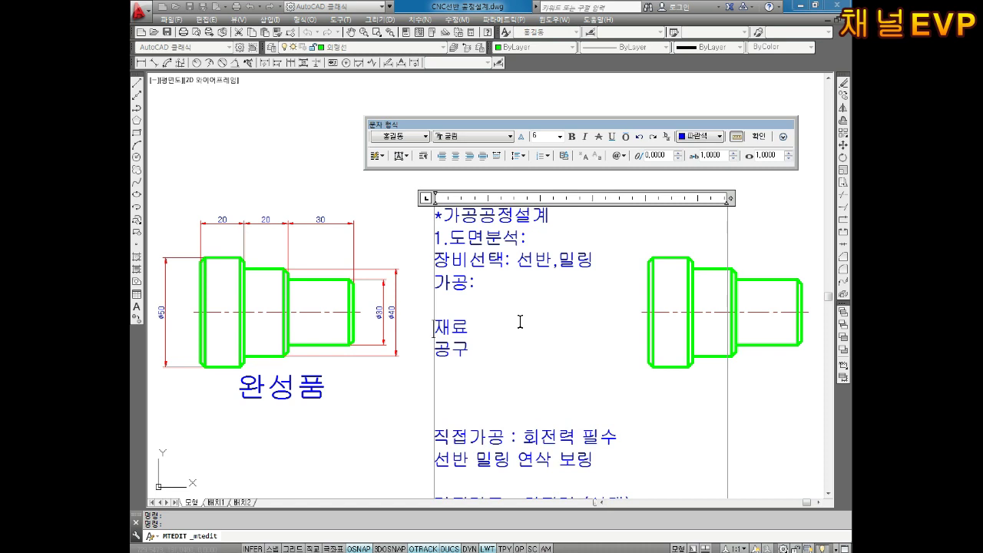
pyautogui.press('BackSpace')
pyautogui.press('Right')
pyautogui.press('Right')
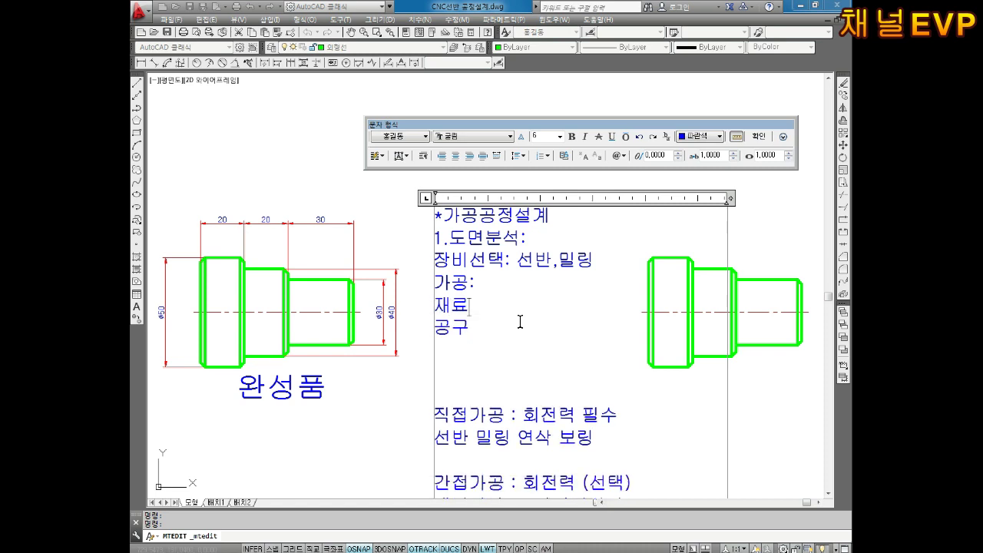
# - Complete the 재료 line so it reads "재료 + 회전 = 선반"
pyautogui.press('Up')
pyautogui.press('Right')
pyautogui.press('Right')
pyautogui.press('BackSpace')
pyautogui.write('+ 회전 =')
pyautogui.write(' 서넌')
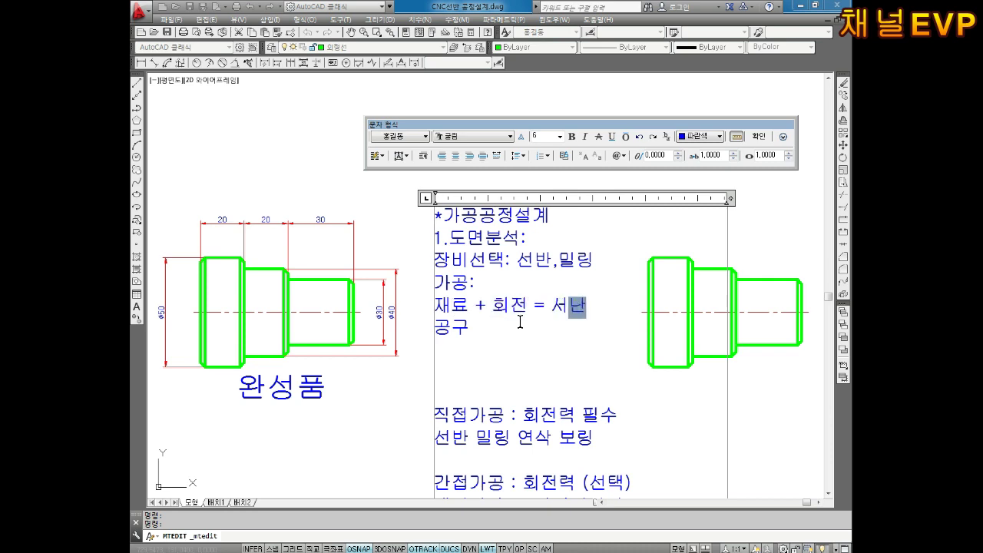
pyautogui.press('BackSpace')
pyautogui.press('BackSpace')
pyautogui.press('BackSpace')
pyautogui.press('BackSpace')
pyautogui.write('선반 공구')
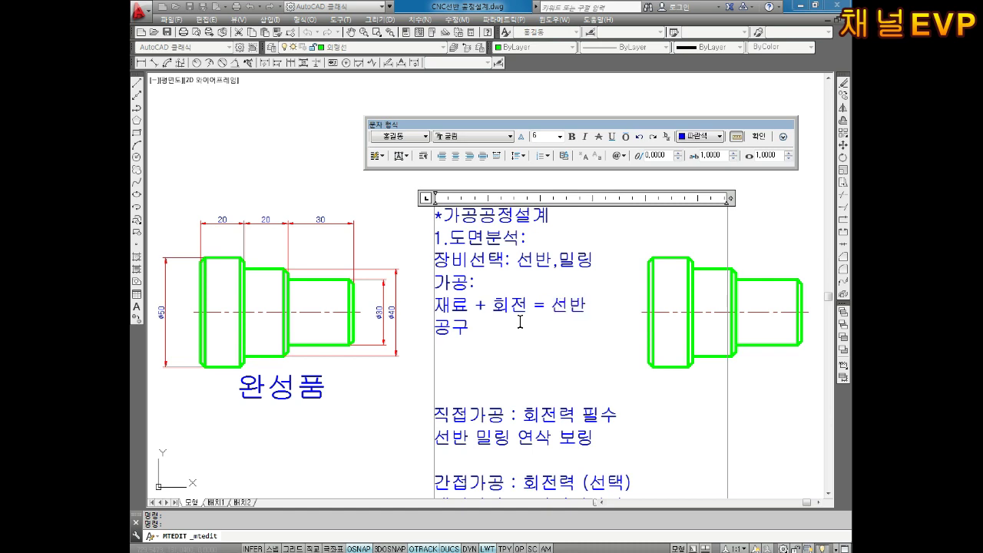
# - Complete the 공구 line so it reads "공구 + 회전 = 밀링"
pyautogui.write(' + 공구 = 밀링')
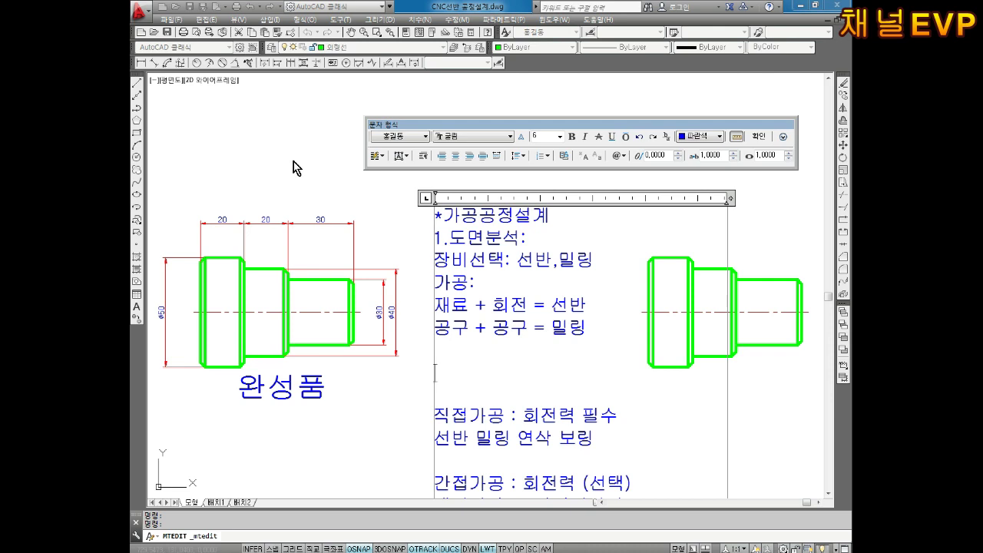
pyautogui.click(536, 337)
pyautogui.press('BackSpace')
pyautogui.press('BackSpace')
pyautogui.write('회전')
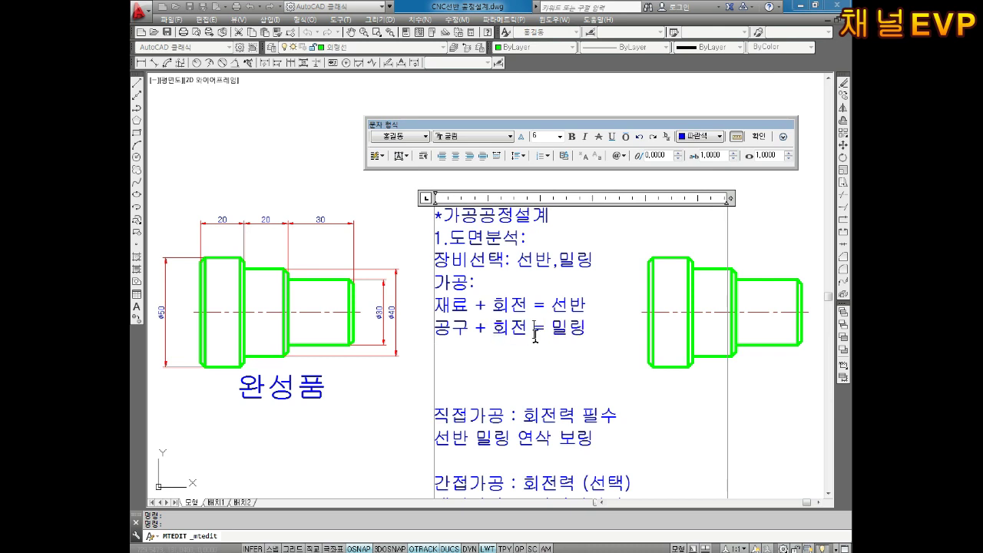
# - Delete the 가공: line from the process note and change the 장비선택 entry to CNC선반
pyautogui.click(602, 330)
pyautogui.press('BackSpace')
pyautogui.press('BackSpace')
pyautogui.press('BackSpace')
pyautogui.press('BackSpace')
pyautogui.press('BackSpace')
pyautogui.press('BackSpace')
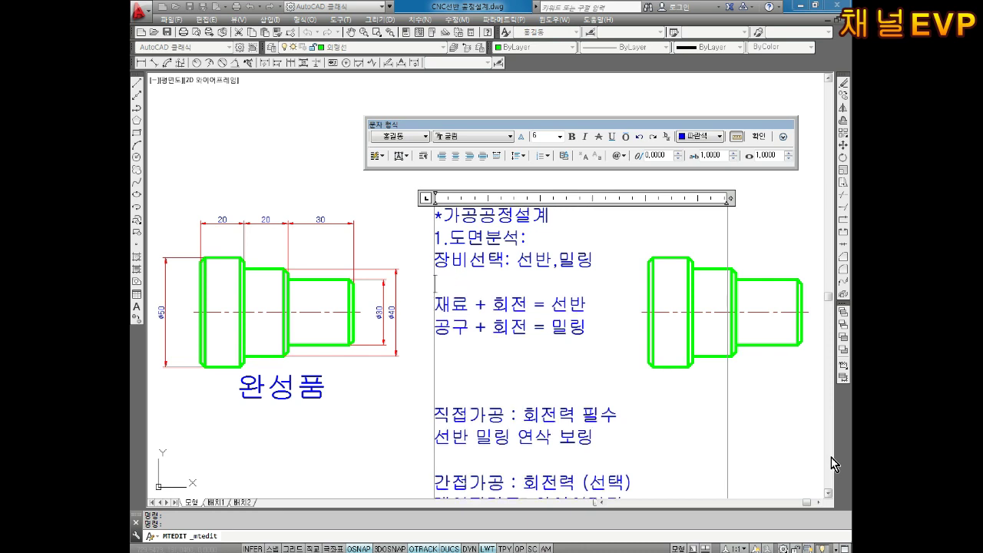
pyautogui.press('BackSpace')
pyautogui.press('BackSpace')
pyautogui.press('BackSpace')
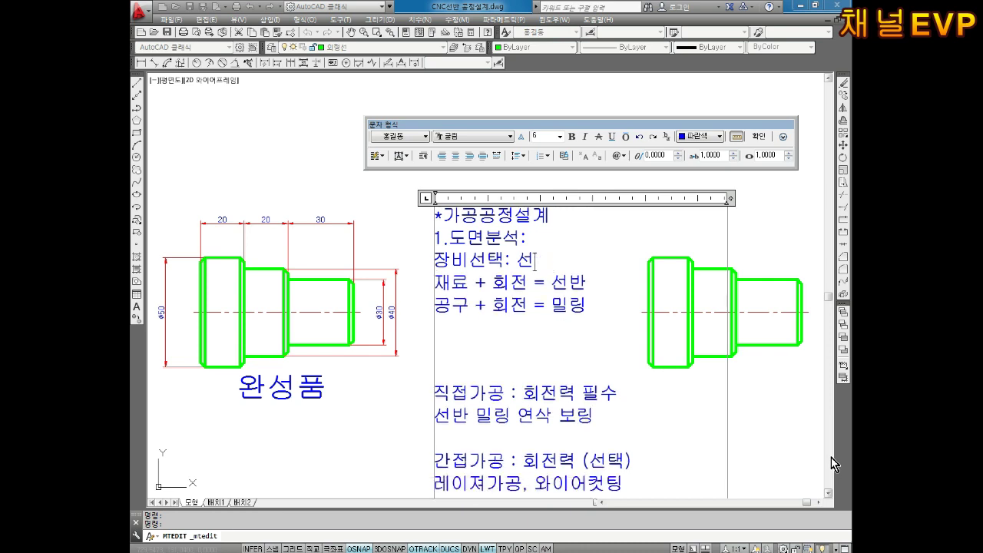
pyautogui.write('CNC')
pyautogui.write('선반')
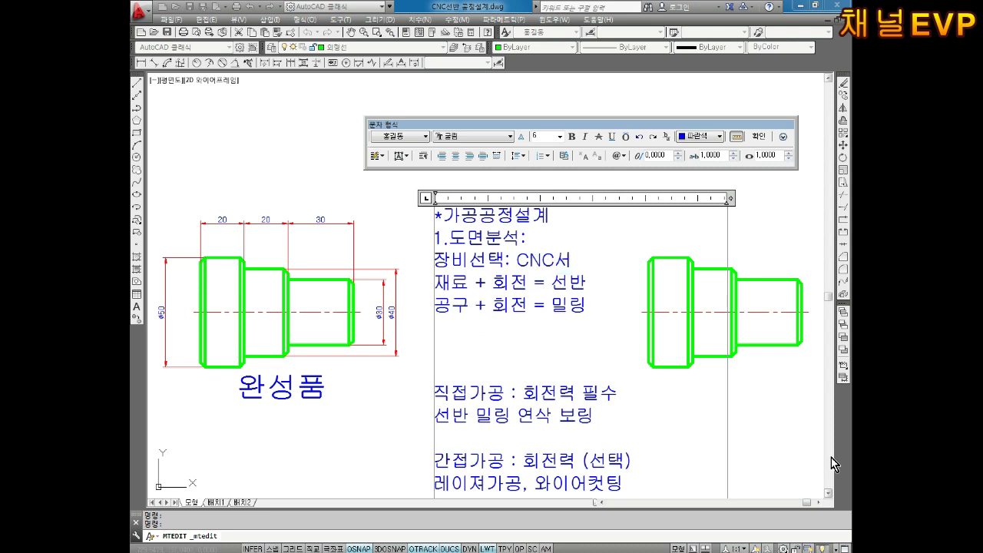
# - Insert blank lines between the 장비선택 line and the 재료 + 회전 line
pyautogui.press('Return')
pyautogui.press('Return')
pyautogui.press('Return')
pyautogui.press('Return')
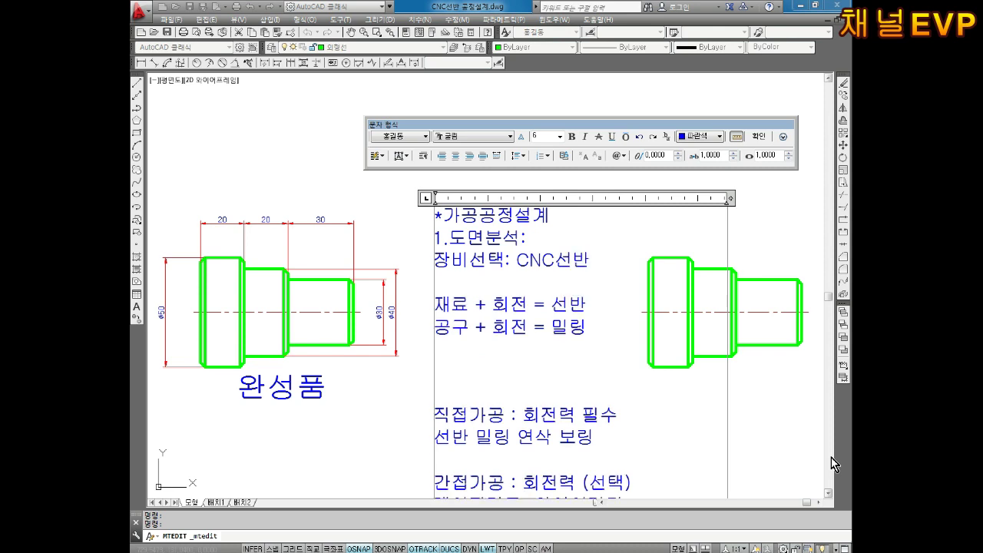
pyautogui.press('Up')
pyautogui.press('Up')
pyautogui.press('Up')
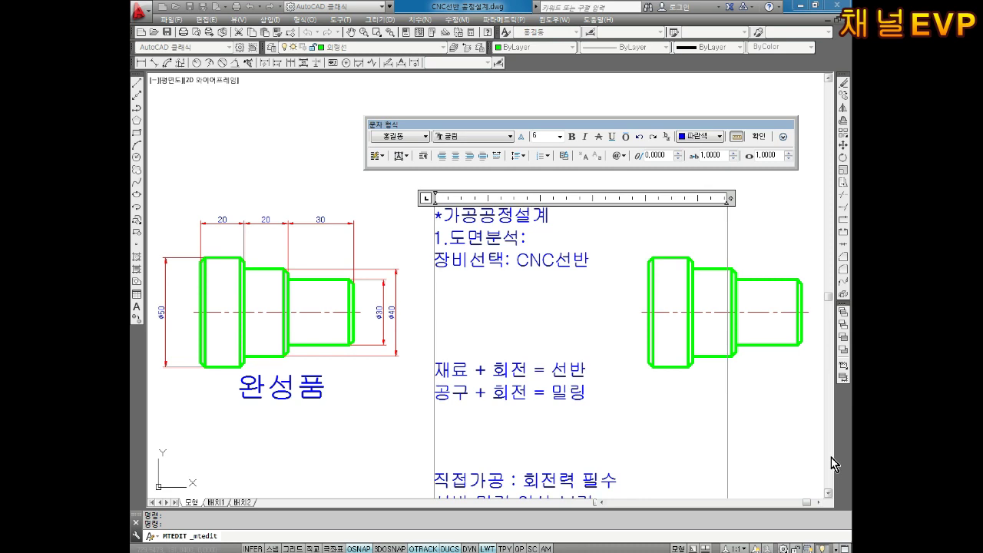
# - Add the section heading "2.공구&재료 구매" below 장비선택, separated by a blank line
pyautogui.write('2')
pyautogui.press('Home')
pyautogui.press('Return')
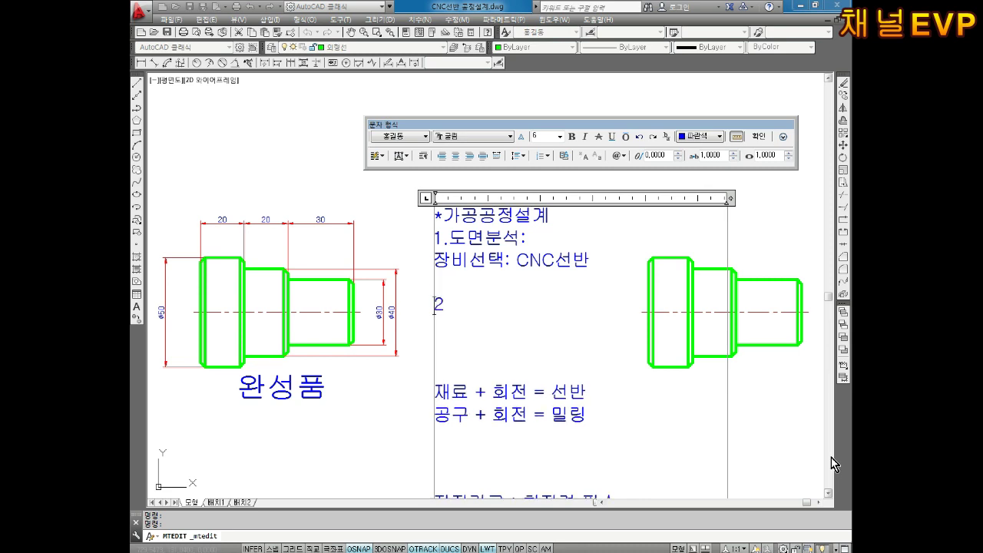
pyautogui.press('End')
pyautogui.write('.')
pyautogui.write('공구')
pyautogui.write('&ㅈ')
pyautogui.write('재료 구매')
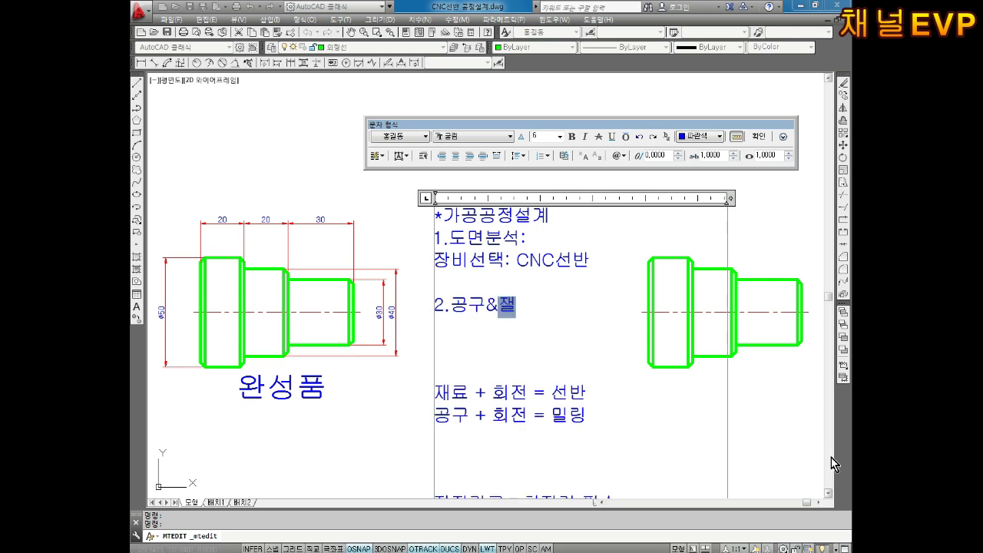
# - Add the line "공구 : 황삭바이트 1개" under the section 2 heading
pyautogui.press('Return')
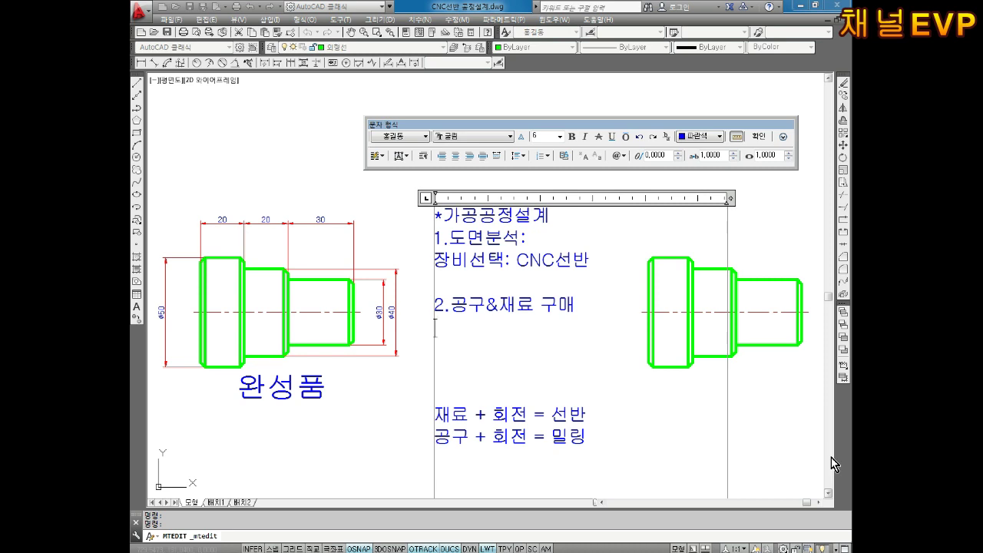
pyautogui.write('공구')
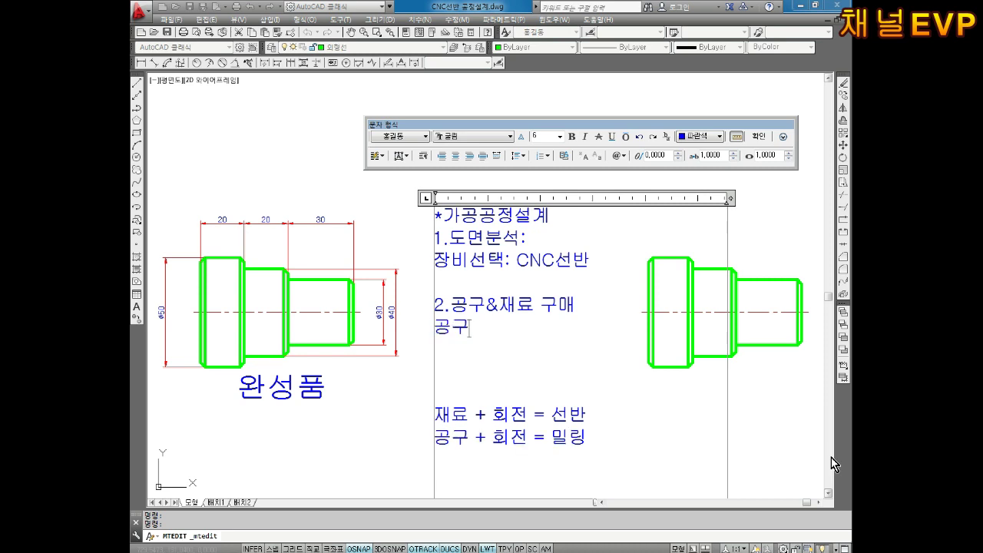
pyautogui.write(' : 황')
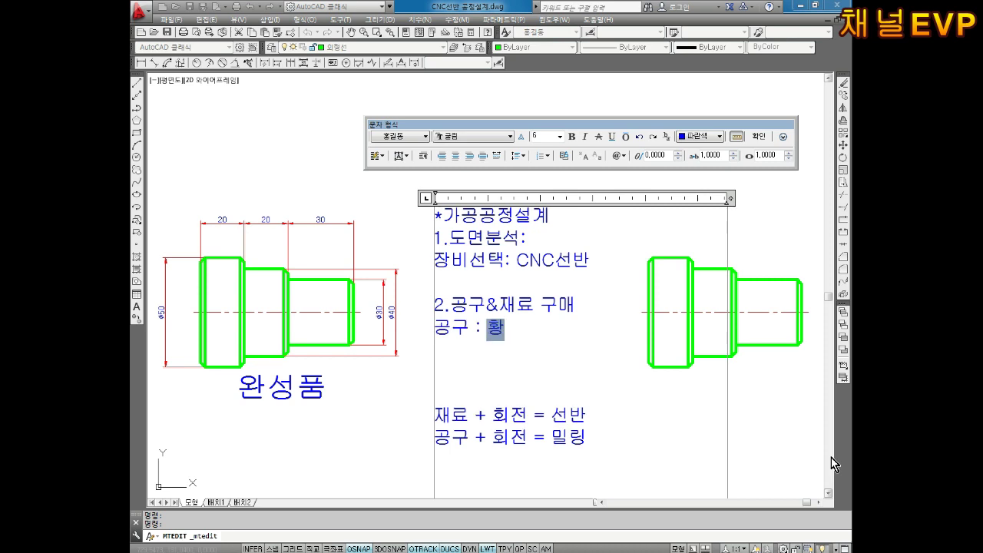
pyautogui.write('삭바이트 1개')
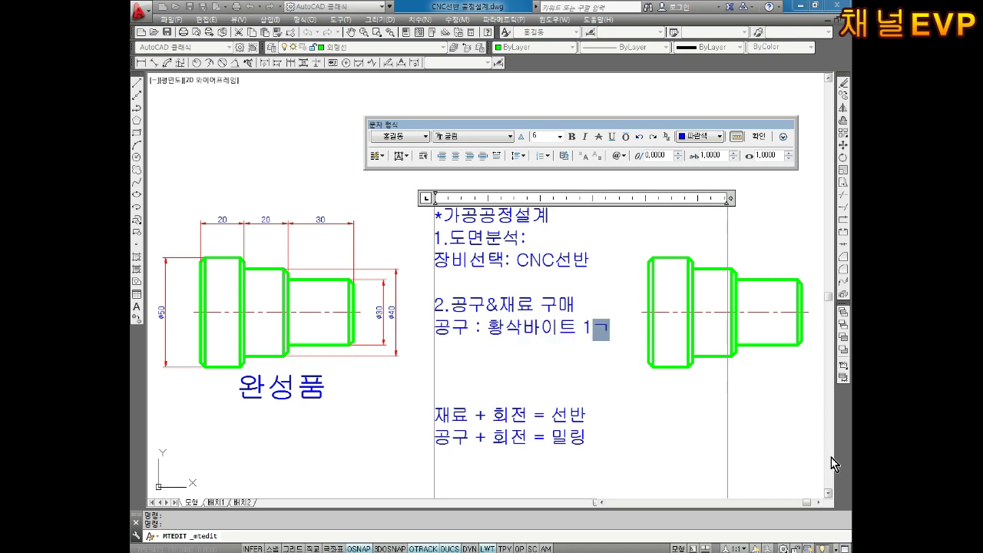
pyautogui.press('Return')
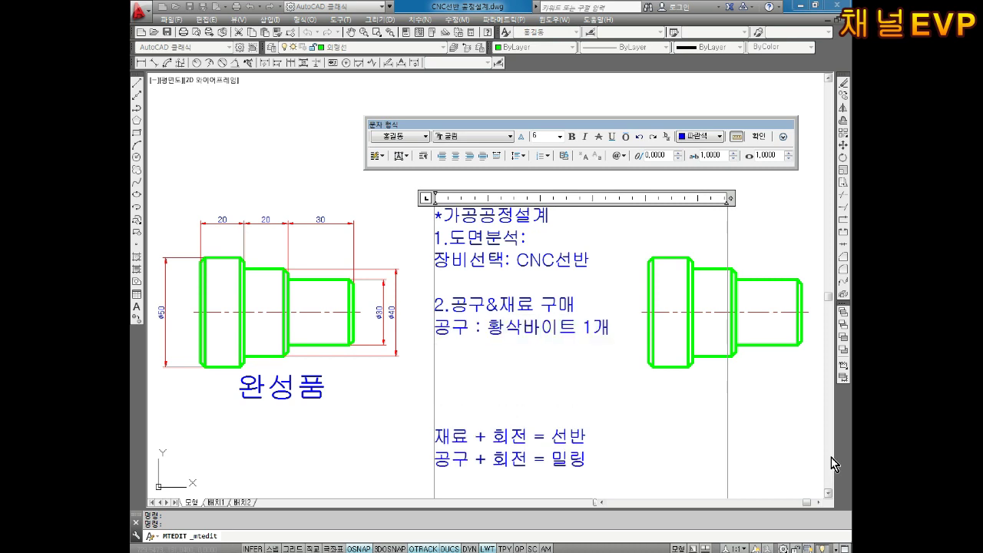
# - Enter "정삭바이트 1개" on the next line, aligned under the 황삭바이트 entry
pyautogui.write('장시')
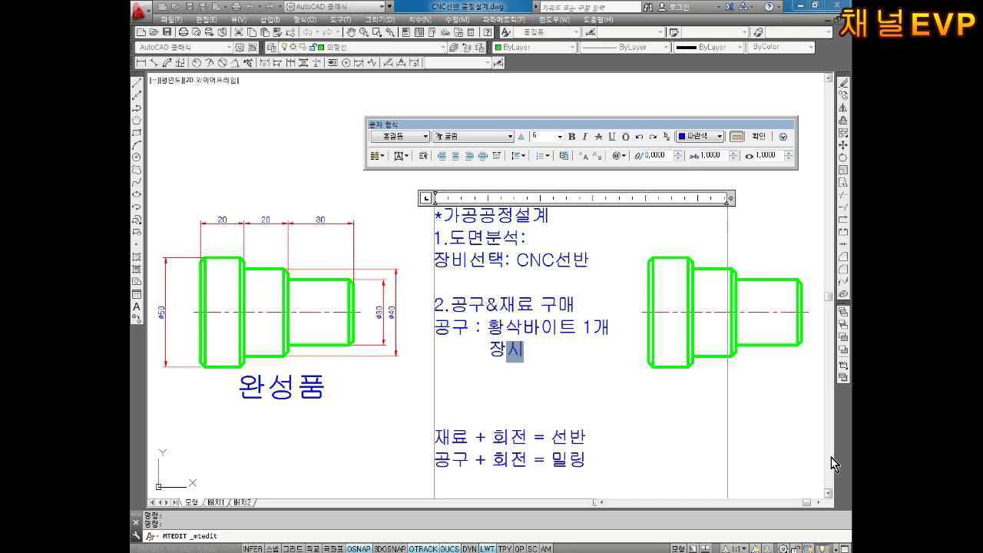
pyautogui.press('BackSpace')
pyautogui.press('BackSpace')
pyautogui.write('정삭바이트')
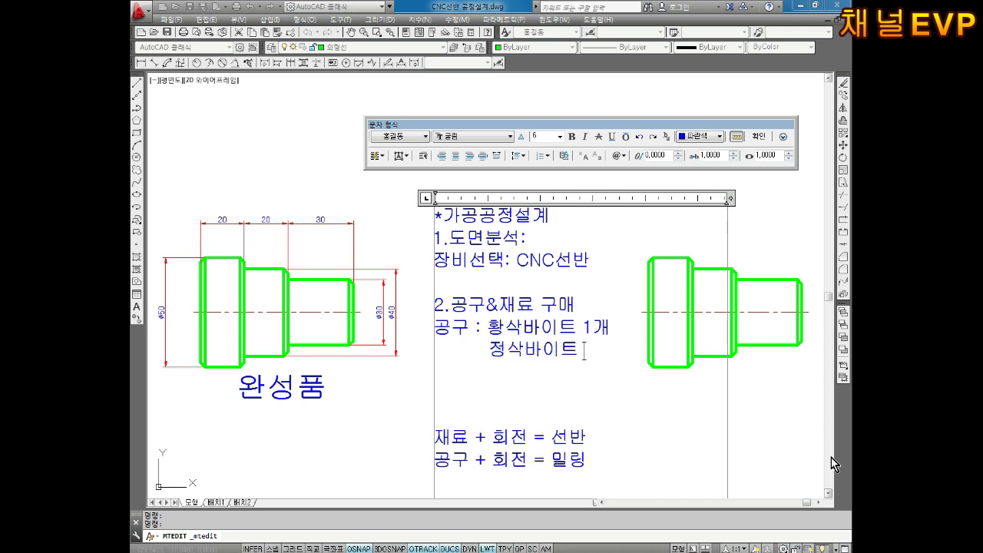
pyautogui.write(' 1개')
# - Add 인써트팁 as a third tool entry and align its indent with the 정삭바이트 line
pyautogui.write('        인써트티')
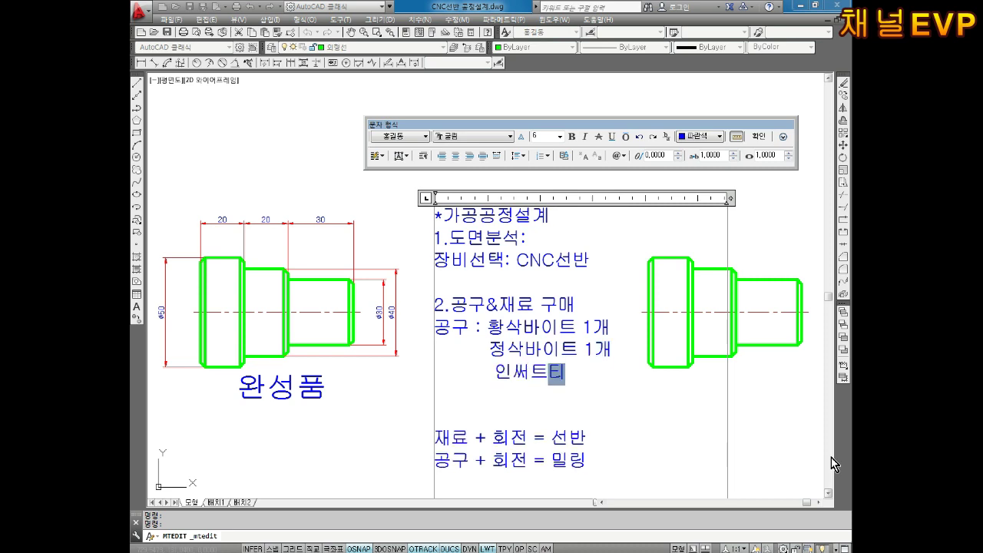
pyautogui.write('ㅂ')
pyautogui.press('Left')
pyautogui.press('Left')
pyautogui.press('Left')
pyautogui.press('Left')
pyautogui.press('Left')
pyautogui.press('BackSpace')
pyautogui.press('Right')
pyautogui.press('Right')
pyautogui.press('Right')
pyautogui.press('Right')
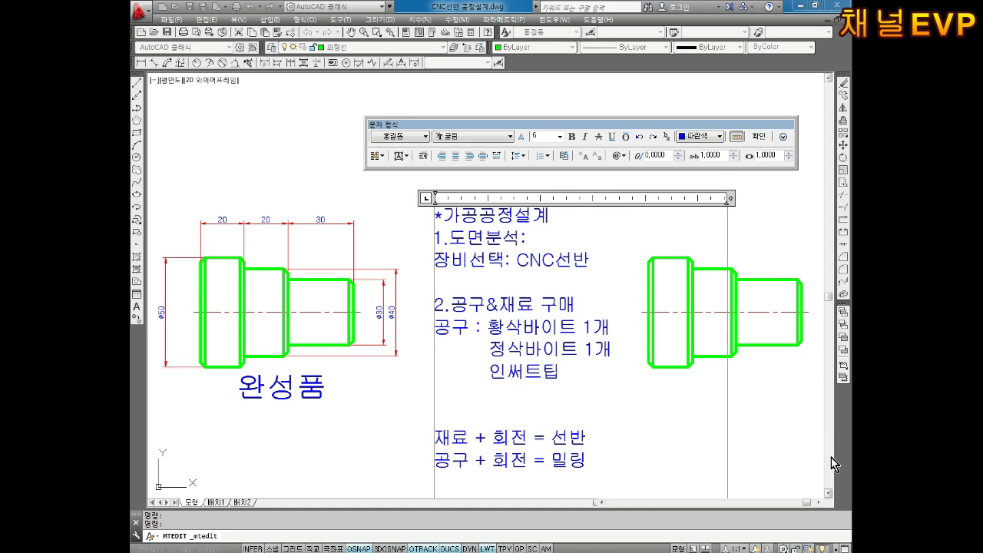
# - Append the tip sizes "(R0.8, R0.4)" to the 인써트팁 entry and close the note
pyautogui.write('(R0.8')
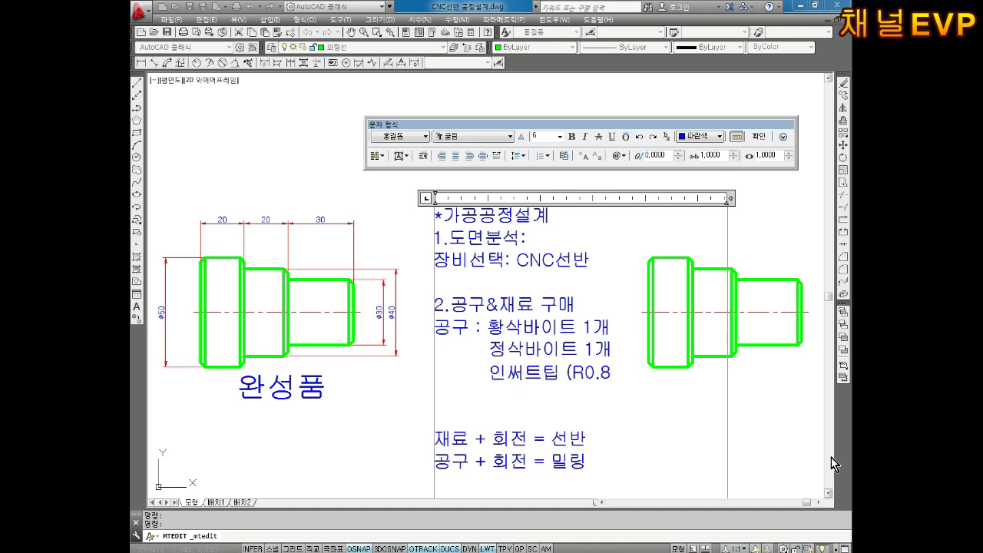
pyautogui.write(',R0.4)')
pyautogui.press('Left')
pyautogui.press('Left')
pyautogui.press('Left')
pyautogui.press('Left')
pyautogui.press('Left')
pyautogui.press('End')
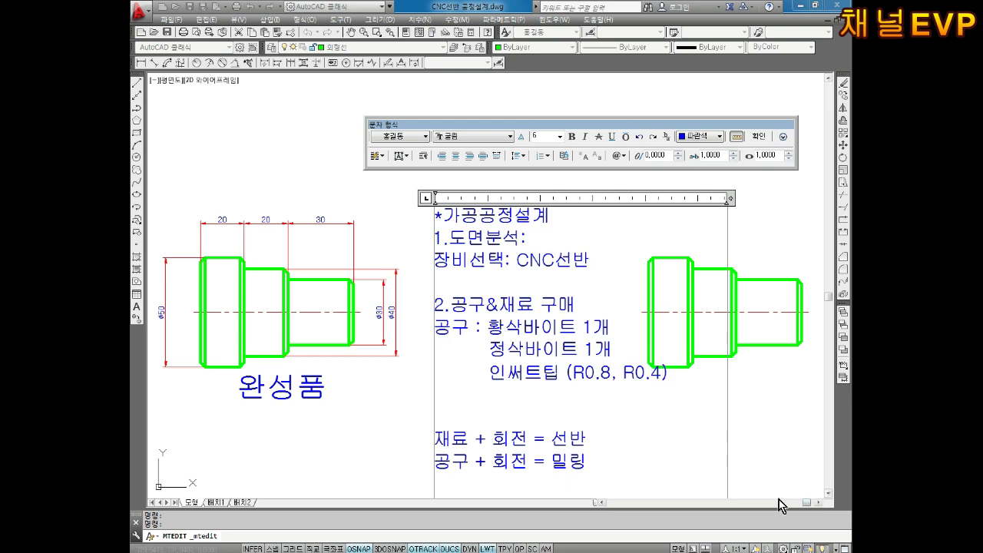
pyautogui.moveTo(699, 425); pyautogui.dragTo(687, 431)
pyautogui.moveTo(681, 407); pyautogui.dragTo(616, 397, button='middle')
pyautogui.click(607, 415)
pyautogui.press('Escape')
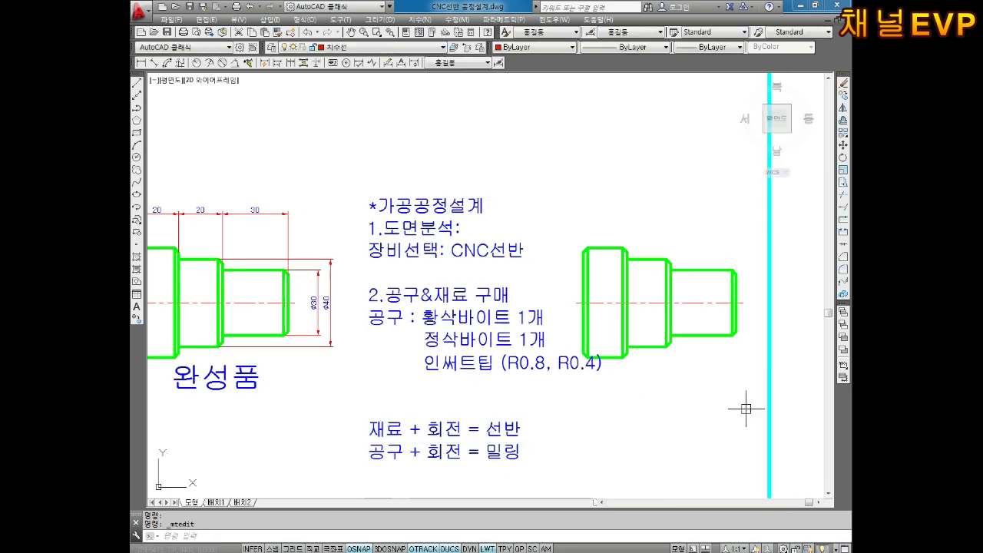
# - Move the undimensioned copy of the stepped shaft away from the note to empty space outside the sheet border
pyautogui.scroll(-5, 806, 402)
pyautogui.scroll(5, 553, 347)
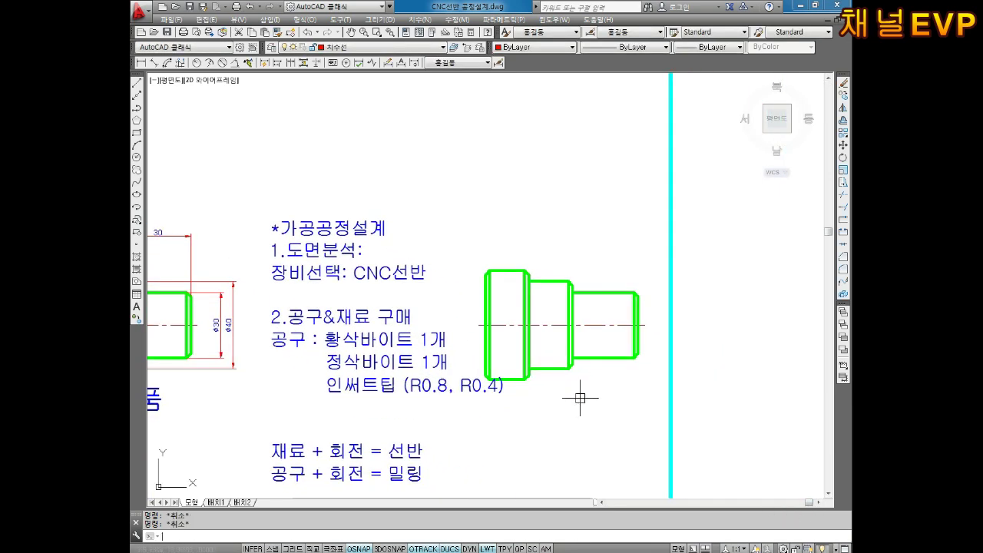
pyautogui.write('m')
pyautogui.press('Return')
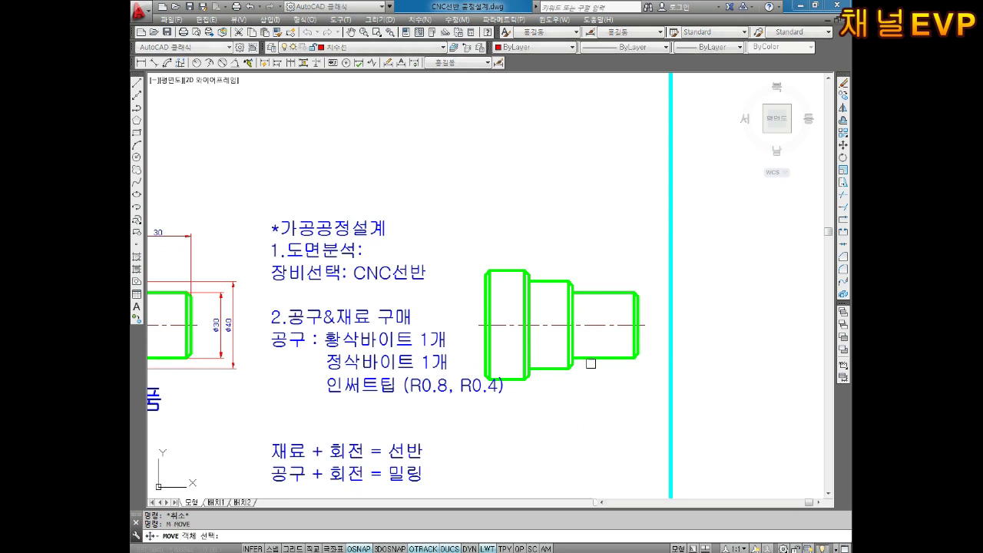
pyautogui.click(663, 242)
pyautogui.click(513, 461)
pyautogui.click(547, 220)
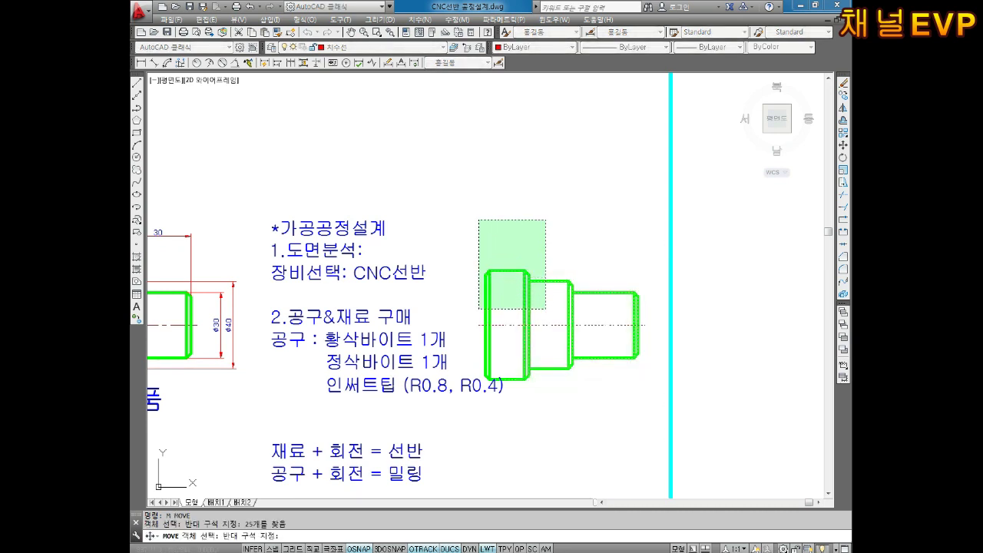
pyautogui.click(474, 360)
pyautogui.scroll(4, 477, 364)
pyautogui.press('Return')
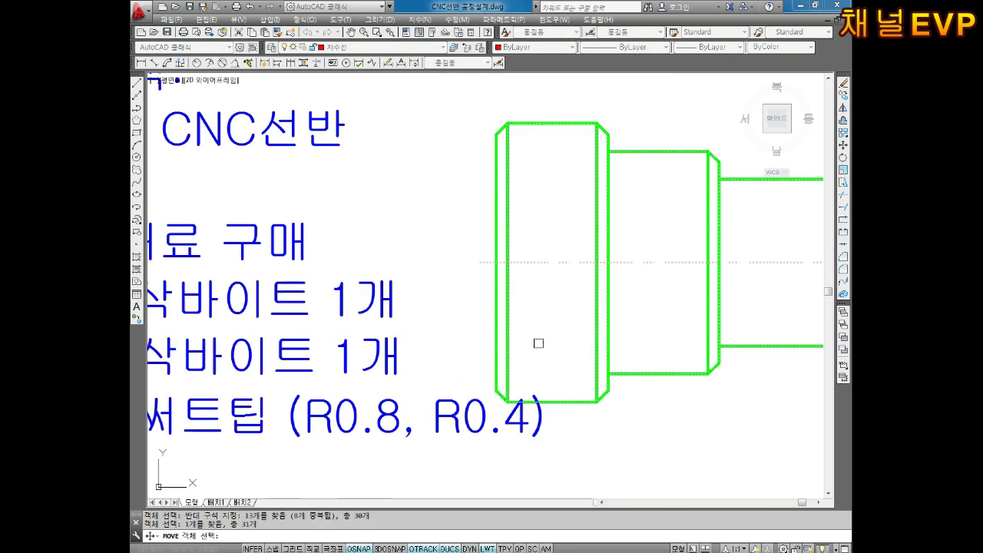
pyautogui.click(576, 282)
pyautogui.scroll(-5, 575, 281)
pyautogui.scroll(-3, 691, 269)
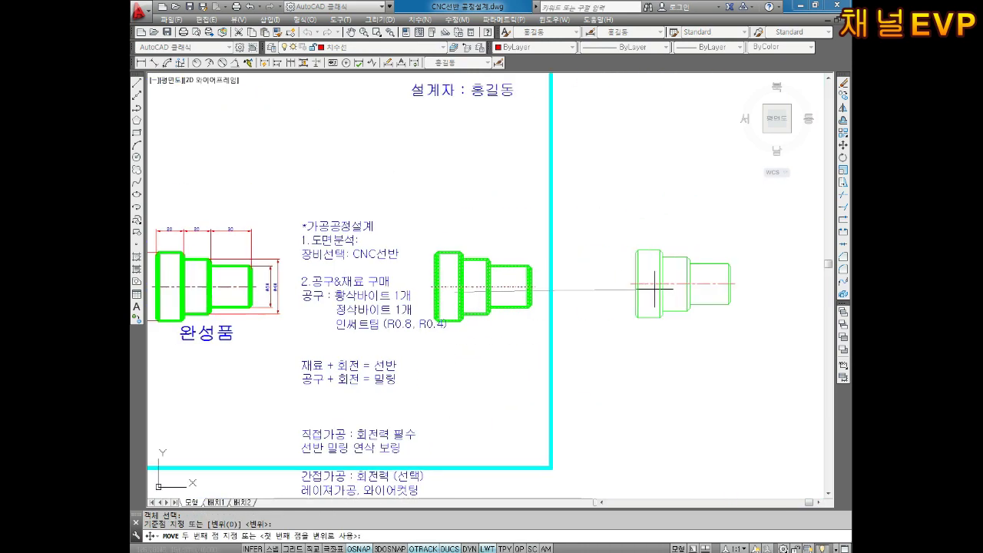
pyautogui.press('Escape')
pyautogui.press('Escape')
# - Delete the cyan sheet border around the drawing
pyautogui.scroll(4, 468, 315)
pyautogui.scroll(-4, 495, 346)
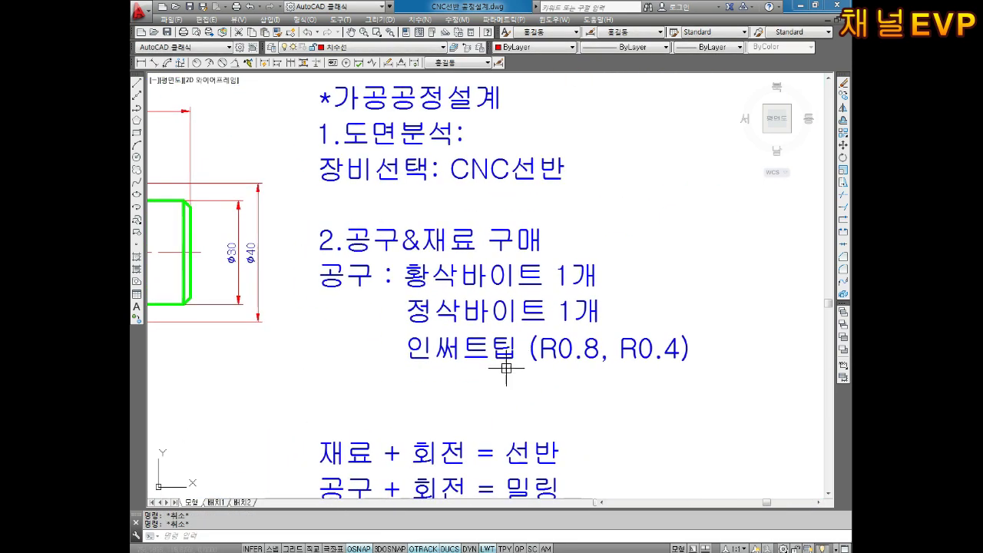
pyautogui.click(711, 471)
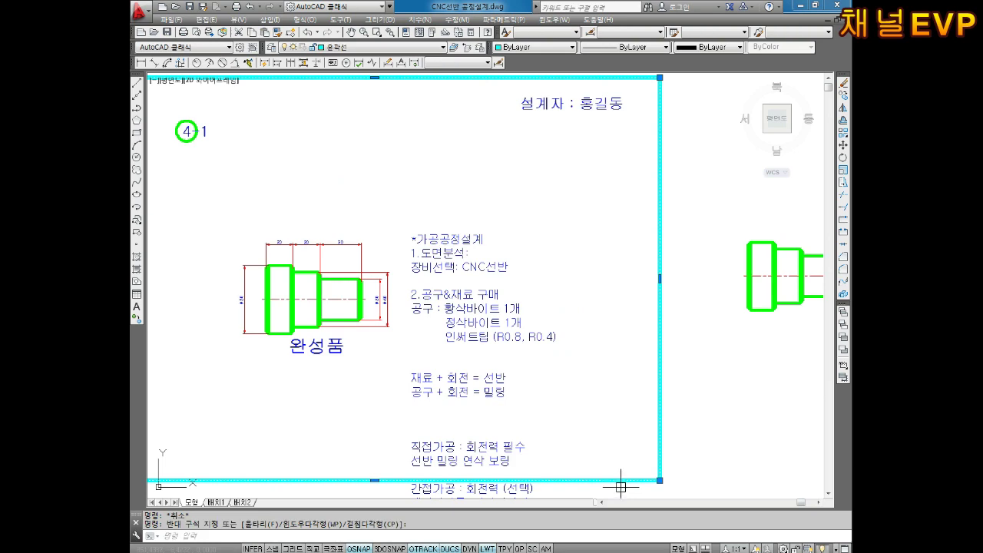
pyautogui.press('Delete')
# - Reopen the process note and insert blank lines below the 인써트팁 line
pyautogui.scroll(2, 454, 330)
pyautogui.doubleClick(474, 348)
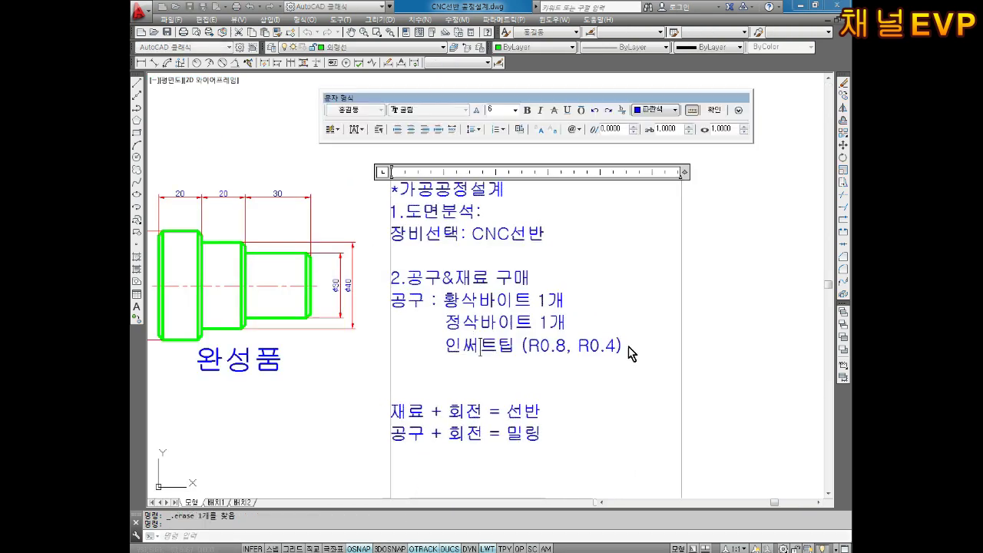
pyautogui.click(639, 344)
pyautogui.press('Return')
pyautogui.press('Return')
pyautogui.press('Return')
pyautogui.press('Return')
pyautogui.press('Up')
pyautogui.press('Up')
pyautogui.press('Up')
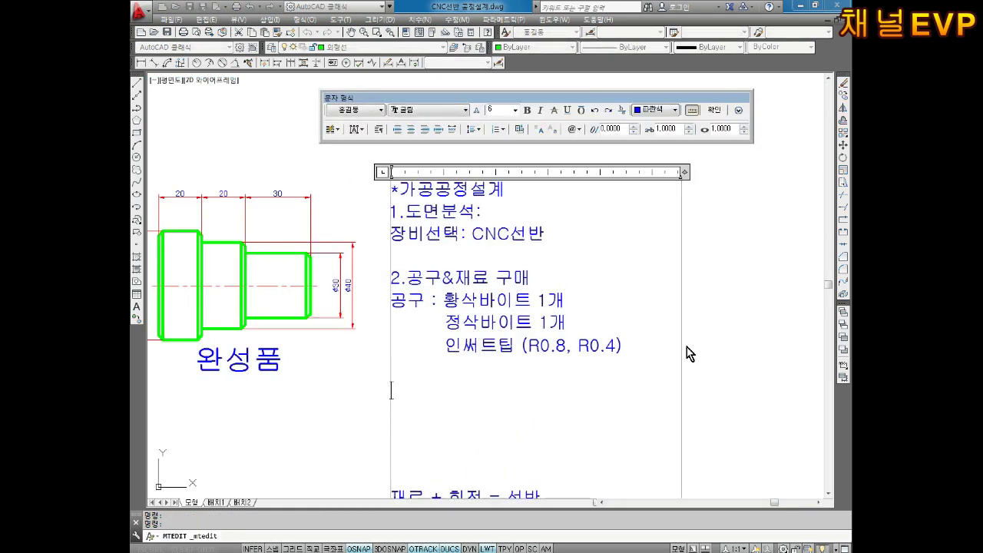
# - Add the line "재료 : 철금속, 비철금속" directly below the 인써트팁 entry
pyautogui.write('WOF')
pyautogui.press('BackSpace')
pyautogui.press('BackSpace')
pyautogui.press('BackSpace')
pyautogui.write('재료 :')
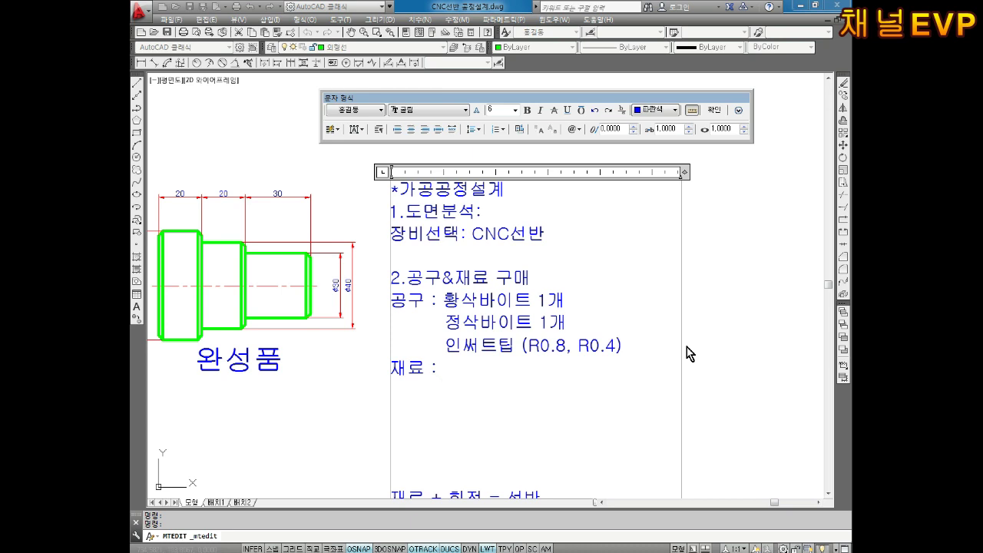
pyautogui.write('철그ㅁ')
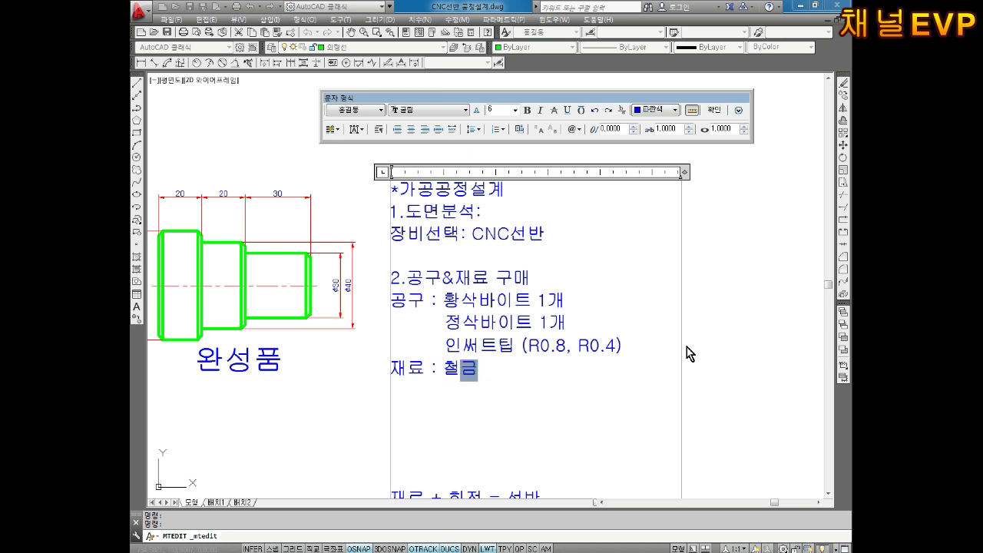
pyautogui.write('속')
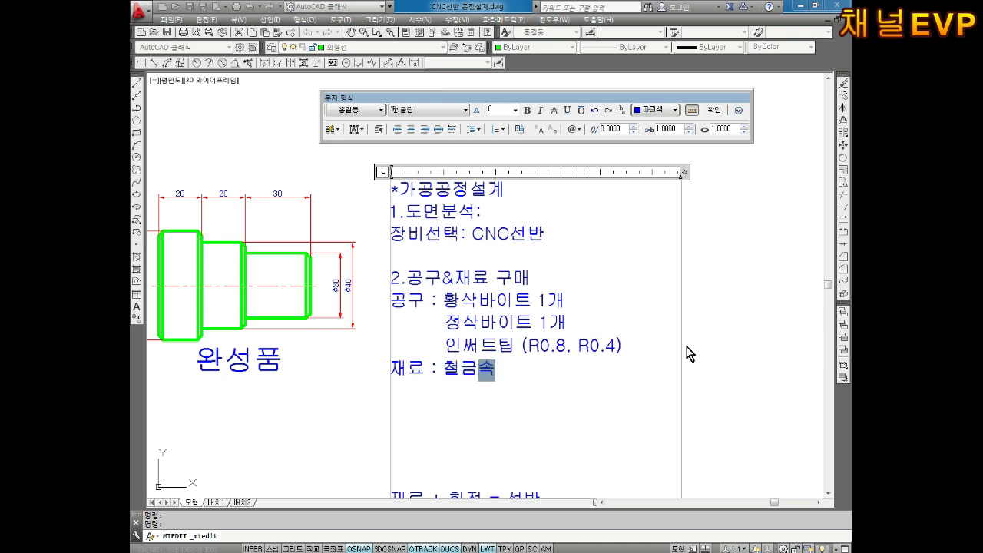
pyautogui.write(', 비철')
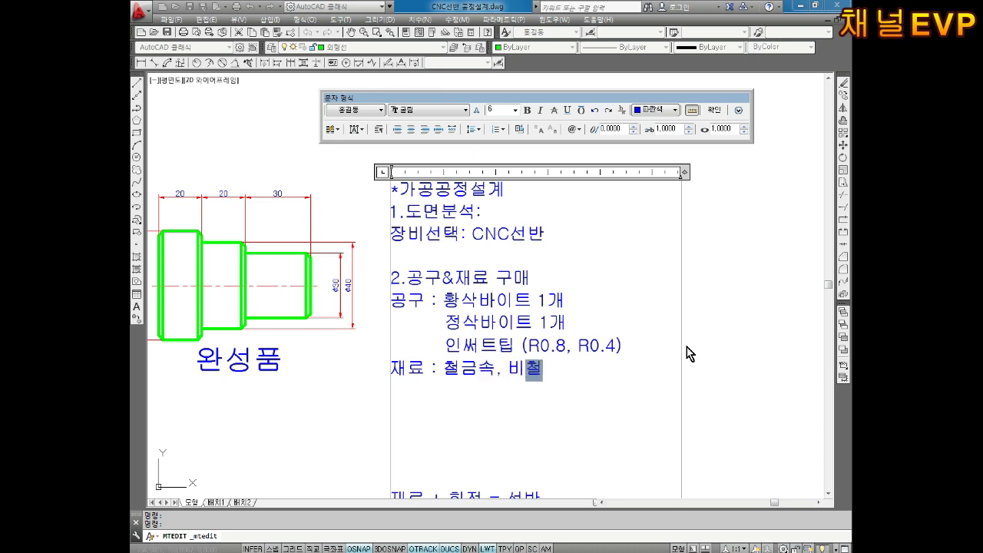
pyautogui.write('금속')
# - Start an indented ": 크기" line below 재료 with the diameter code %%C, and leave the note
pyautogui.press('Return')
pyautogui.press('Return')
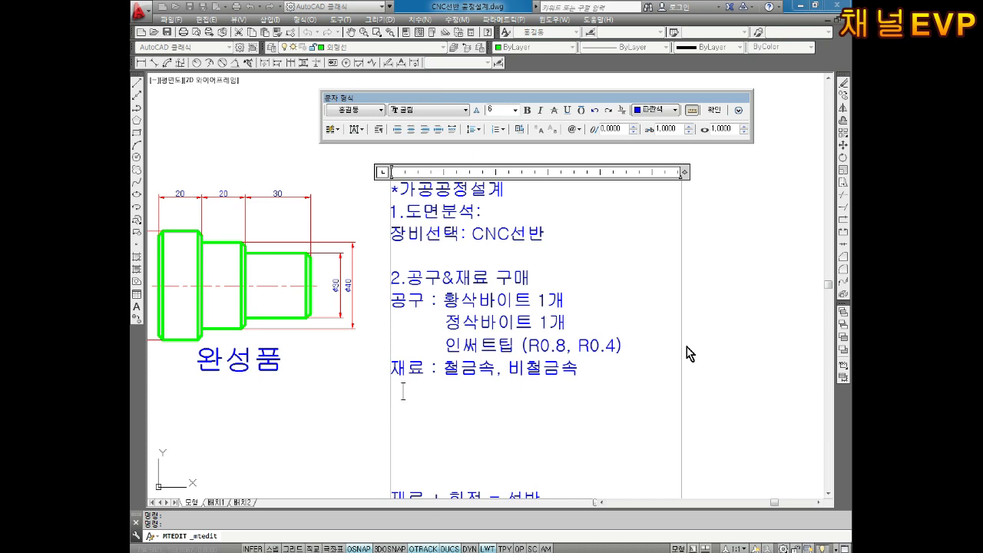
pyautogui.write(': 크기 %%')
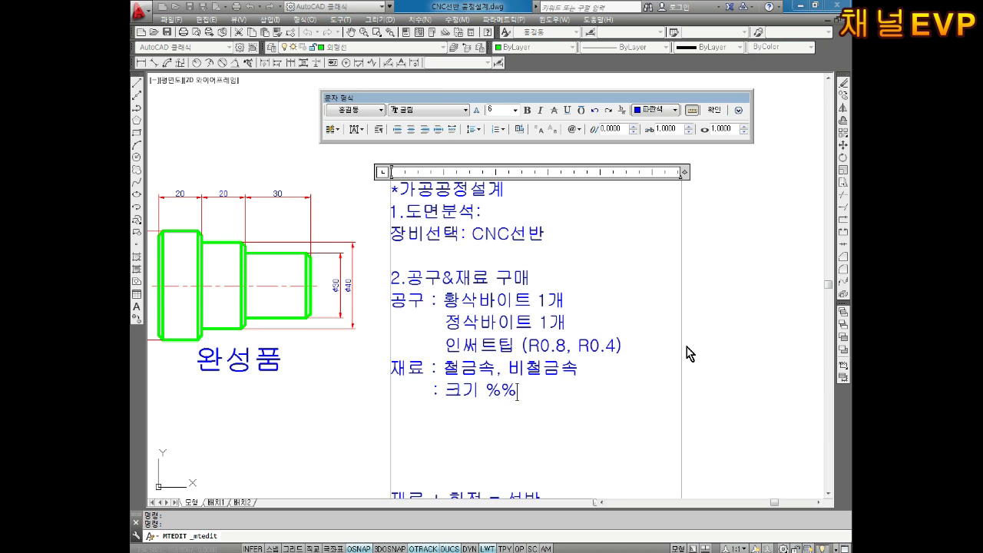
pyautogui.write('ㅊ')
pyautogui.press('BackSpace')
pyautogui.write('CV')
pyautogui.press('BackSpace')
pyautogui.click(253, 361)
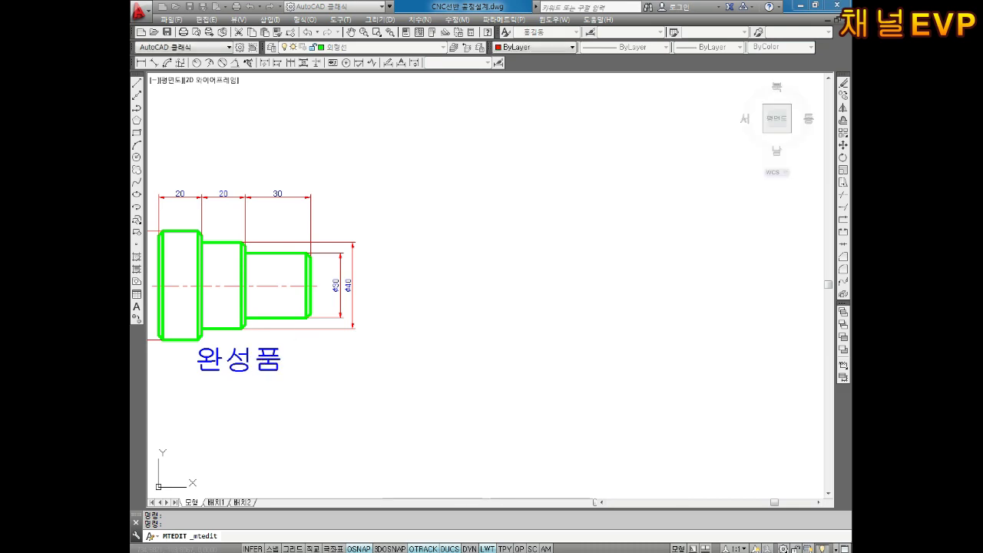
# - Reopen the process note and add the line "50 -> 51" below the 크기 line, leaving a blank line between
pyautogui.scroll(3, 257, 323)
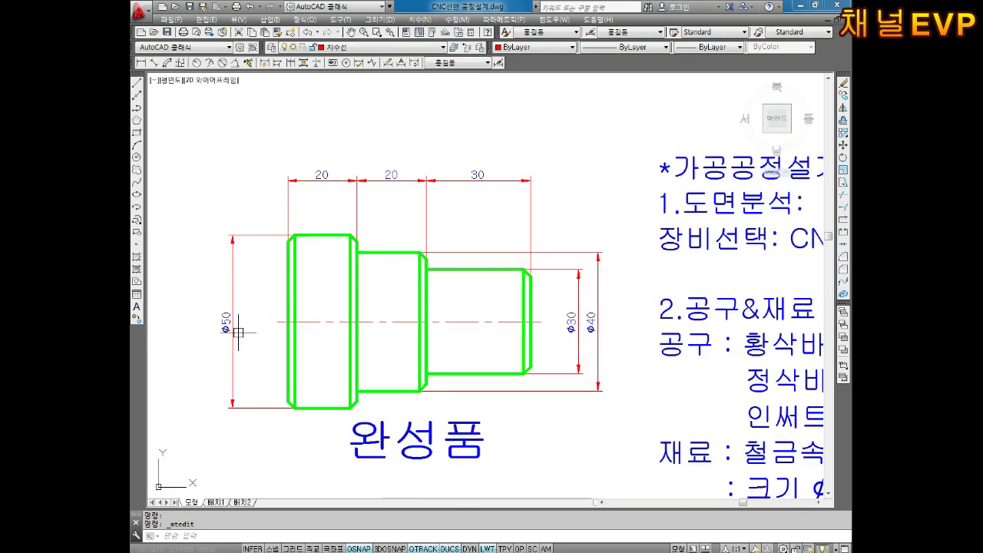
pyautogui.scroll(-2, 211, 188)
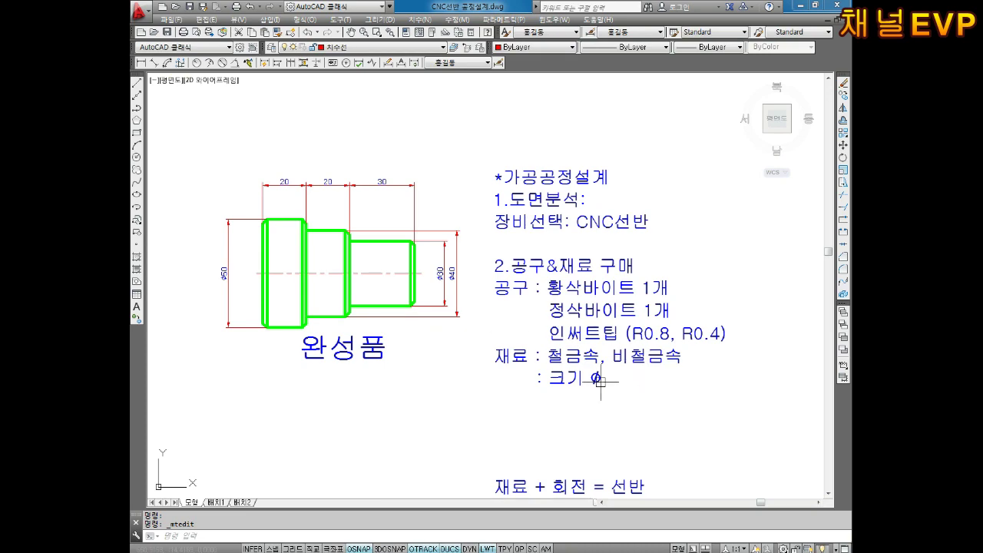
pyautogui.scroll(2, 588, 378)
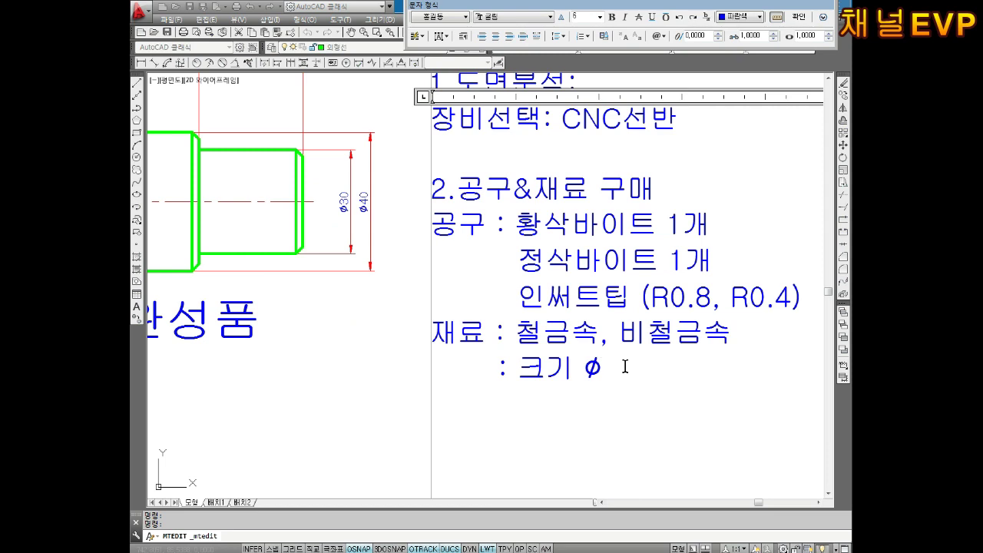
pyautogui.press('Return')
pyautogui.press('Return')
pyautogui.write('50 -> 51')
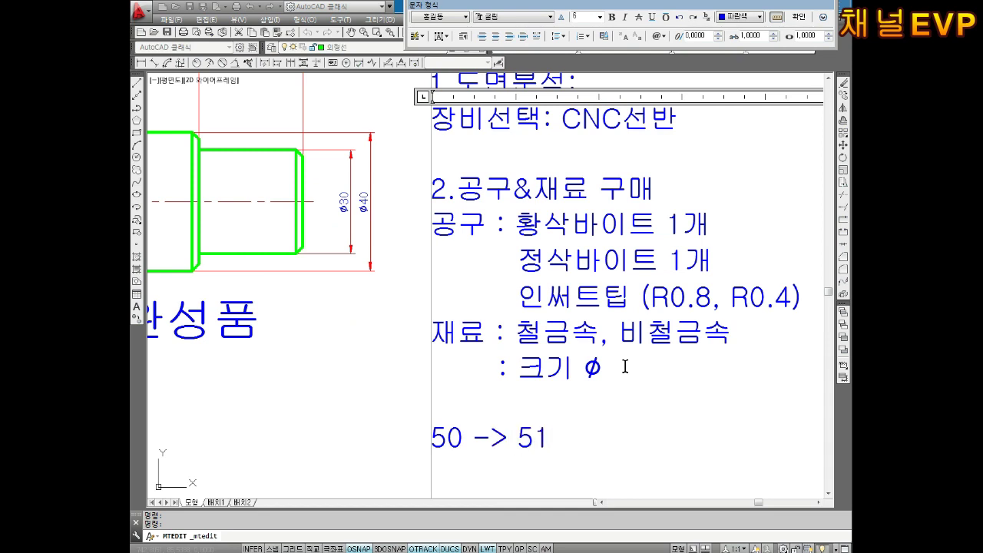
pyautogui.press('Left')
pyautogui.press('Left')
pyautogui.press('Left')
pyautogui.press('Left')
pyautogui.press('Left')
pyautogui.press('Left')
pyautogui.press('Right')
pyautogui.press('Right')
pyautogui.press('Right')
pyautogui.press('Right')
pyautogui.press('Left')
pyautogui.press('Left')
pyautogui.press('Left')
pyautogui.press('Left')
pyautogui.press('Left')
pyautogui.press('Left')
# - Copy 51 from the "50 -> 51" line and paste it after the diameter symbol on the 크기 line
pyautogui.moveTo(516, 437); pyautogui.dragTo(567, 438)
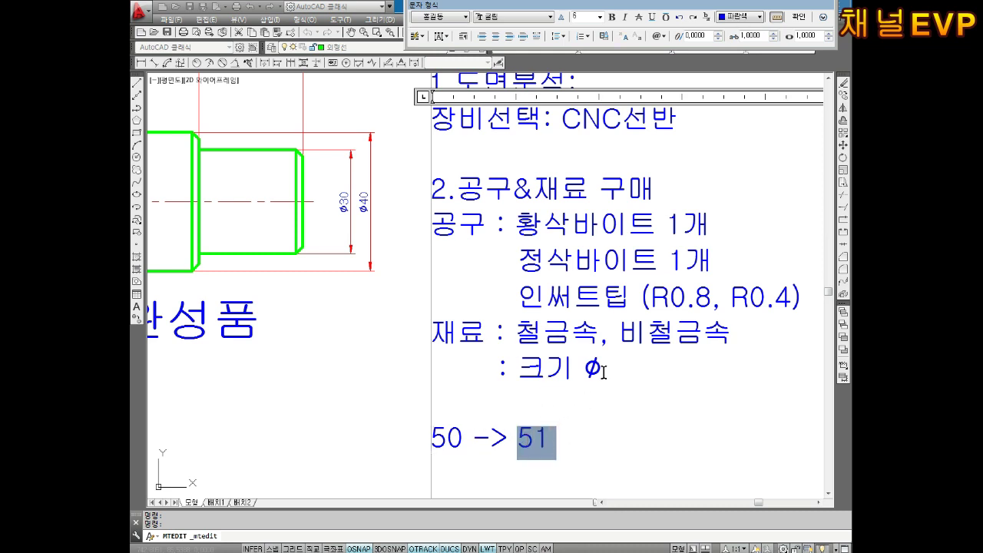
pyautogui.hotkey('ctrl', 'c')
pyautogui.click(604, 372)
pyautogui.hotkey('ctrl', 'v')
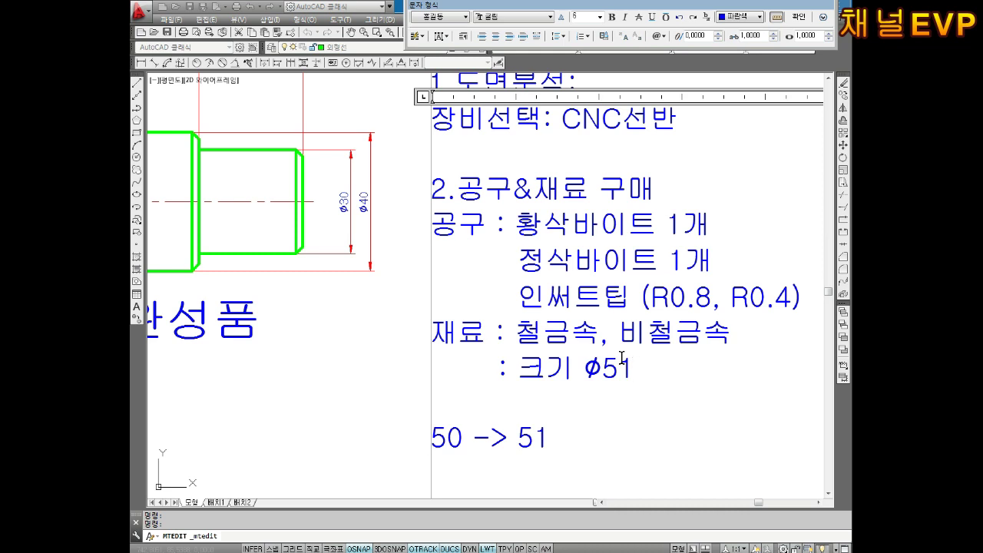
# - Insert blank lines below the 크기 line and start a new entry with "규격"
pyautogui.press('Return')
pyautogui.press('Return')
pyautogui.press('Return')
pyautogui.press('Up')
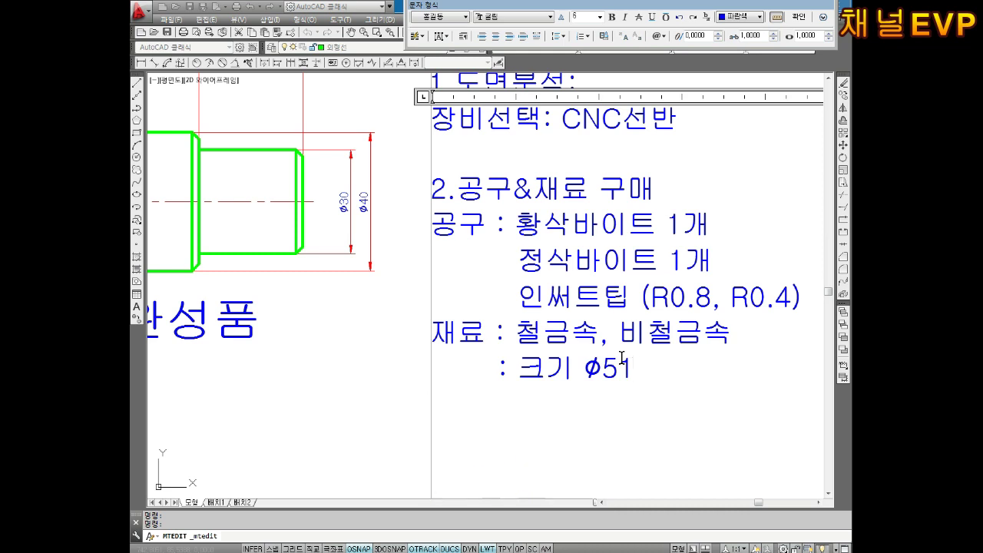
pyautogui.write('WOF')
pyautogui.press('BackSpace')
pyautogui.press('BackSpace')
pyautogui.press('BackSpace')
pyautogui.write('규격')
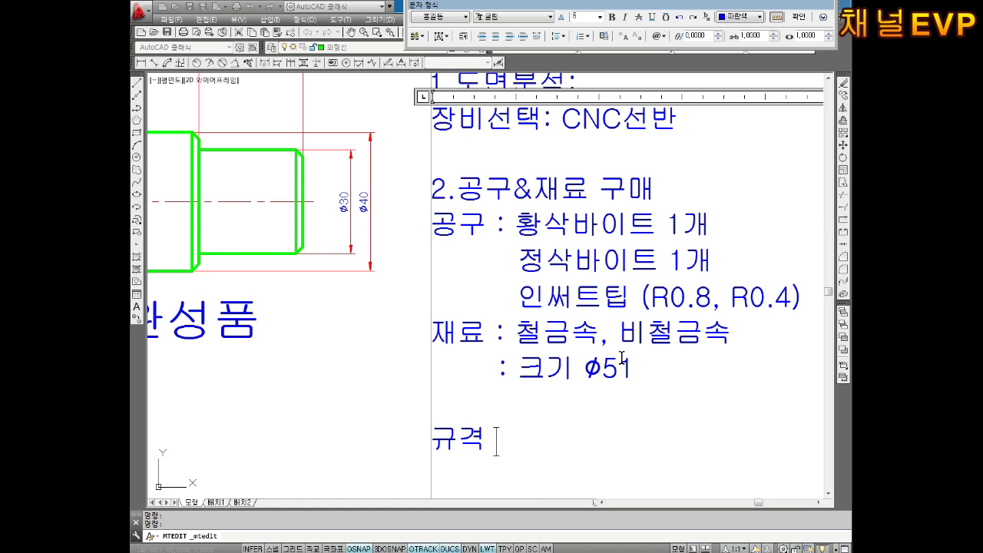
# - Complete the 규격 entry with "1~20" and "1mm 단위", declining automatic fraction stacking, and start a new line
pyautogui.write('1~20')
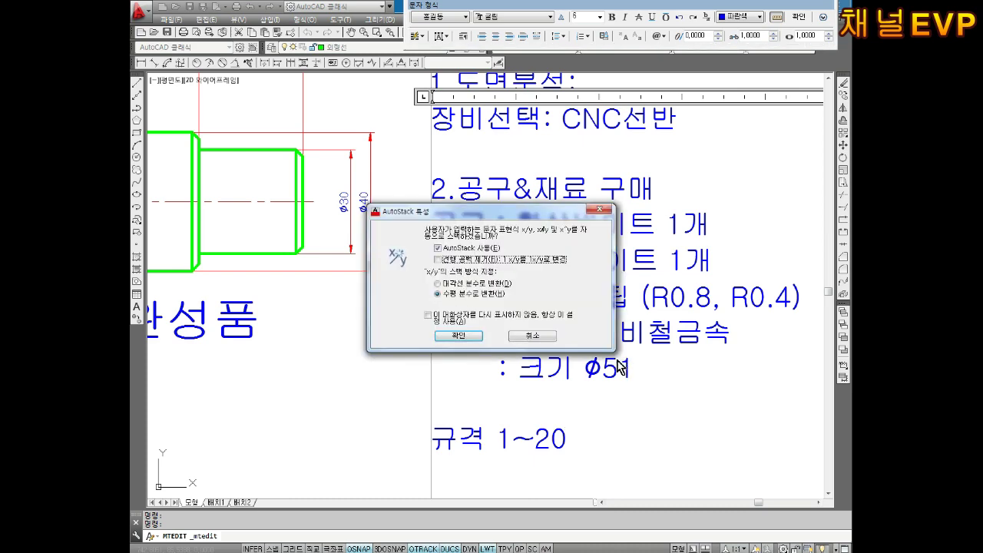
pyautogui.click(532, 337)
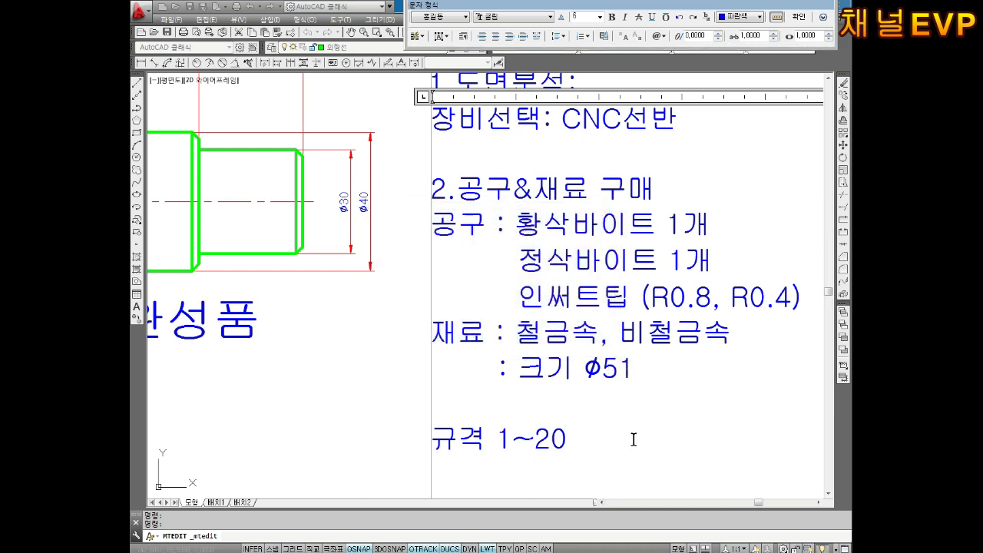
pyautogui.write('1mm ej₩')
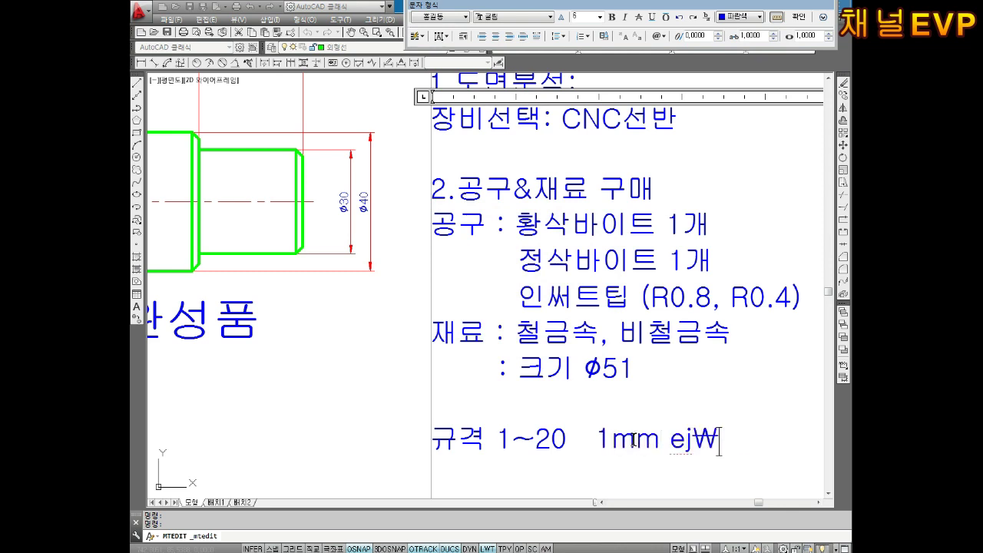
pyautogui.press('BackSpace')
pyautogui.press('BackSpace')
pyautogui.write('단위')
pyautogui.press('Return')
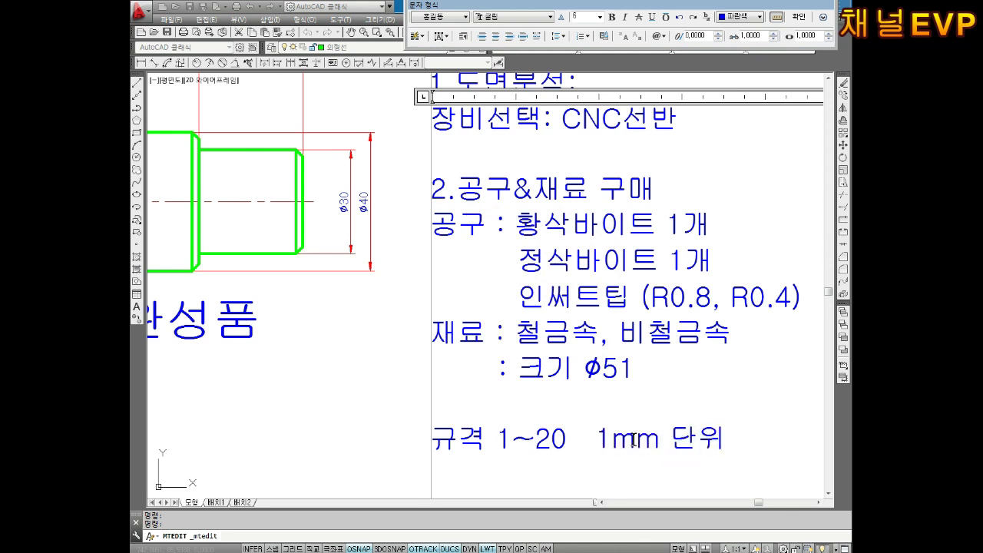
# - Add the line "20~100 5mm 단위" below the 규격 entry, keeping the range as unstacked text
pyautogui.write('20')
pyautogui.scroll(-2, 634, 440)
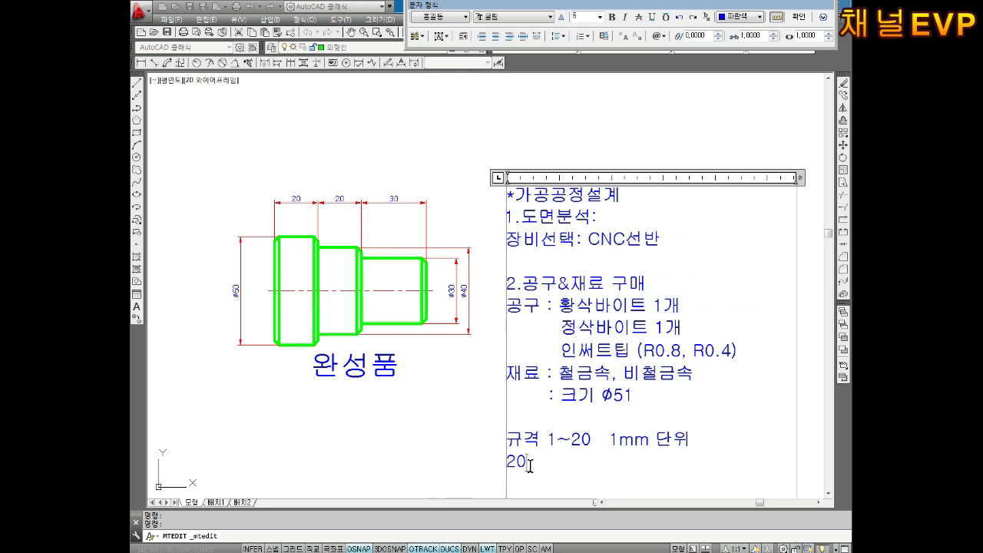
pyautogui.write('~100')
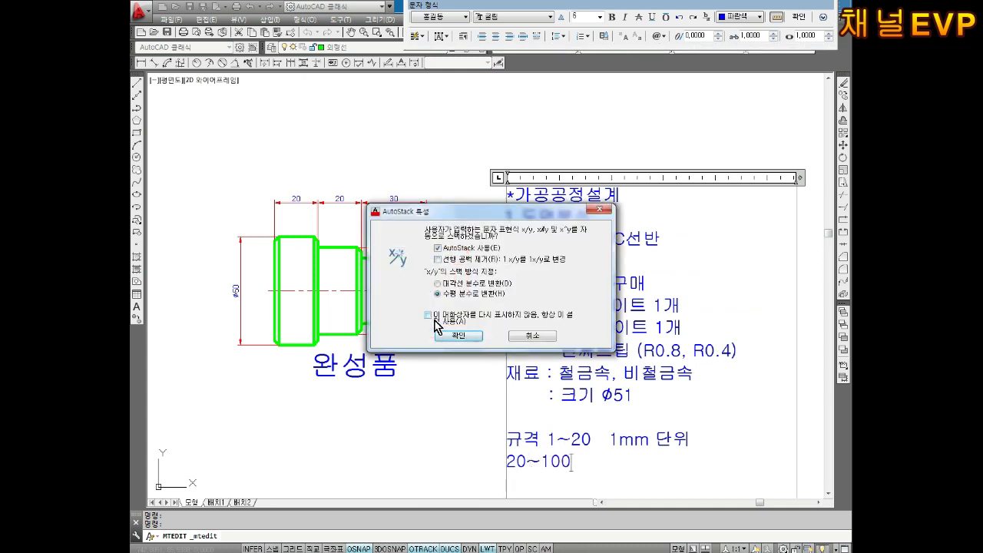
pyautogui.click(454, 337)
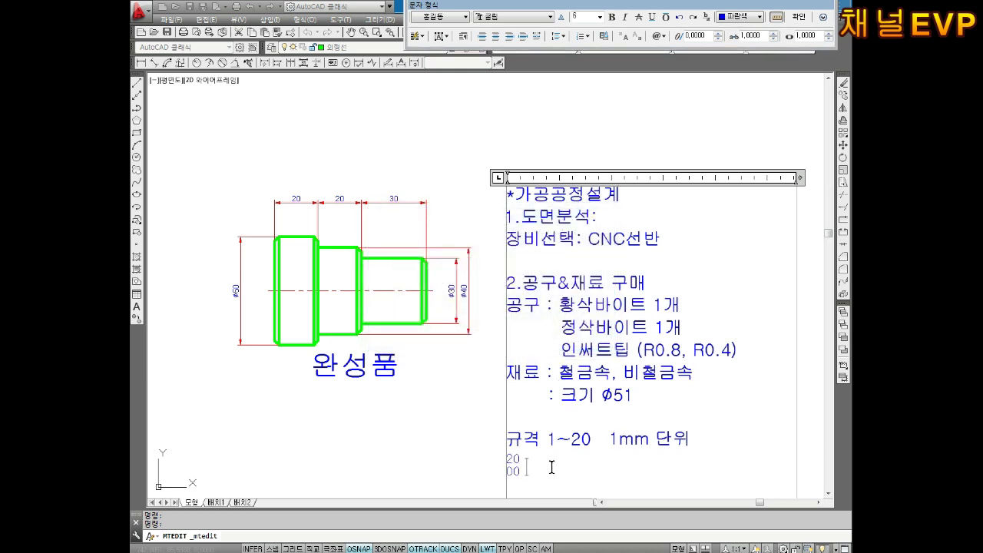
pyautogui.hotkey('ctrl', 'z')
pyautogui.write('100      10')
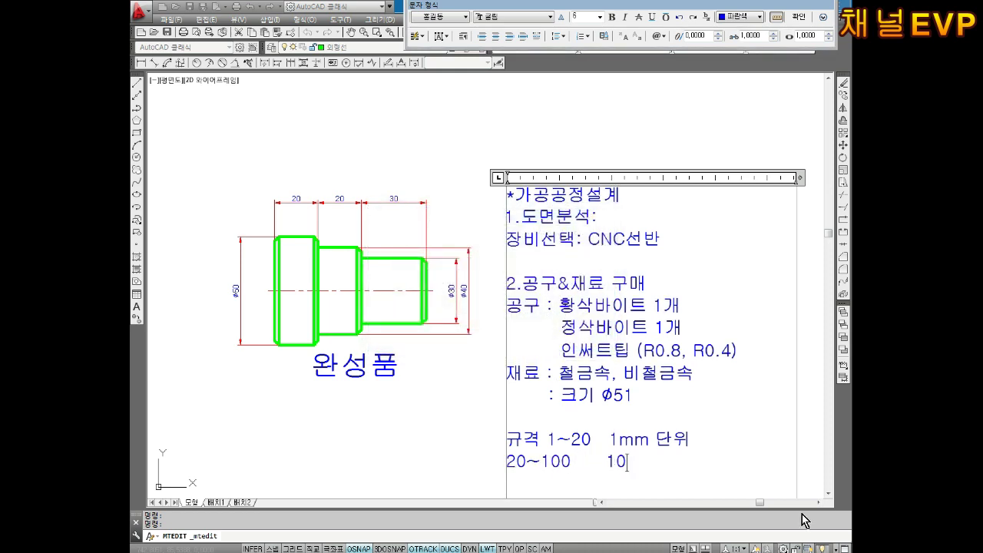
pyautogui.press('BackSpace')
pyautogui.press('BackSpace')
pyautogui.write('5mm 단위')
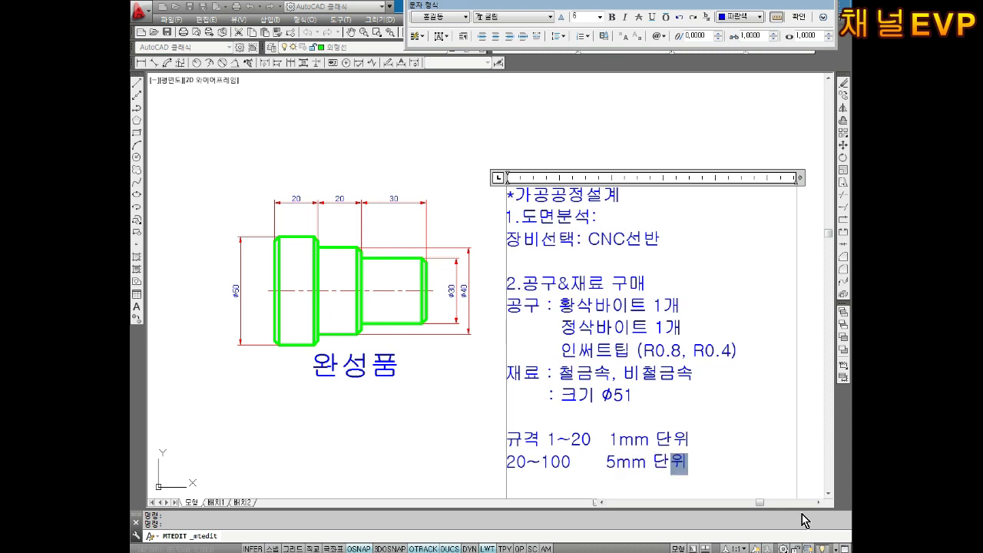
# - List 50, 55 and 60 on separate lines below the 20~100 entry, leaving a blank line before them
pyautogui.click(650, 439)
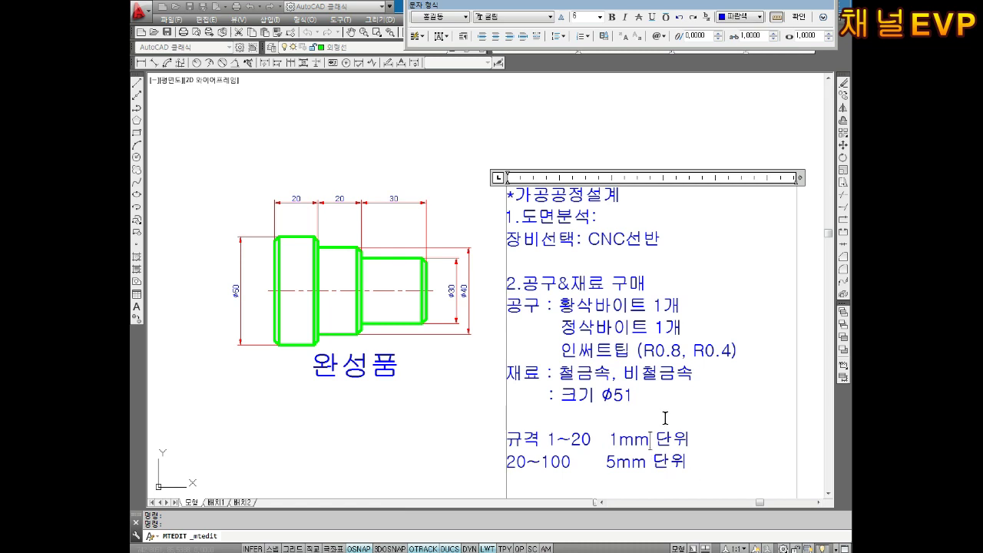
pyautogui.click(703, 427)
pyautogui.press('Return')
pyautogui.press('Return')
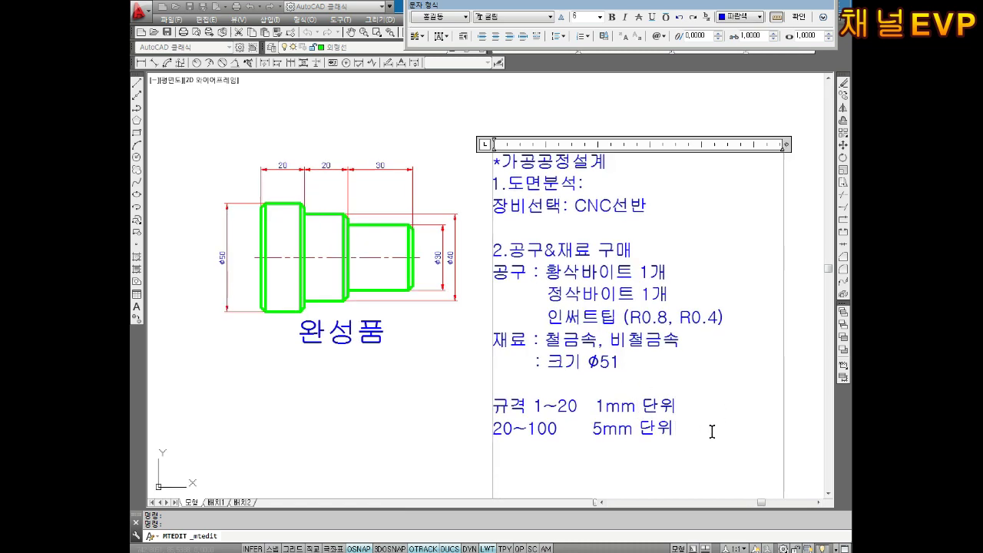
pyautogui.write('50 ')
pyautogui.write('55')
pyautogui.scroll(-2, 525, 386)
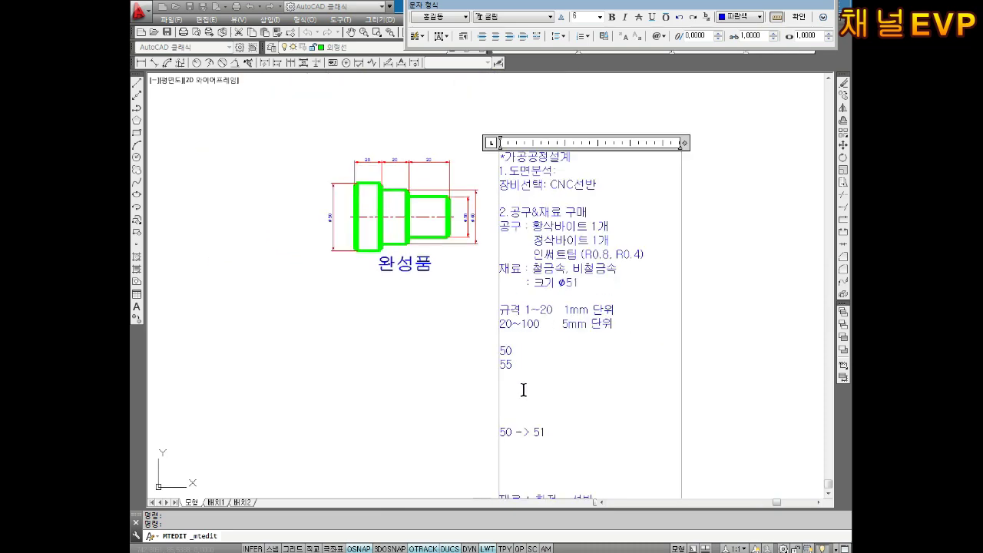
pyautogui.scroll(3, 523, 388)
pyautogui.press('Return')
pyautogui.write('60')
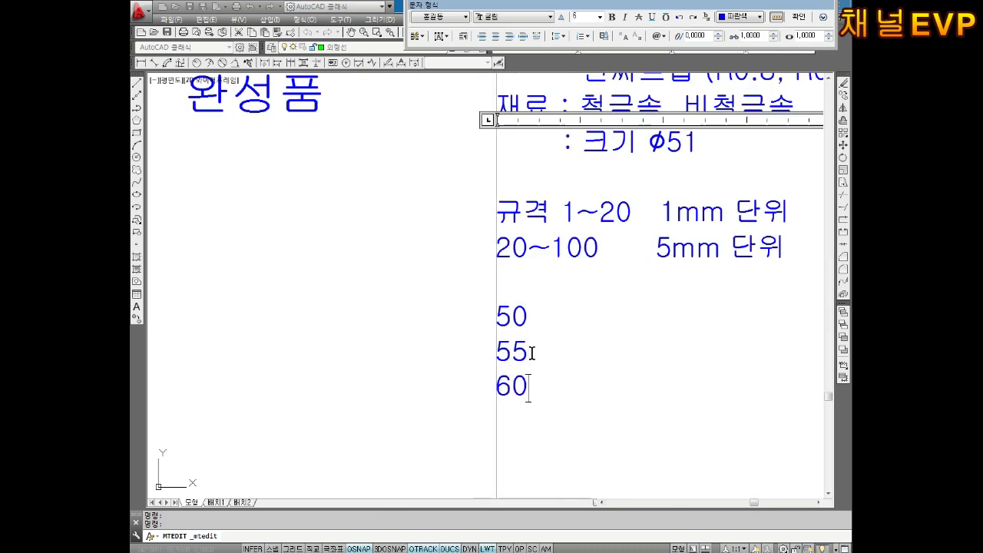
pyautogui.press('Return')
# - Duplicate the "20~100 5mm 단위" line directly below itself
pyautogui.moveTo(597, 373); pyautogui.dragTo(589, 410, button='middle')
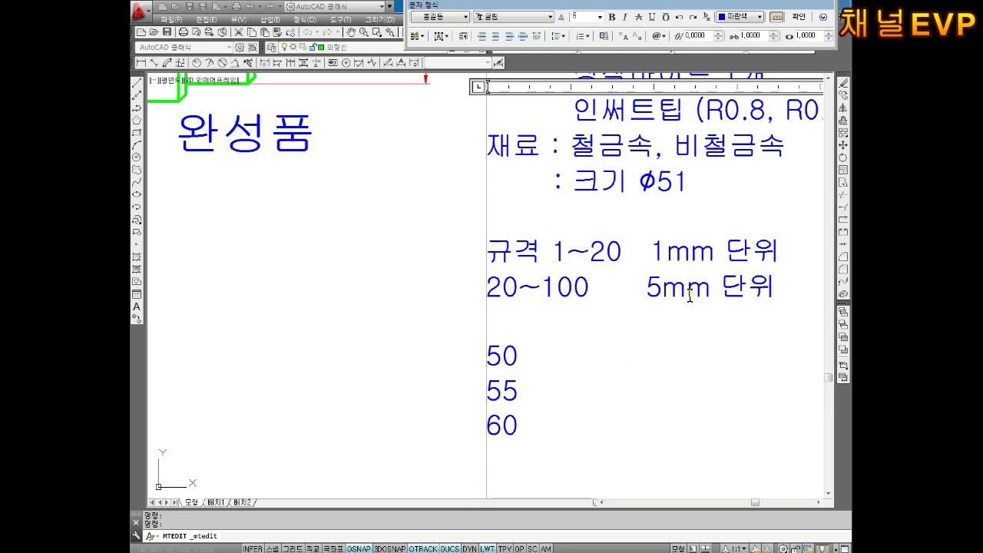
pyautogui.moveTo(783, 283); pyautogui.dragTo(487, 296)
pyautogui.hotkey('ctrl', 'c')
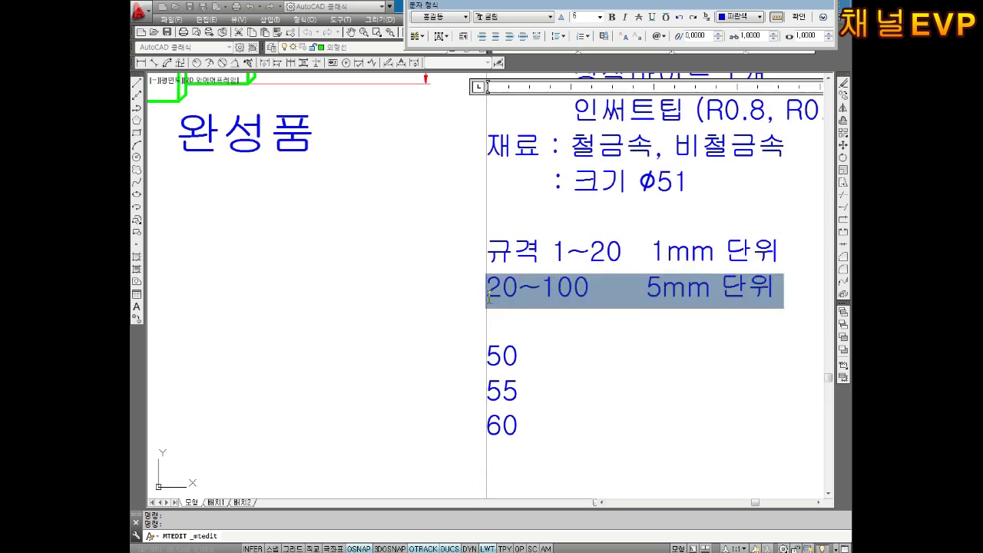
pyautogui.click(781, 292)
pyautogui.press('Return')
pyautogui.hotkey('ctrl', 'v')
pyautogui.press('Left')
pyautogui.press('Up')
pyautogui.press('Left')
pyautogui.press('Down')
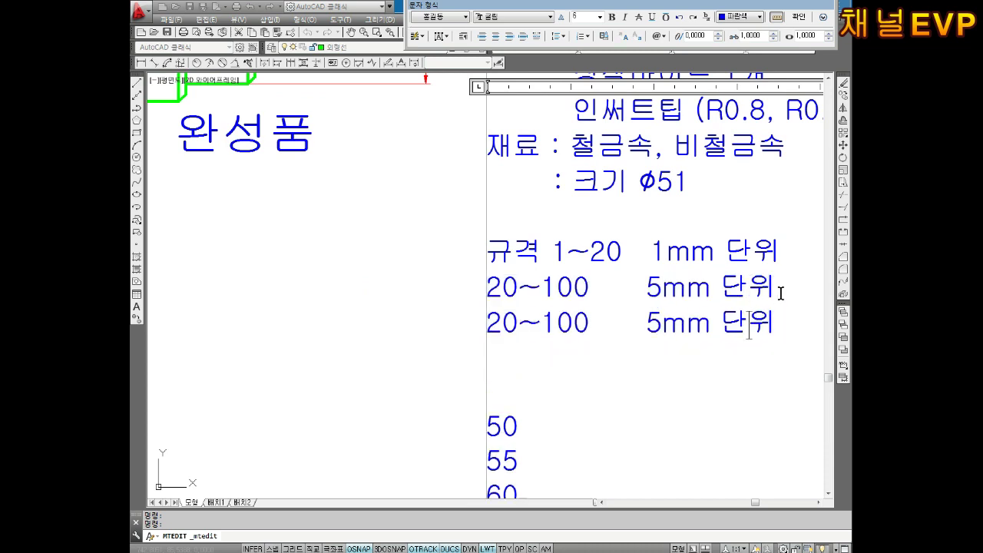
# - Remove "20~" from the start of the duplicated line so its range begins with 100
pyautogui.press('Left')
pyautogui.press('Left')
pyautogui.press('Left')
pyautogui.press('Left')
pyautogui.press('Left')
pyautogui.press('Left')
pyautogui.press('Left')
pyautogui.press('Left')
pyautogui.press('Left')
pyautogui.press('Left')
pyautogui.press('Left')
pyautogui.press('Left')
pyautogui.press('Left')
pyautogui.press('Left')
pyautogui.press('BackSpace')
pyautogui.press('BackSpace')
pyautogui.press('BackSpace')
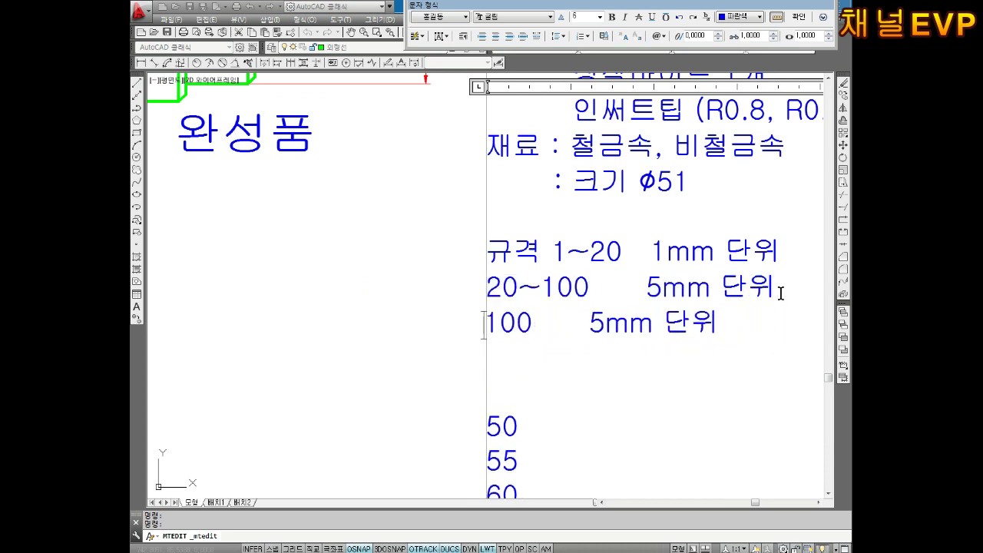
# - Insert "~이상" after 100 in the duplicated line
pyautogui.press('Right')
pyautogui.press('Right')
pyautogui.press('Right')
pyautogui.write('~')
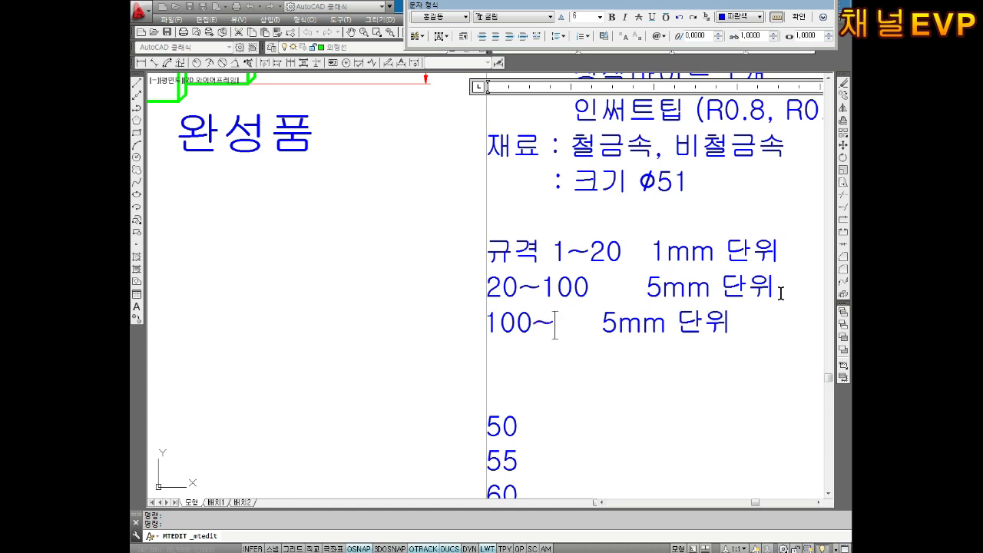
pyautogui.write('dk')
pyautogui.press('BackSpace')
pyautogui.write('이상')
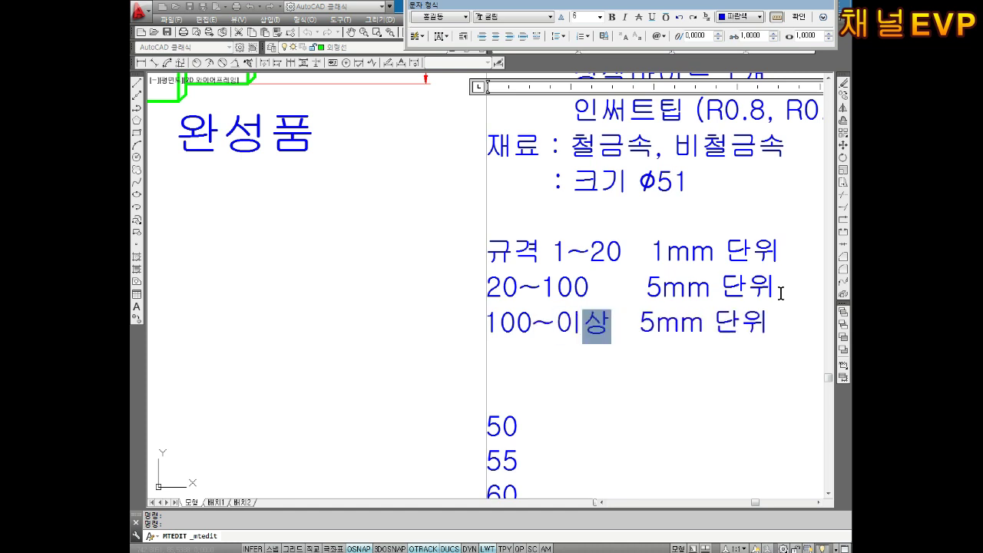
# - Shorten the duplicated line's range text to "100 상" and replace its 5mm increment with 10
pyautogui.press('Right')
pyautogui.press('Left')
pyautogui.press('Right')
pyautogui.press('Right')
pyautogui.press('Right')
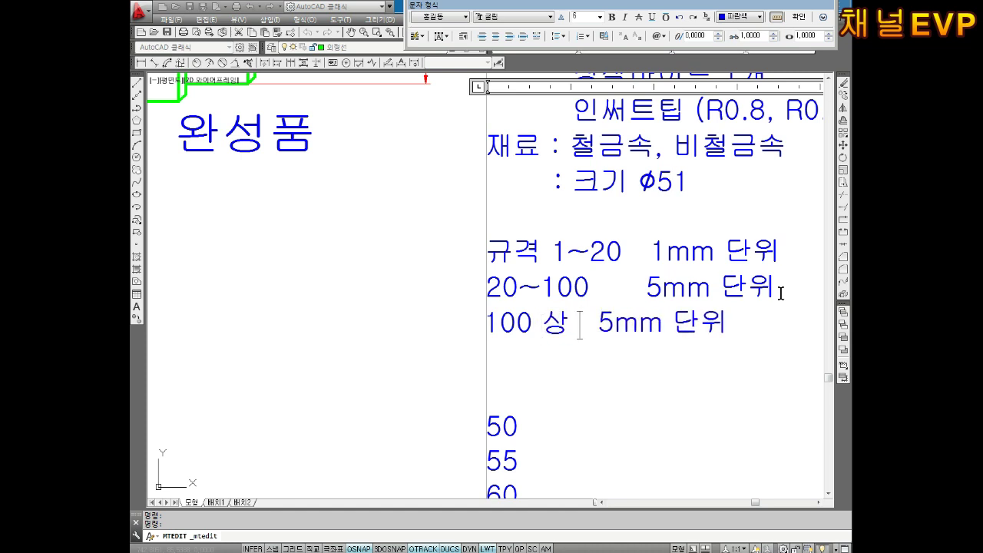
pyautogui.press('BackSpace')
pyautogui.write('10')
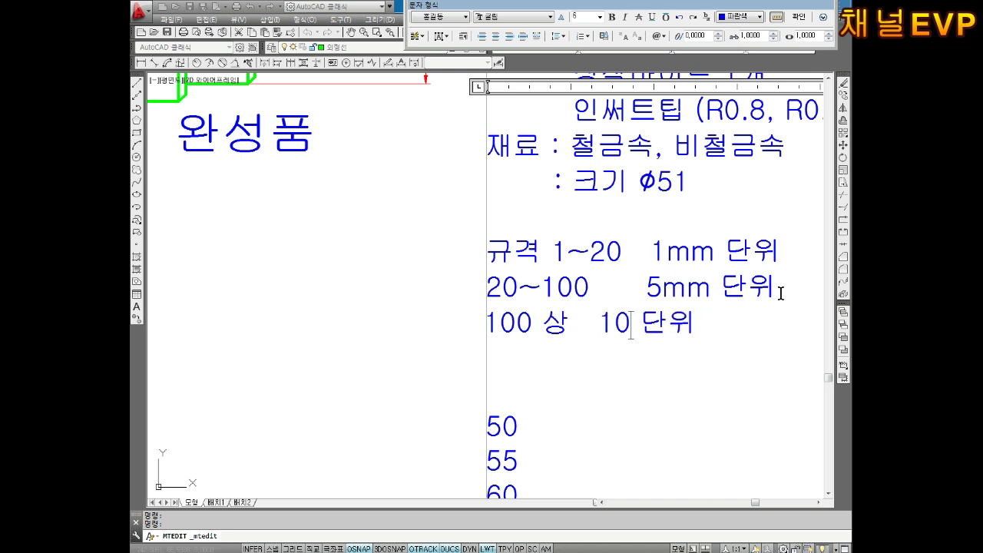
# - Shift "10 단위" over with extra spaces to line it up with the 5mm entry above
pyautogui.press('Left')
pyautogui.press('Left')
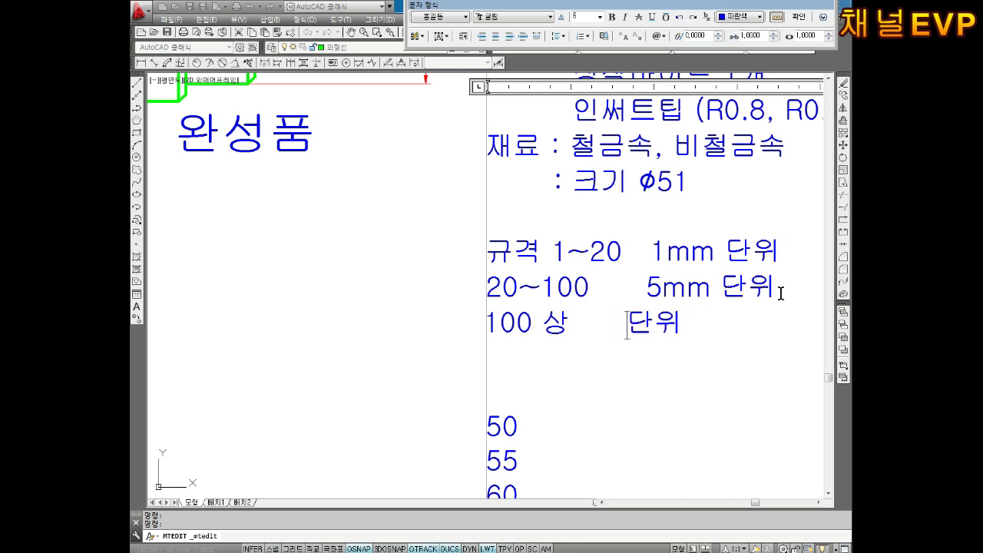
pyautogui.write('21')
pyautogui.press('BackSpace')
pyautogui.press('BackSpace')
pyautogui.write('10')
pyautogui.press('Right')
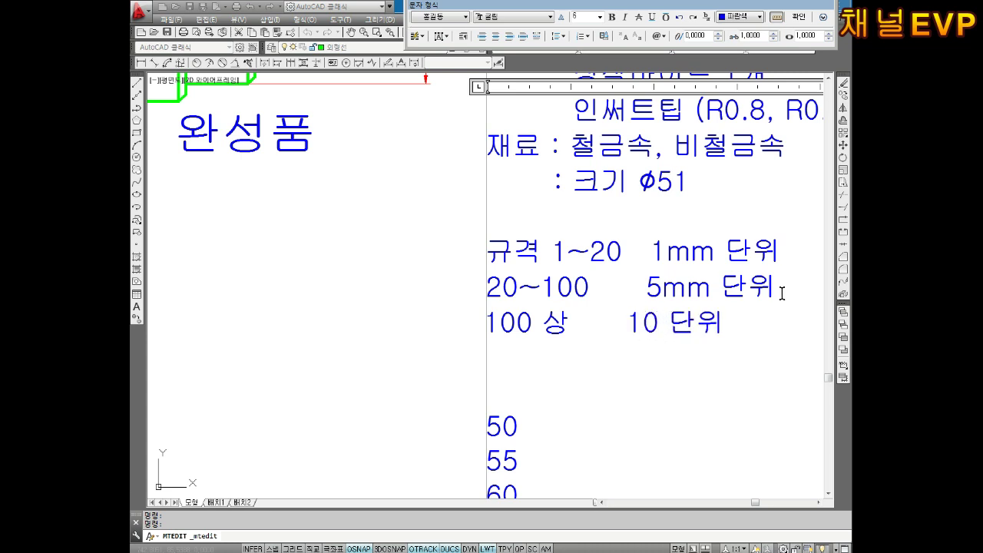
pyautogui.press('Left')
pyautogui.press('Left')
pyautogui.click(651, 382)
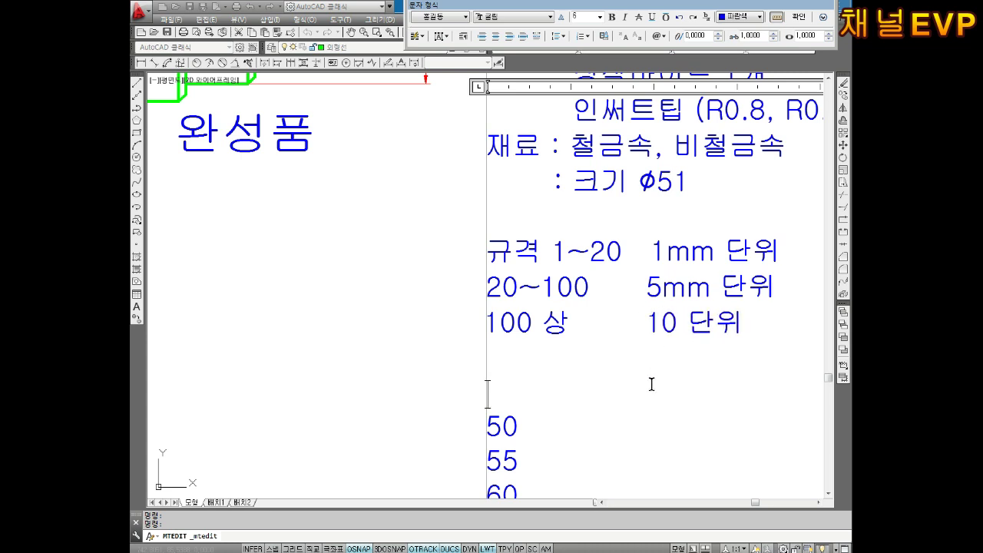
# - Insert "이" before 상 so the last size range reads "100 이상"
pyautogui.click(573, 324)
pyautogui.press('Left')
pyautogui.write('이')
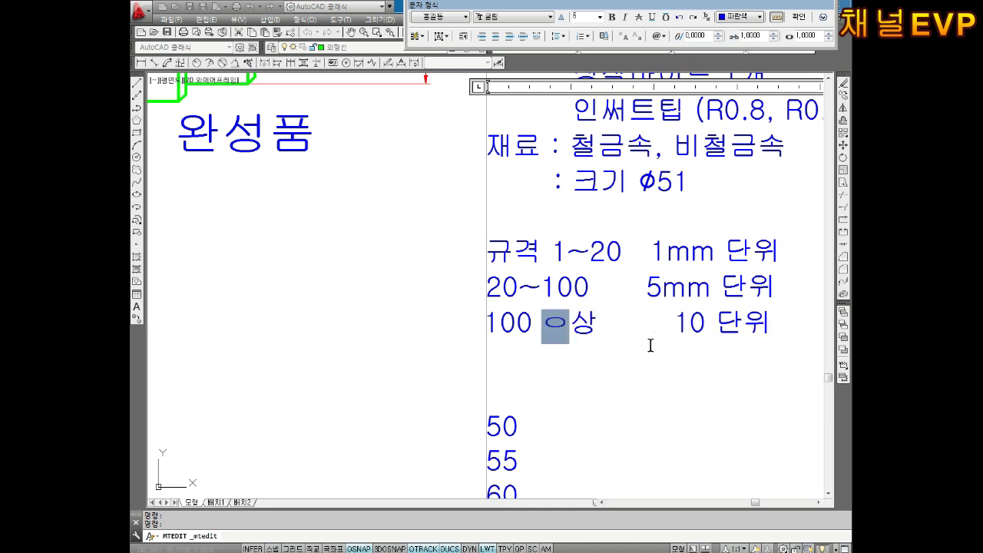
pyautogui.scroll(-3, 680, 355)
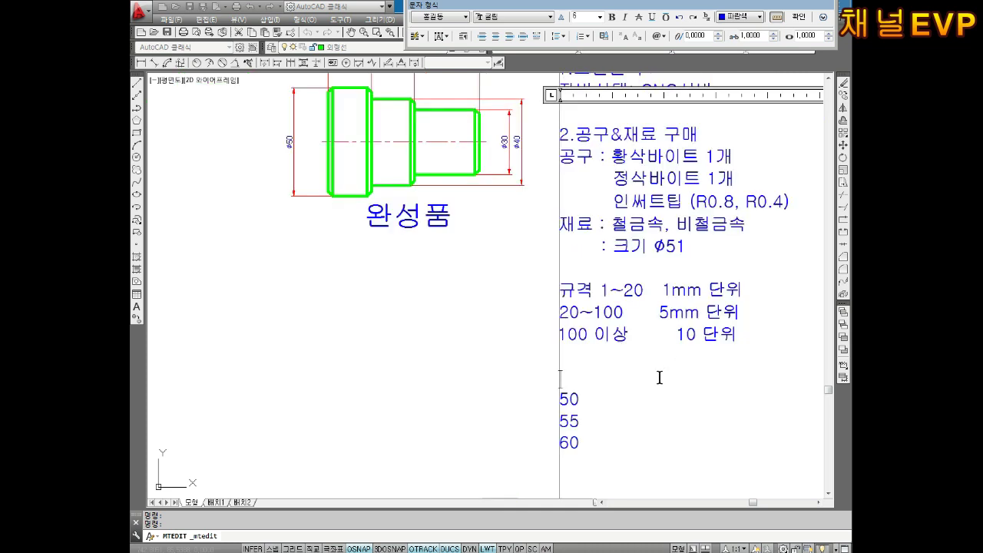
pyautogui.scroll(1, 658, 377)
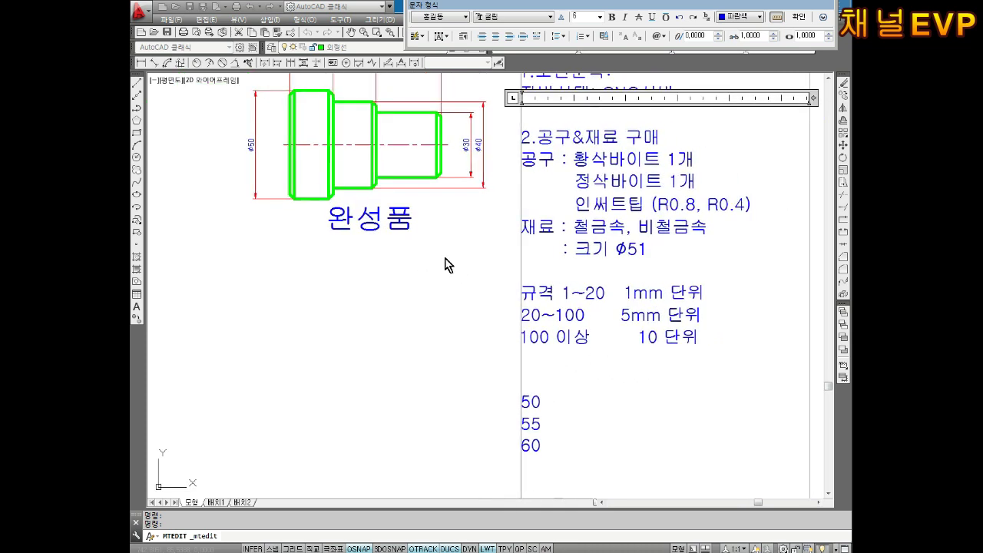
# - Change the stock size entry in the process note to Ø55x70 and finish editing the note
pyautogui.moveTo(552, 252); pyautogui.dragTo(547, 295, button='middle')
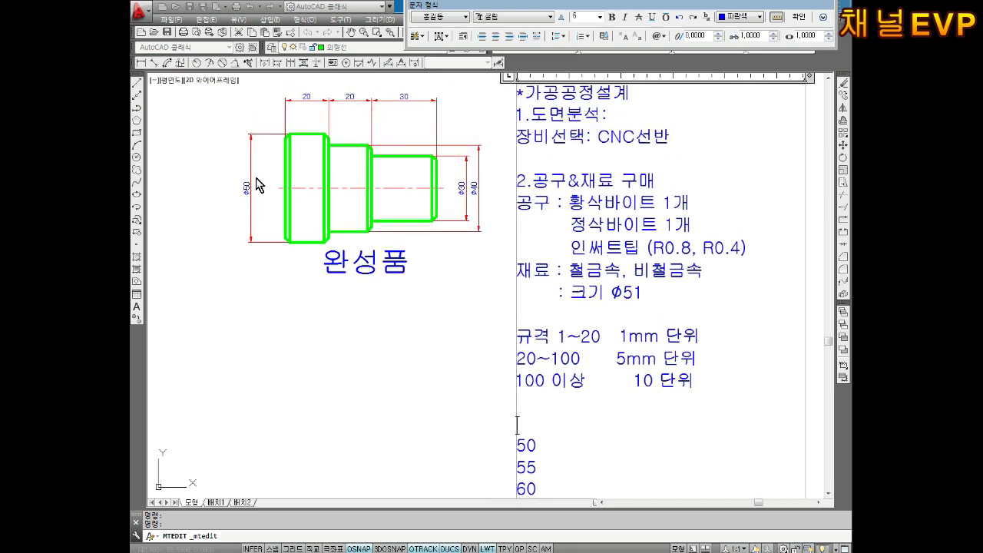
pyautogui.scroll(4, 238, 174)
pyautogui.scroll(-2, 269, 207)
pyautogui.moveTo(459, 279); pyautogui.dragTo(382, 279, button='middle')
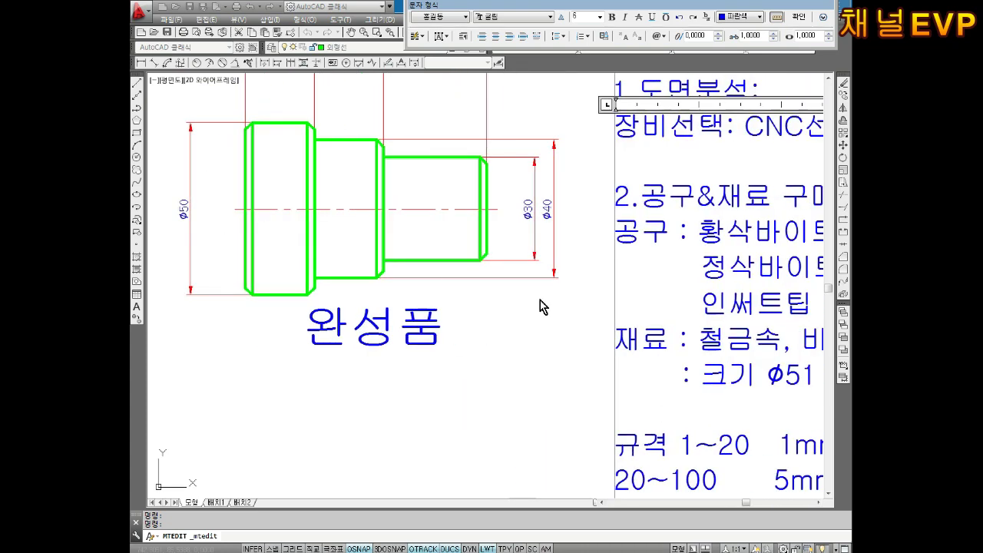
pyautogui.moveTo(716, 348); pyautogui.dragTo(601, 309, button='middle')
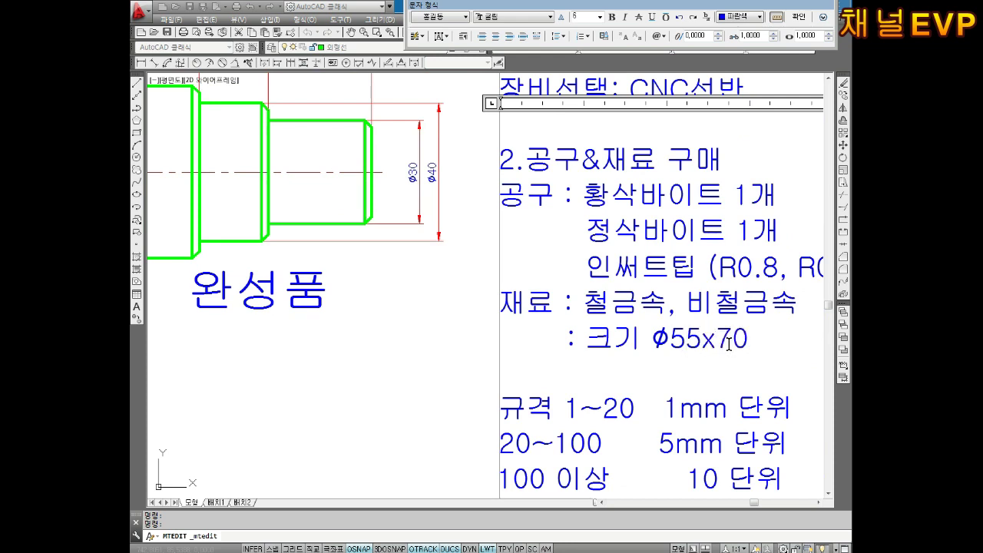
pyautogui.click(357, 347)
pyautogui.scroll(-4, 405, 351)
pyautogui.scroll(4, 347, 256)
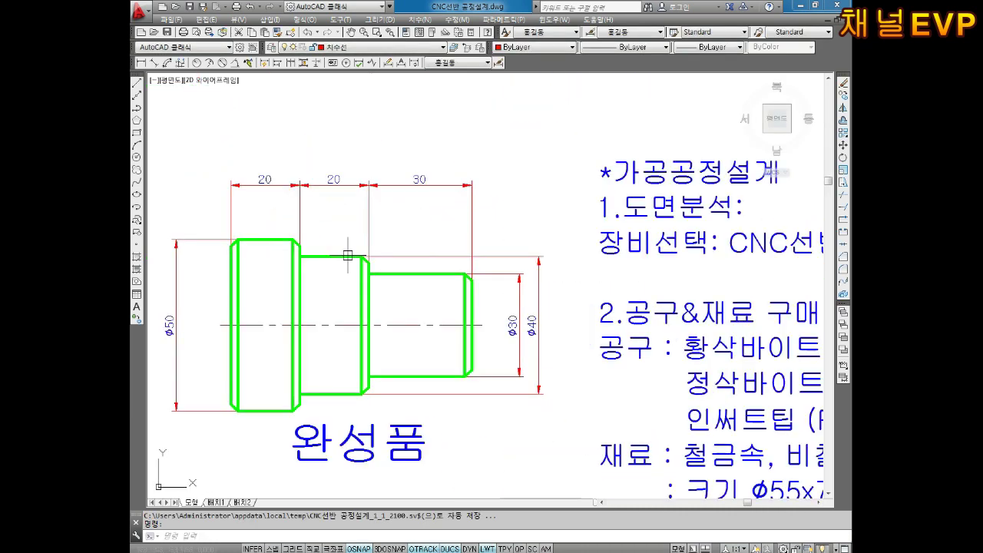
# - Draw a rectangle for the raw stock in the empty space below the 완성품 label
pyautogui.moveTo(358, 282); pyautogui.dragTo(394, 258, button='middle')
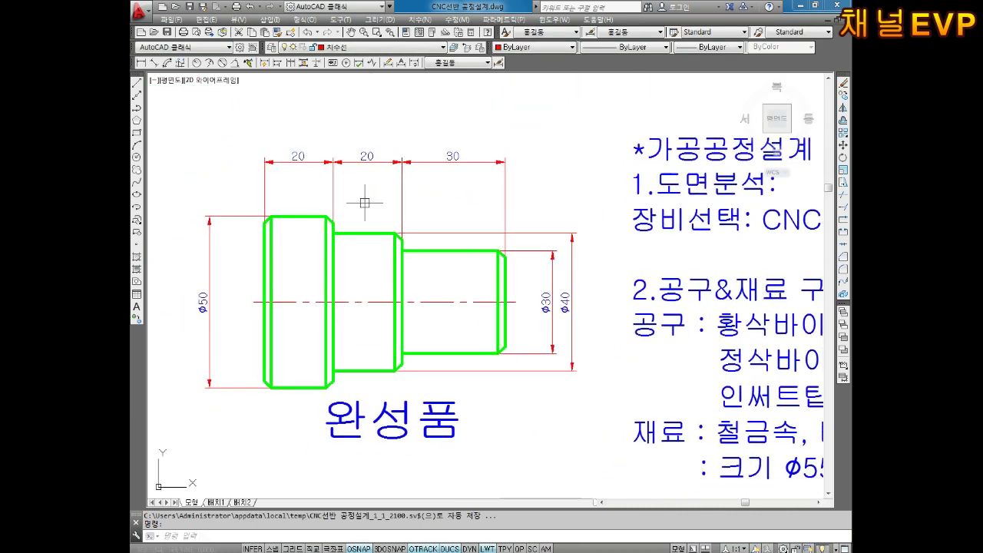
pyautogui.scroll(-4, 365, 203)
pyautogui.moveTo(382, 279); pyautogui.dragTo(406, 314, button='middle')
pyautogui.scroll(2, 406, 263)
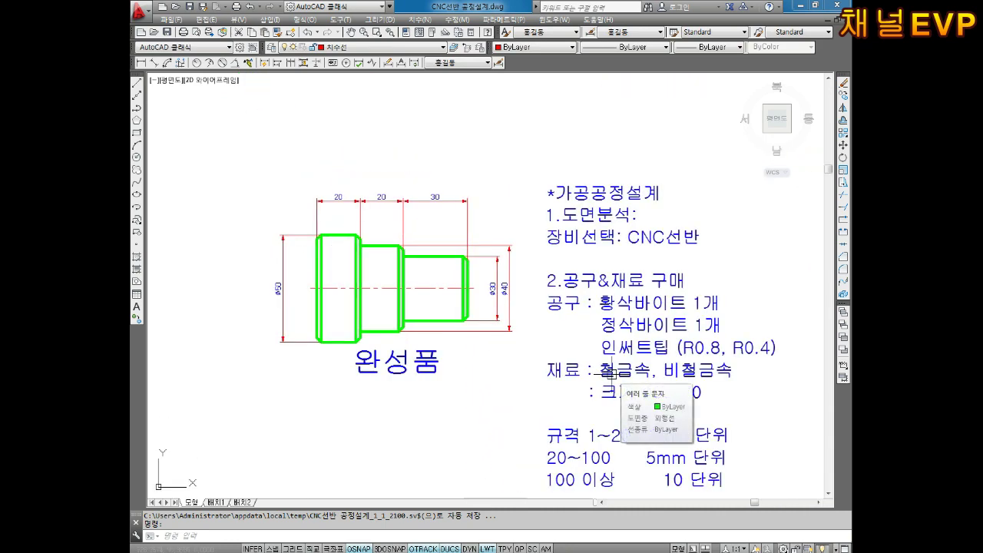
pyautogui.moveTo(426, 392)
pyautogui.mouseDown(button='middle')
pyautogui.moveTo(427, 375)
pyautogui.moveTo(469, 325)
pyautogui.mouseUp(button='middle')
pyautogui.moveTo(435, 361); pyautogui.dragTo(443, 313, button='middle')
pyautogui.press('Escape')
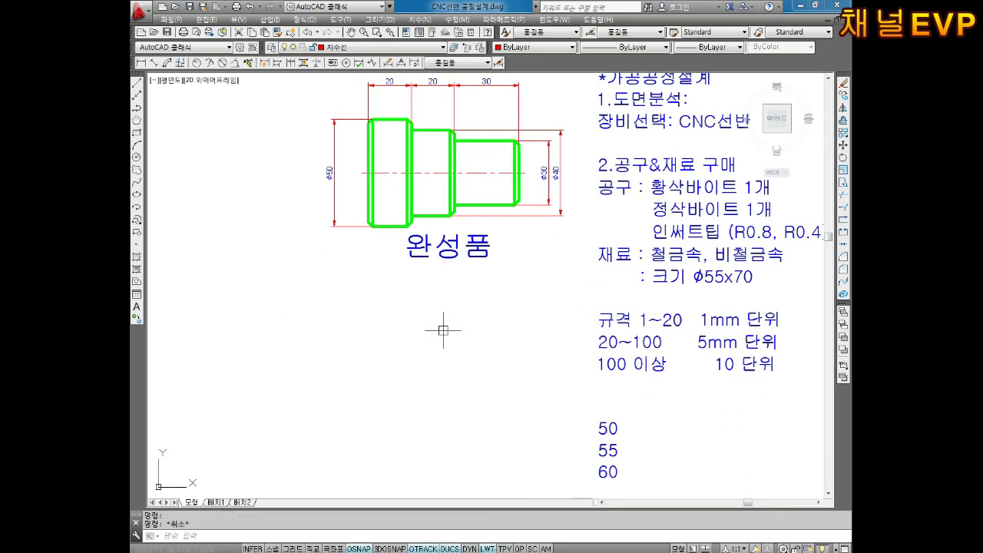
pyautogui.write('rec')
pyautogui.press('Return')
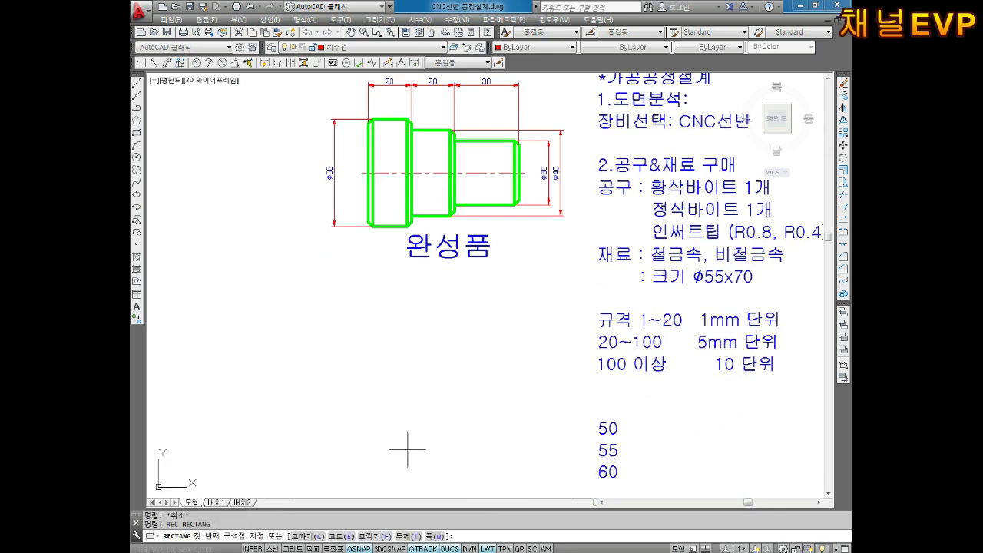
pyautogui.click(328, 424)
pyautogui.click(533, 301)
pyautogui.press('Escape')
# - Put the new rectangle on the 외형선 layer
pyautogui.click(550, 321)
pyautogui.click(507, 323)
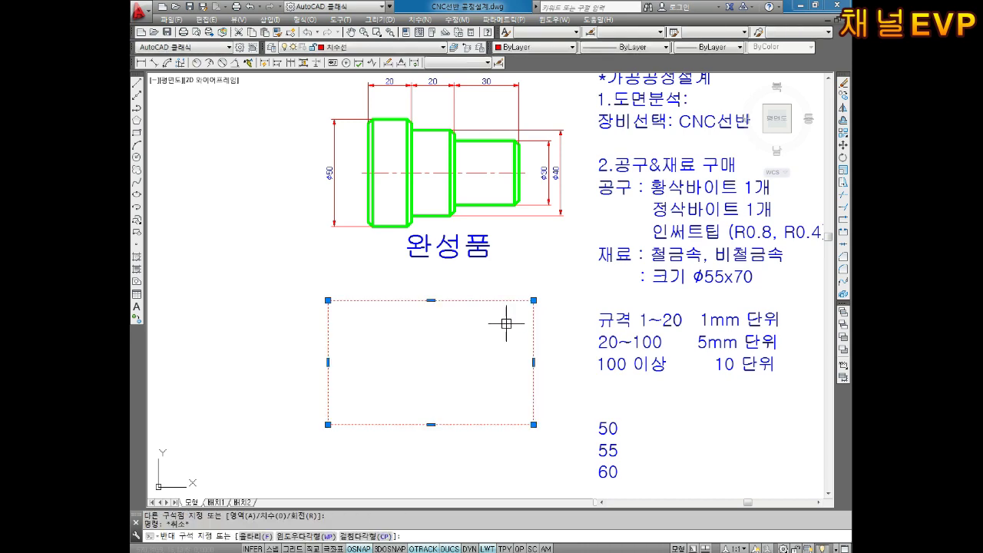
pyautogui.click(407, 48)
pyautogui.click(374, 103)
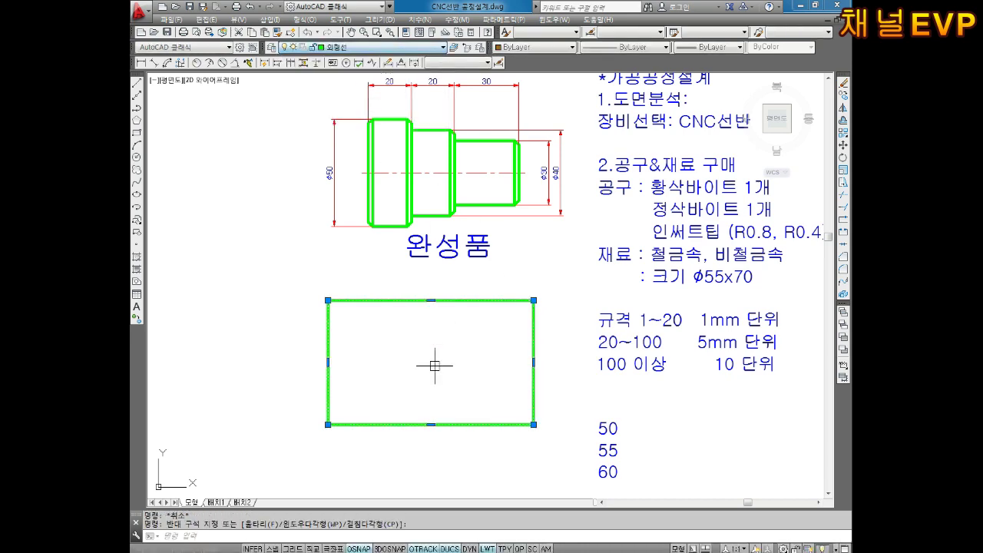
pyautogui.press('Escape')
pyautogui.moveTo(439, 362); pyautogui.dragTo(487, 318, button='middle')
pyautogui.press('Escape')
pyautogui.scroll(2, 538, 298)
pyautogui.moveTo(575, 308); pyautogui.dragTo(557, 313, button='middle')
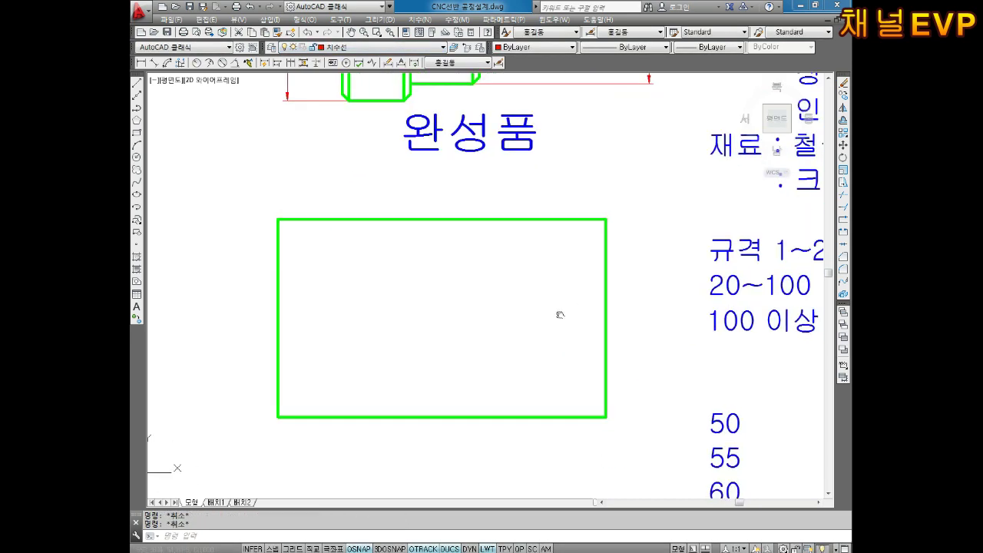
pyautogui.write('l')
pyautogui.press('Return')
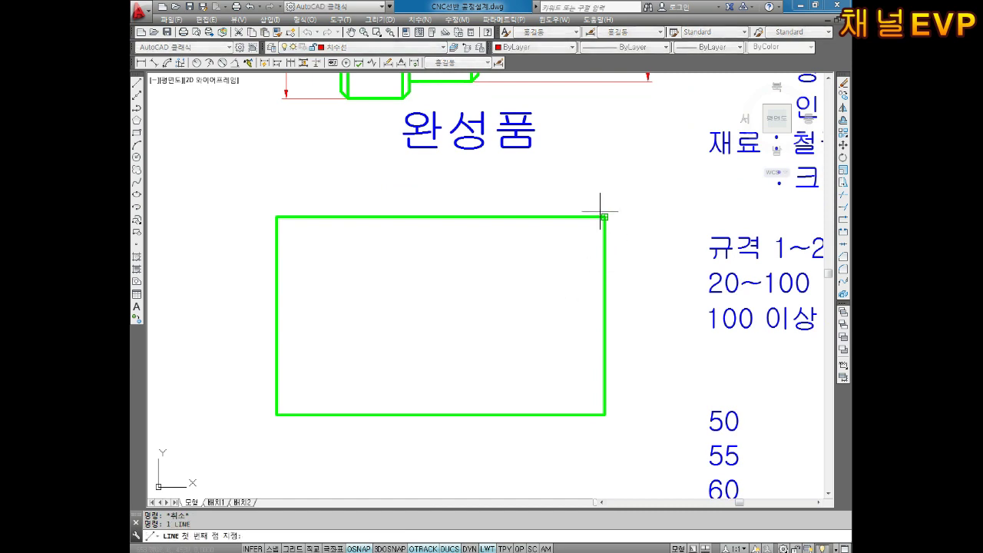
pyautogui.click(604, 212)
pyautogui.press('Escape')
# - Draw a slanted line from the rectangle's upper-right corner past its bottom edge and trim off the part below the edge
pyautogui.write('l')
pyautogui.press('Return')
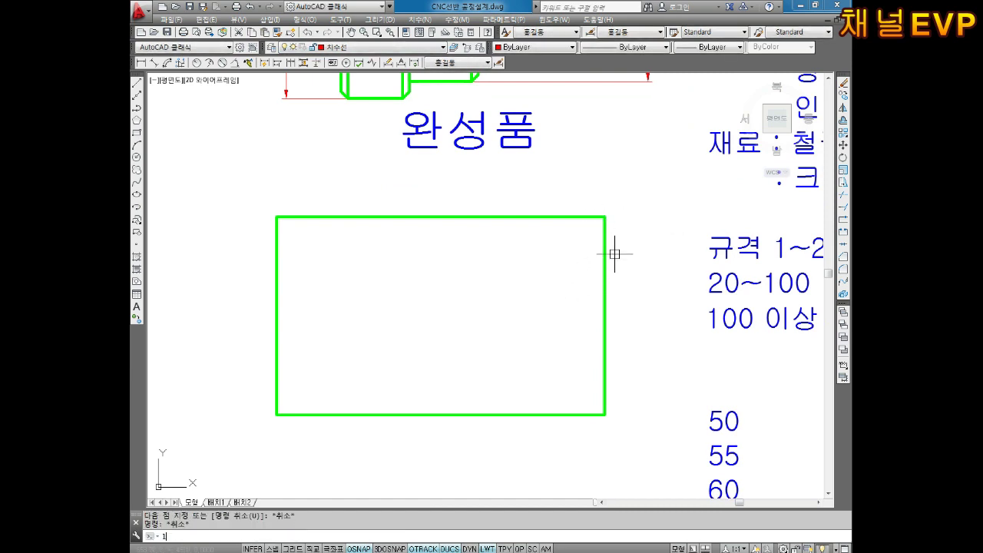
pyautogui.click(602, 221)
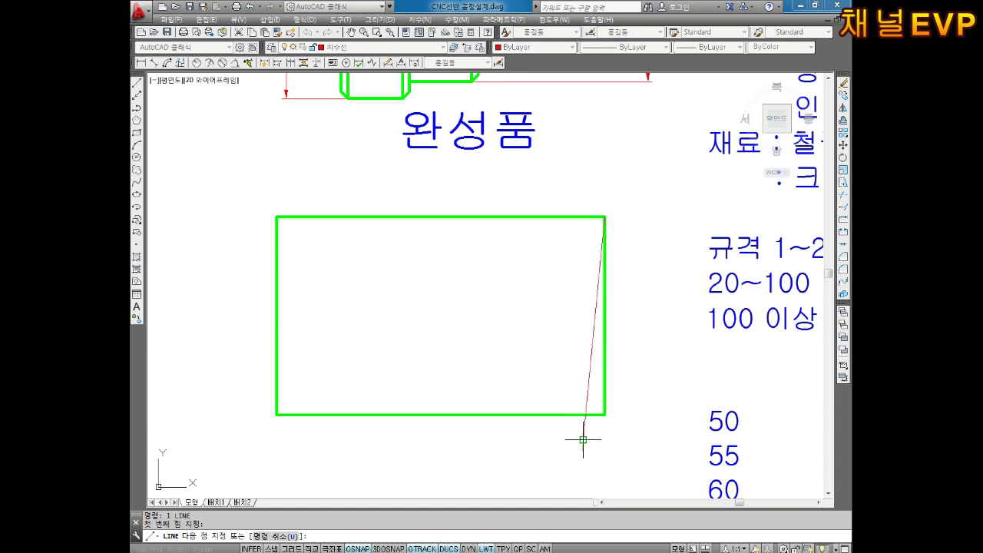
pyautogui.click(583, 440)
pyautogui.press('Escape')
pyautogui.write('tr')
pyautogui.press('Return')
pyautogui.press('Return')
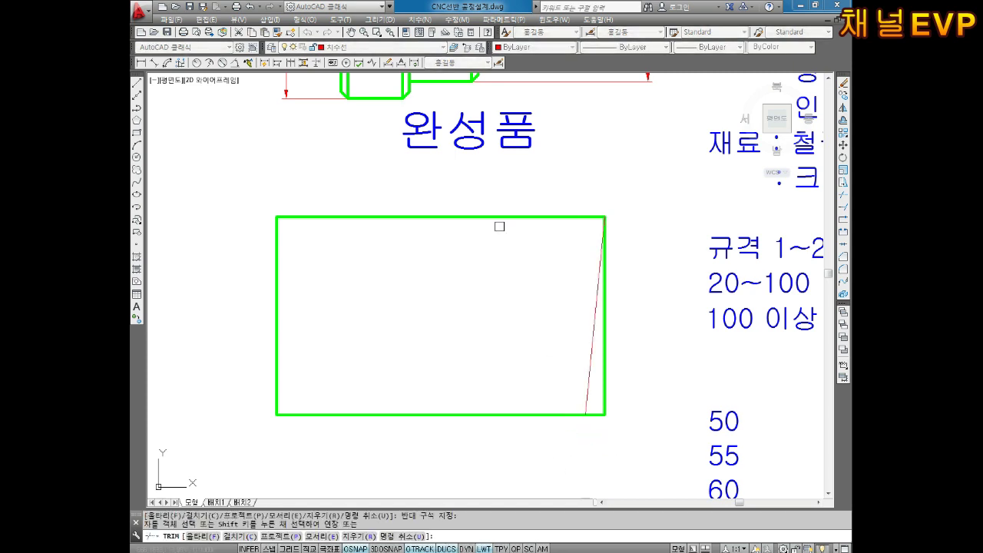
pyautogui.press('Escape')
# - Put the slanted line on the 외형선 layer
pyautogui.click(592, 340)
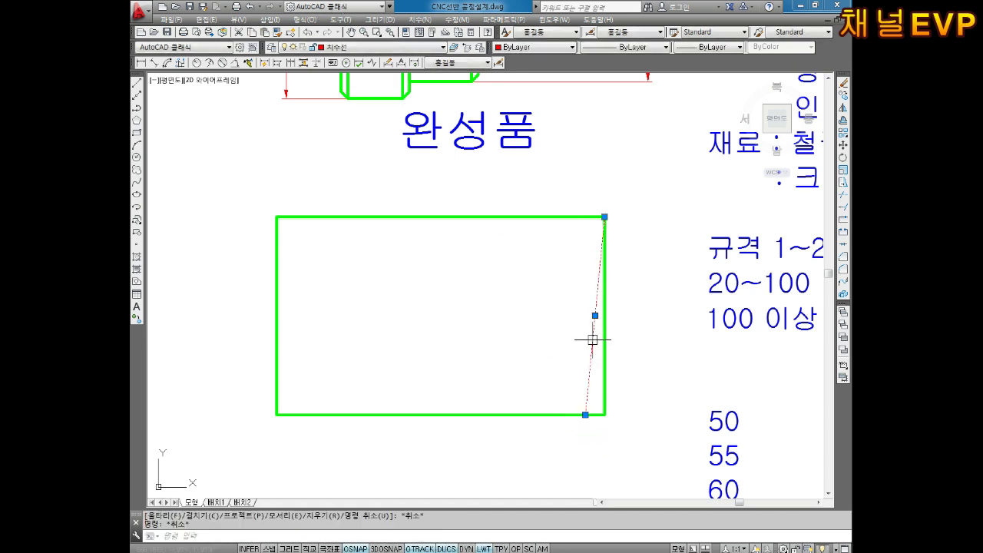
pyautogui.click(358, 48)
pyautogui.click(346, 104)
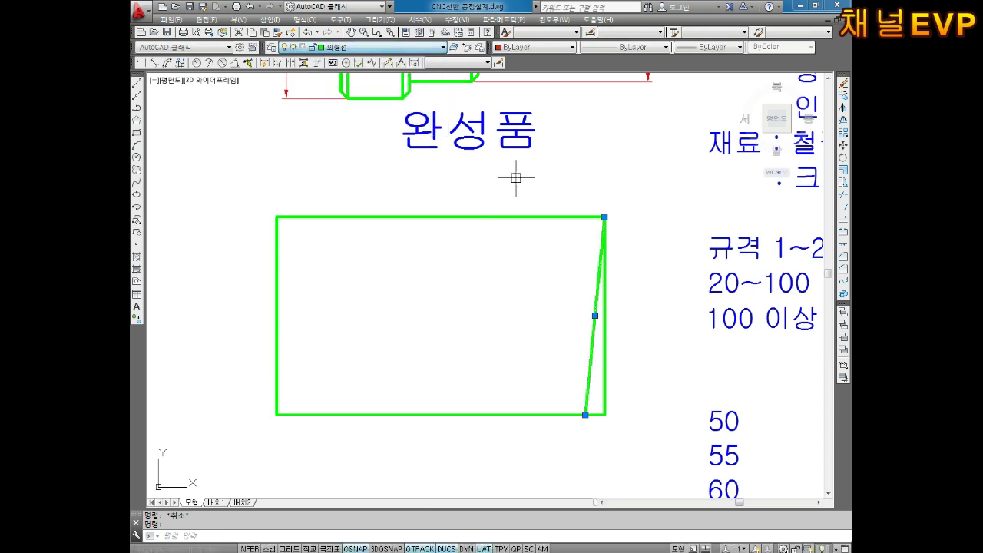
pyautogui.press('Escape')
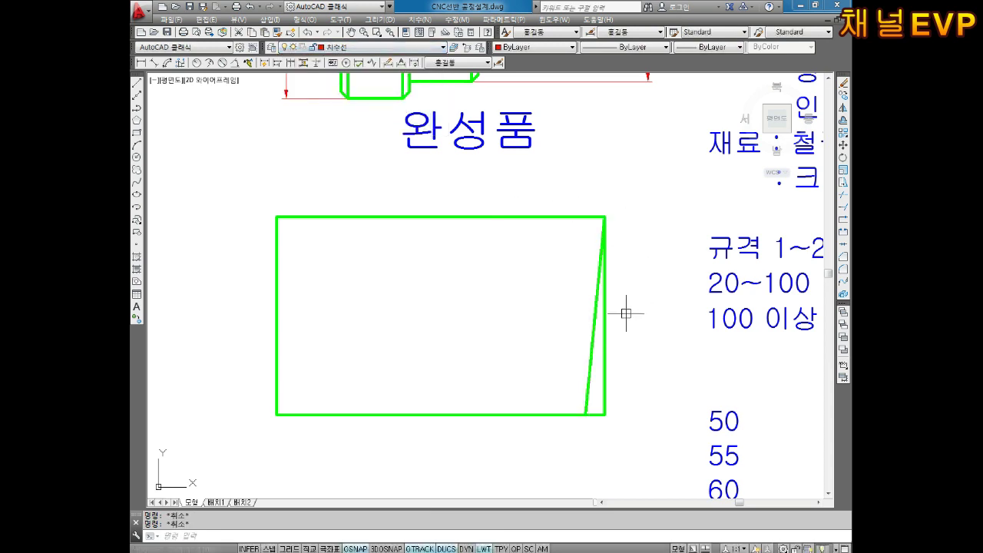
pyautogui.press('Return')
pyautogui.click(589, 327)
pyautogui.press('Return')
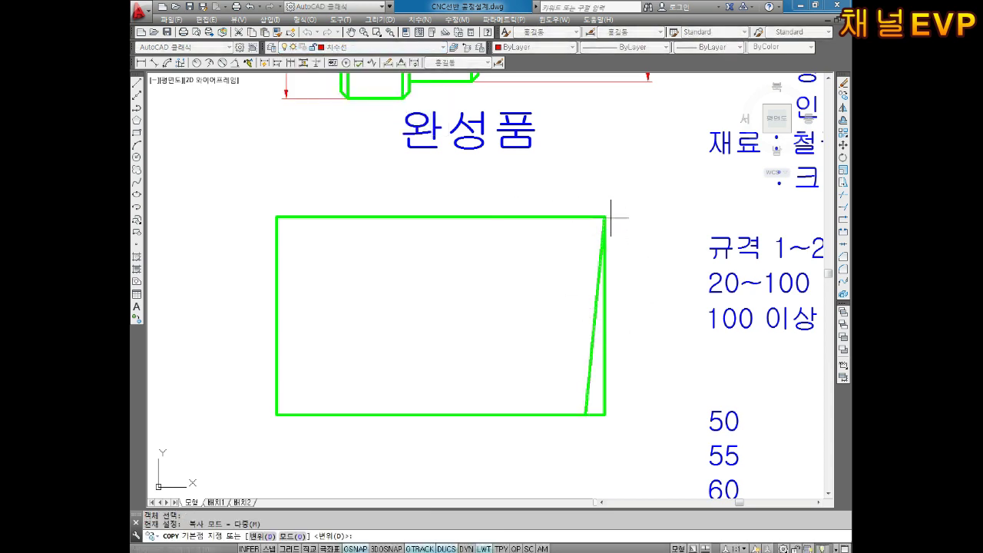
pyautogui.click(605, 217)
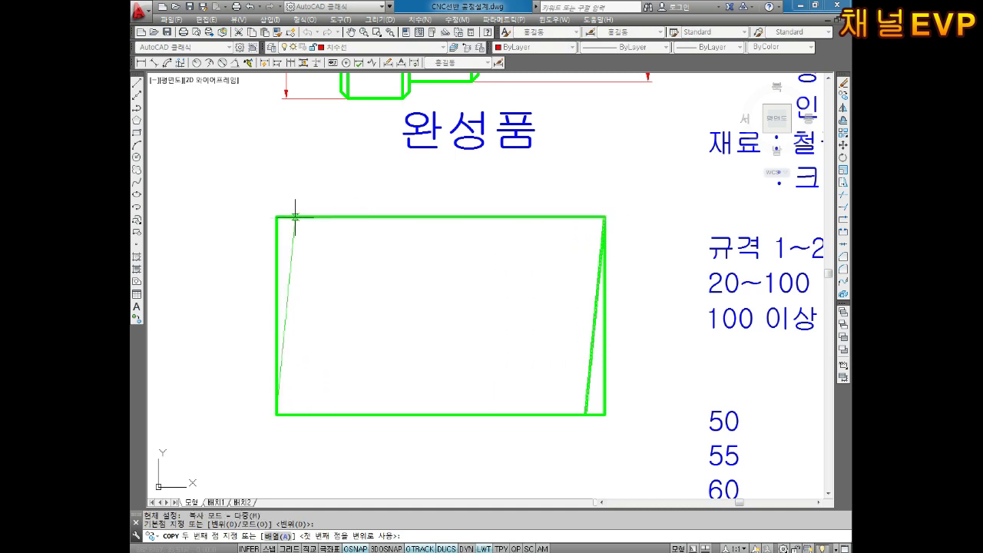
pyautogui.press('Escape')
pyautogui.press('Escape')
pyautogui.press('Escape')
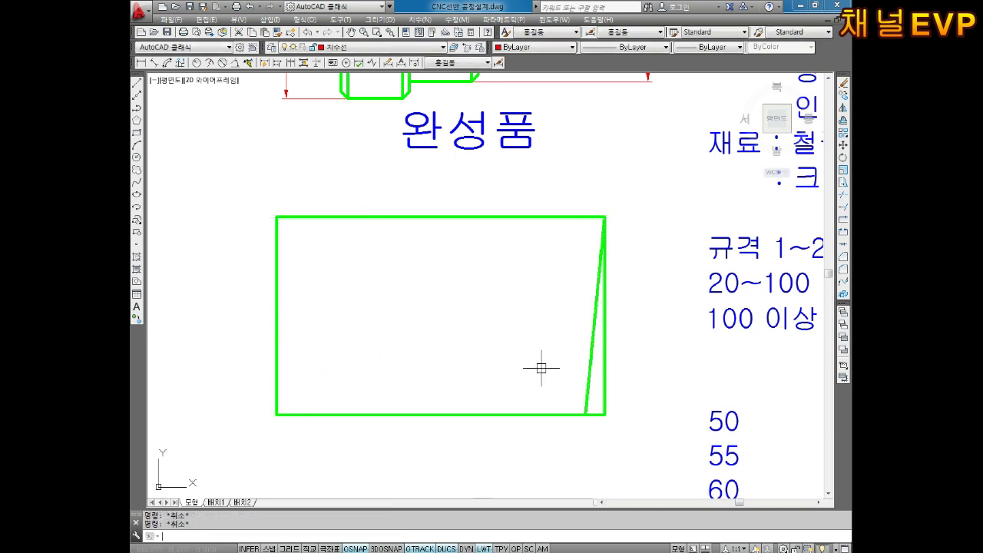
# - Copy the slanted line from its lower endpoint to the rectangle's lower-left corner
pyautogui.press('Return')
pyautogui.click(588, 390)
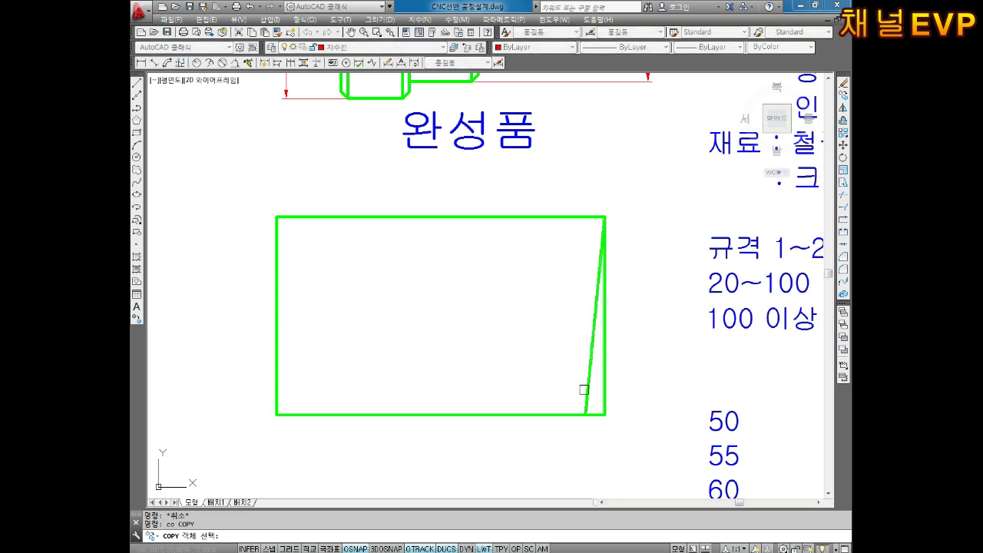
pyautogui.press('Return')
pyautogui.click(585, 415)
pyautogui.click(277, 415)
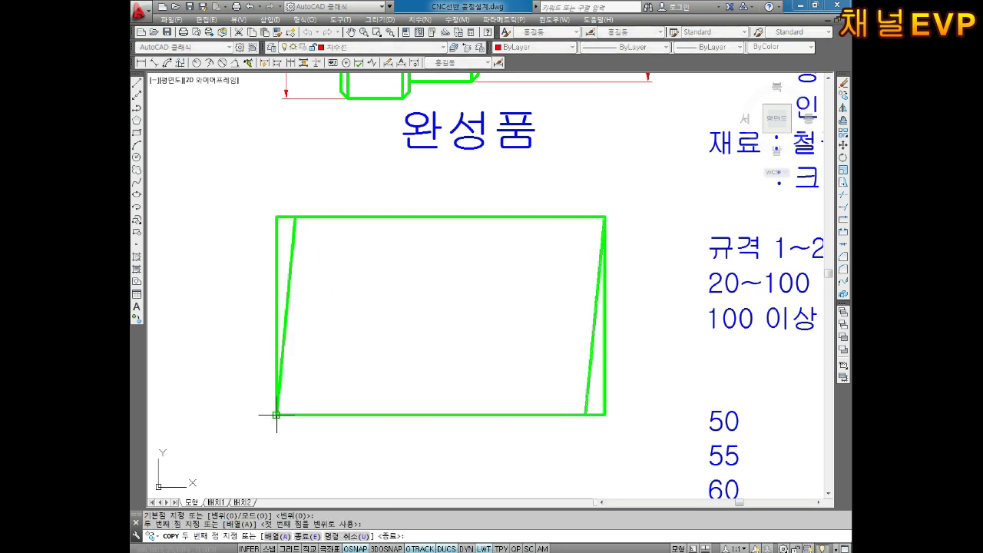
pyautogui.press('Escape')
pyautogui.press('Escape')
# - Trim the rectangle's top edge beyond the left slanted line and its lower-right corner beyond the right slanted line
pyautogui.write('tr')
pyautogui.press('Return')
pyautogui.press('Return')
pyautogui.click(286, 206)
pyautogui.click(266, 239)
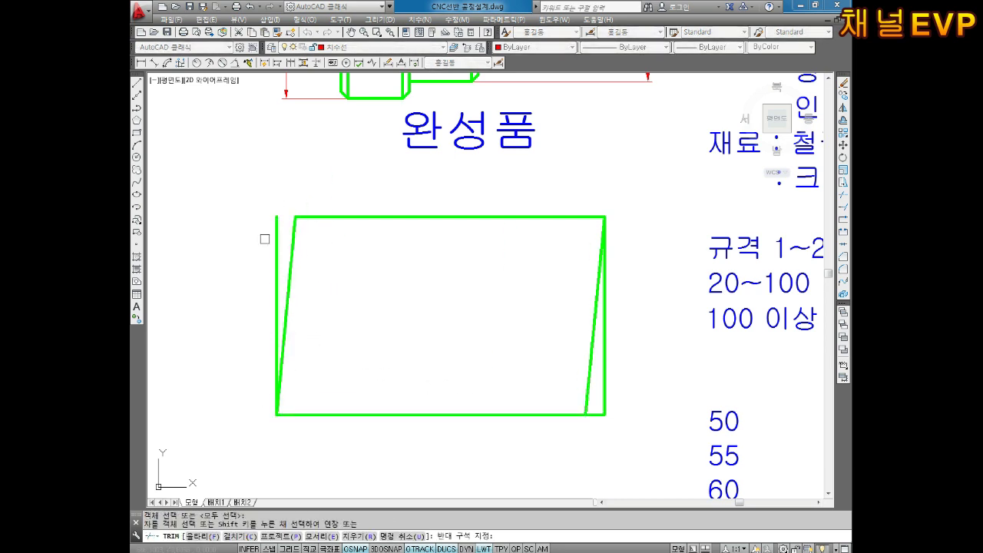
pyautogui.click(625, 401)
pyautogui.click(592, 446)
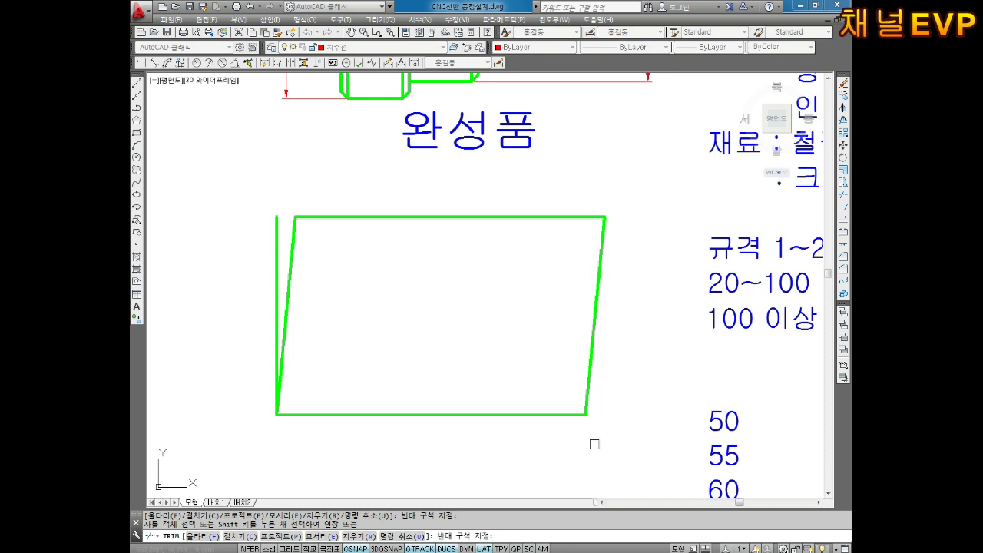
pyautogui.press('Escape')
# - Try to erase the rectangle's leftover left edge, then undo the deletion
pyautogui.click(273, 312)
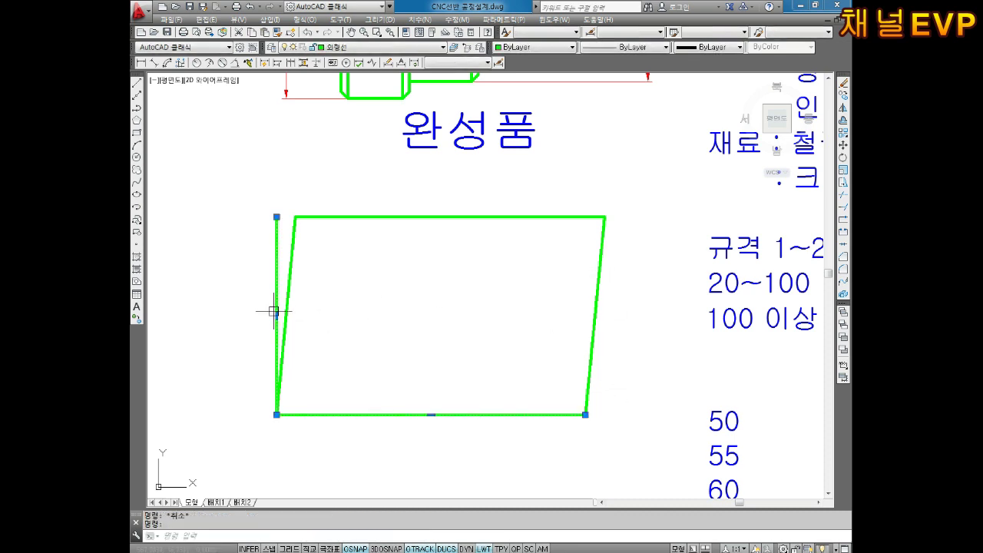
pyautogui.press('Delete')
pyautogui.moveTo(362, 291); pyautogui.dragTo(362, 285, button='middle')
pyautogui.write('u')
pyautogui.press('Return')
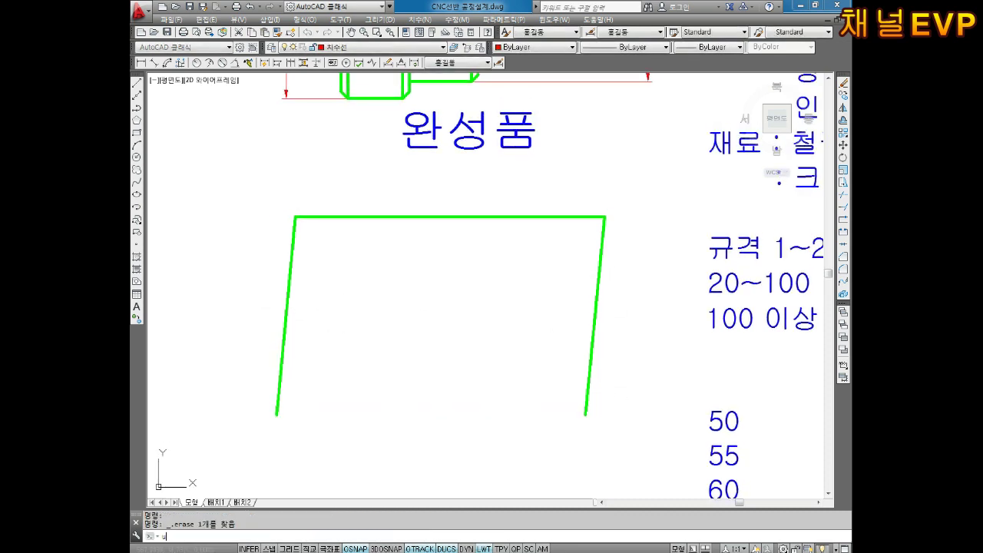
pyautogui.hotkey('ctrl', 'z')
pyautogui.press('Escape')
pyautogui.press('Escape')
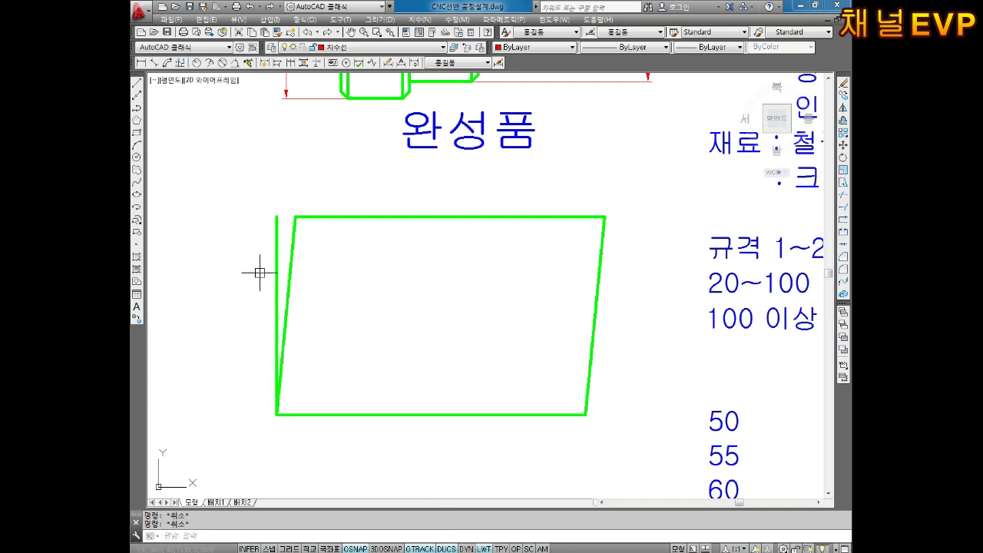
# - Explode the remaining rectangle outline and erase its leftover vertical left edge
pyautogui.click(272, 268)
pyautogui.click(273, 267)
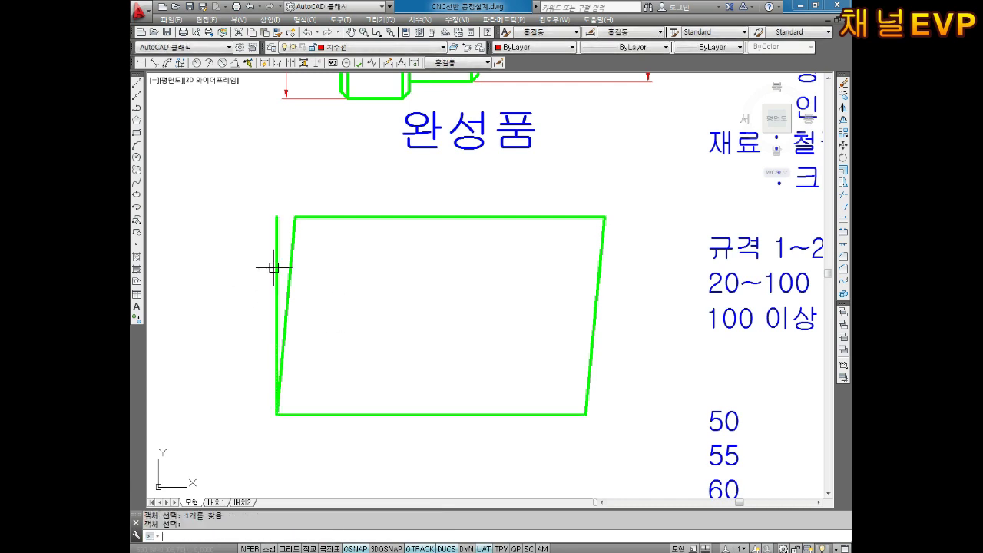
pyautogui.press('Delete')
# - With ortho on, draw a vertical line from the parallelogram's upper-left corner down past its bottom edge
pyautogui.write('l')
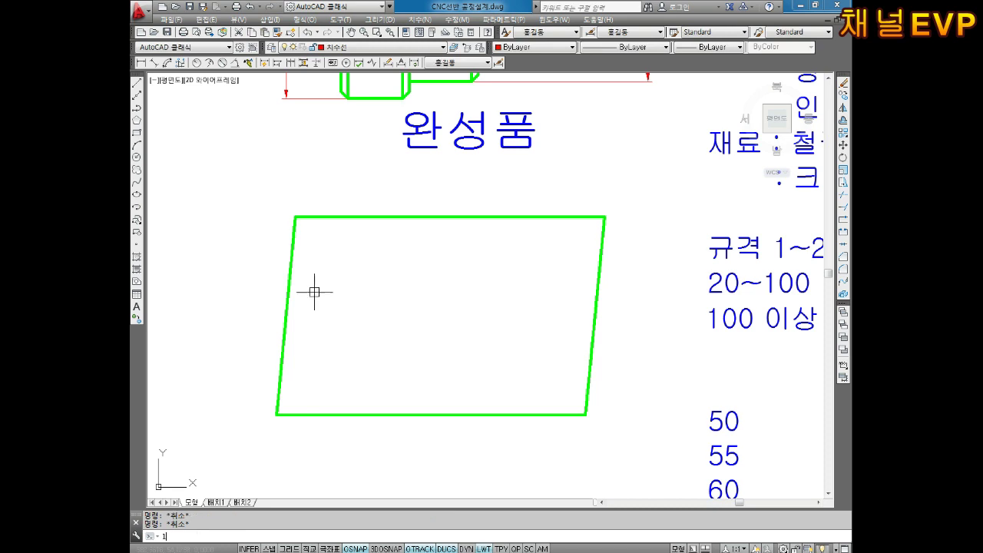
pyautogui.press('Return')
pyautogui.click(295, 218)
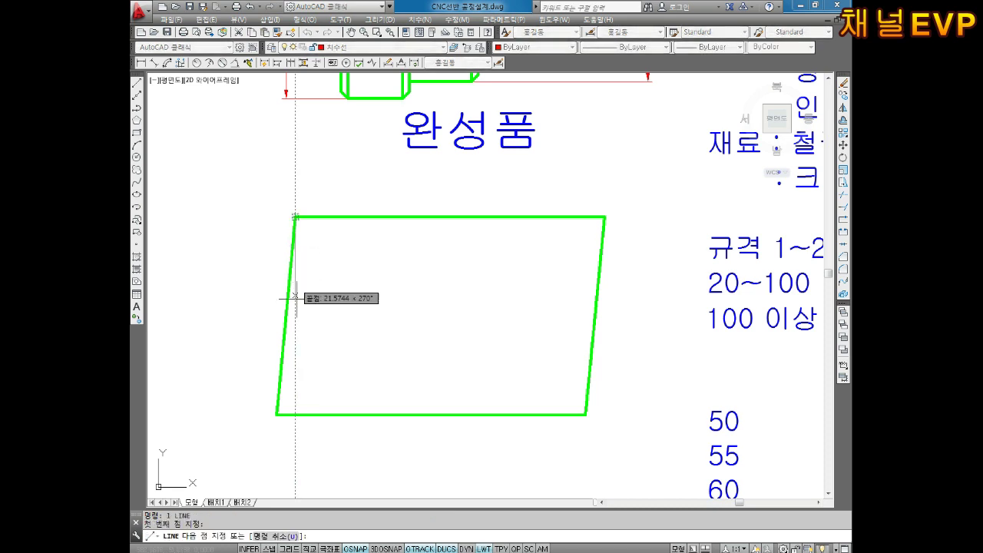
pyautogui.click(299, 470)
pyautogui.press('Return')
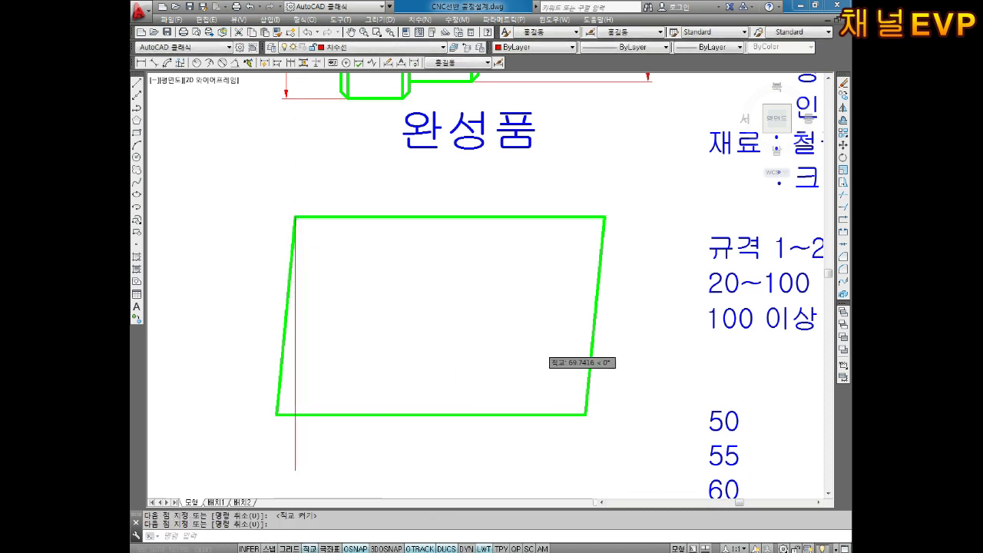
# - Draw a vertical line from the parallelogram's lower-right corner up past its top edge
pyautogui.press('Return')
pyautogui.click(586, 415)
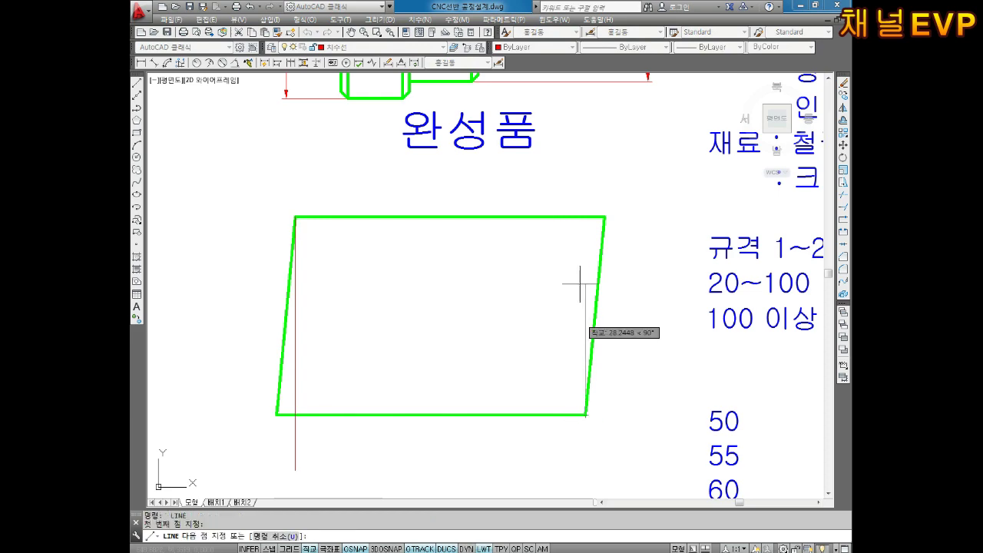
pyautogui.click(575, 180)
pyautogui.press('Escape')
pyautogui.scroll(-4, 530, 345)
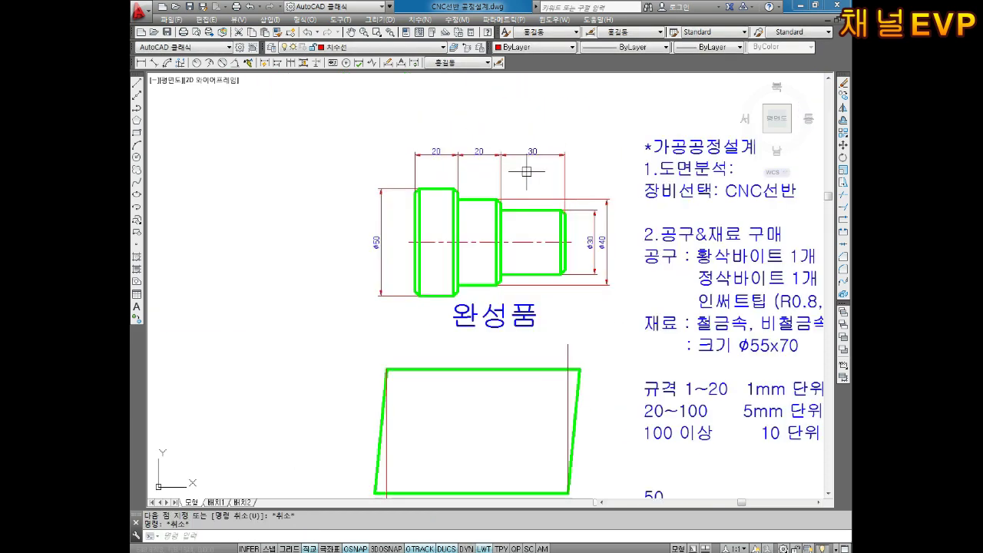
pyautogui.scroll(2, 532, 277)
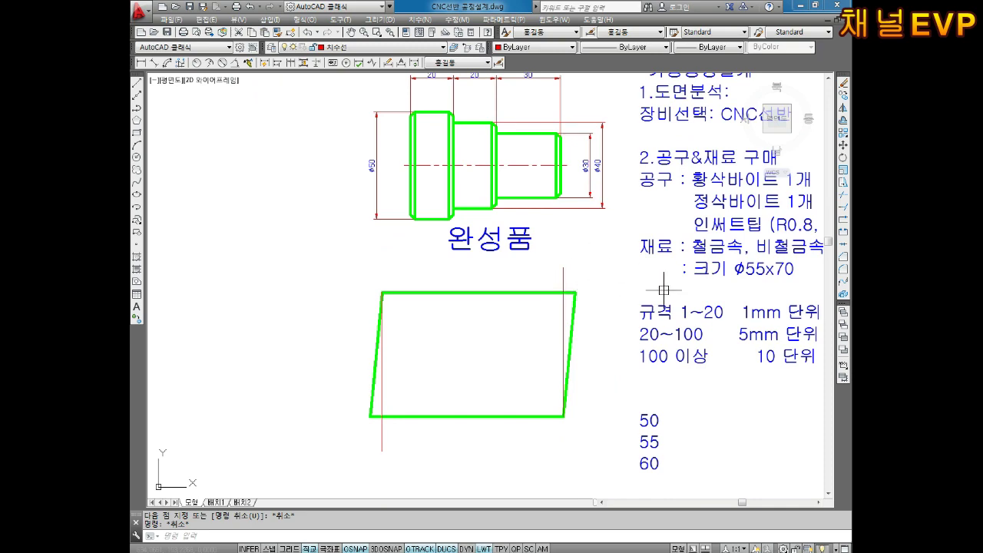
# - Add a linear dimension below the parallelogram from its lower-left corner to the left vertical line
pyautogui.scroll(2, 665, 293)
pyautogui.moveTo(661, 298); pyautogui.dragTo(543, 264, button='middle')
pyautogui.scroll(-2, 438, 247)
pyautogui.moveTo(253, 302); pyautogui.dragTo(318, 268, button='middle')
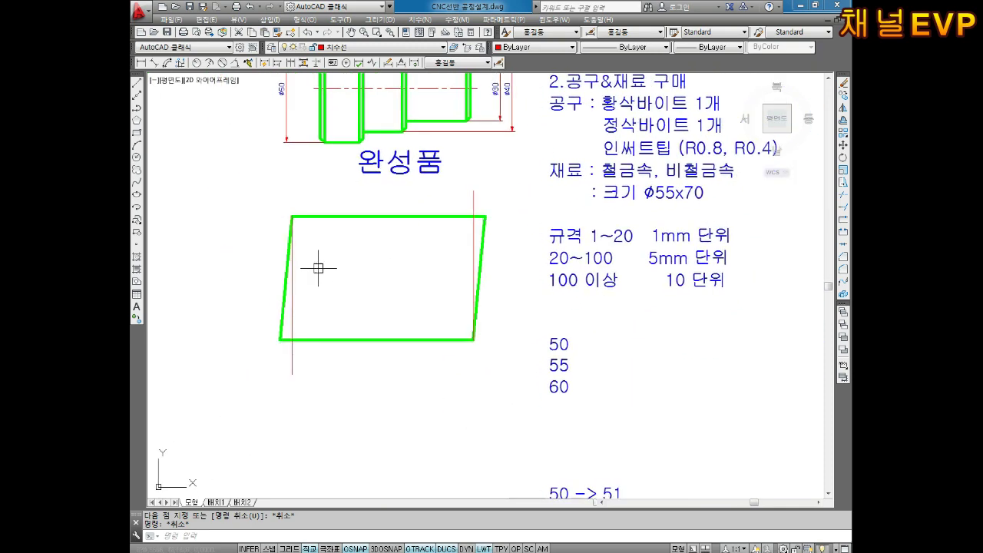
pyautogui.scroll(3, 308, 327)
pyautogui.press('Escape')
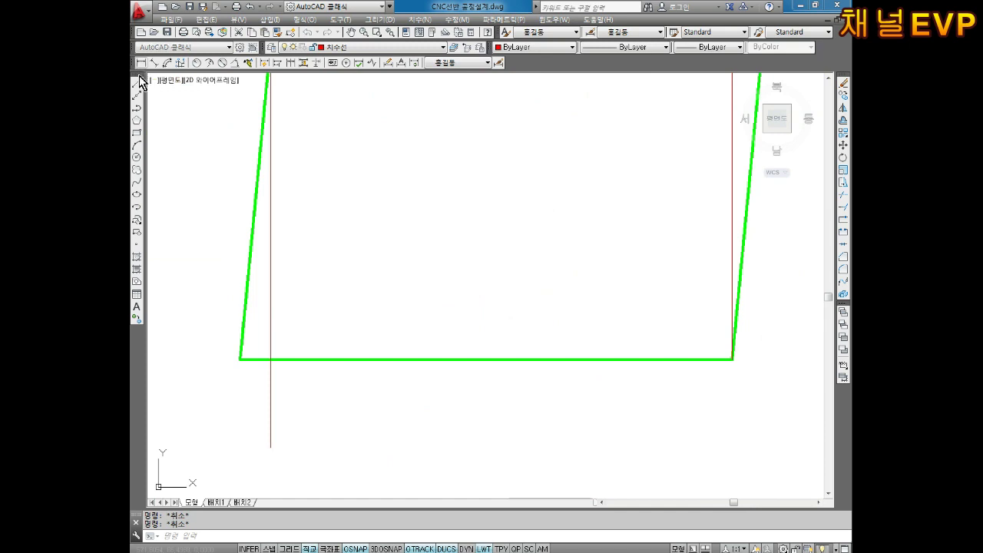
pyautogui.click(141, 62)
pyautogui.click(239, 359)
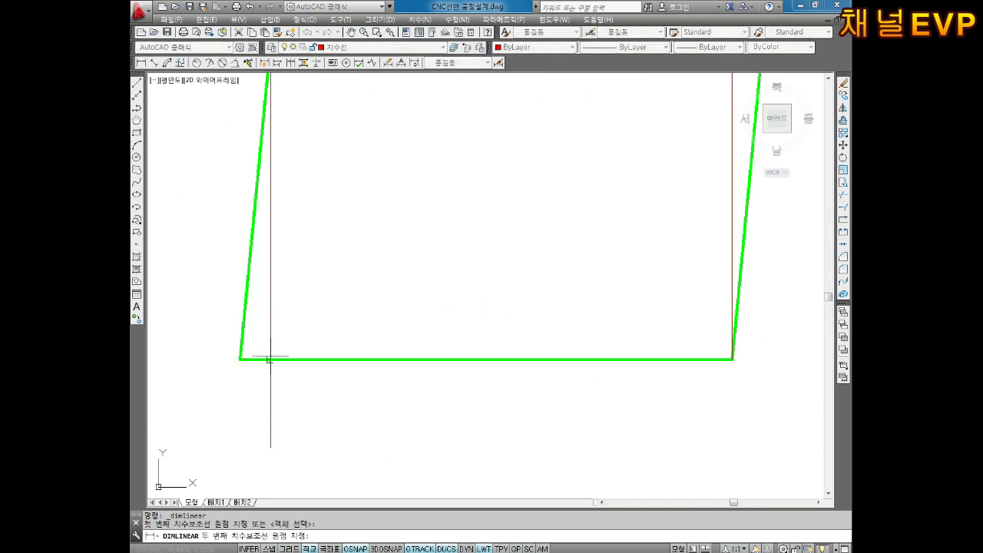
pyautogui.click(269, 359)
pyautogui.click(257, 461)
# - Add a linear dimension above the parallelogram between its upper-right corner and the right vertical line
pyautogui.scroll(5, 718, 158)
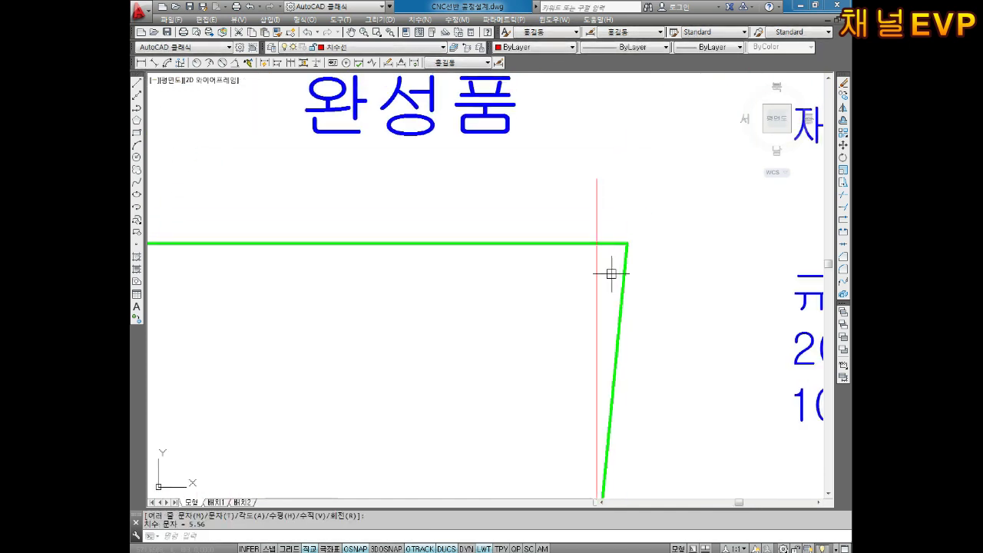
pyautogui.press('space')
pyautogui.click(627, 244)
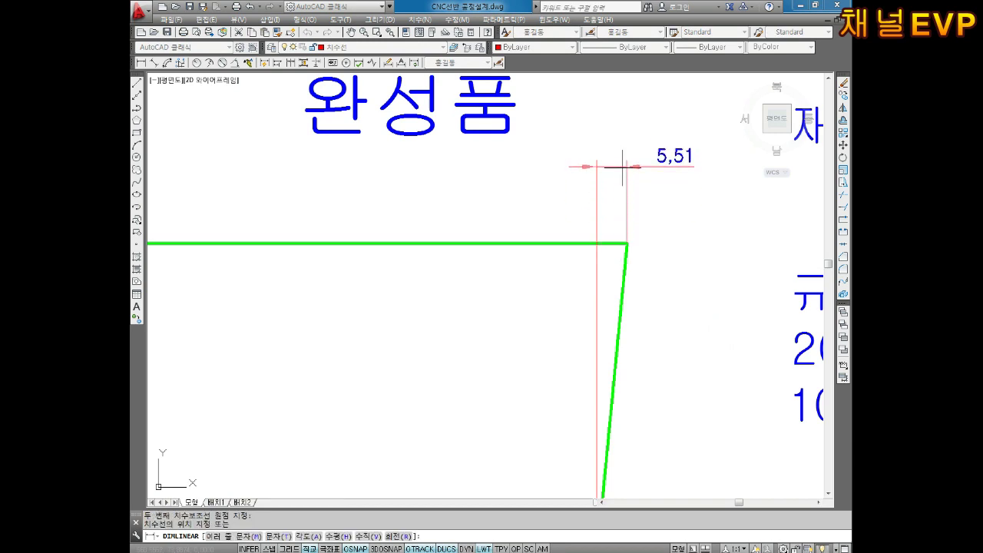
pyautogui.click(614, 169)
pyautogui.press('Escape')
pyautogui.press('Escape')
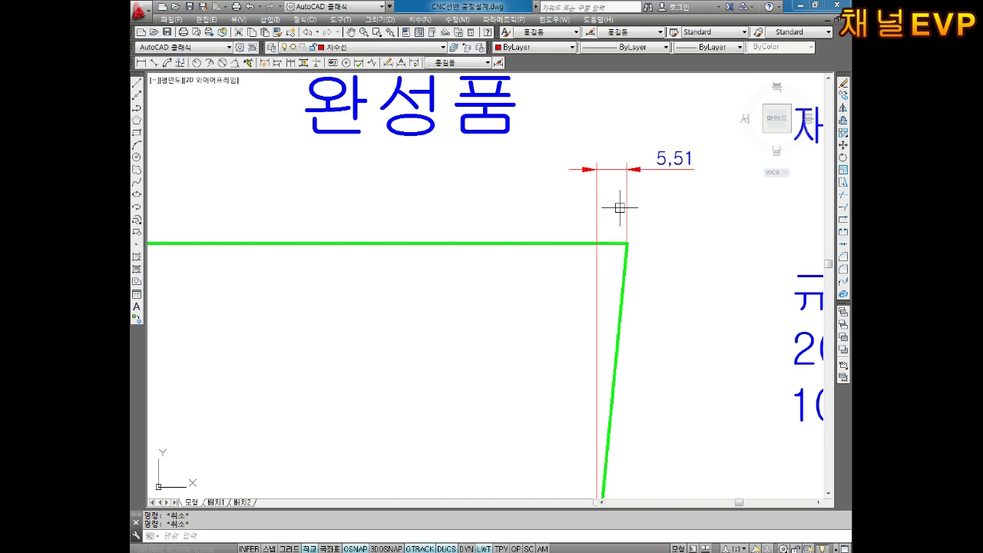
# - Change the material size in the process design note to ø55x75
pyautogui.scroll(-3, 620, 207)
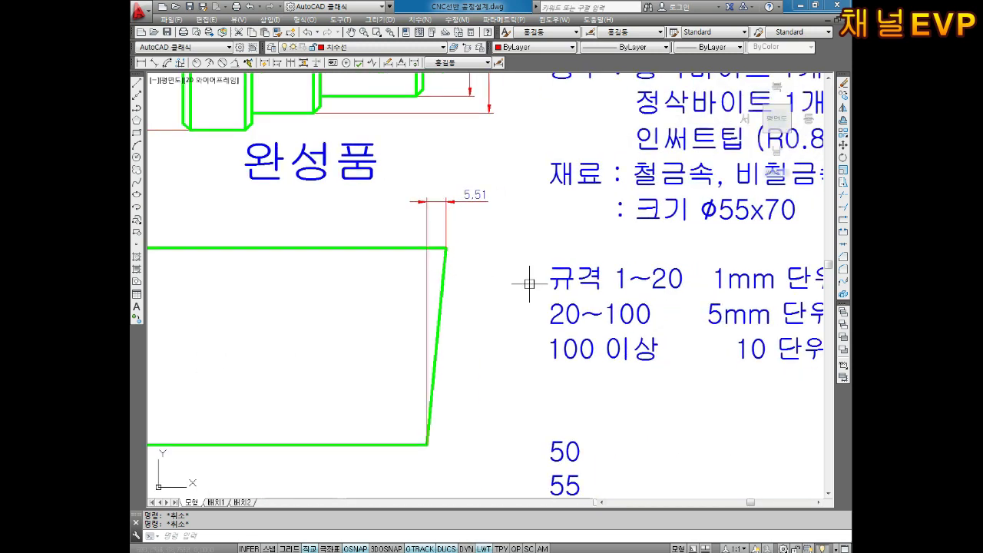
pyautogui.scroll(-2, 522, 284)
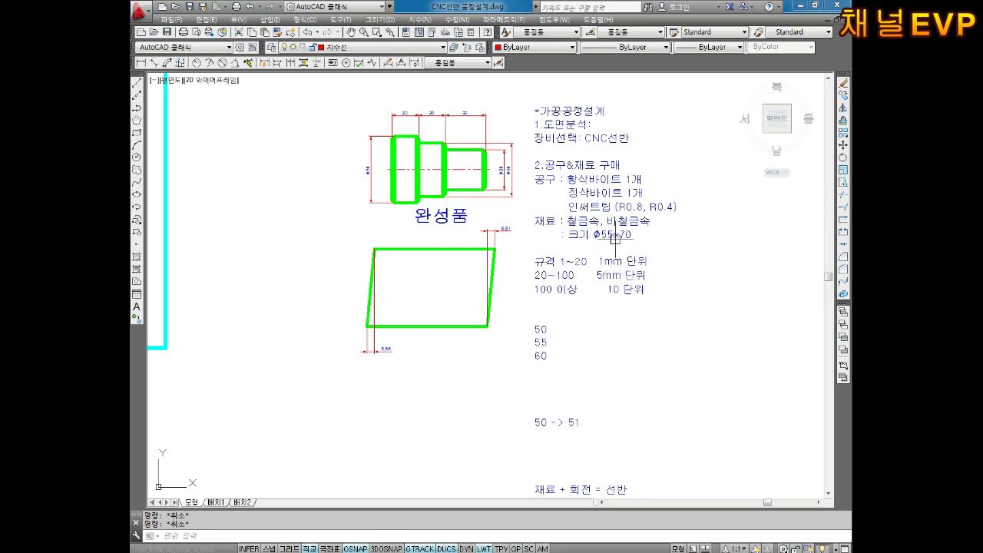
pyautogui.scroll(4, 607, 234)
pyautogui.scroll(3, 577, 284)
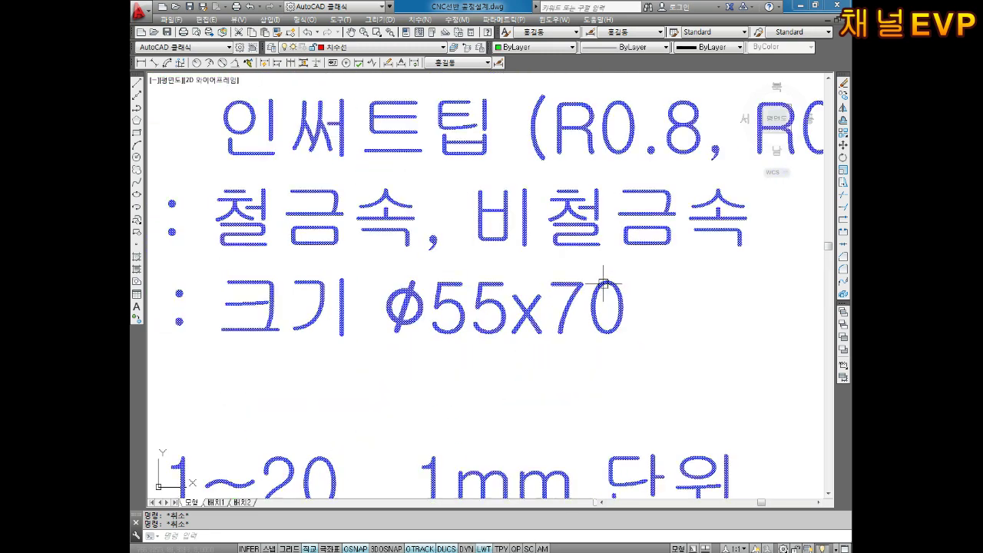
pyautogui.doubleClick(612, 294)
pyautogui.press('BackSpace')
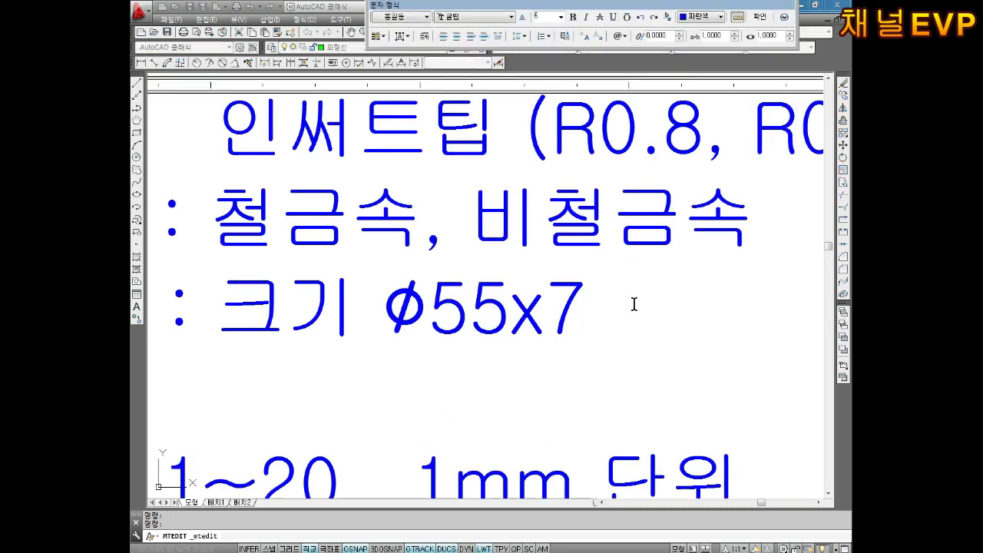
pyautogui.write('5')
pyautogui.scroll(-1, 607, 385)
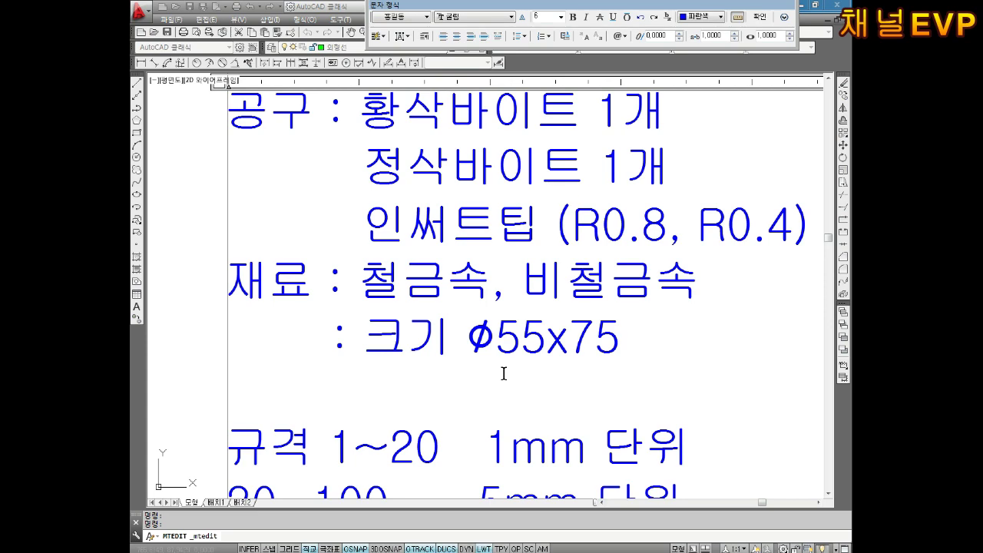
pyautogui.scroll(-2, 449, 350)
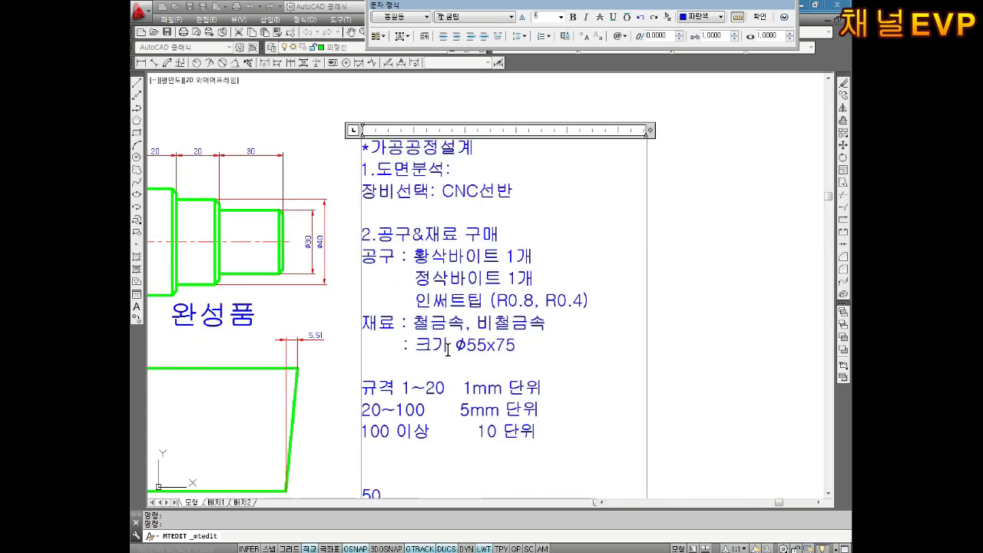
pyautogui.click(664, 362)
# - Append "(무게)" after the material size ø55x75 in the note and finish the text edit
pyautogui.moveTo(303, 383); pyautogui.dragTo(362, 325, button='middle')
pyautogui.moveTo(283, 354); pyautogui.dragTo(304, 336, button='middle')
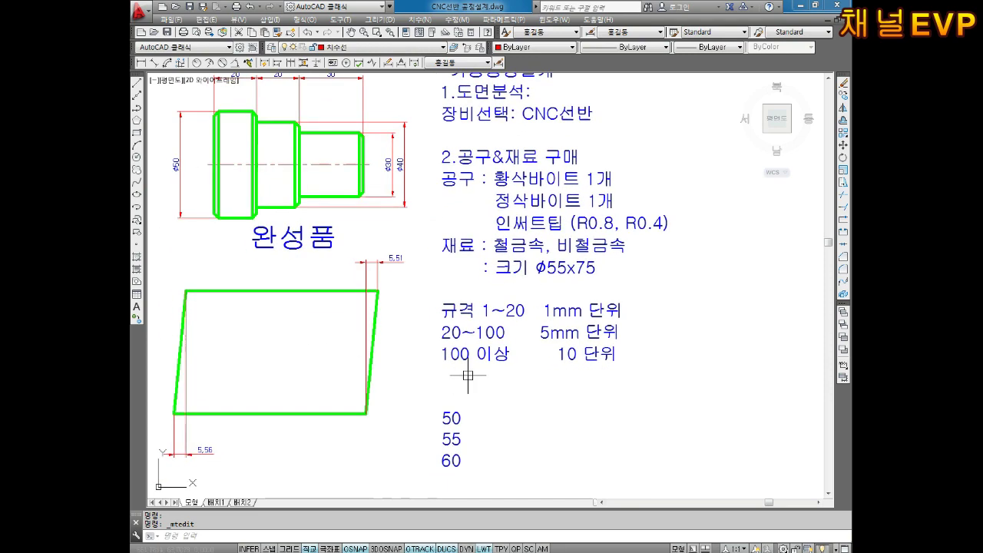
pyautogui.scroll(2, 564, 261)
pyautogui.scroll(2, 569, 284)
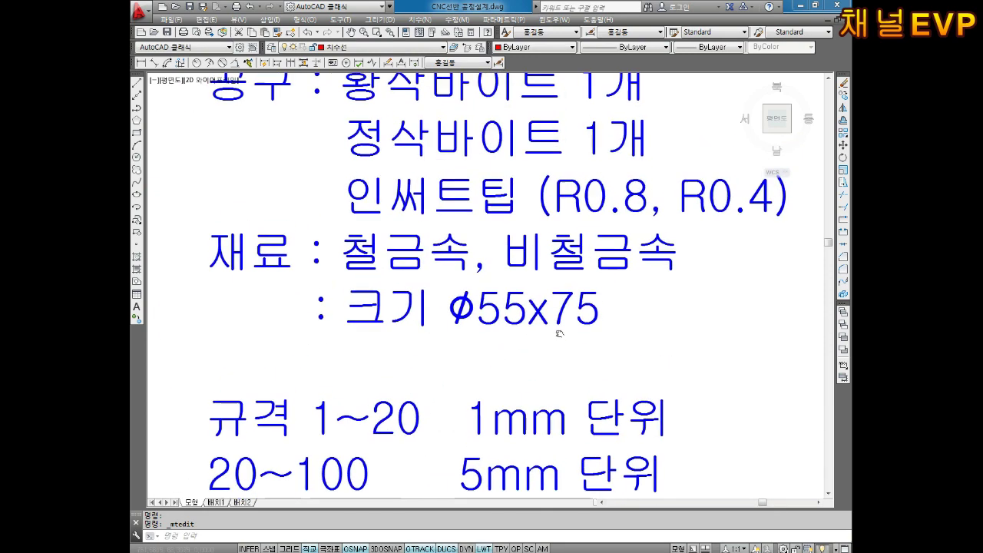
pyautogui.moveTo(560, 333); pyautogui.dragTo(558, 335, button='middle')
pyautogui.click(602, 316)
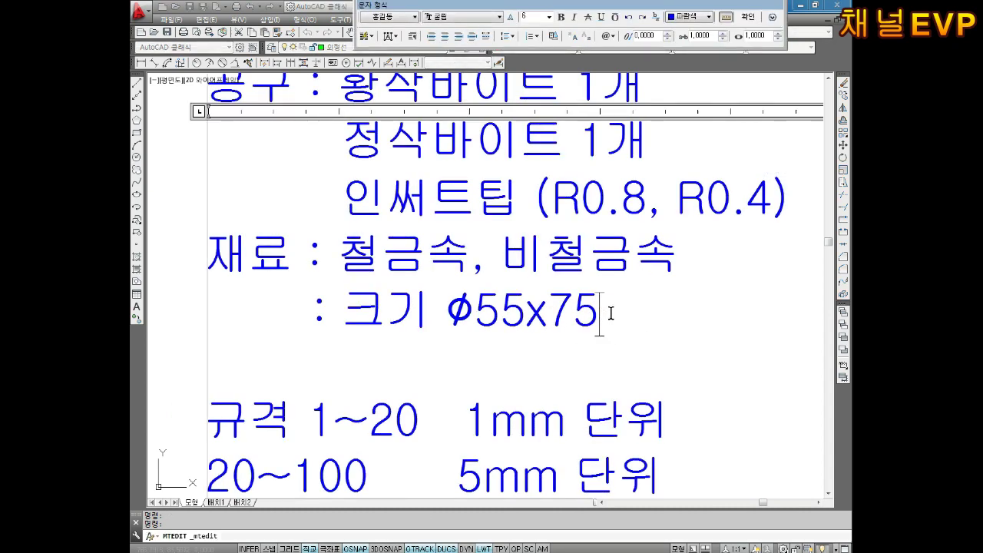
pyautogui.write('(an')
pyautogui.press('BackSpace')
pyautogui.press('BackSpace')
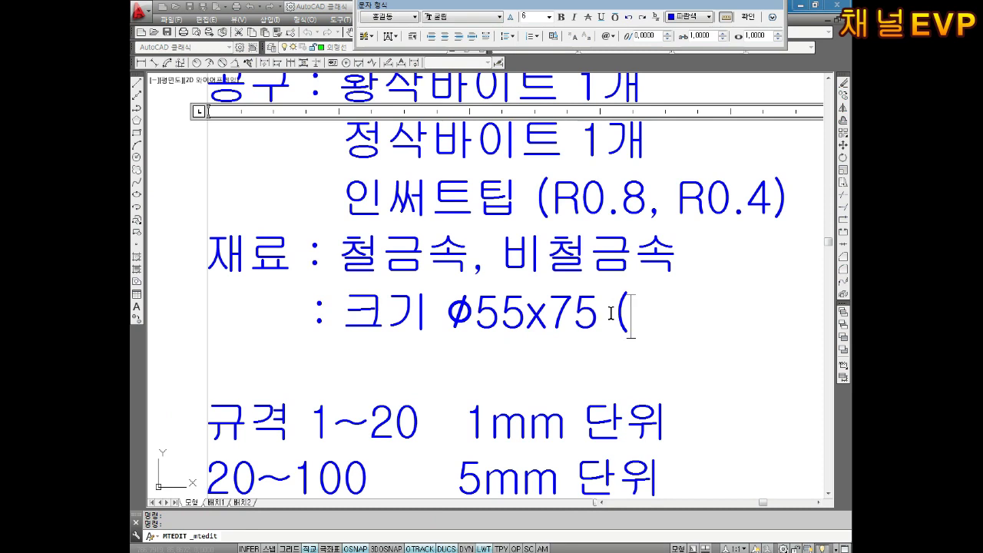
pyautogui.press('Hangul')
pyautogui.write('유ㅜ')
pyautogui.press('BackSpace')
pyautogui.press('BackSpace')
pyautogui.write('무게')
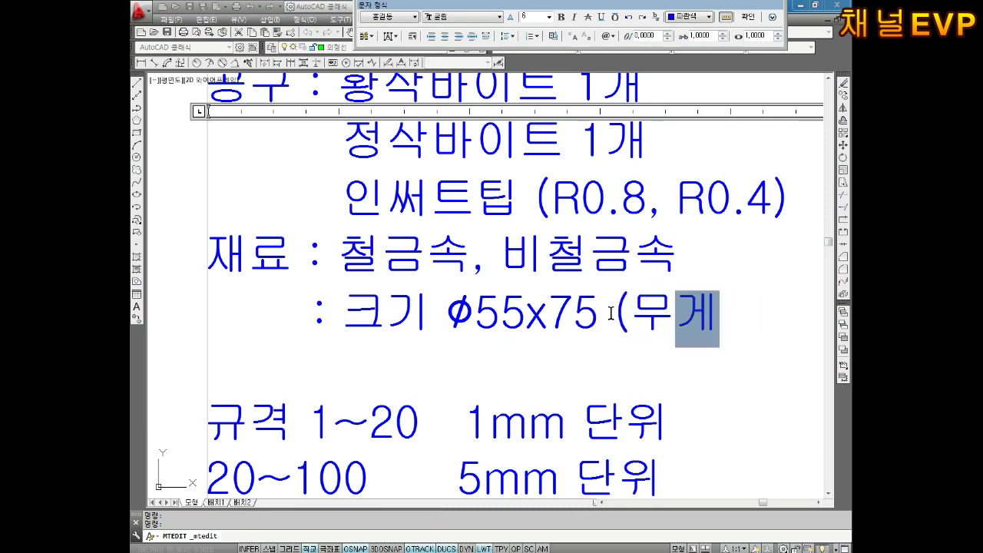
pyautogui.write(')')
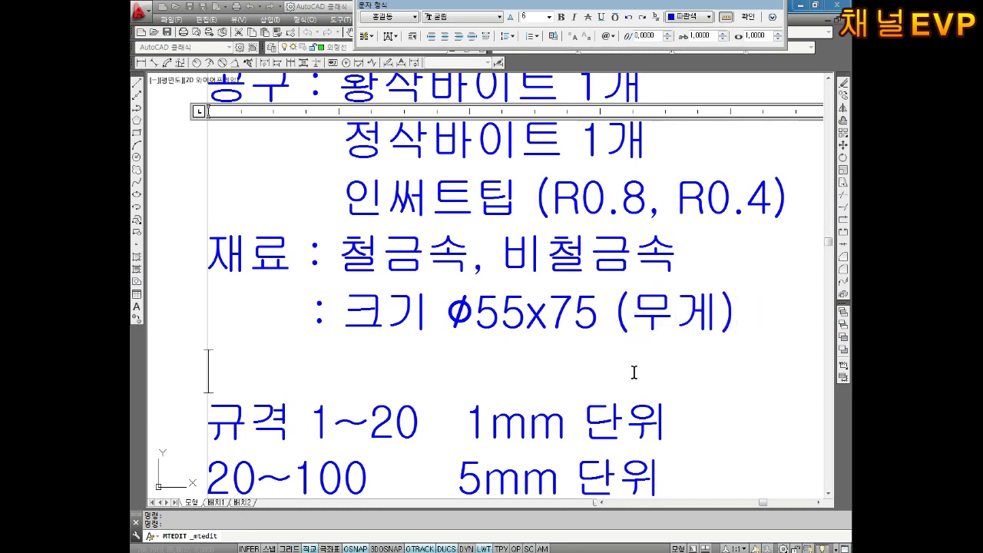
pyautogui.moveTo(460, 321); pyautogui.dragTo(630, 351)
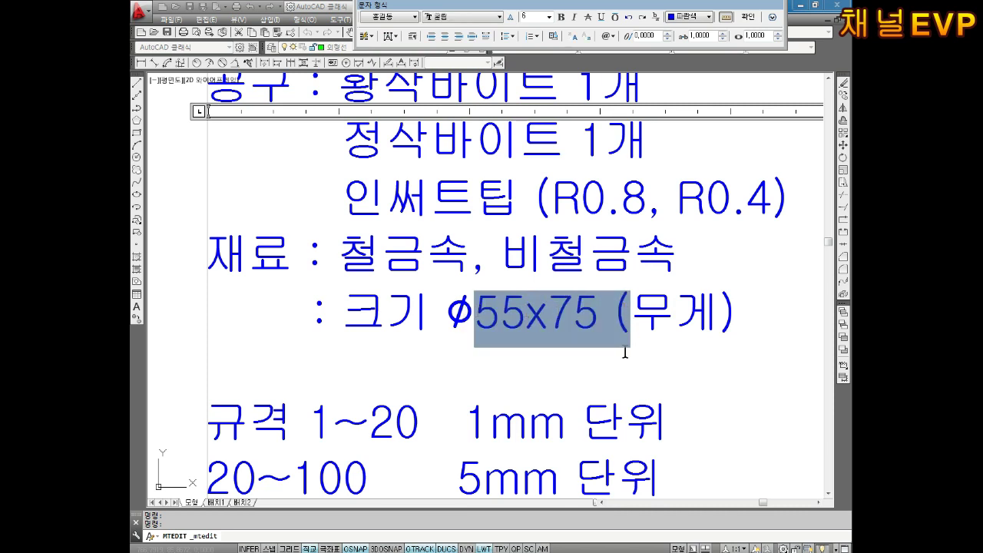
pyautogui.click(623, 368)
pyautogui.scroll(-2, 455, 316)
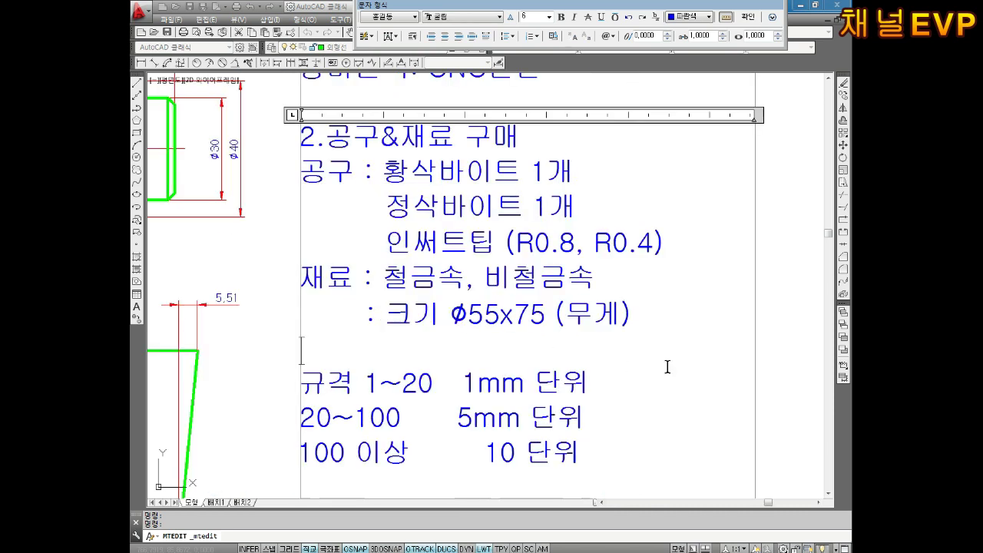
pyautogui.click(797, 330)
pyautogui.press('Escape')
pyautogui.press('Escape')
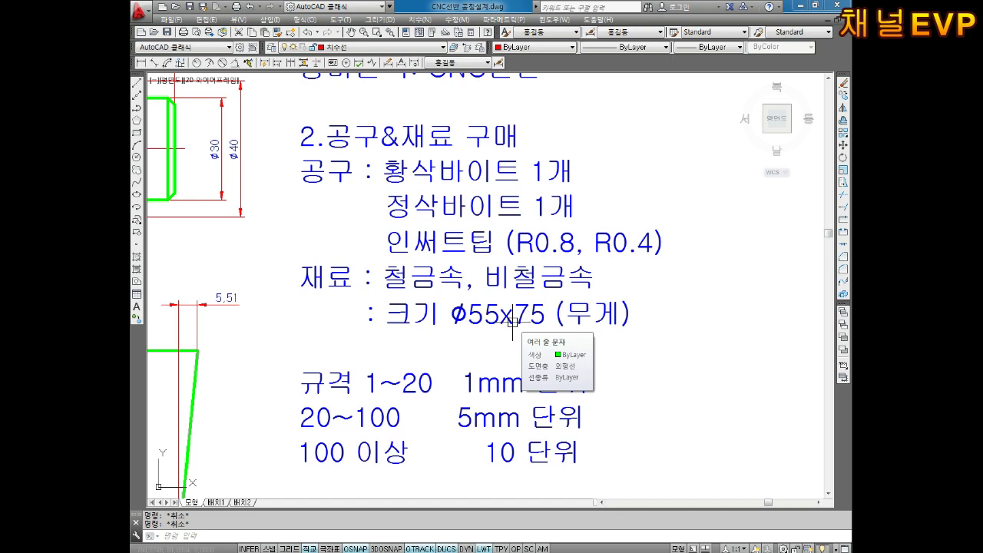
# - Reopen the note and add the heading "고정구(재료고정방식)" below the material size, leaving blank lines around it
pyautogui.scroll(-4, 512, 322)
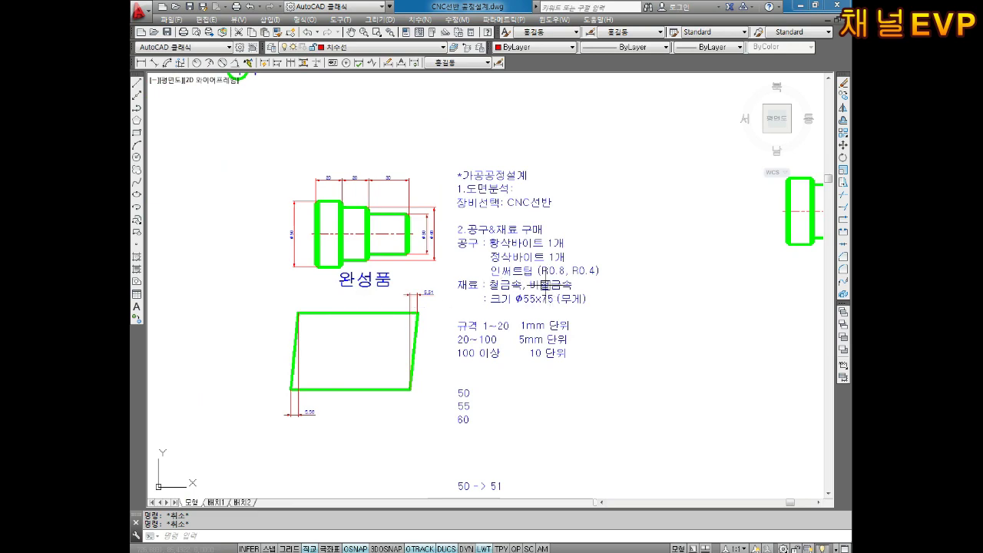
pyautogui.scroll(2, 536, 285)
pyautogui.moveTo(566, 337)
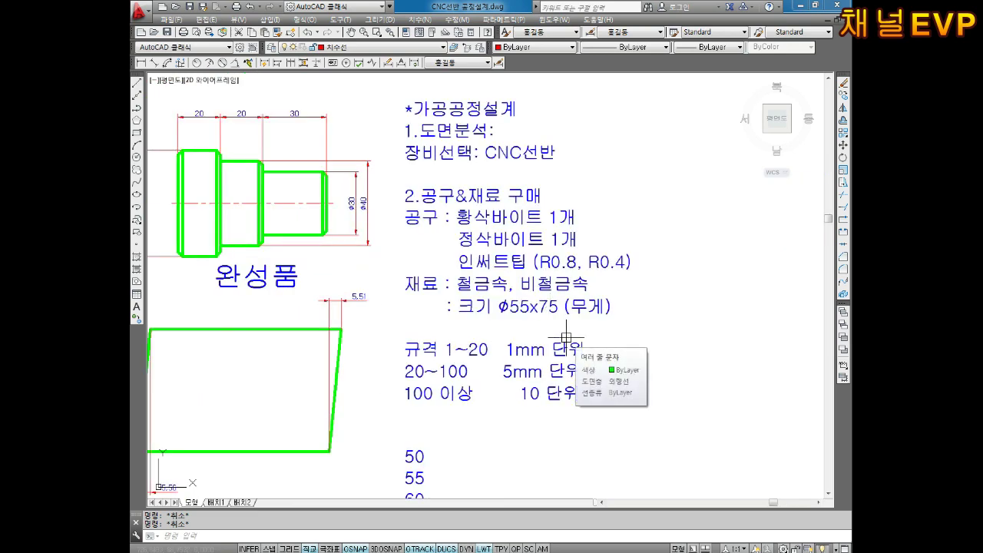
pyautogui.moveTo(497, 347)
pyautogui.mouseDown(button='middle')
pyautogui.moveTo(584, 329)
pyautogui.moveTo(570, 377)
pyautogui.mouseUp(button='middle')
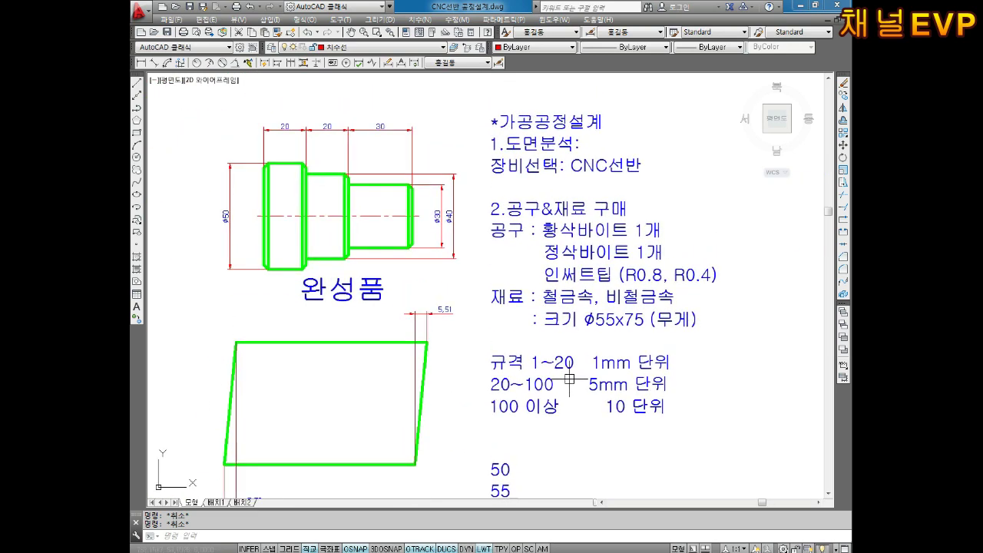
pyautogui.doubleClick(704, 326)
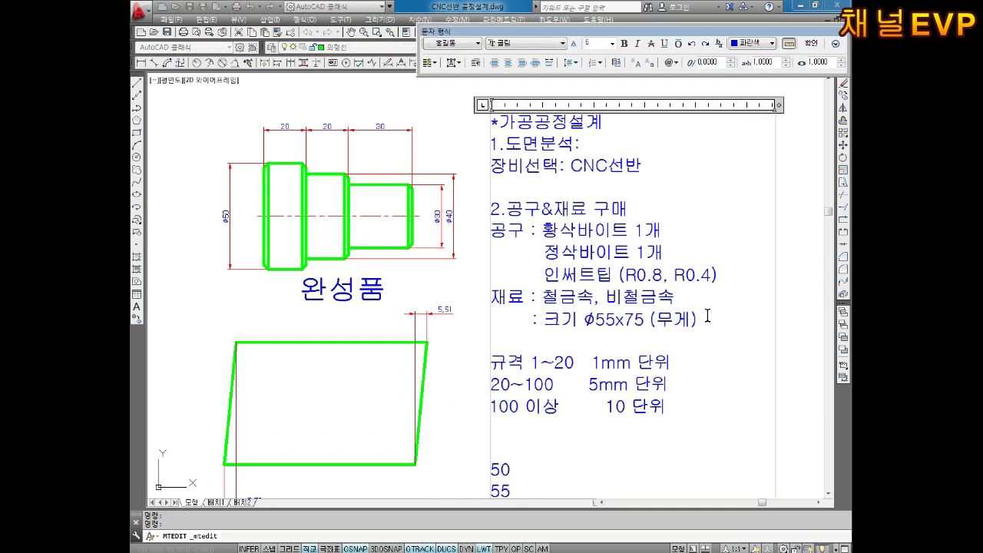
pyautogui.press('Return')
pyautogui.press('Return')
pyautogui.press('Return')
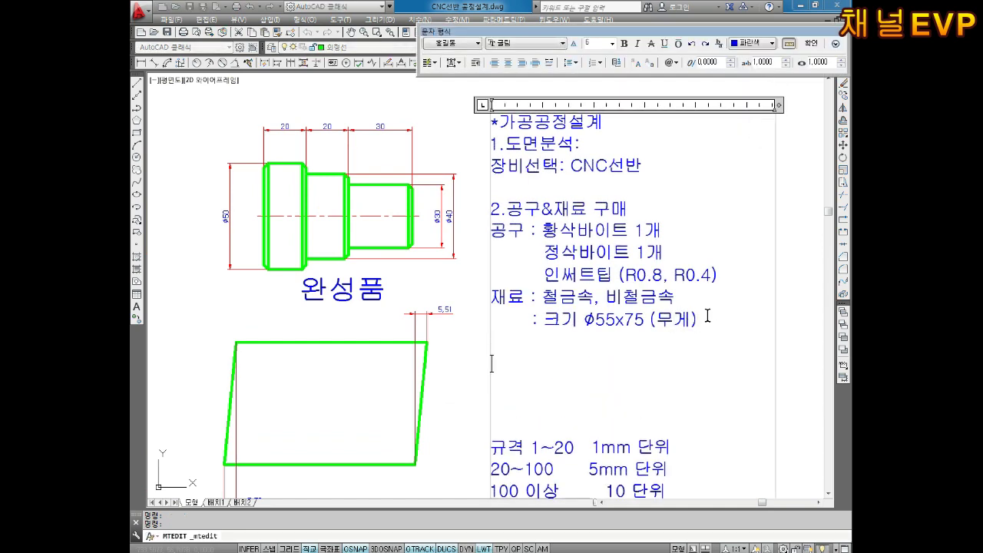
pyautogui.write('고정구')
pyautogui.write('(재료공')
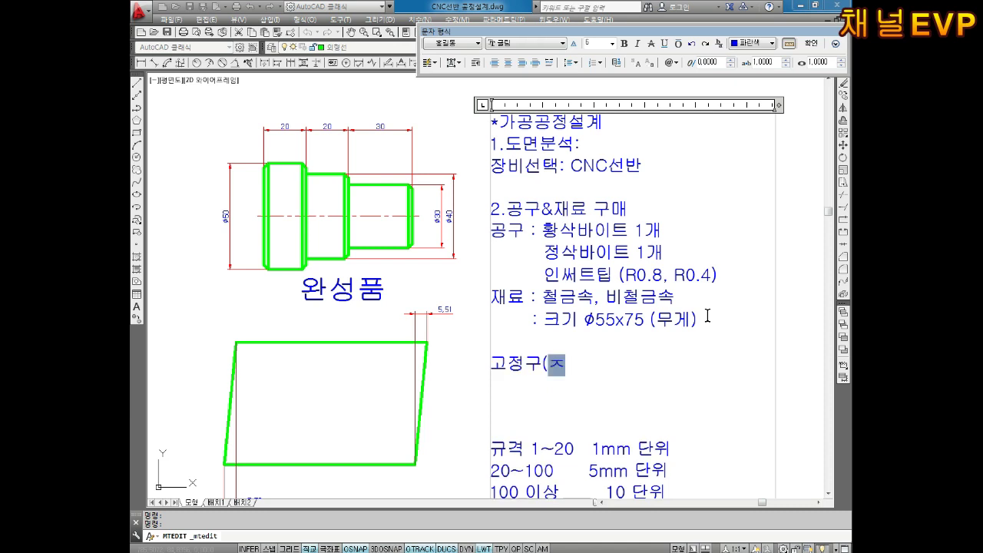
pyautogui.write('정')
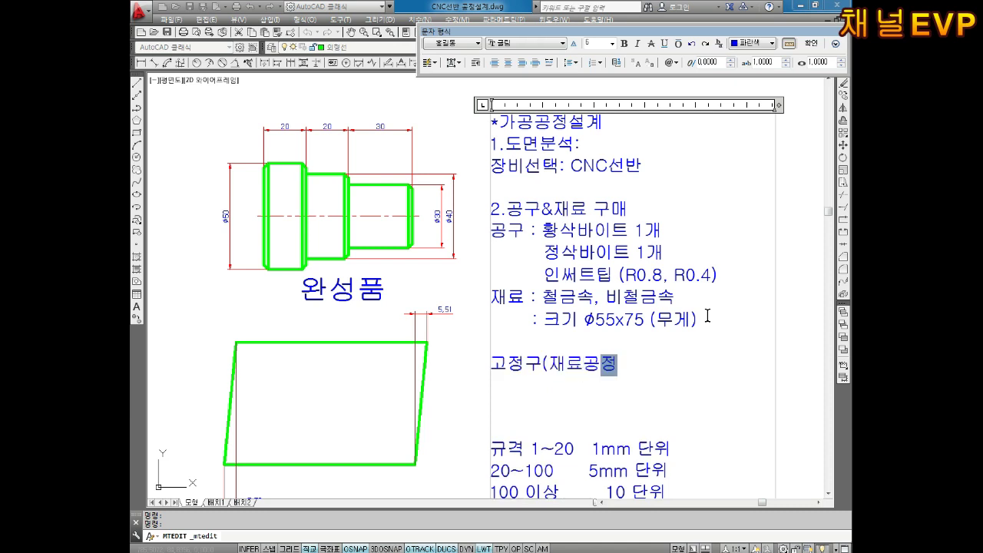
pyautogui.write('바ㅇ식')
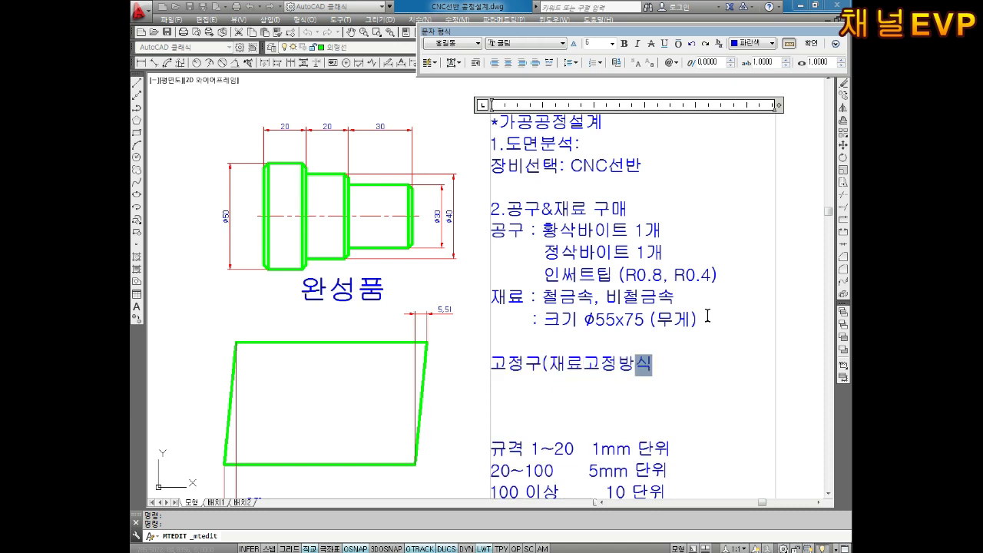
pyautogui.write(')')
# - Under the fixture heading, add the indented line "죠오 3개, 1세트"
pyautogui.press('Return')
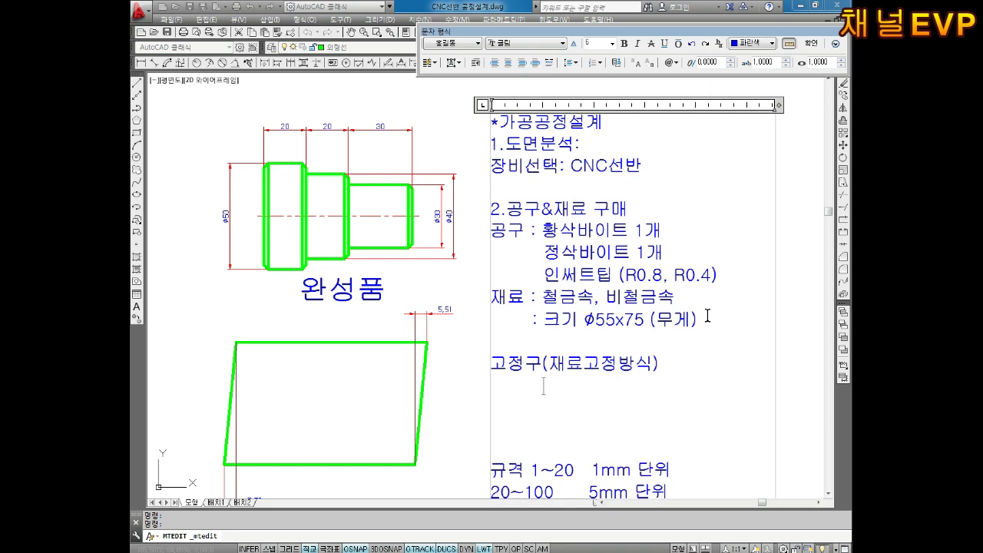
pyautogui.write('죠오')
pyautogui.press('Hangul')
pyautogui.write('3개')
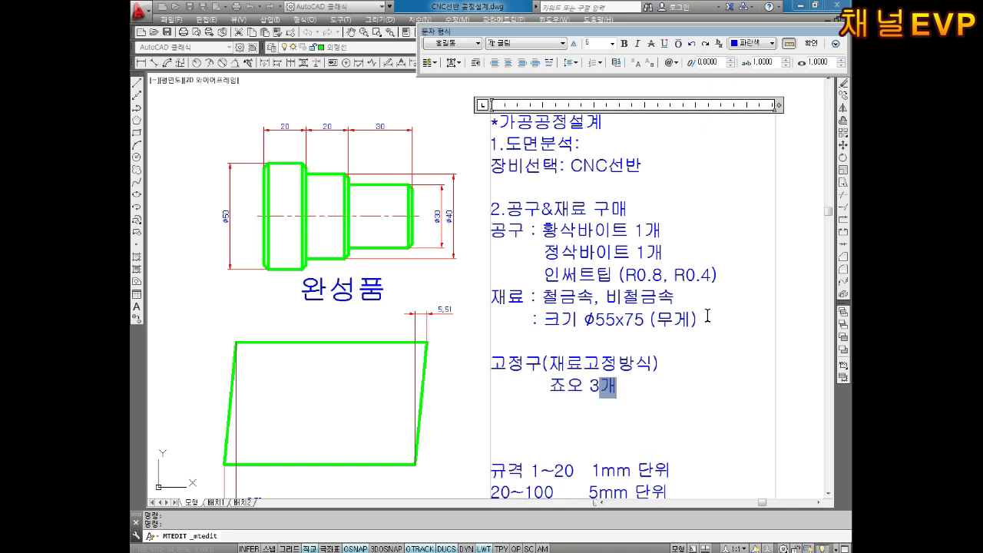
pyautogui.write(' 1세트')
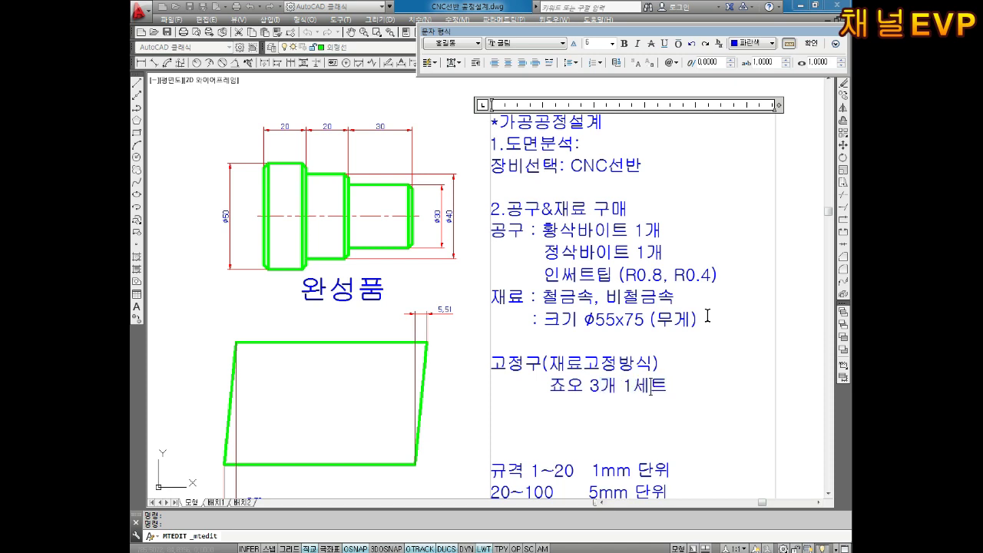
pyautogui.press('Left')
pyautogui.press('Left')
pyautogui.press('Left')
pyautogui.press('Left')
pyautogui.write(',')
# - Add the line "nc프로그램 작성" below the fixture section, leaving a blank line above it, and finish the text edit
pyautogui.moveTo(620, 352); pyautogui.dragTo(596, 297, button='middle')
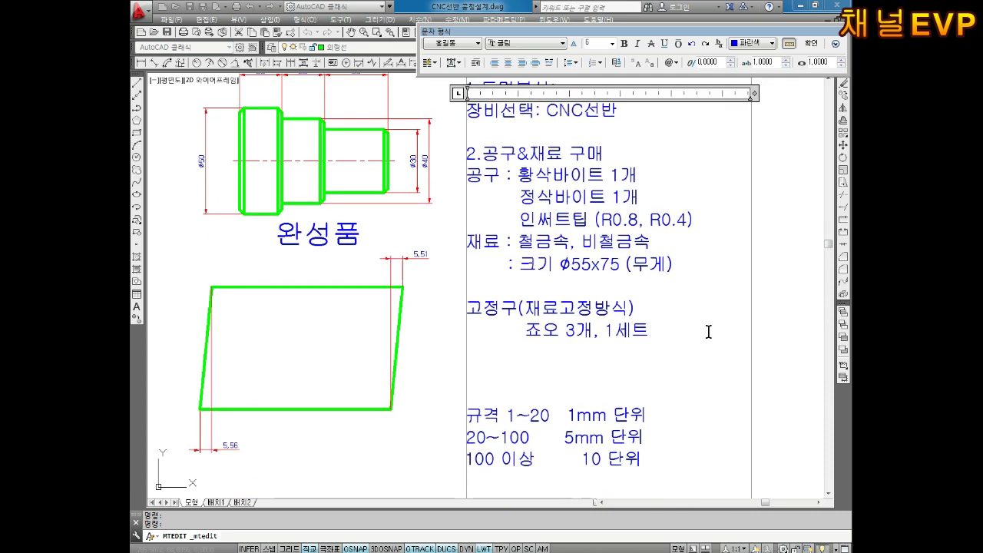
pyautogui.press('Return')
pyautogui.press('Return')
pyautogui.write('nc프')
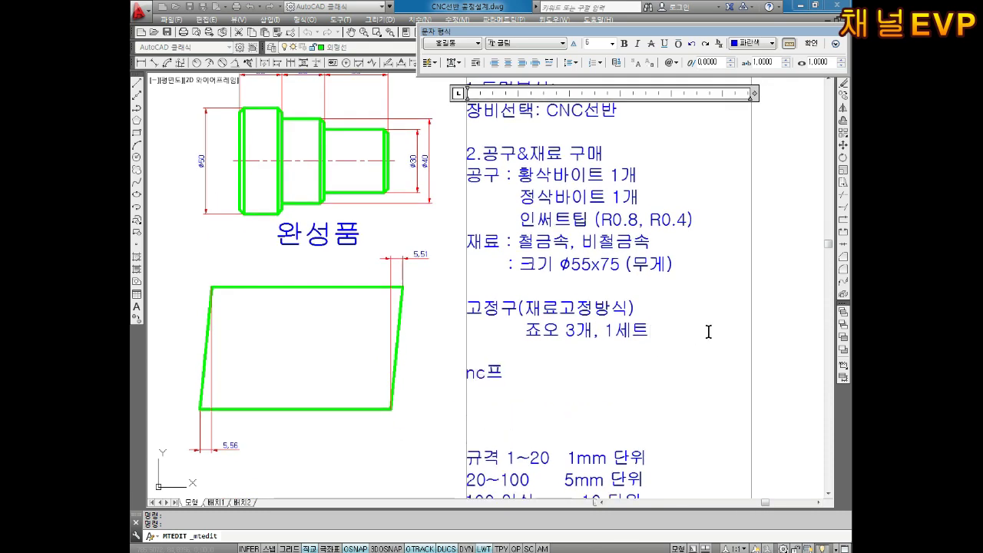
pyautogui.write('로그램 작성')
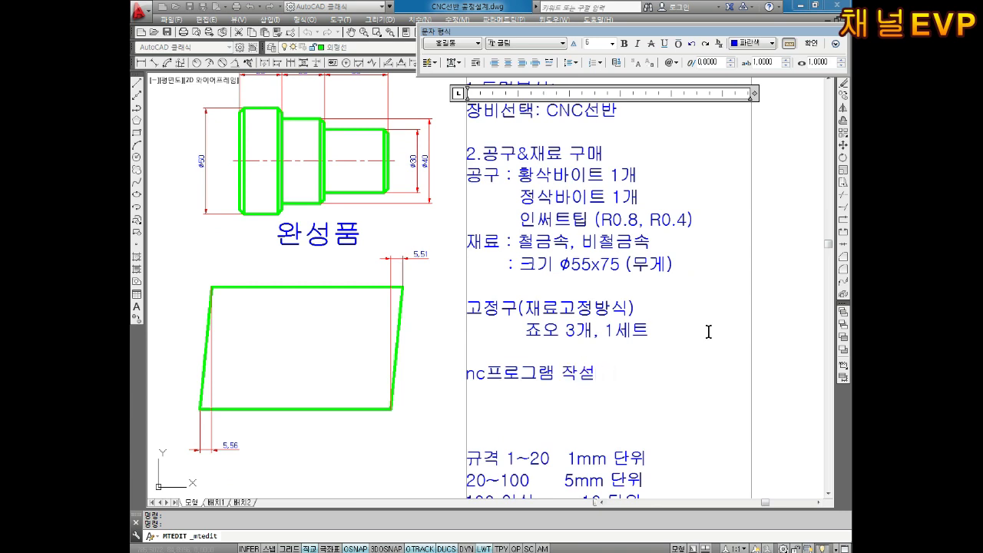
pyautogui.click(432, 407)
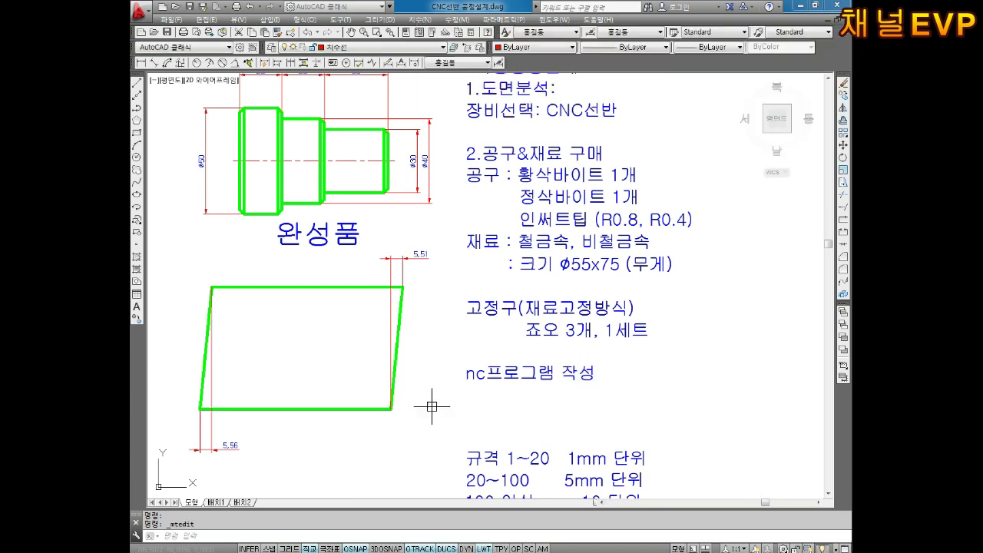
pyautogui.press('Escape')
pyautogui.press('Escape')
pyautogui.moveTo(454, 304); pyautogui.dragTo(463, 335, button='middle')
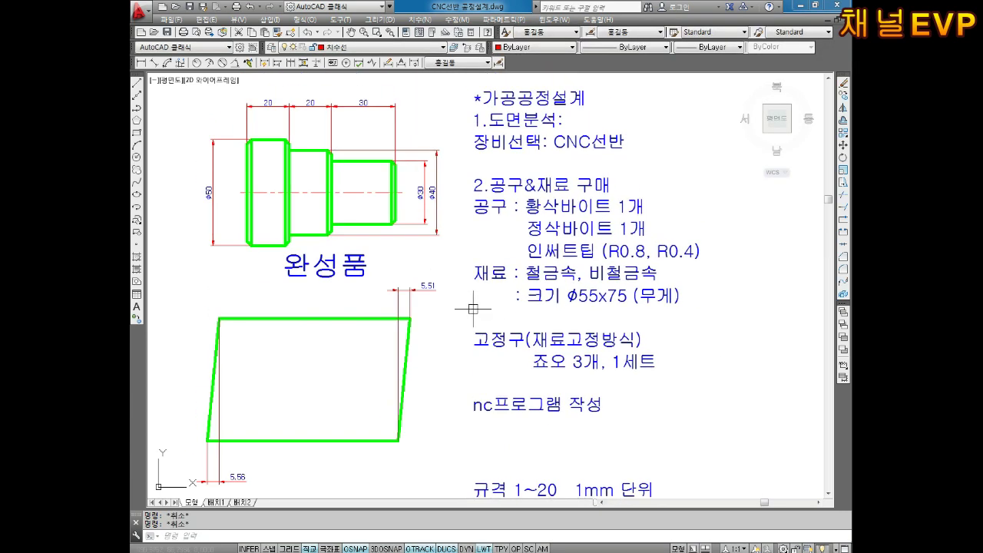
# - Reopen the note, add the line "자격증용 작성방법(학교)" below the NC programming heading, and finish the text edit
pyautogui.moveTo(622, 427); pyautogui.dragTo(576, 330, button='middle')
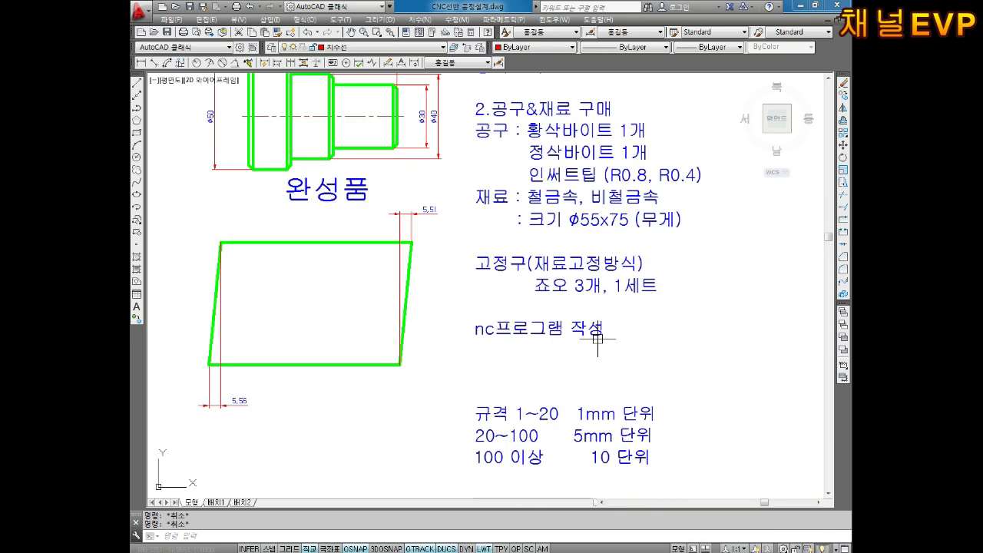
pyautogui.scroll(4, 598, 335)
pyautogui.doubleClick(598, 335)
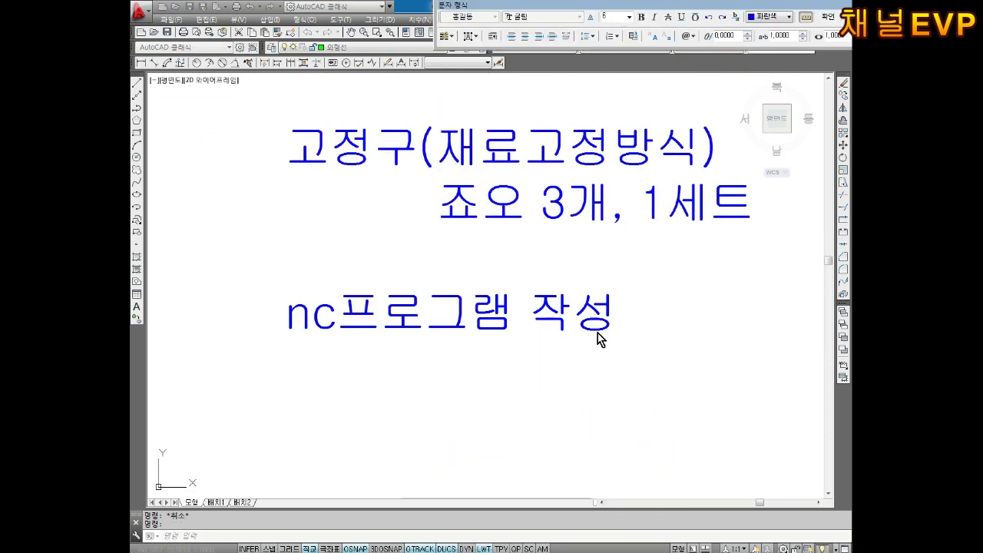
pyautogui.click(705, 311)
pyautogui.press('Return')
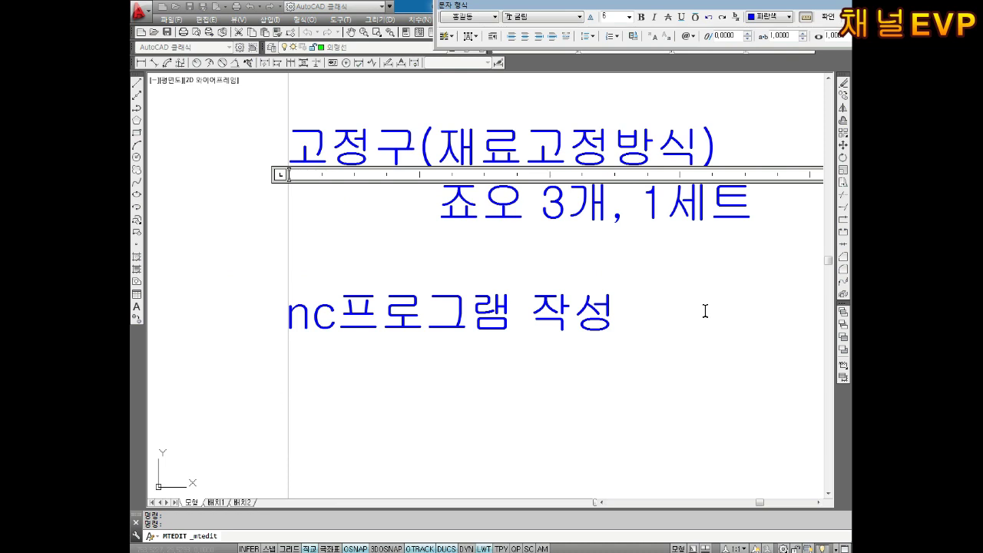
pyautogui.write('자격')
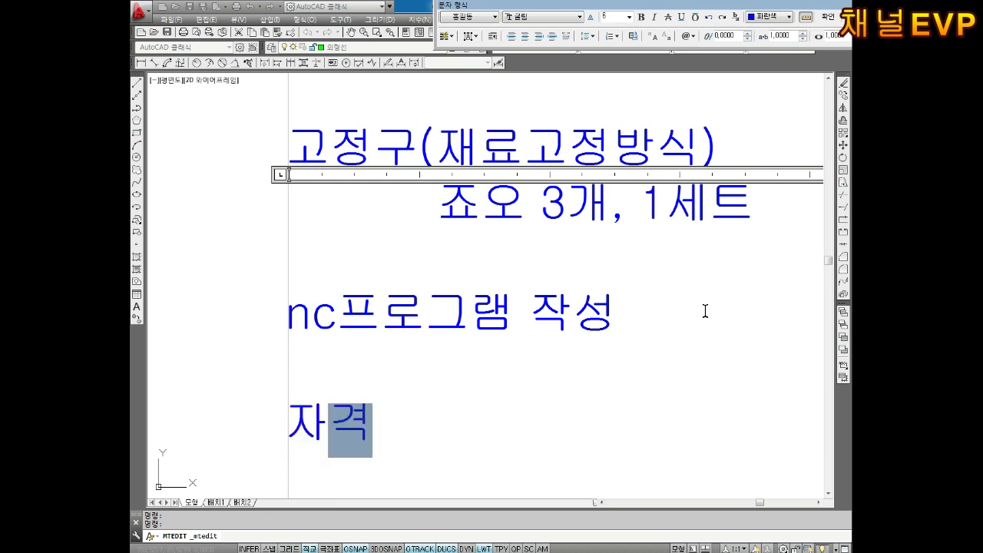
pyautogui.write('증용 작성방ㅂ')
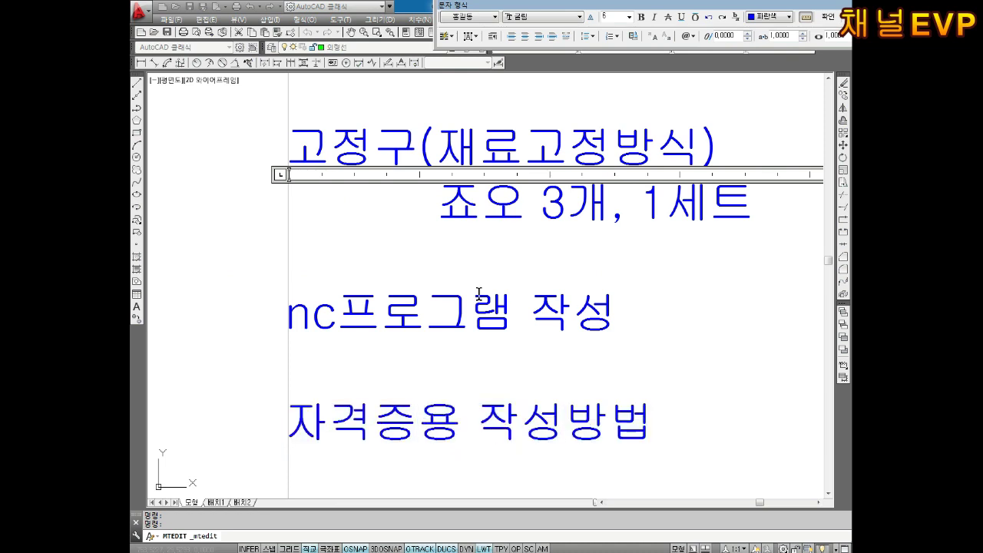
pyautogui.write('(')
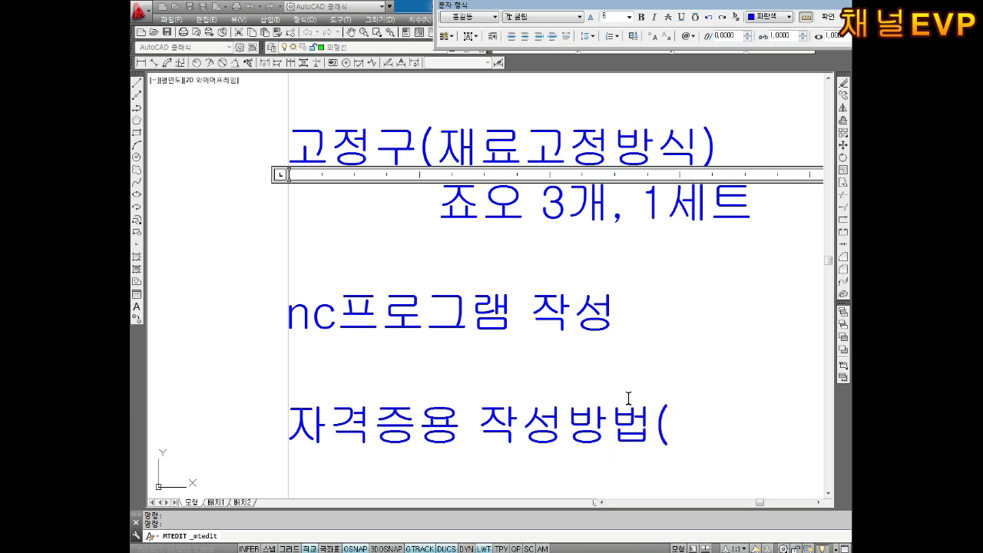
pyautogui.write('교')
pyautogui.press('BackSpace')
pyautogui.press('BackSpace')
pyautogui.write('학교)')
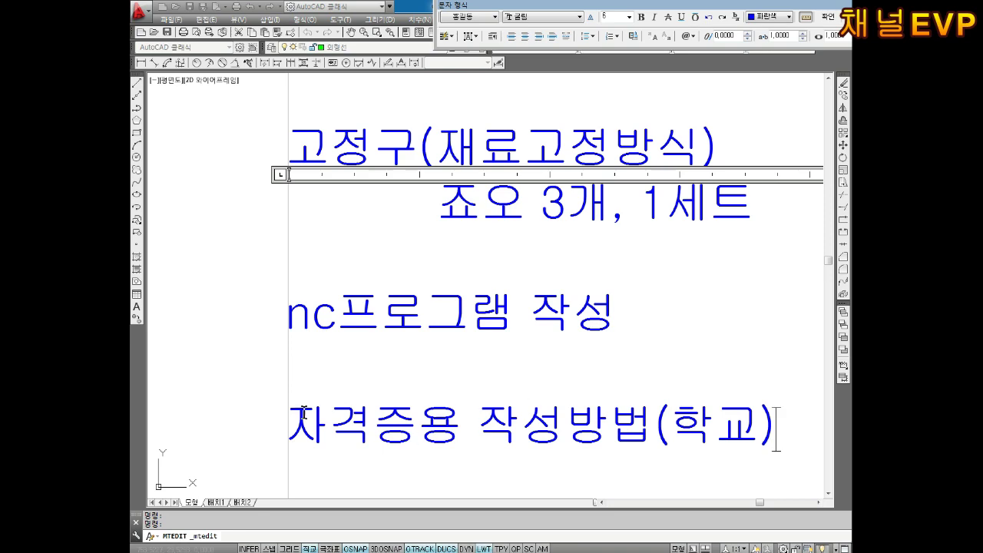
pyautogui.click(277, 396)
# - Reopen the note, add the line "실무용 작성방식(회사)" directly below the certificate line, and finish the text edit
pyautogui.moveTo(691, 423)
pyautogui.mouseDown(button='middle')
pyautogui.moveTo(691, 377)
pyautogui.moveTo(626, 354)
pyautogui.mouseUp(button='middle')
pyautogui.doubleClick(687, 361)
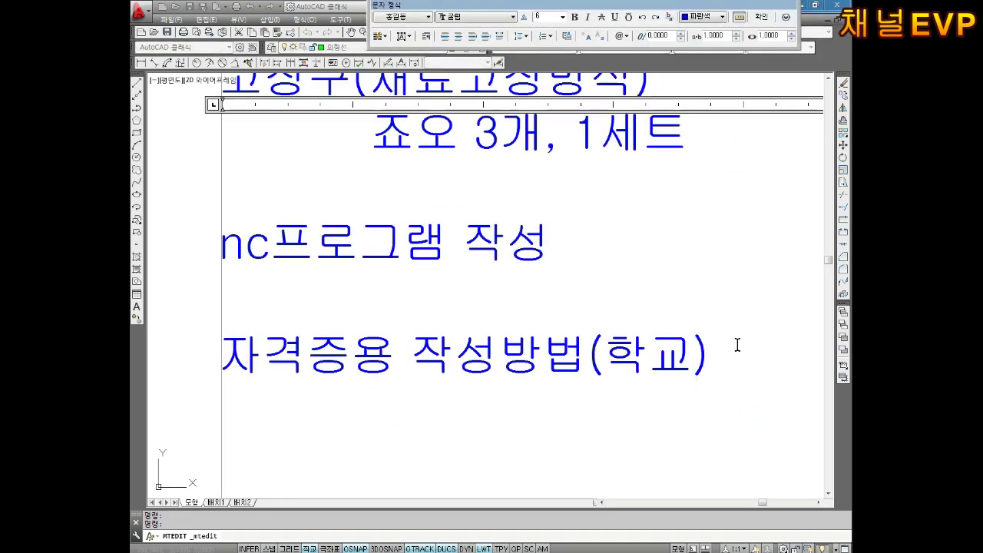
pyautogui.press('Return')
pyautogui.write('ㅅㅣㅏㄹ₩')
pyautogui.press('BackSpace')
pyautogui.press('BackSpace')
pyautogui.press('BackSpace')
pyautogui.press('BackSpace')
pyautogui.write('실무용 작성 ㅂ')
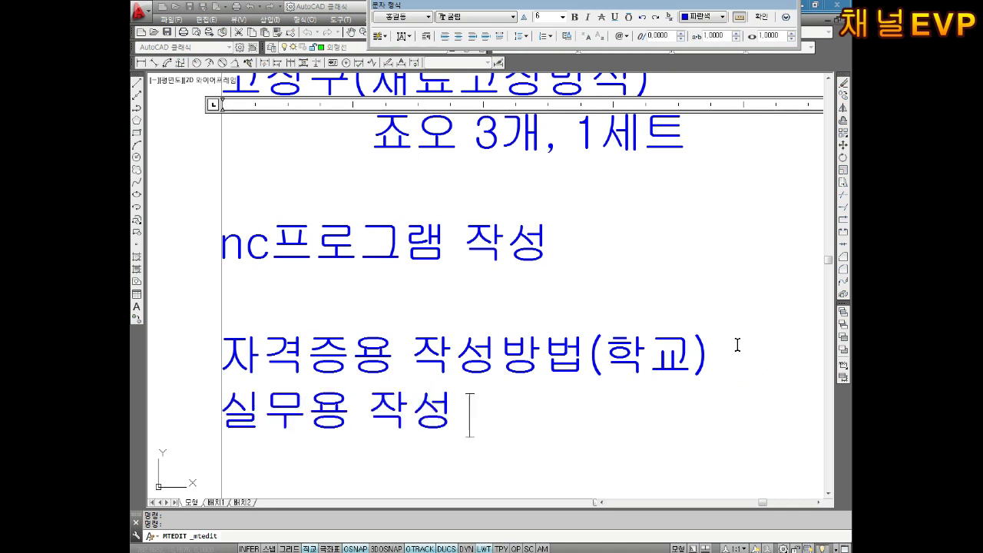
pyautogui.press('BackSpace')
pyautogui.press('BackSpace')
pyautogui.write('ㅂㅏㅇㅅㅣㄱ')
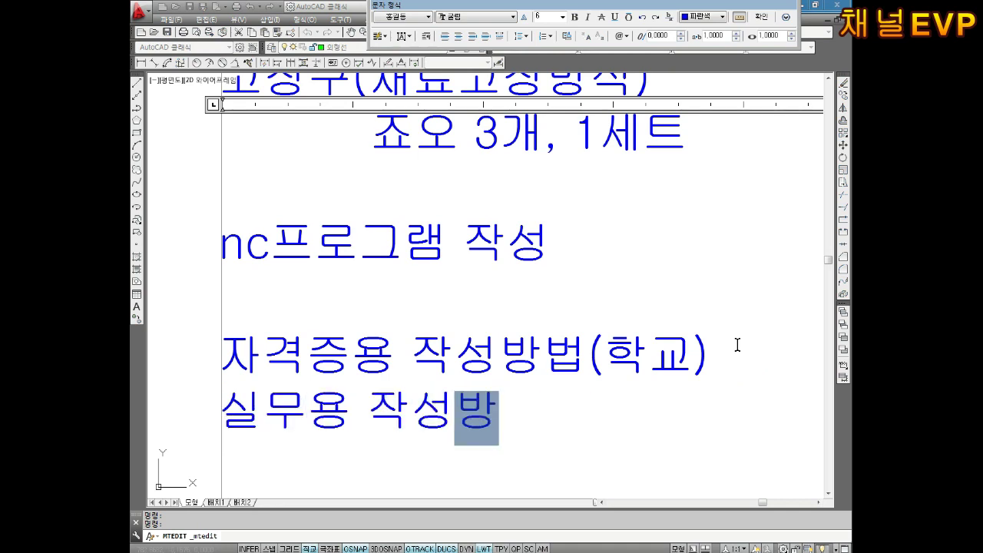
pyautogui.write('(ㅎㅗㅣㅅㅏ')
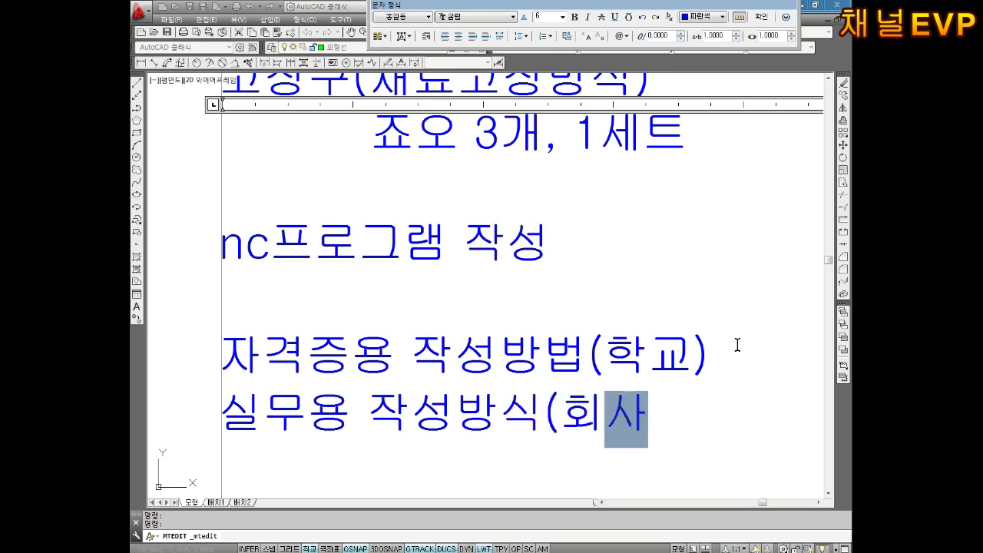
pyautogui.write(')')
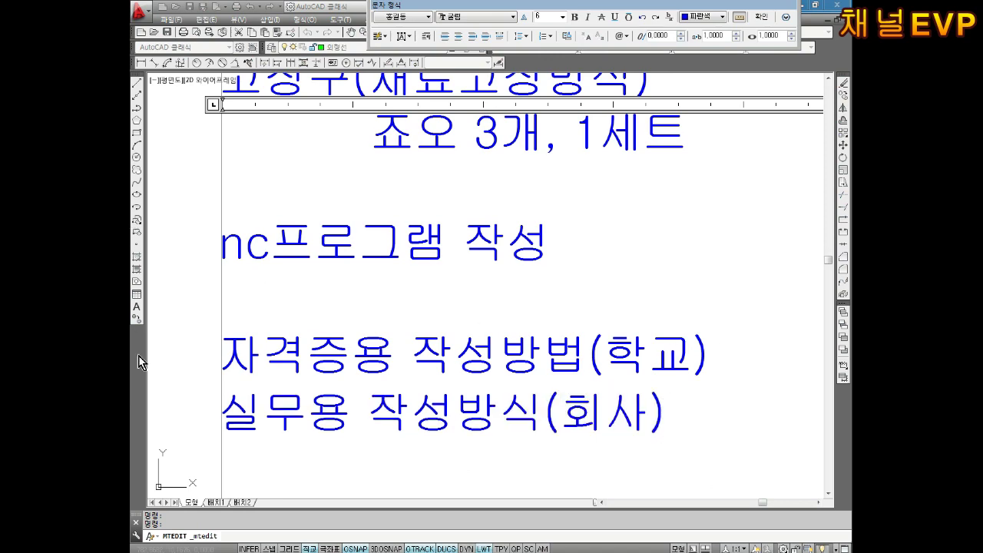
pyautogui.click(179, 341)
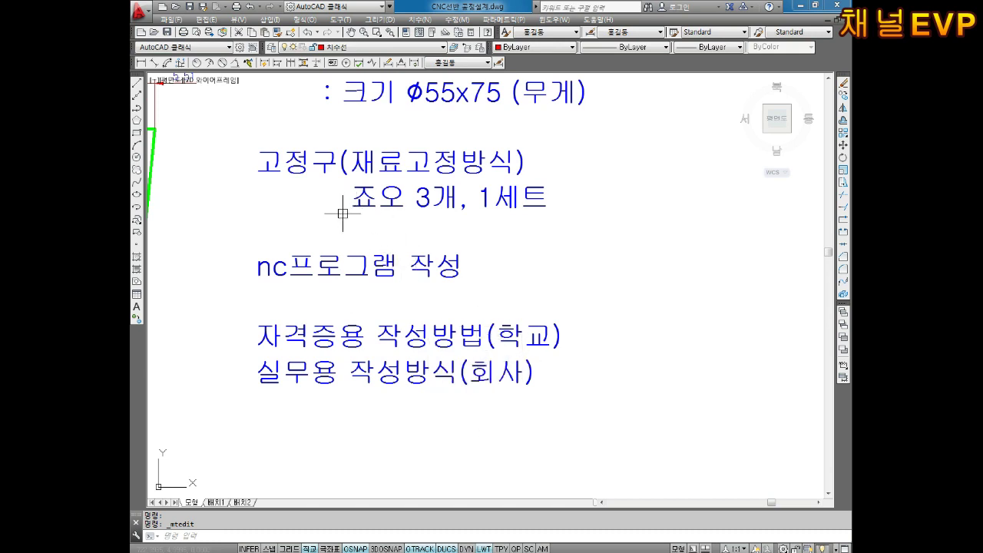
# - Save the drawing
pyautogui.scroll(-3, 342, 214)
pyautogui.scroll(6, 350, 221)
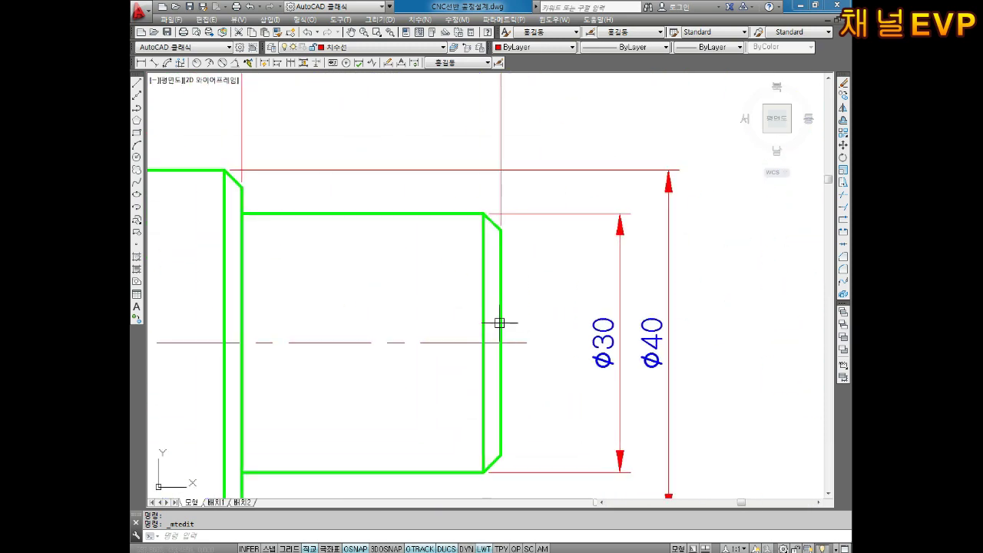
pyautogui.scroll(2, 499, 323)
pyautogui.scroll(-4, 509, 296)
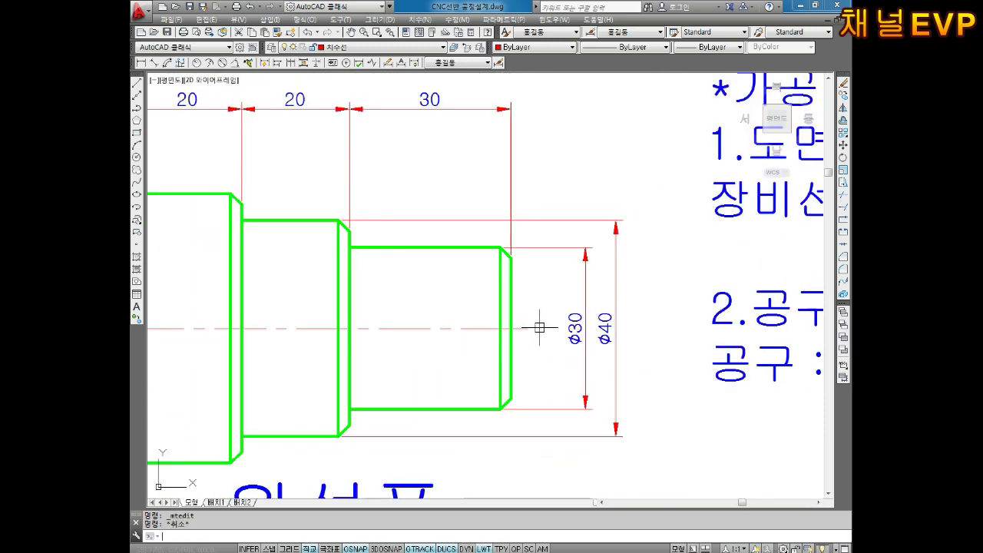
pyautogui.scroll(4, 540, 328)
pyautogui.write('ㅊ')
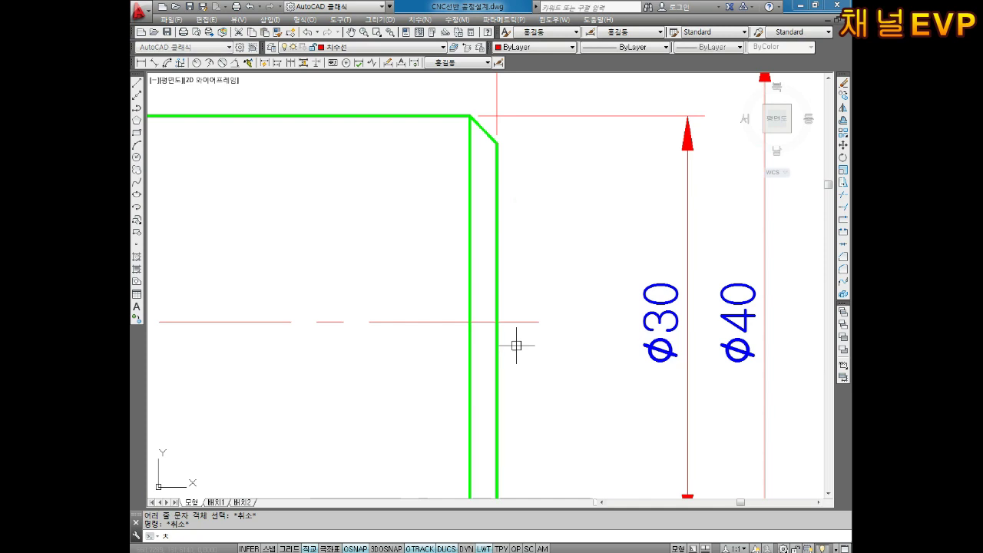
pyautogui.hotkey('ctrl', 's')
# - Draw a small circle centred where the shaft's centreline meets the end face of the ø30 section
pyautogui.write('c')
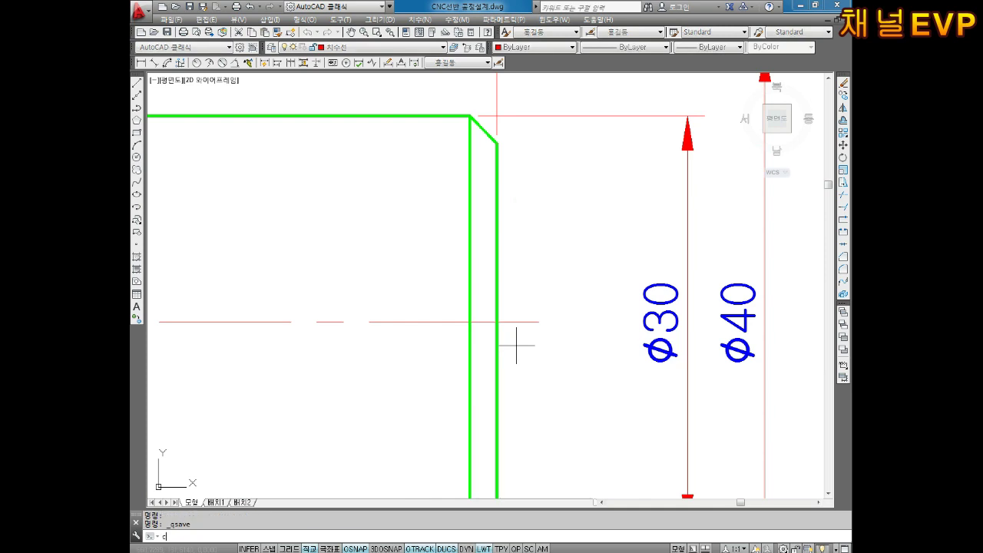
pyautogui.press('Return')
pyautogui.scroll(4, 553, 335)
pyautogui.click(411, 306)
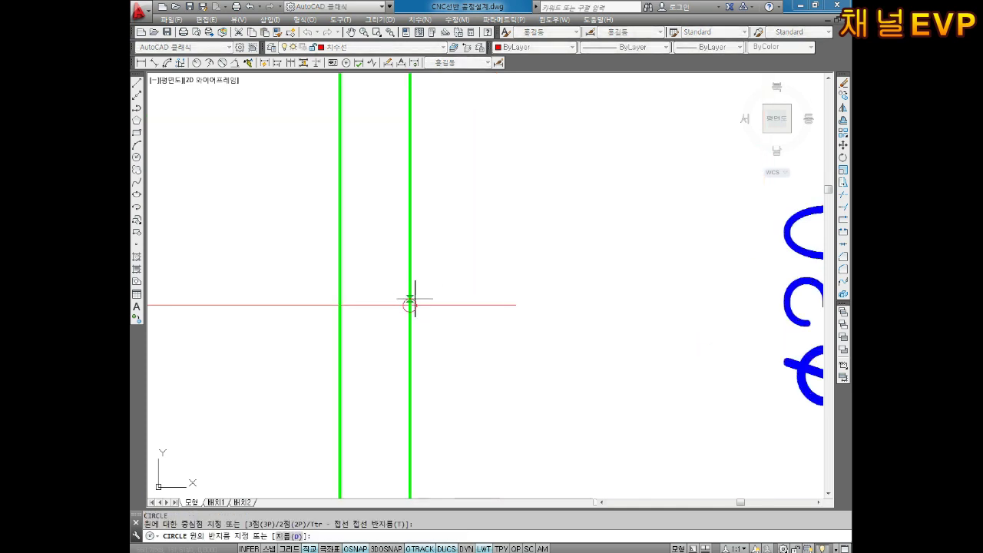
pyautogui.click(426, 285)
pyautogui.moveTo(460, 251); pyautogui.dragTo(490, 334, button='middle')
pyautogui.press('Escape')
pyautogui.press('Escape')
# - Move the small circle to the 윤곽선 layer and make 윤곽선 the current layer
pyautogui.click(455, 382)
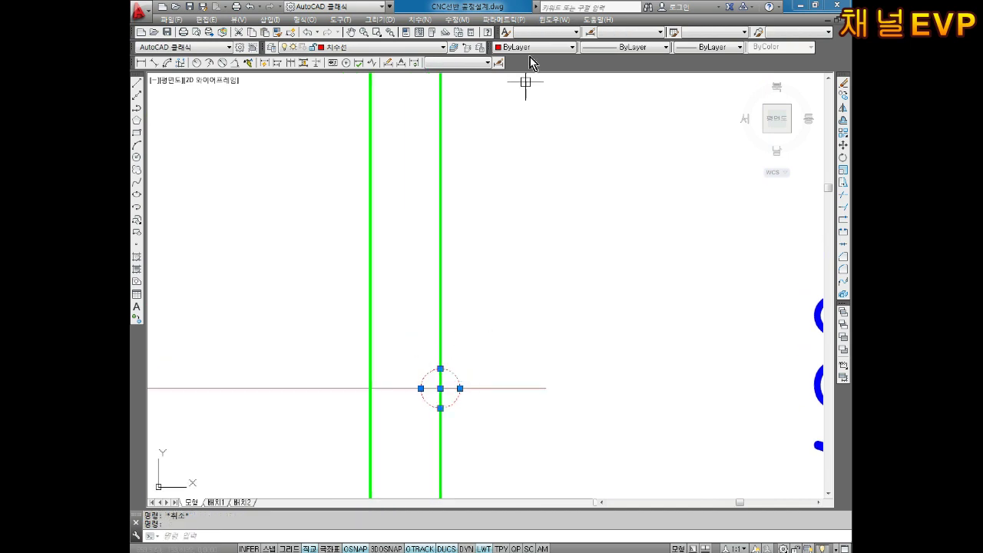
pyautogui.click(335, 51)
pyautogui.click(349, 107)
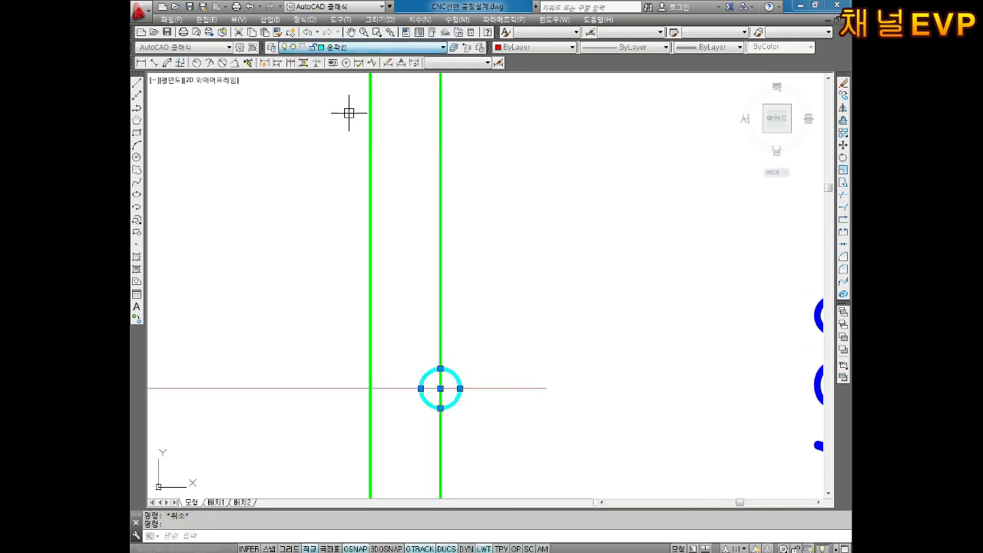
pyautogui.press('Escape')
pyautogui.click(364, 48)
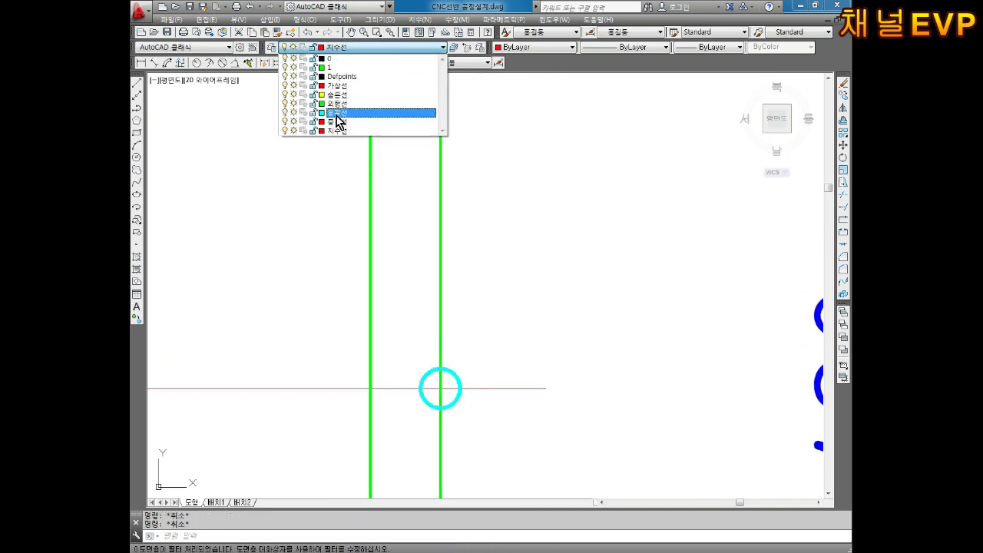
pyautogui.click(337, 113)
# - Draw an upward line arrow with a triangular head just outside the ø30 end face, above the centreline
pyautogui.moveTo(572, 288); pyautogui.dragTo(582, 314, button='middle')
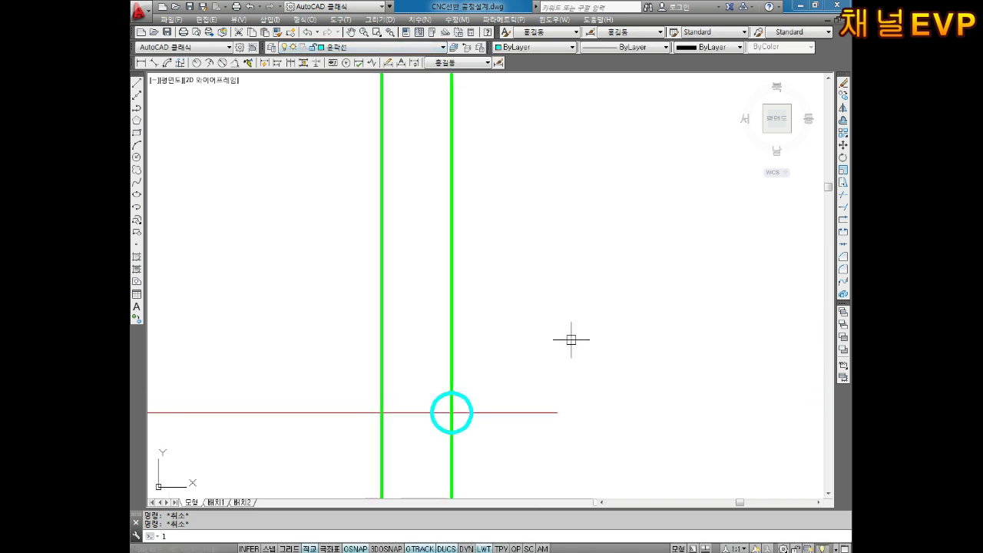
pyautogui.write('l')
pyautogui.press('Return')
pyautogui.click(538, 367)
pyautogui.click(539, 149)
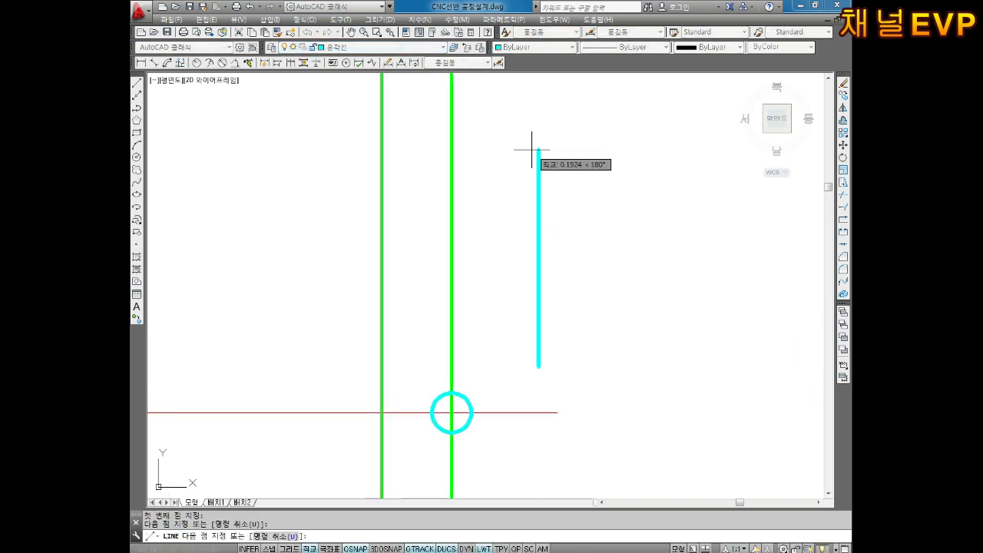
pyautogui.click(517, 194)
pyautogui.click(571, 186)
pyautogui.click(538, 150)
pyautogui.press('Escape')
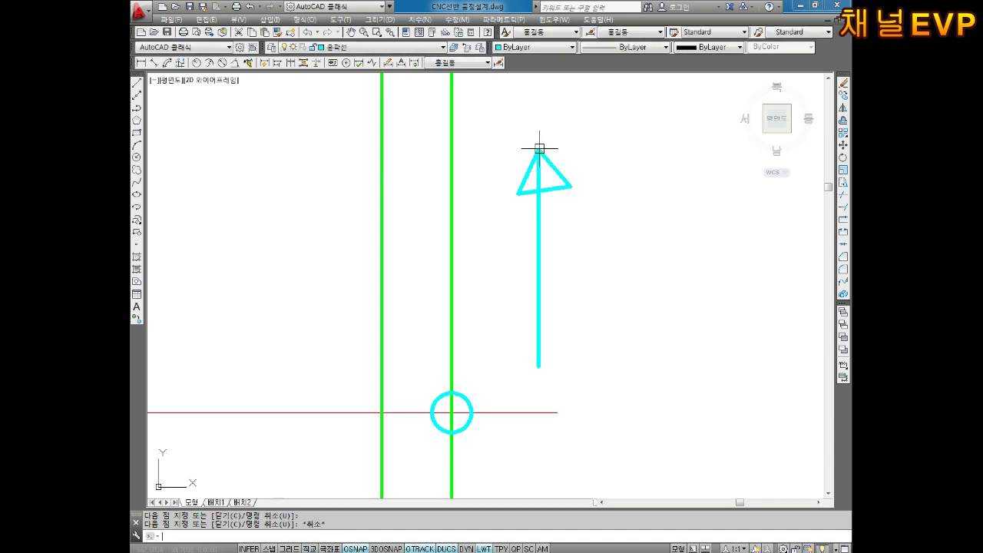
# - Draw a horizontal line arrow with a triangular head above the ø30 section, pointing toward the ø40 shoulder
pyautogui.moveTo(540, 148); pyautogui.dragTo(661, 335, button='middle')
pyautogui.moveTo(570, 217); pyautogui.dragTo(656, 364, button='middle')
pyautogui.scroll(-4, 653, 357)
pyautogui.press('Return')
pyautogui.click(606, 265)
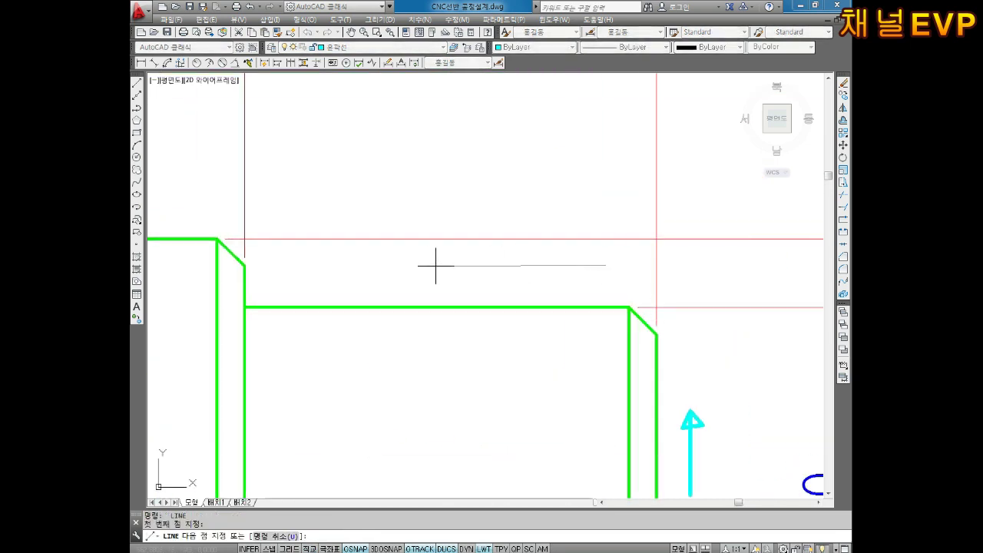
pyautogui.click(428, 266)
pyautogui.click(451, 251)
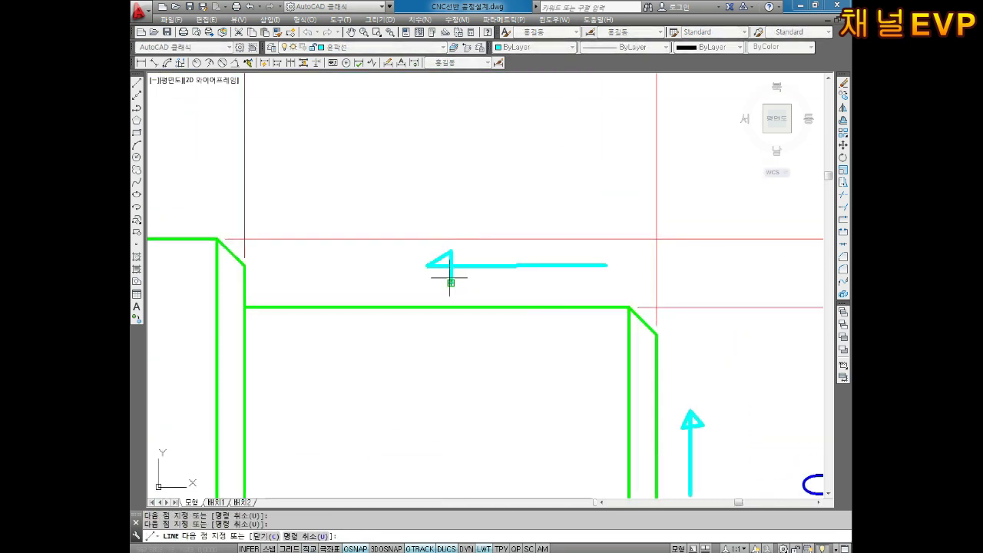
pyautogui.click(428, 266)
pyautogui.press('Escape')
pyautogui.press('Escape')
# - Draw a short upward line arrow with a triangular head beside the shoulder face of the ø40 section
pyautogui.moveTo(428, 285); pyautogui.dragTo(445, 238, button='middle')
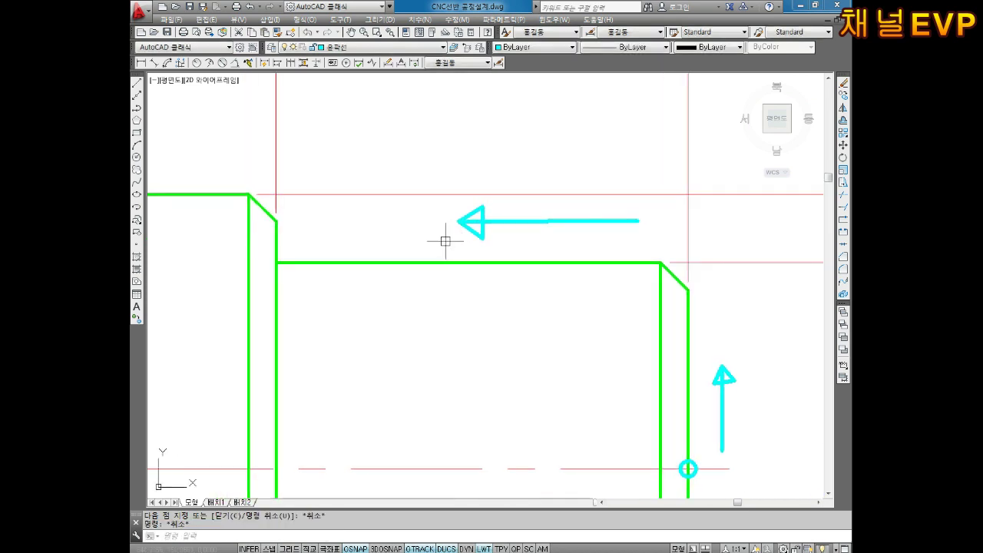
pyautogui.scroll(-4, 485, 313)
pyautogui.scroll(4, 481, 291)
pyautogui.moveTo(627, 336); pyautogui.dragTo(592, 323, button='middle')
pyautogui.press('Escape')
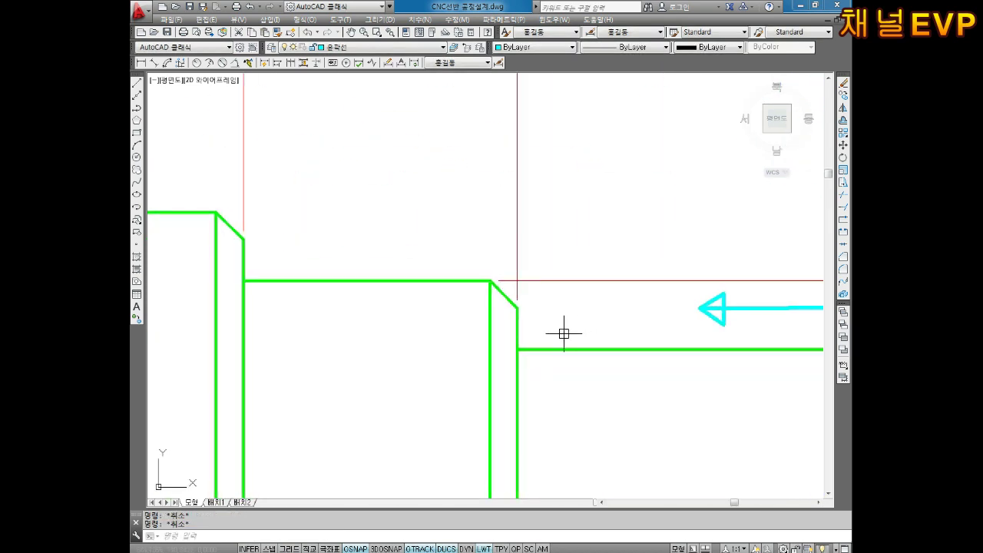
pyautogui.press('space')
pyautogui.click(560, 326)
pyautogui.click(560, 261)
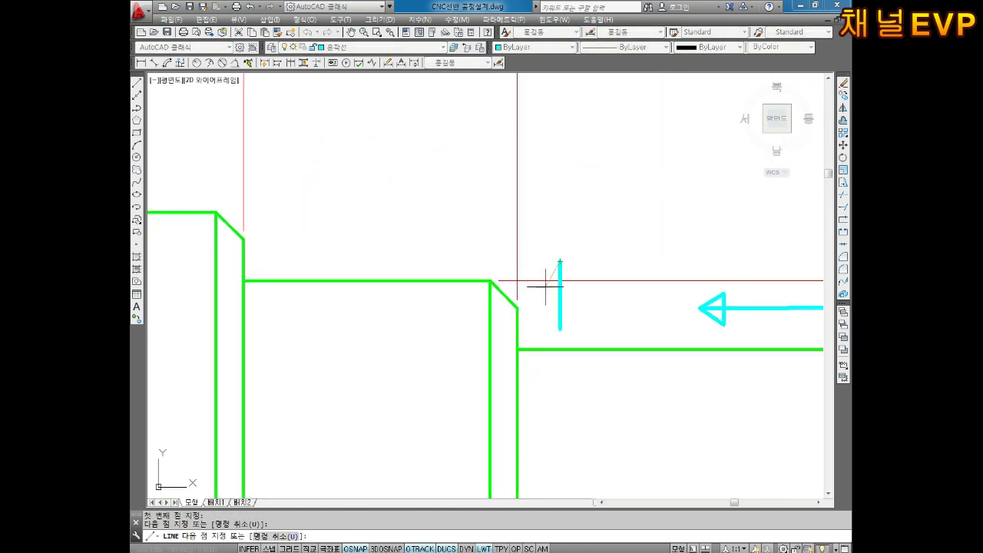
pyautogui.click(546, 288)
pyautogui.click(561, 261)
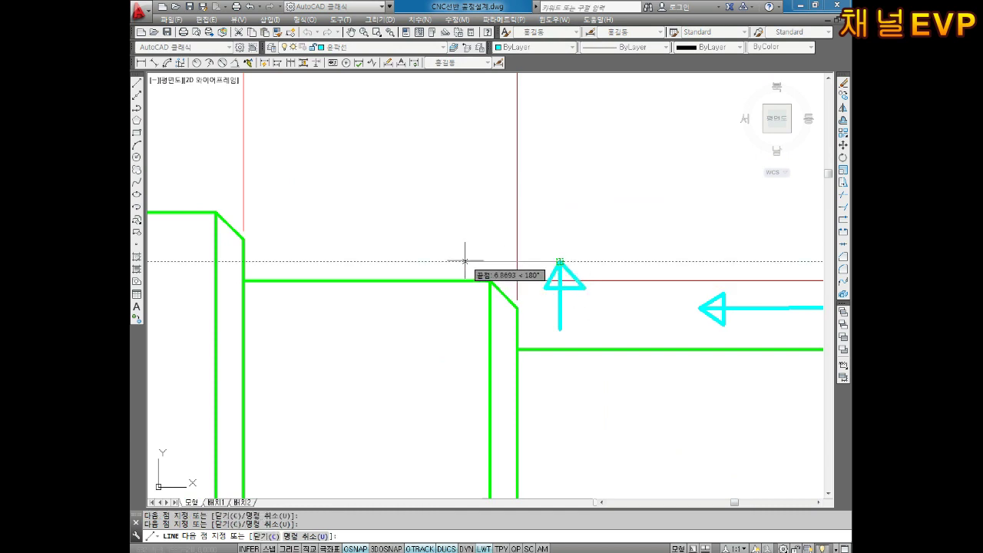
# - Draw a horizontal line arrow with a triangular head above the ø40 section, pointing toward the ø50 shoulder
pyautogui.press('Escape')
pyautogui.moveTo(486, 266); pyautogui.dragTo(528, 269, button='middle')
pyautogui.press('space')
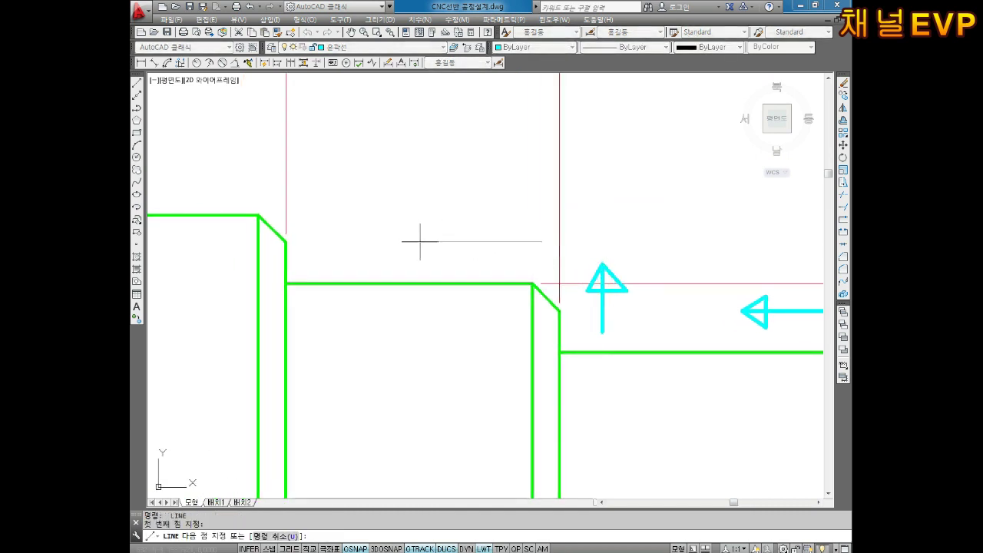
pyautogui.click(351, 242)
pyautogui.click(377, 228)
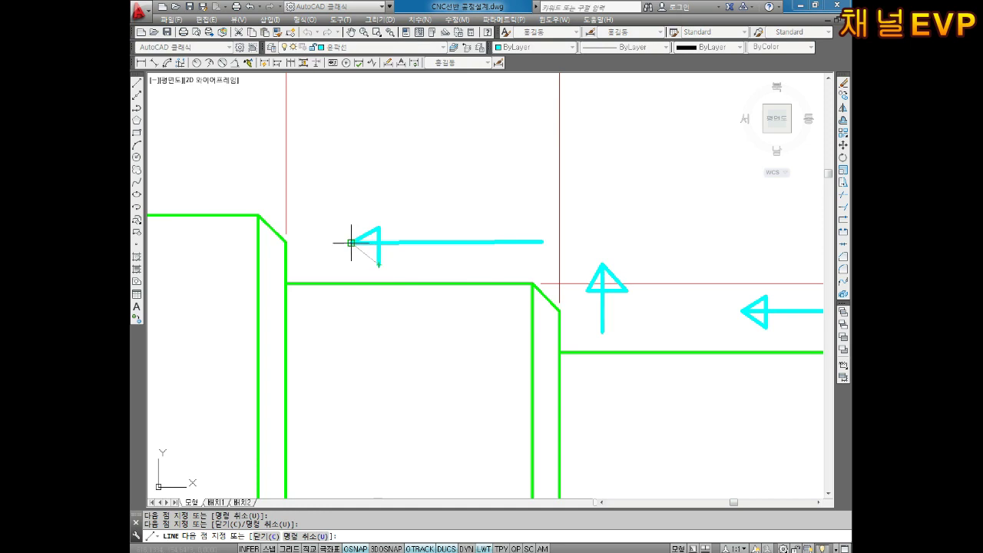
pyautogui.click(352, 243)
pyautogui.moveTo(339, 230); pyautogui.dragTo(589, 277, button='middle')
pyautogui.press('Escape')
# - Draw a short upward line arrow with a triangular head beside the shoulder face of the ø50 section
pyautogui.press('space')
pyautogui.click(567, 312)
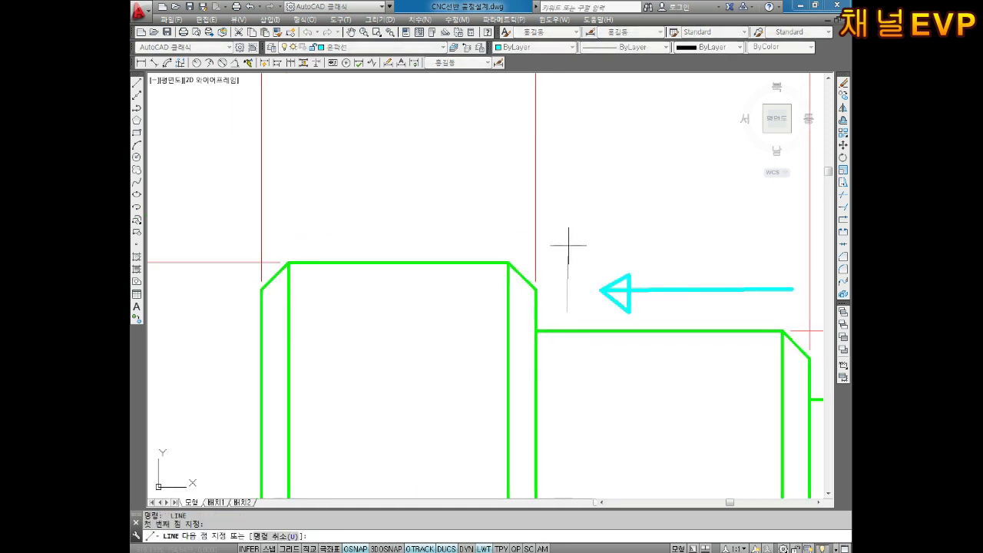
pyautogui.click(567, 244)
pyautogui.click(557, 262)
pyautogui.click(585, 262)
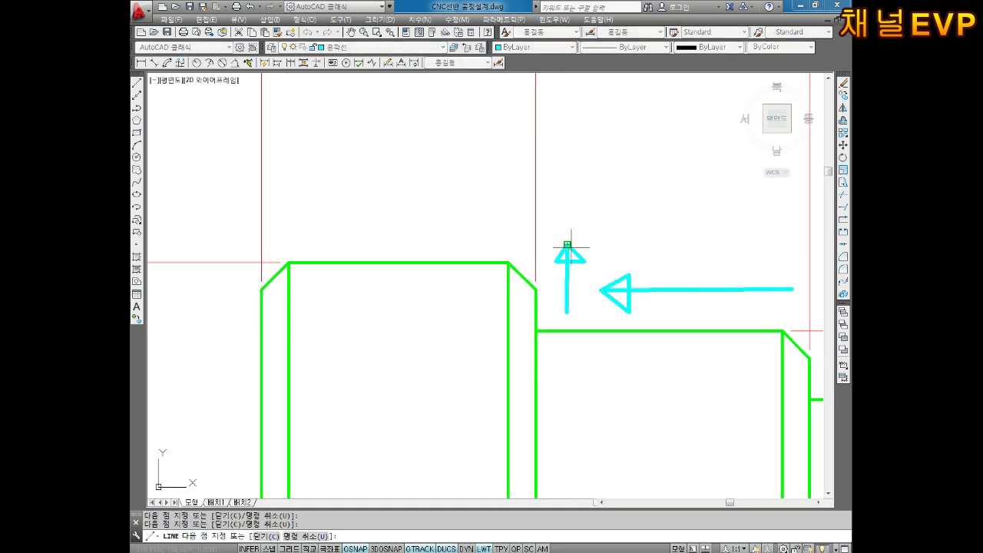
pyautogui.press('Escape')
pyautogui.press('Escape')
# - Examine the tool path arrows on the finished-part drawing together with the stock drawing and the machining process note
pyautogui.scroll(-8, 575, 252)
pyautogui.scroll(2, 635, 292)
pyautogui.moveTo(634, 292); pyautogui.dragTo(512, 250, button='middle')
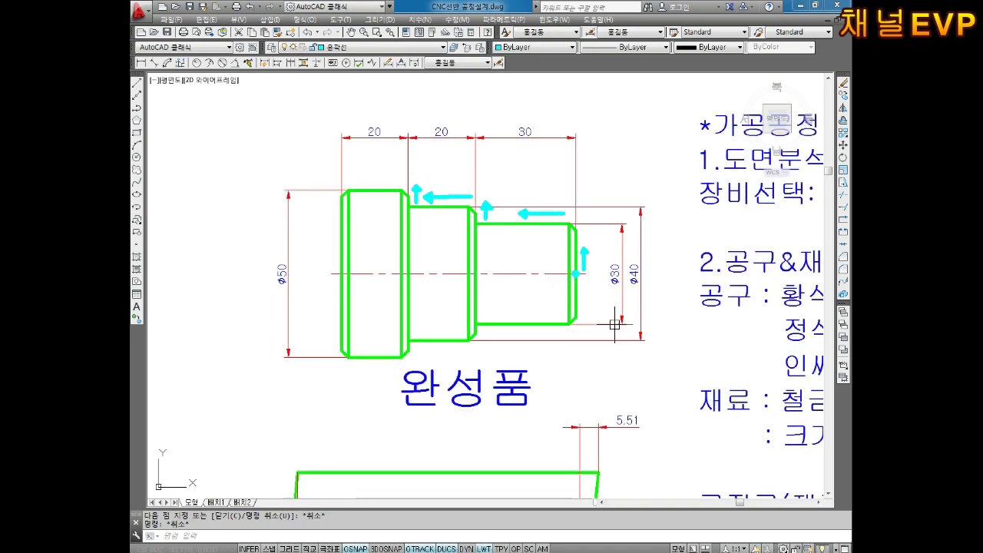
pyautogui.moveTo(615, 325)
pyautogui.mouseDown(button='middle')
pyautogui.moveTo(522, 255)
pyautogui.moveTo(459, 225)
pyautogui.moveTo(446, 77)
pyautogui.mouseUp(button='middle')
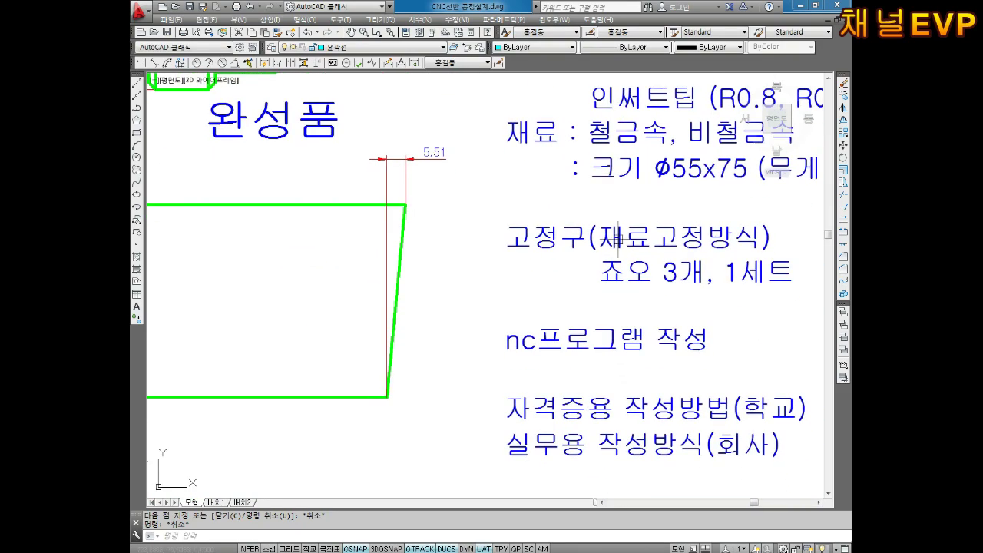
pyautogui.moveTo(445, 199); pyautogui.dragTo(570, 322, button='middle')
pyautogui.scroll(-3, 508, 270)
pyautogui.scroll(3, 490, 193)
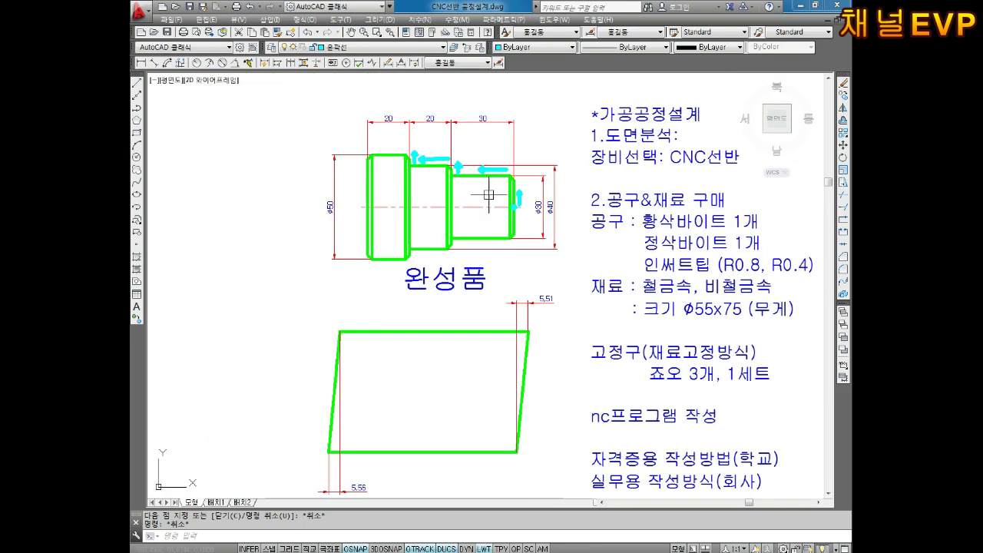
# - Copy the dimensioned stepped shaft with its tool path arrows to the free space directly above the original, beside the 4-1 label
pyautogui.moveTo(490, 191); pyautogui.dragTo(517, 263, button='middle')
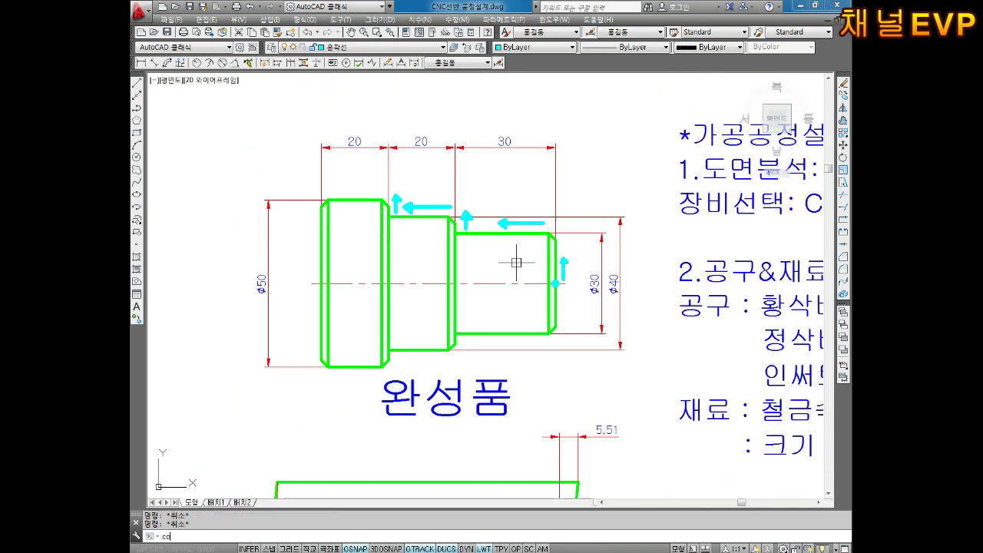
pyautogui.press('Return')
pyautogui.click(617, 128)
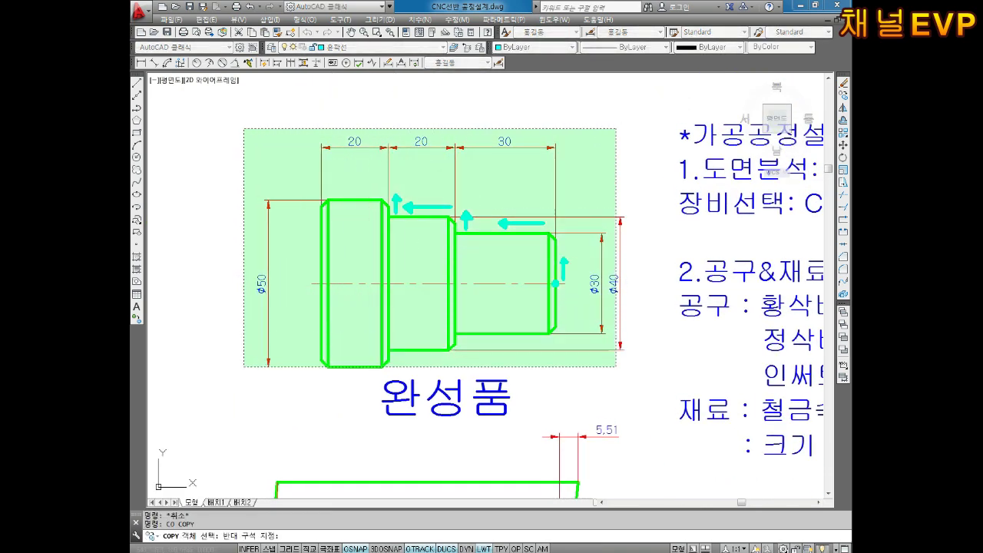
pyautogui.click(244, 366)
pyautogui.press('Return')
pyautogui.click(416, 284)
pyautogui.moveTo(415, 234); pyautogui.dragTo(423, 338, button='middle')
pyautogui.scroll(-3, 423, 338)
pyautogui.moveTo(424, 206); pyautogui.dragTo(424, 249, button='middle')
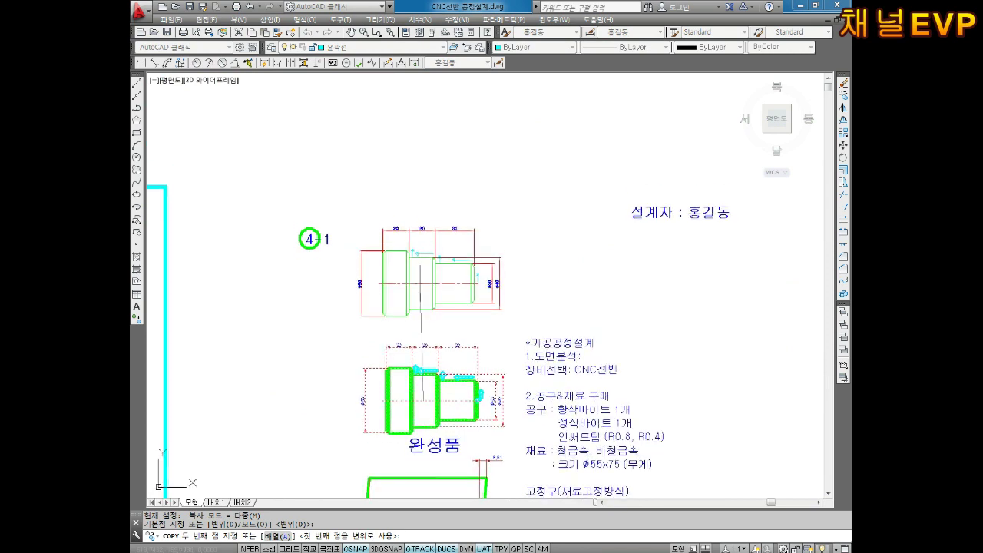
pyautogui.click(423, 272)
pyautogui.press('Escape')
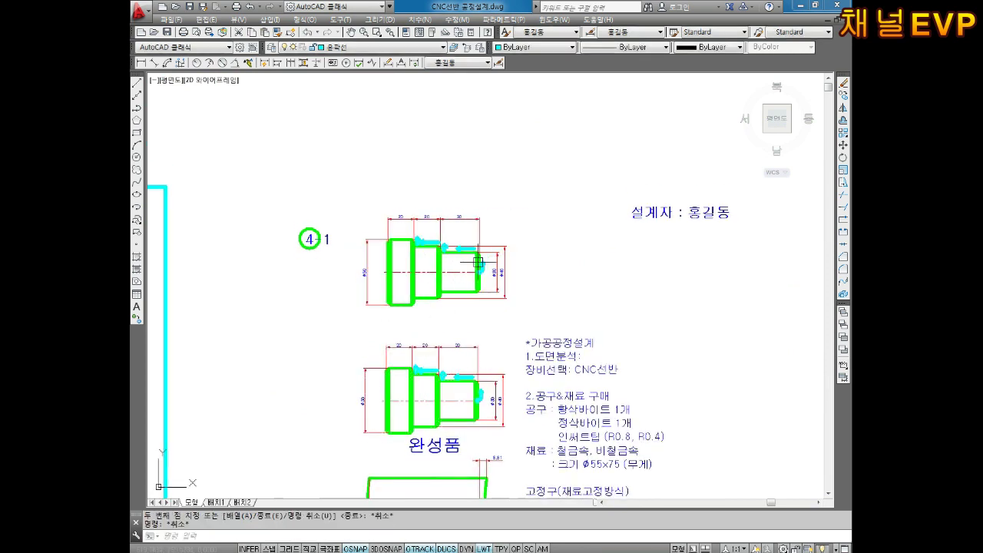
# - Delete the cyan upward arrow beside the end face of the upper shaft drawing
pyautogui.scroll(6, 478, 262)
pyautogui.click(500, 228)
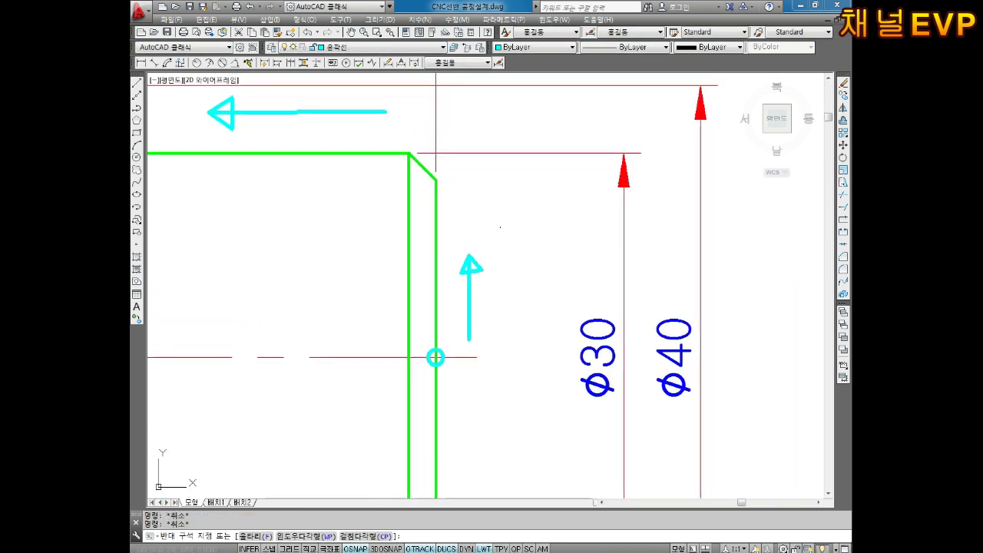
pyautogui.click(453, 344)
pyautogui.press('Delete')
pyautogui.moveTo(468, 318); pyautogui.dragTo(468, 372, button='middle')
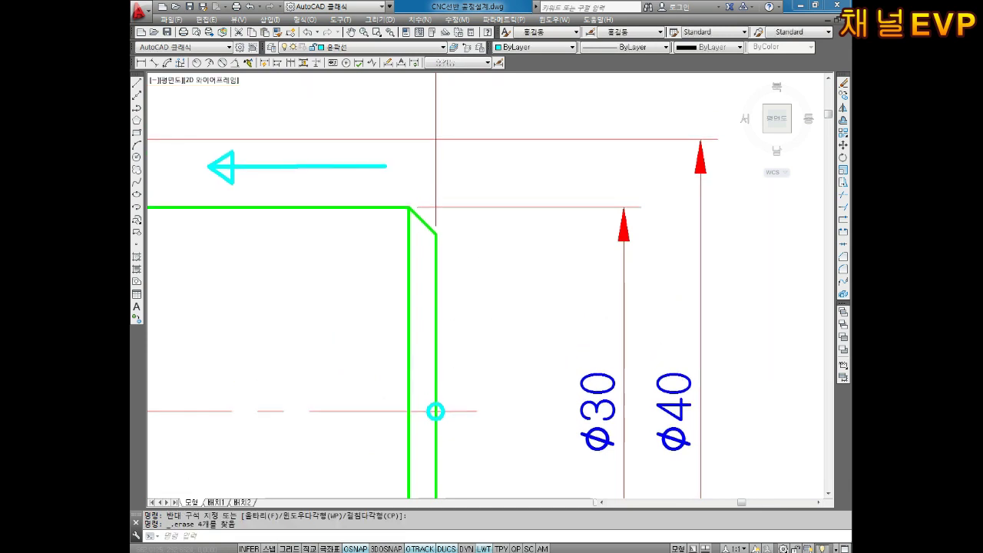
# - Draw a downward arrow with a triangular head beside the upper shaft's end face using the Line command
pyautogui.press('Escape')
pyautogui.press('Escape')
pyautogui.press('Return')
pyautogui.click(478, 178)
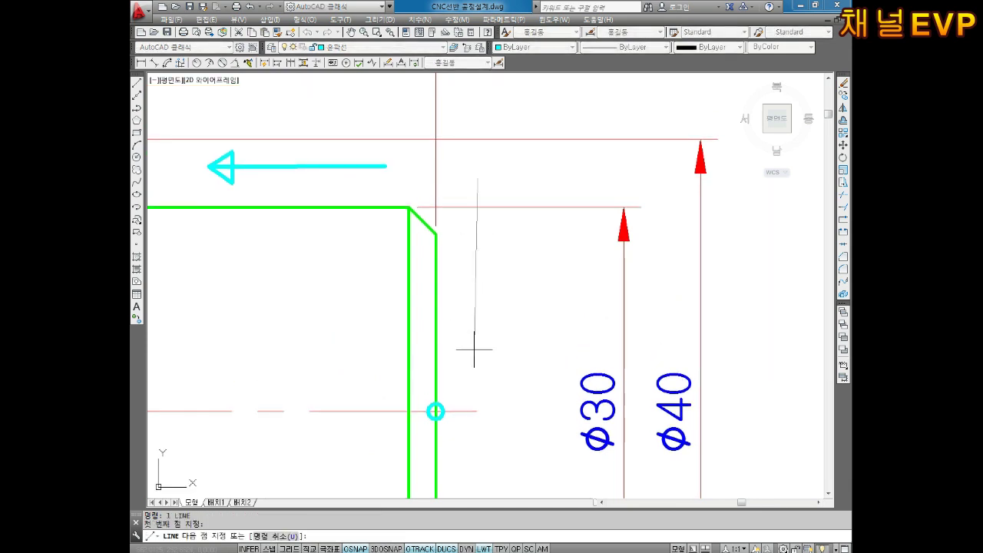
pyautogui.click(474, 350)
pyautogui.click(457, 329)
pyautogui.click(492, 329)
pyautogui.click(474, 349)
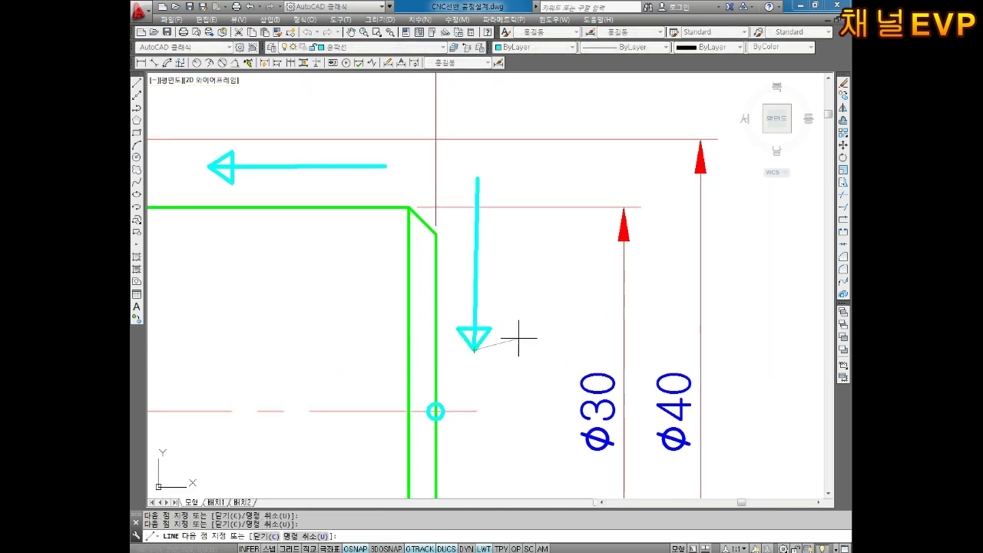
pyautogui.press('Escape')
pyautogui.press('Escape')
pyautogui.moveTo(519, 339); pyautogui.dragTo(517, 255, button='middle')
pyautogui.scroll(-4, 502, 219)
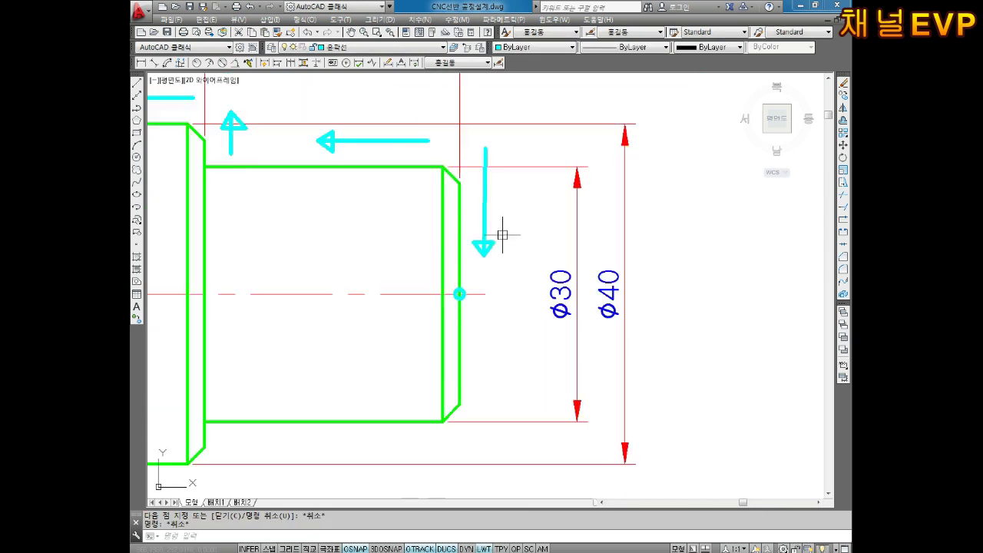
pyautogui.moveTo(412, 254); pyautogui.dragTo(482, 315, button='middle')
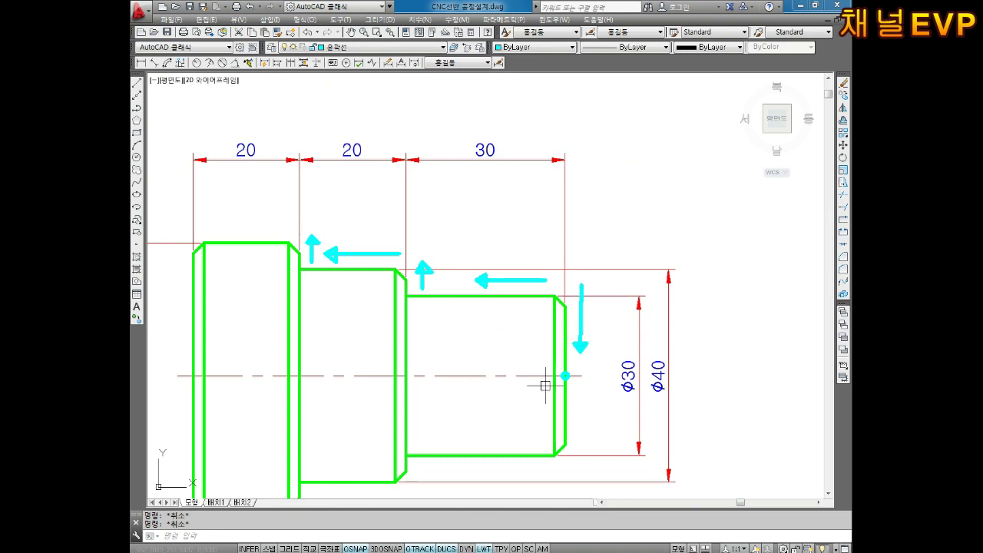
pyautogui.scroll(4, 542, 309)
pyautogui.click(589, 210)
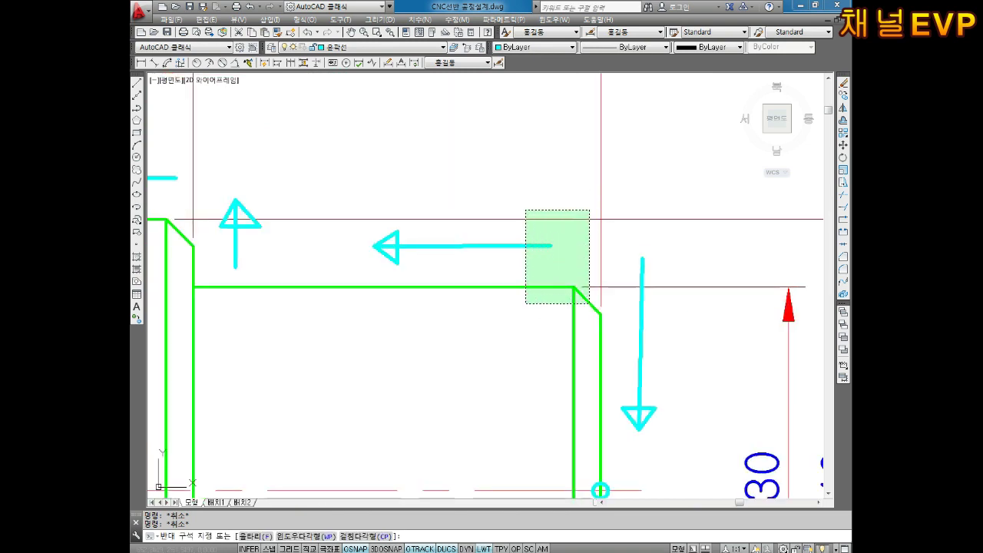
pyautogui.press('Escape')
pyautogui.click(484, 193)
pyautogui.click(373, 255)
pyautogui.press('Escape')
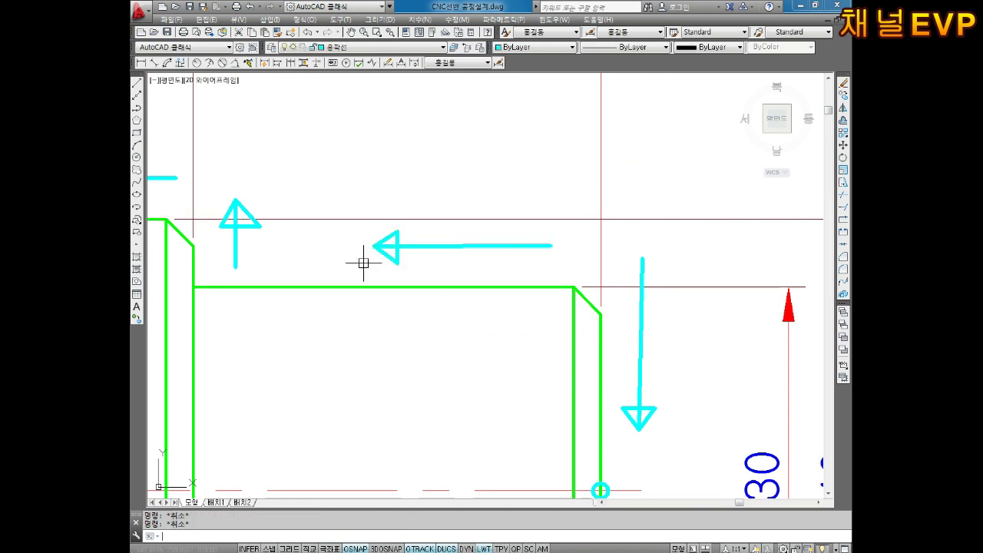
# - Delete the small cyan circle where the centreline meets the upper shaft's end face
pyautogui.moveTo(622, 423); pyautogui.dragTo(588, 279, button='middle')
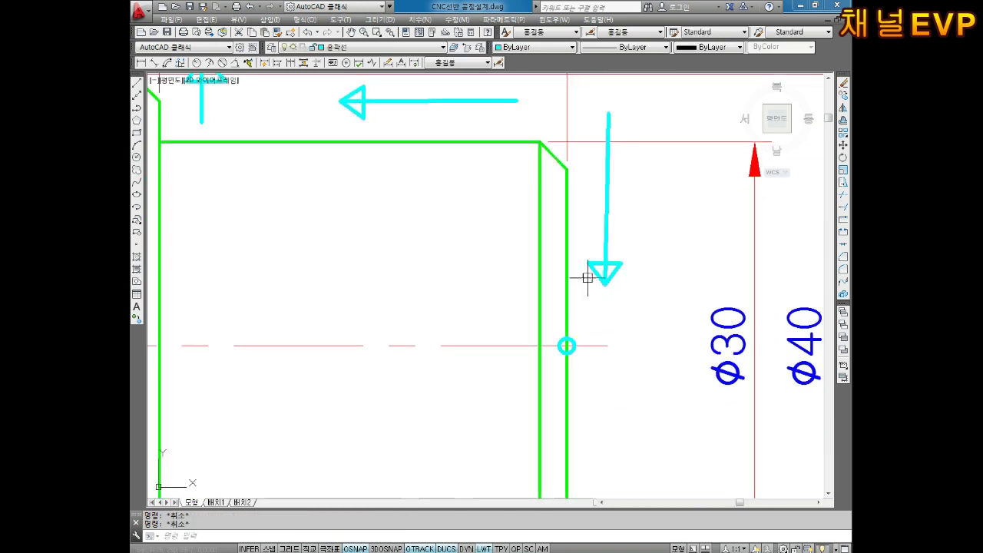
pyautogui.scroll(2, 578, 343)
pyautogui.click(566, 345)
pyautogui.press('Delete')
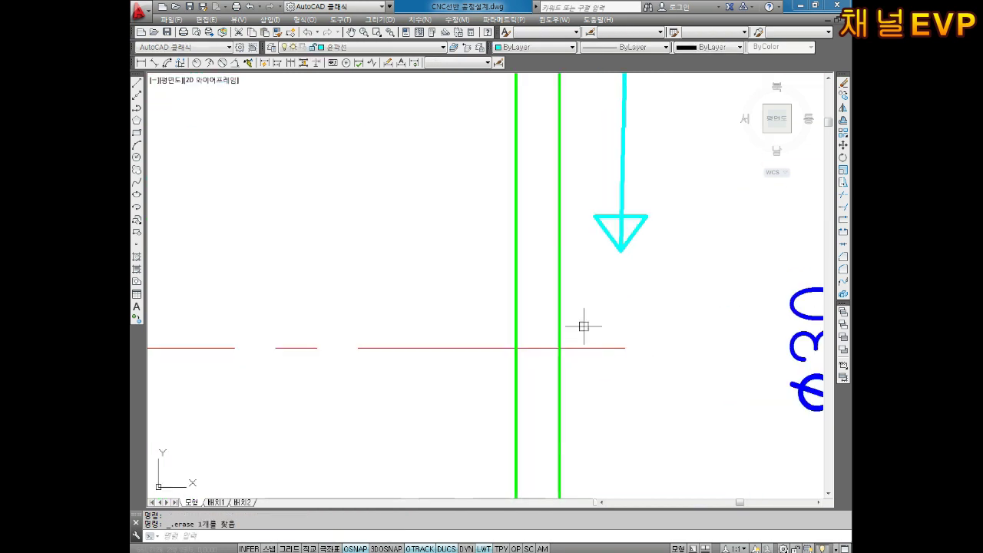
# - Place a quick leader pointing at the circle on the lower shaft's end face, running diagonally down and away from the part
pyautogui.scroll(-6, 587, 192)
pyautogui.scroll(-5, 591, 190)
pyautogui.scroll(9, 553, 249)
pyautogui.moveTo(589, 229); pyautogui.dragTo(507, 304, button='middle')
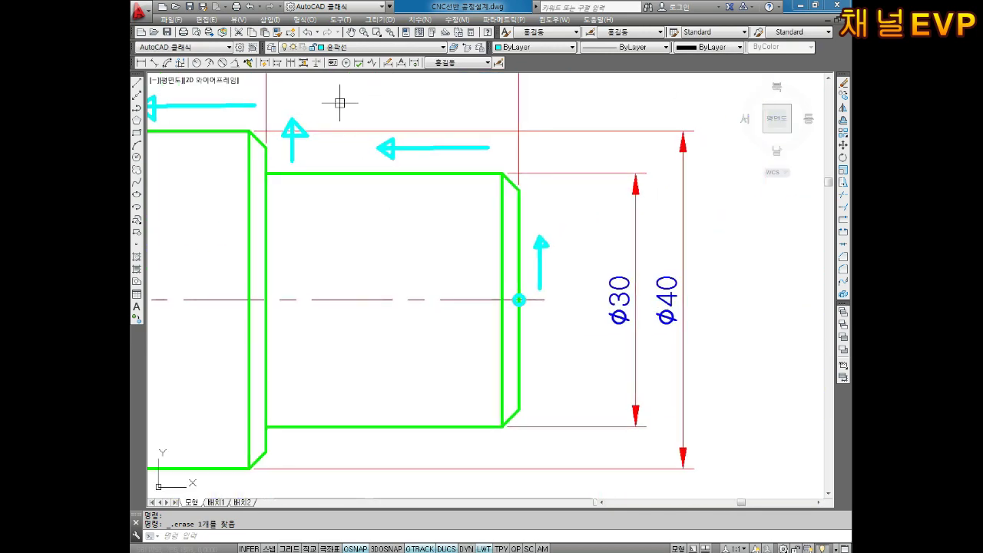
pyautogui.press('Escape')
pyautogui.press('Escape')
pyautogui.click(248, 64)
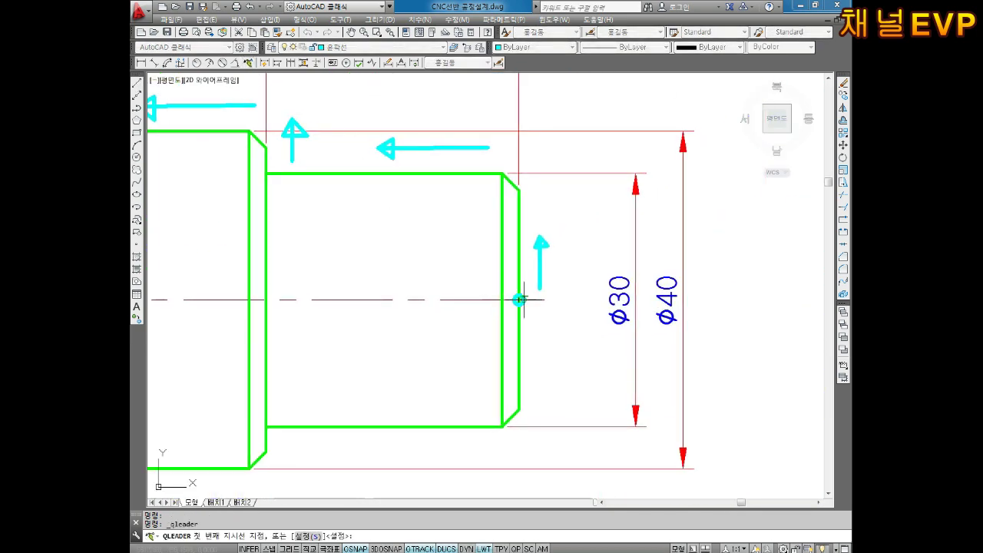
pyautogui.click(519, 300)
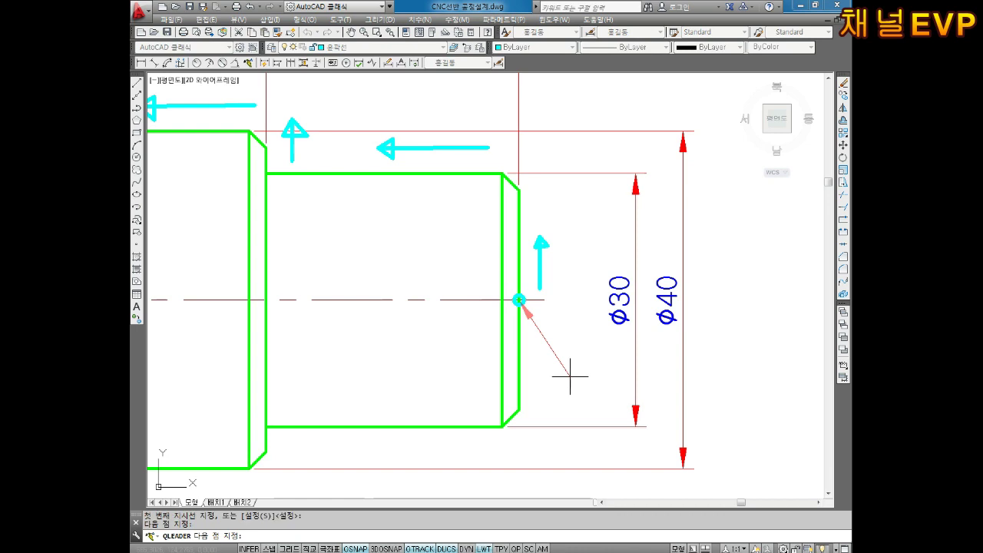
pyautogui.click(570, 376)
pyautogui.press('Return')
pyautogui.press('Return')
pyautogui.press('Return')
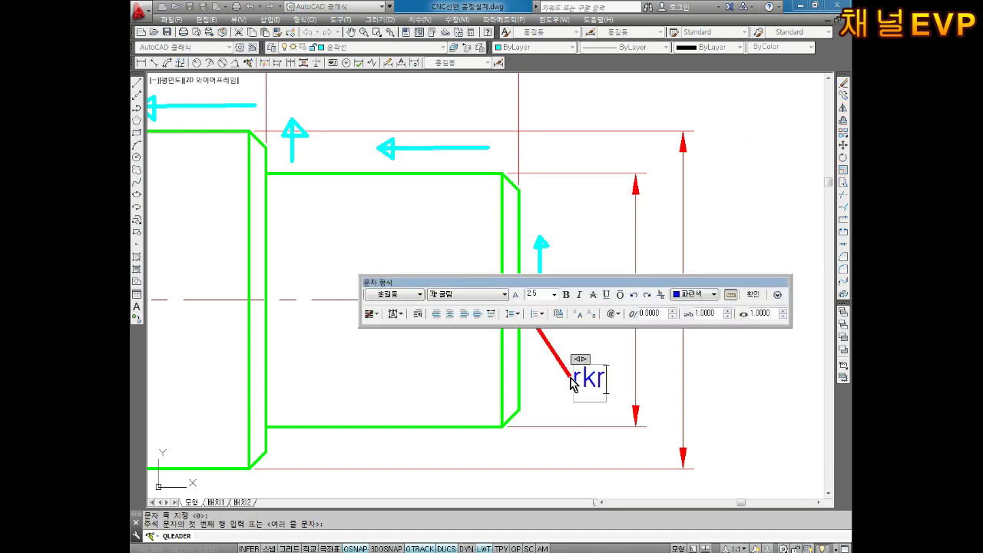
# - Enter "가공 시작점" as the leader's text and finish the annotation
pyautogui.write('가공 시작')
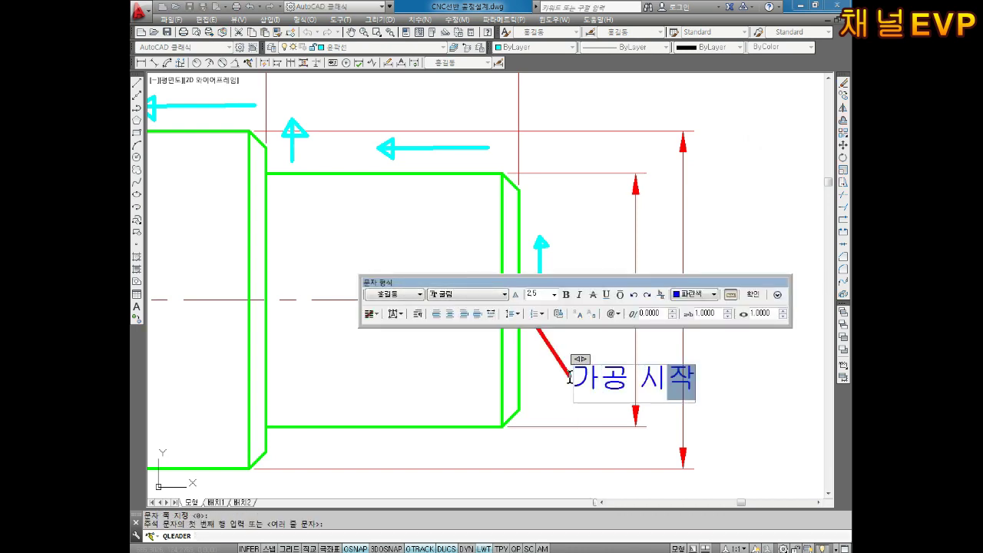
pyautogui.write(' 표ㅗ')
pyautogui.press('BackSpace')
pyautogui.press('BackSpace')
pyautogui.press('BackSpace')
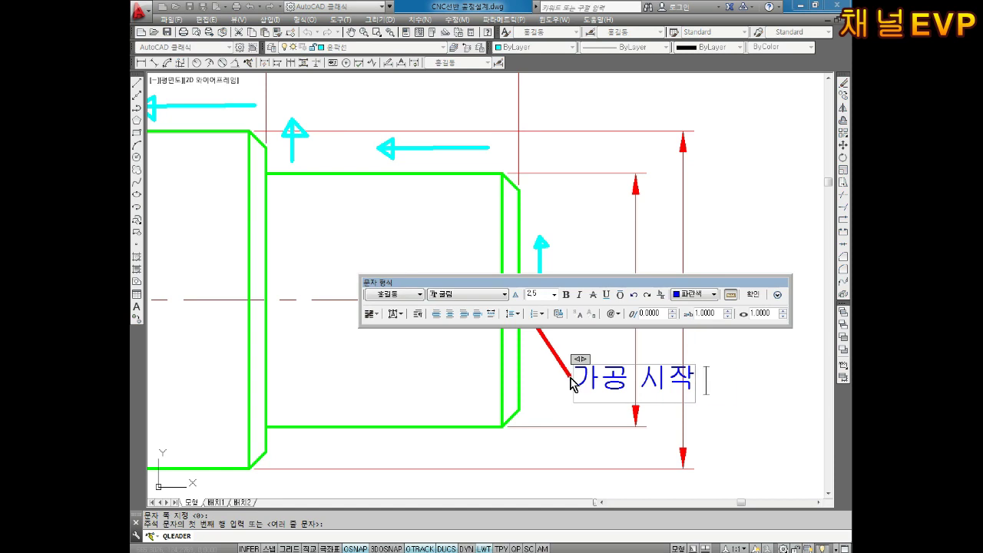
pyautogui.write('자ㅓ')
pyautogui.press('BackSpace')
pyautogui.press('BackSpace')
pyautogui.write('점')
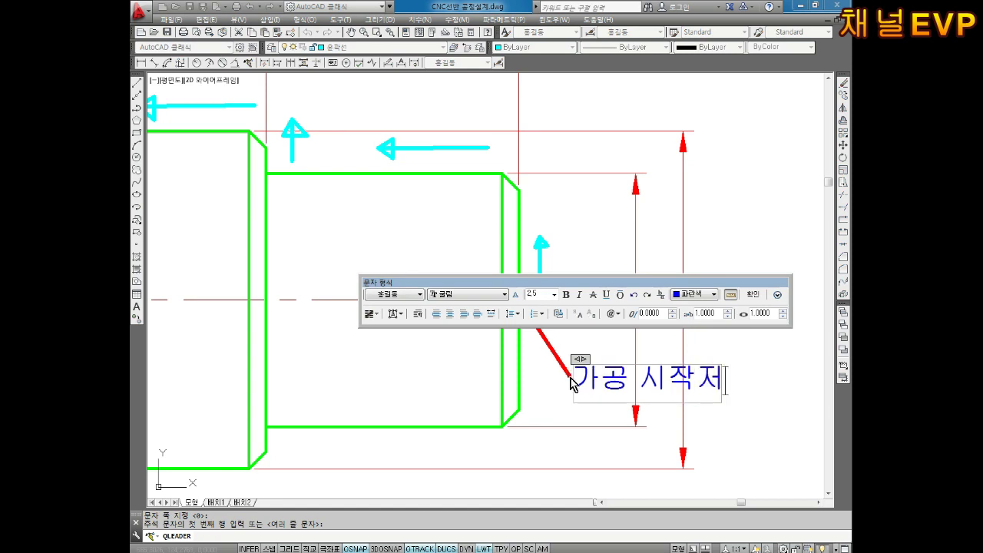
pyautogui.click(764, 443)
pyautogui.press('Escape')
# - Draw a small circle centred on the upper shaft's chamfer corner at the top of the end face
pyautogui.scroll(-2, 764, 429)
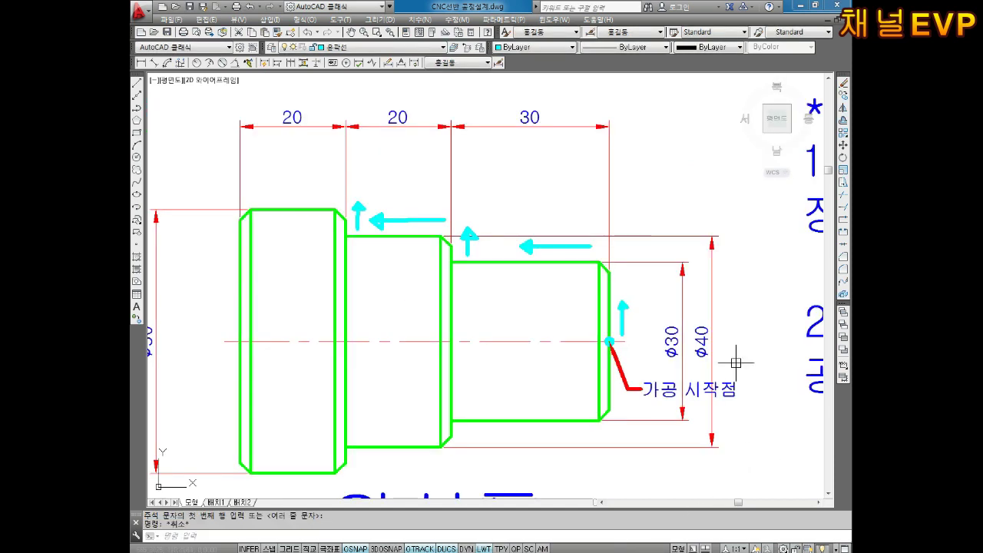
pyautogui.moveTo(632, 260); pyautogui.dragTo(577, 263, button='middle')
pyautogui.moveTo(580, 139)
pyautogui.mouseDown(button='middle')
pyautogui.moveTo(578, 258)
pyautogui.moveTo(546, 335)
pyautogui.mouseUp(button='middle')
pyautogui.scroll(-3, 578, 259)
pyautogui.scroll(2, 555, 285)
pyautogui.scroll(6, 541, 266)
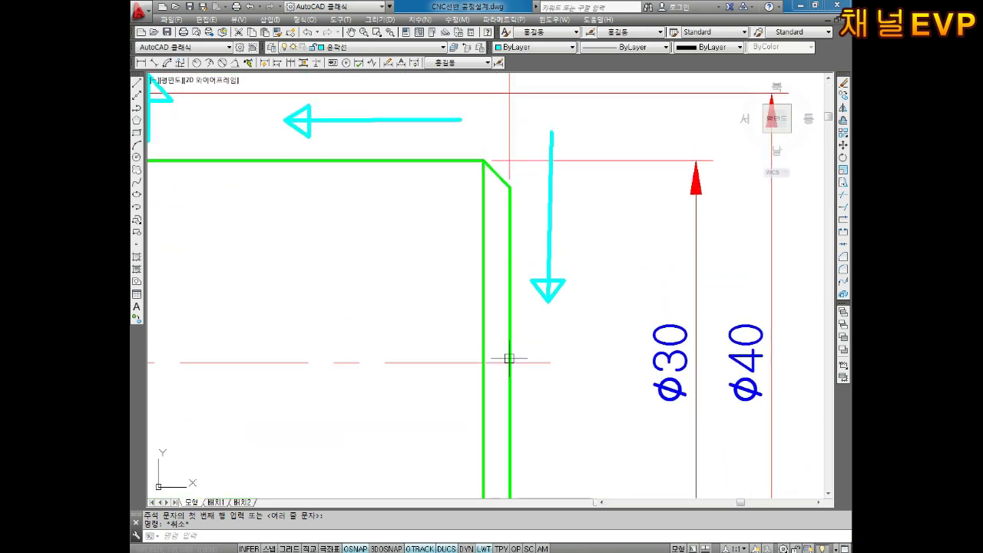
pyautogui.moveTo(526, 178); pyautogui.dragTo(540, 261, button='middle')
pyautogui.scroll(2, 538, 245)
pyautogui.write('ㅊ')
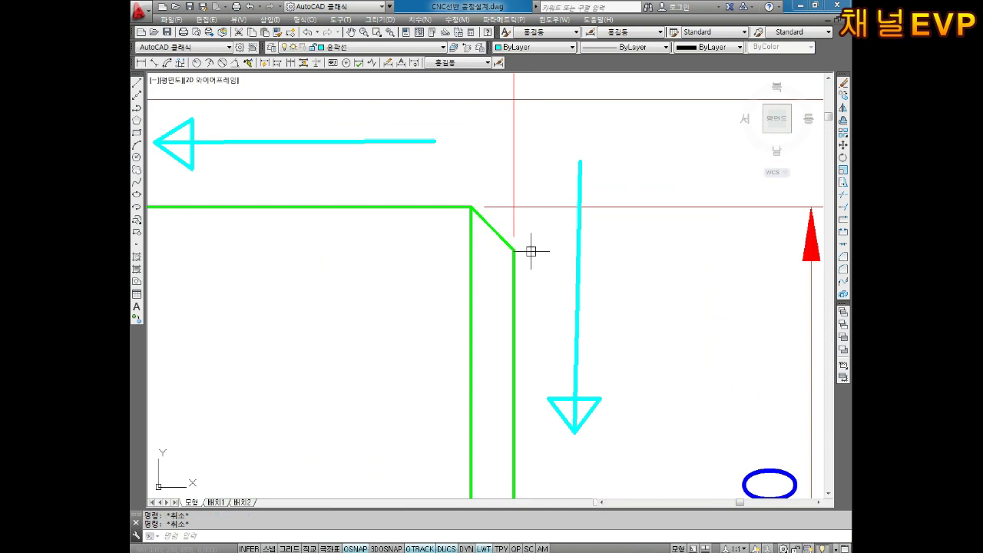
pyautogui.press('Return')
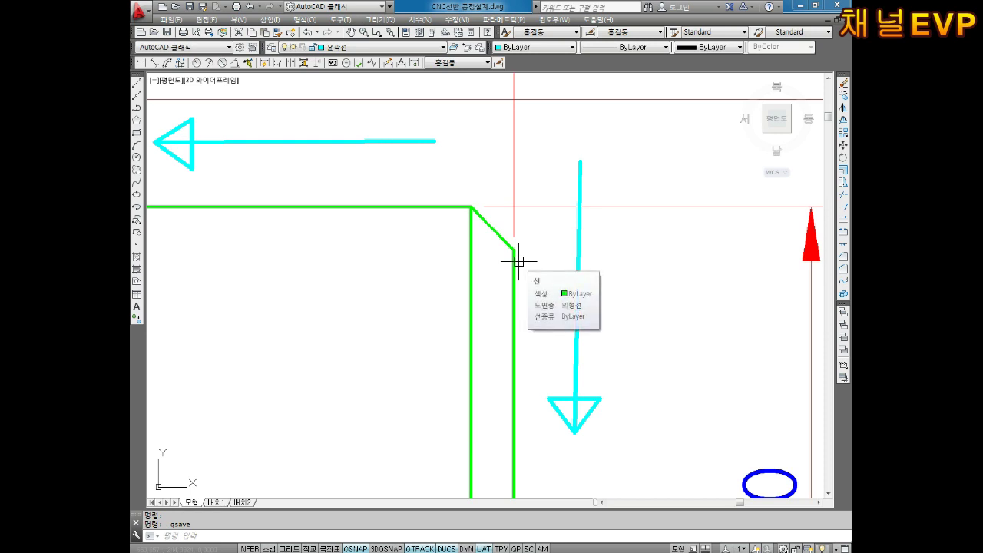
pyautogui.write('c')
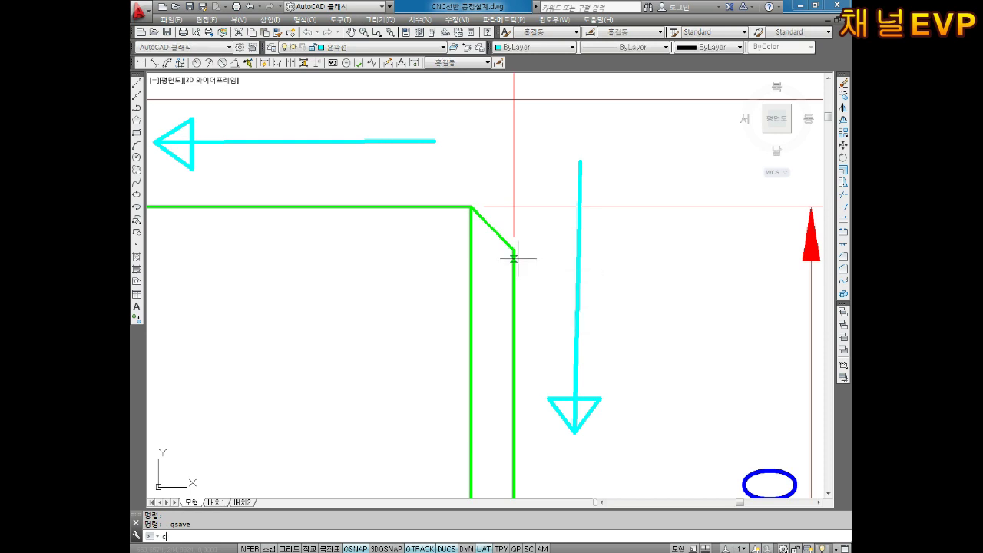
pyautogui.press('Return')
pyautogui.click(515, 250)
pyautogui.press('Escape')
pyautogui.press('Escape')
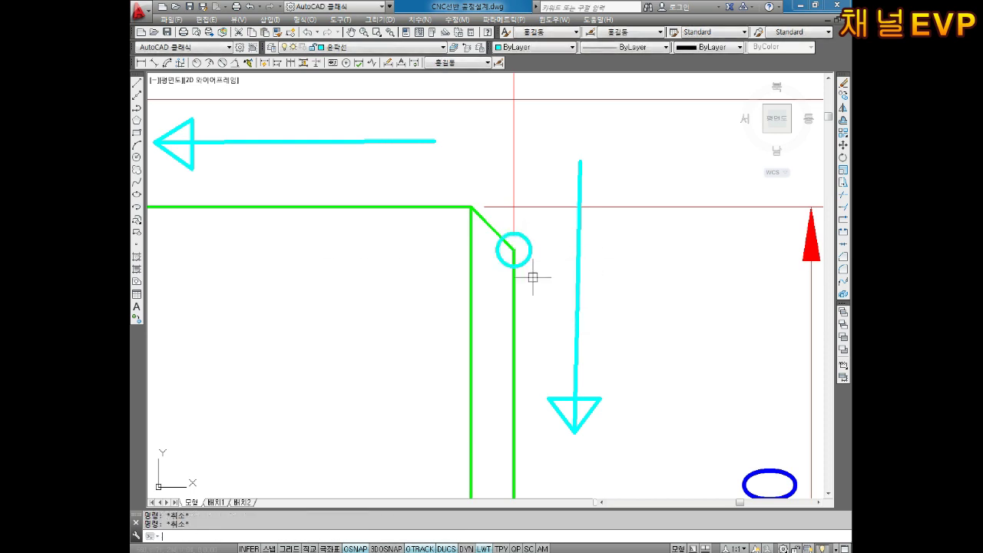
# - Copy the "가공 시작점" leader and its text from the lower shaft to the free space above the upper shaft's end
pyautogui.scroll(-6, 538, 261)
pyautogui.moveTo(603, 265); pyautogui.dragTo(576, 182, button='middle')
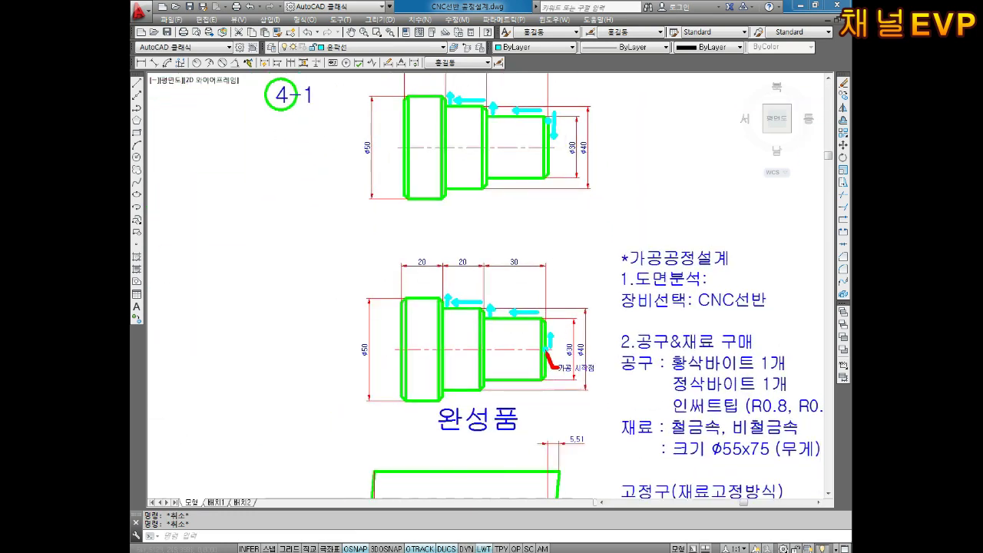
pyautogui.scroll(5, 569, 357)
pyautogui.press('Return')
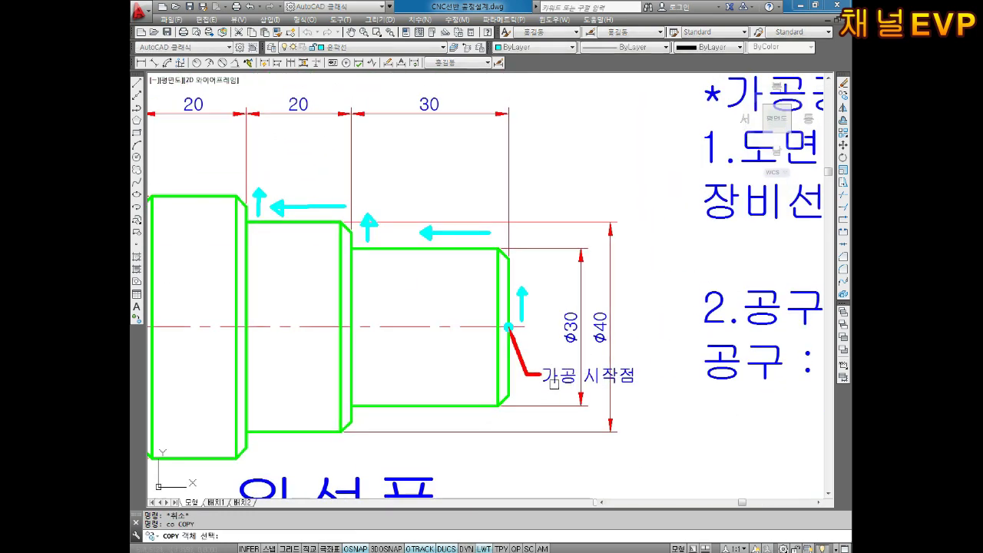
pyautogui.click(536, 371)
pyautogui.press('Return')
pyautogui.scroll(7, 511, 333)
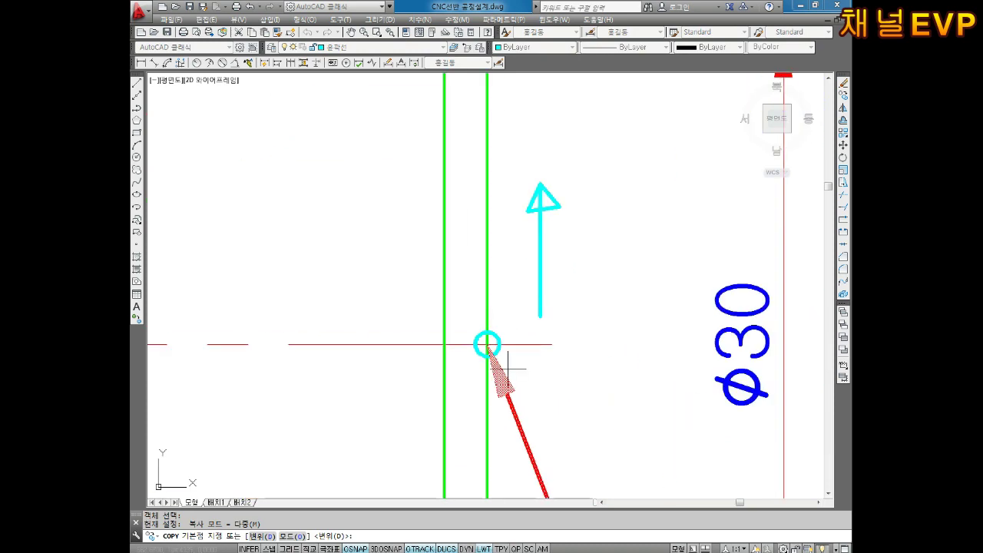
pyautogui.click(487, 344)
pyautogui.scroll(-6, 526, 313)
pyautogui.moveTo(548, 153); pyautogui.dragTo(540, 279, button='middle')
pyautogui.moveTo(530, 103); pyautogui.dragTo(522, 275, button='middle')
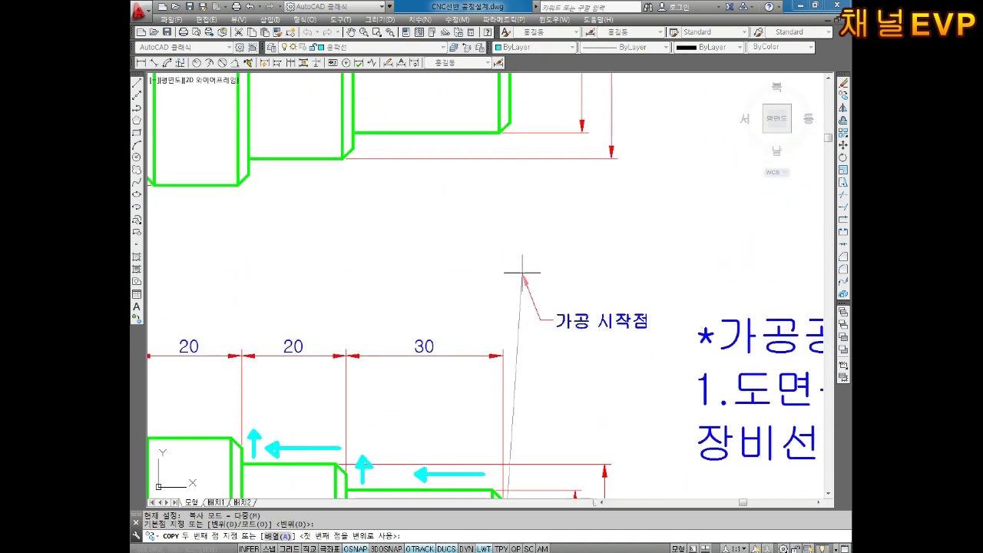
pyautogui.moveTo(536, 213); pyautogui.dragTo(525, 362, button='middle')
pyautogui.moveTo(531, 158); pyautogui.dragTo(527, 252, button='middle')
pyautogui.moveTo(549, 147); pyautogui.dragTo(533, 229, button='middle')
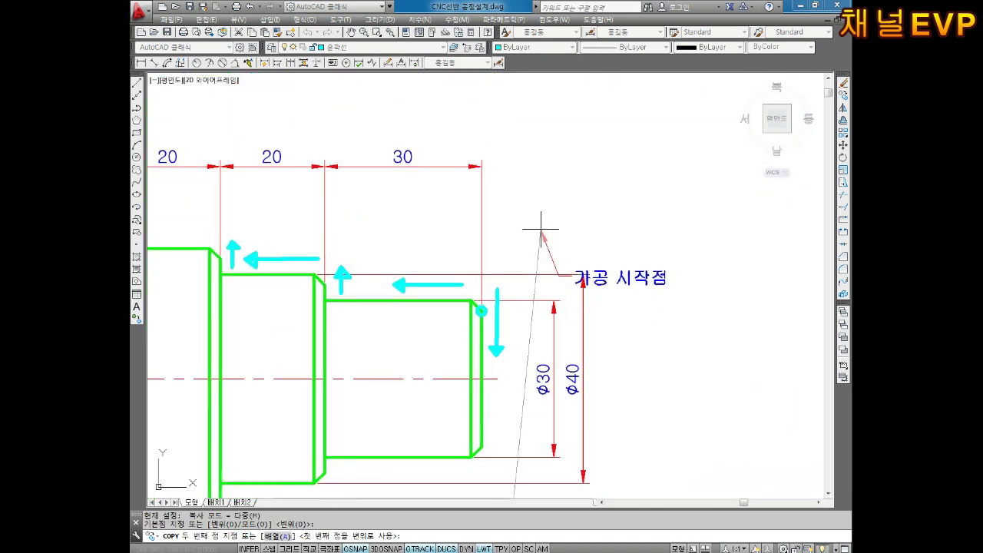
pyautogui.click(508, 205)
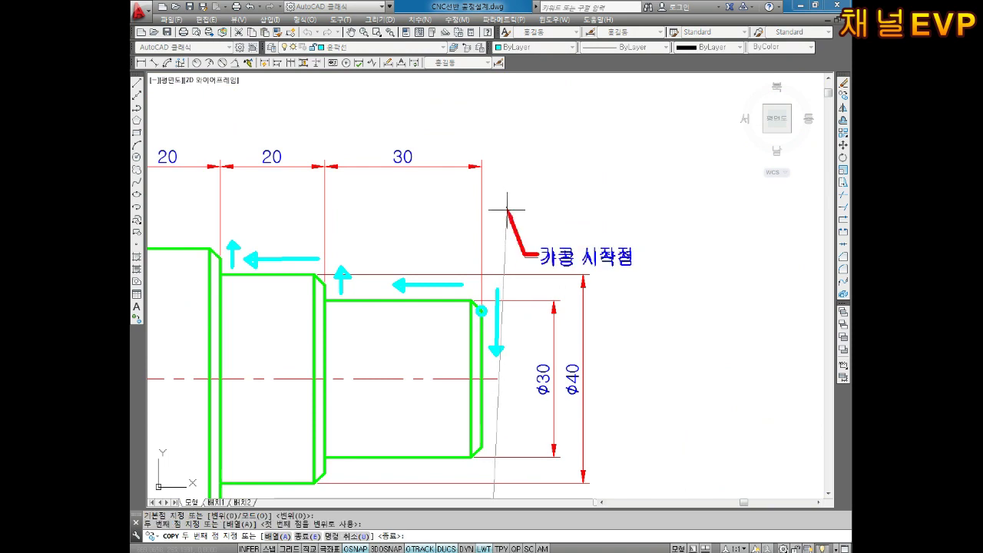
pyautogui.press('Escape')
pyautogui.press('Escape')
# - Stretch the copied leader's arrow tip to the centre of the circle at the upper shaft's chamfer corner
pyautogui.scroll(2, 510, 214)
pyautogui.click(507, 209)
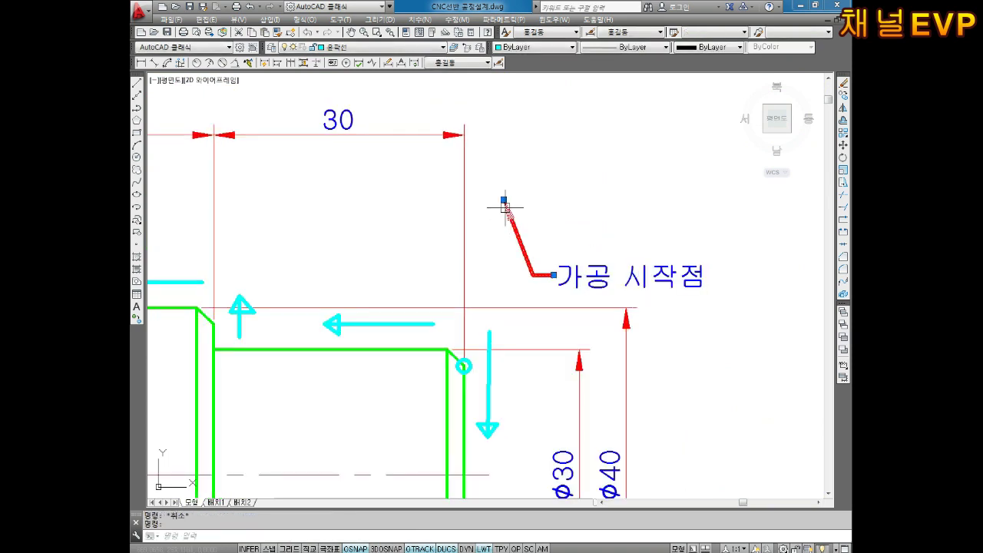
pyautogui.click(504, 201)
pyautogui.scroll(3, 472, 341)
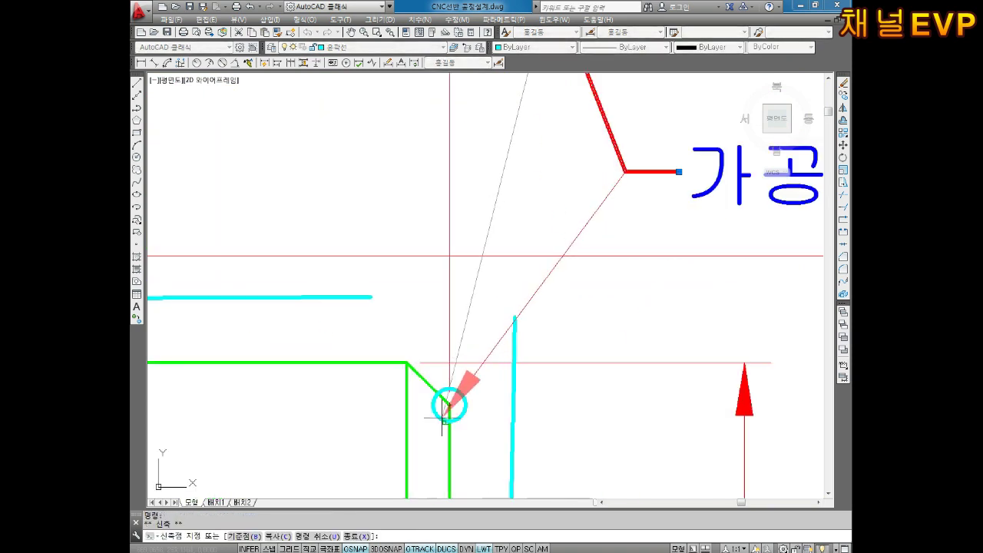
pyautogui.click(450, 404)
pyautogui.press('Escape')
pyautogui.scroll(-5, 510, 396)
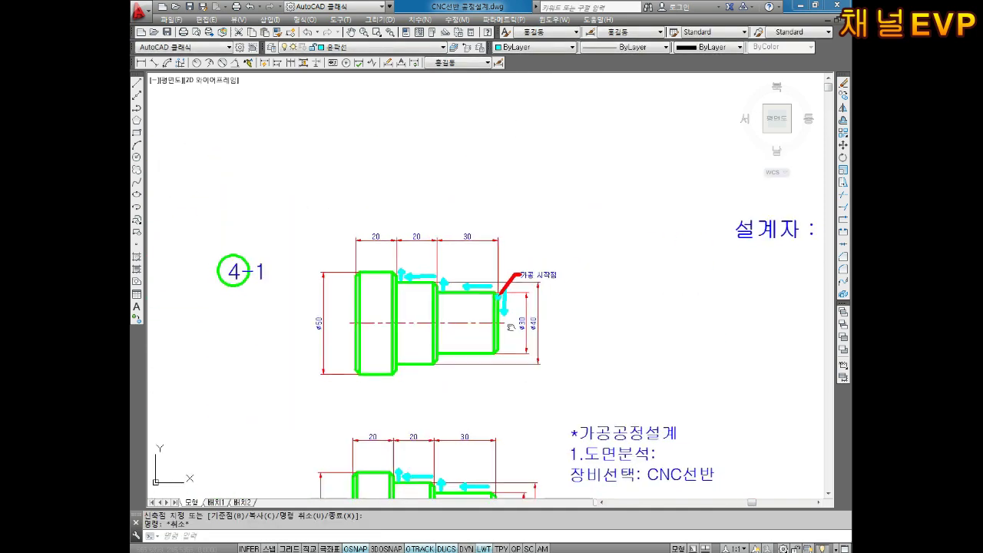
# - Draw a tall rectangle in the free space between the two shaft views, beyond the lower view's 30 length dimension
pyautogui.scroll(2, 470, 248)
pyautogui.scroll(6, 471, 277)
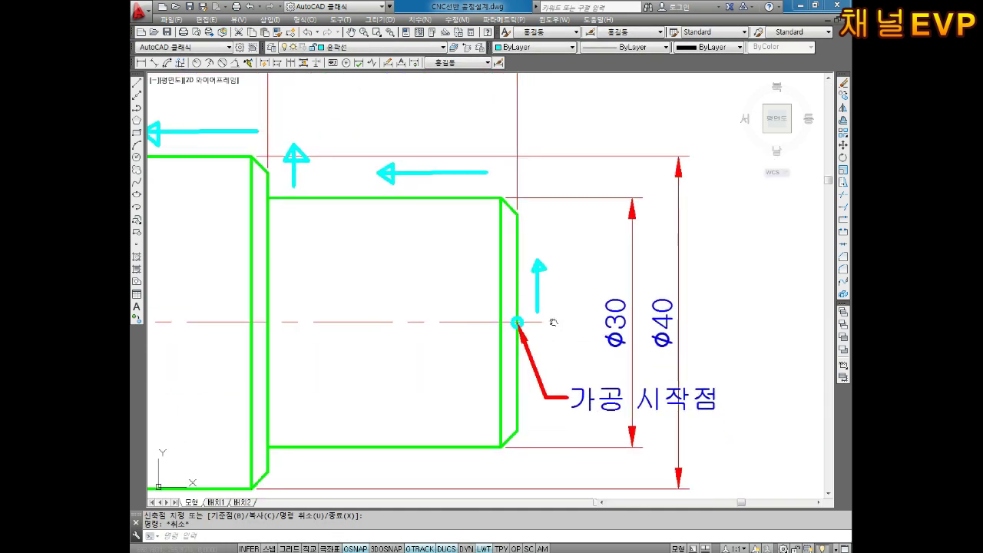
pyautogui.moveTo(580, 273); pyautogui.dragTo(500, 438, button='middle')
pyautogui.moveTo(511, 233); pyautogui.dragTo(509, 366, button='middle')
pyautogui.press('Escape')
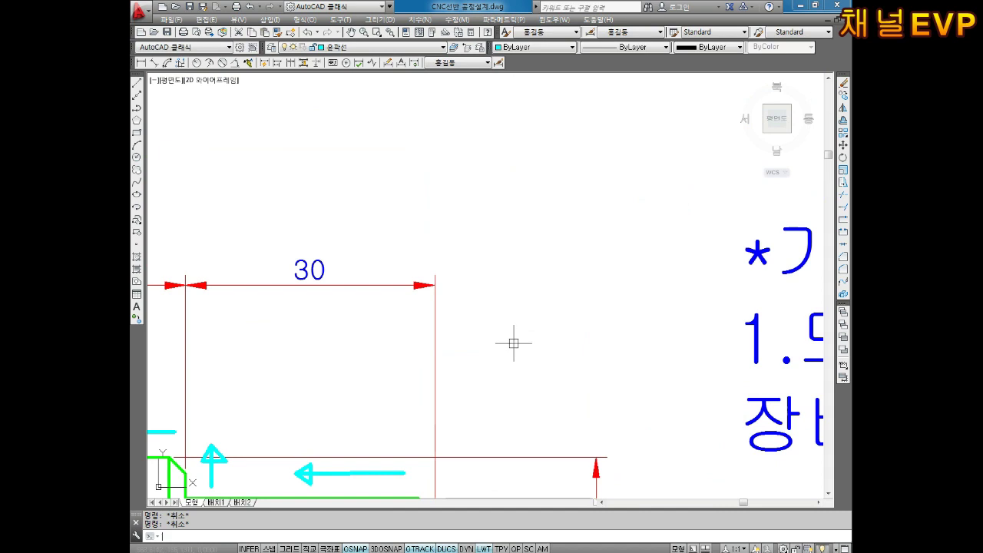
pyautogui.press('Return')
pyautogui.click(459, 176)
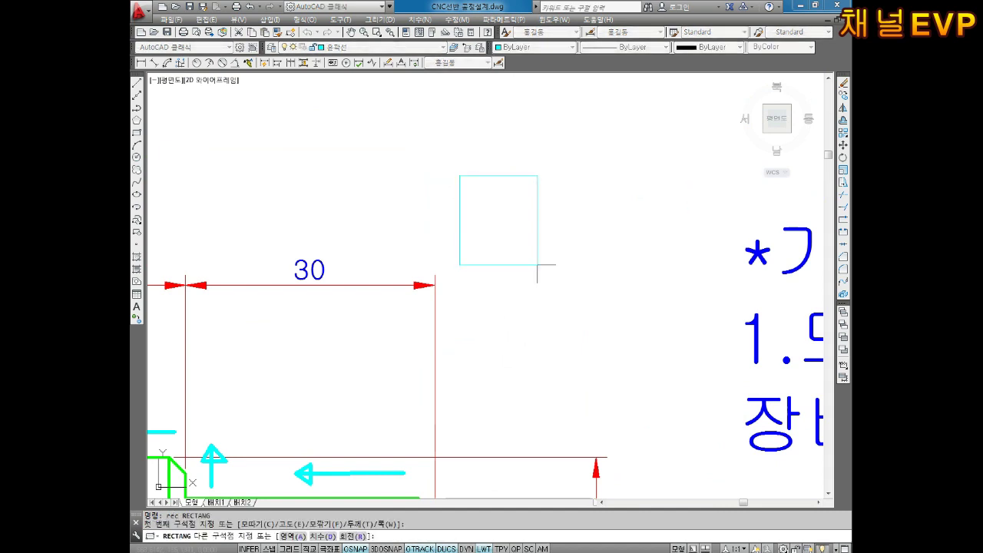
pyautogui.click(577, 380)
pyautogui.press('Escape')
pyautogui.press('Escape')
pyautogui.moveTo(574, 210); pyautogui.dragTo(550, 230, button='middle')
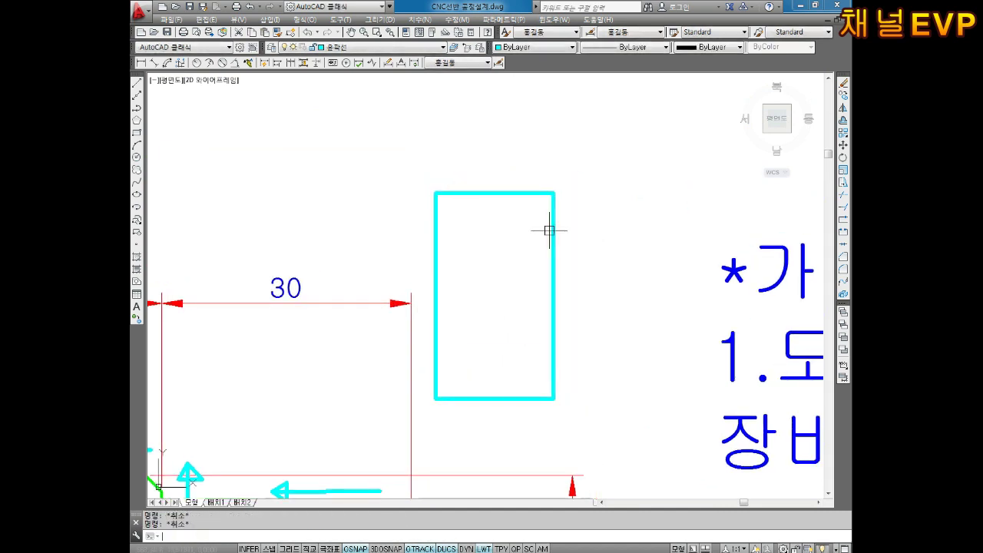
# - Draw a downward arrow with a triangular head from lines just outside the rectangle's right edge
pyautogui.press('Return')
pyautogui.click(579, 165)
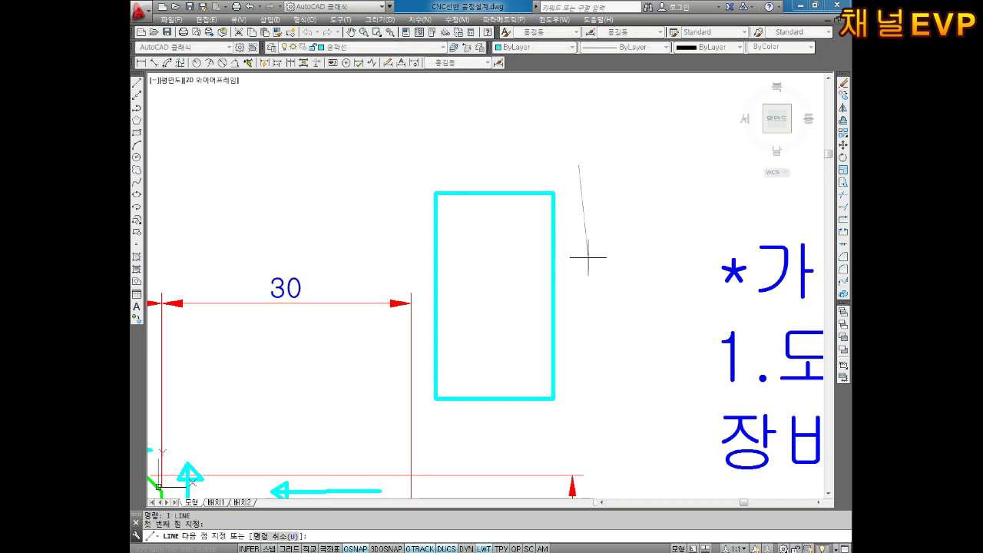
pyautogui.click(585, 292)
pyautogui.click(574, 271)
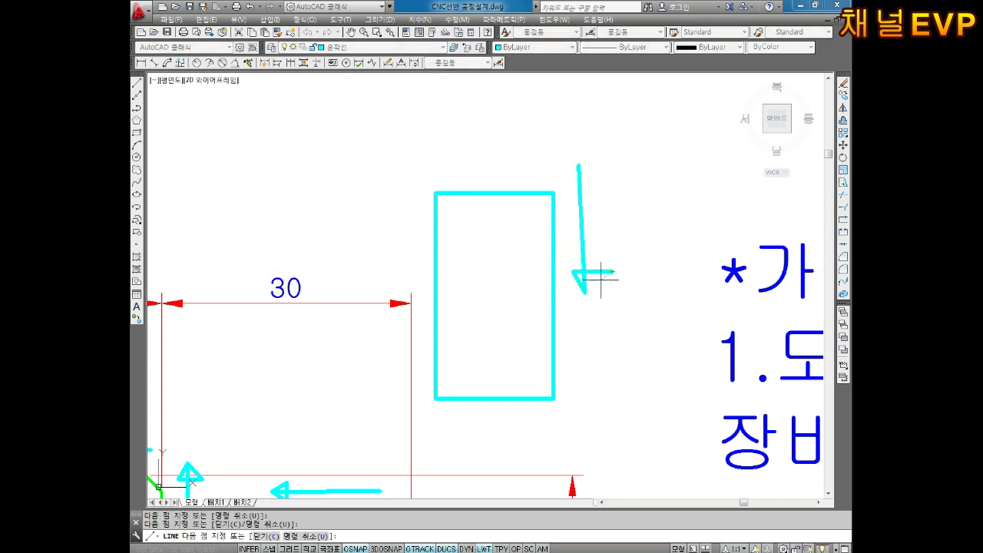
pyautogui.press('Escape')
pyautogui.press('Escape')
# - Copy the downward arrow three times to the left, placing the copies side by side across the rectangle's upper edge
pyautogui.write('c')
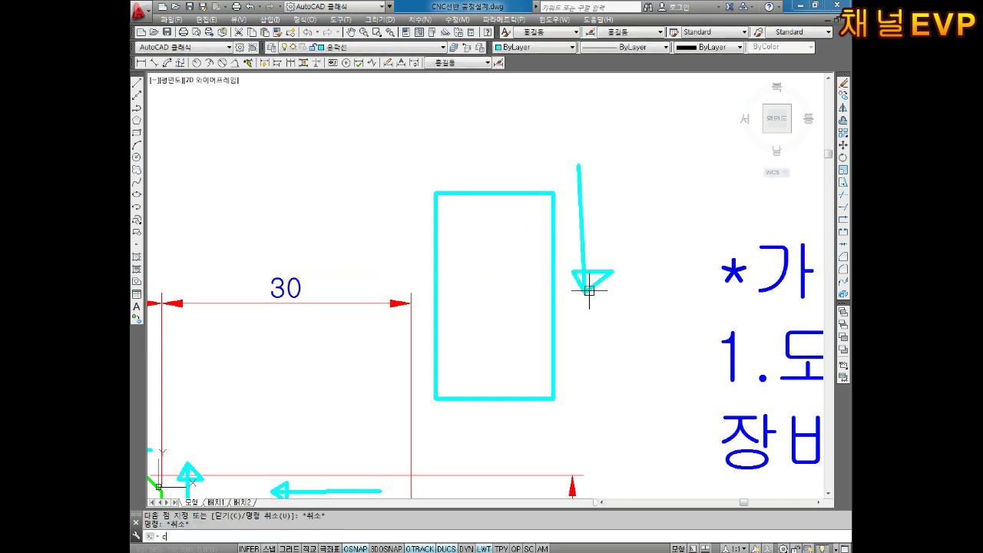
pyautogui.write('o')
pyautogui.press('Return')
pyautogui.click(614, 313)
pyautogui.click(570, 251)
pyautogui.press('Return')
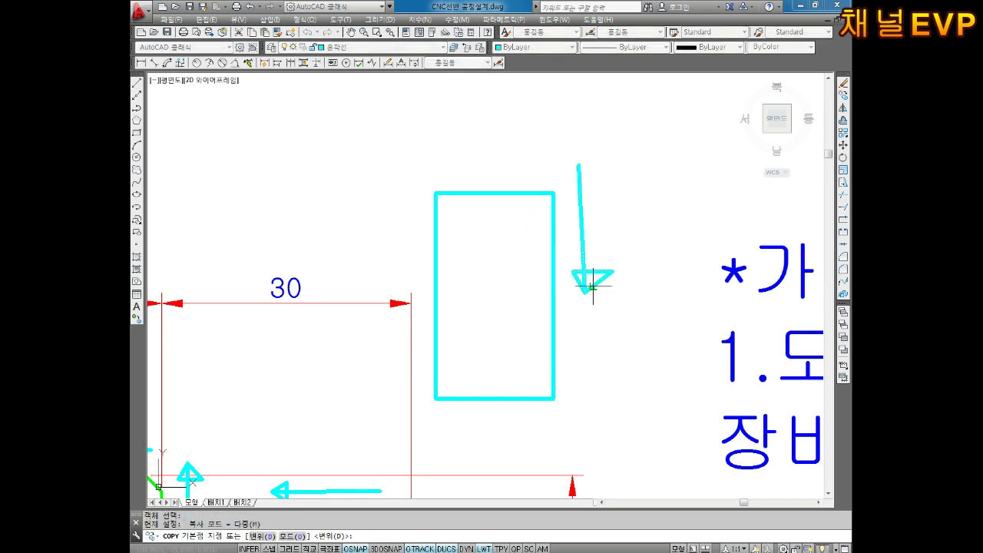
pyautogui.click(585, 292)
pyautogui.click(537, 292)
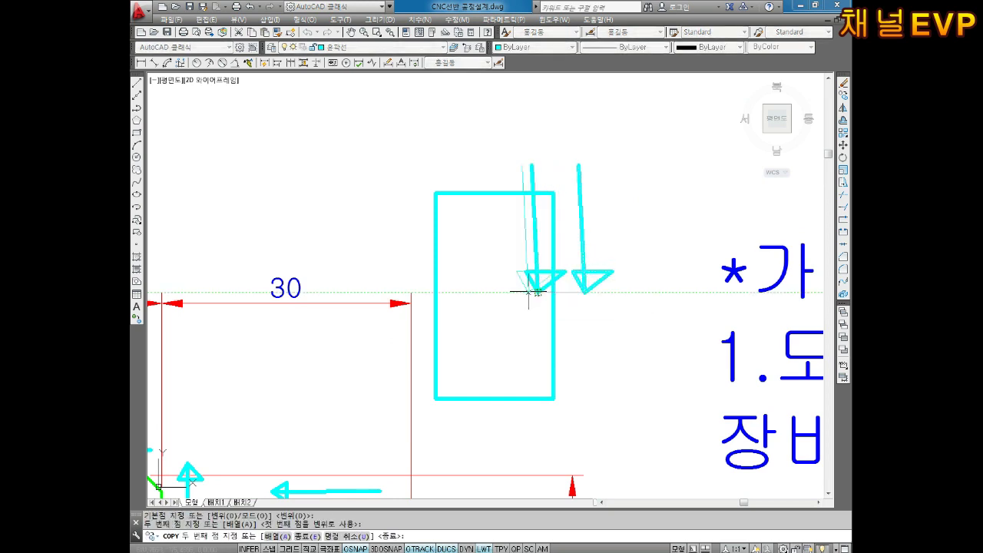
pyautogui.click(504, 292)
pyautogui.click(471, 292)
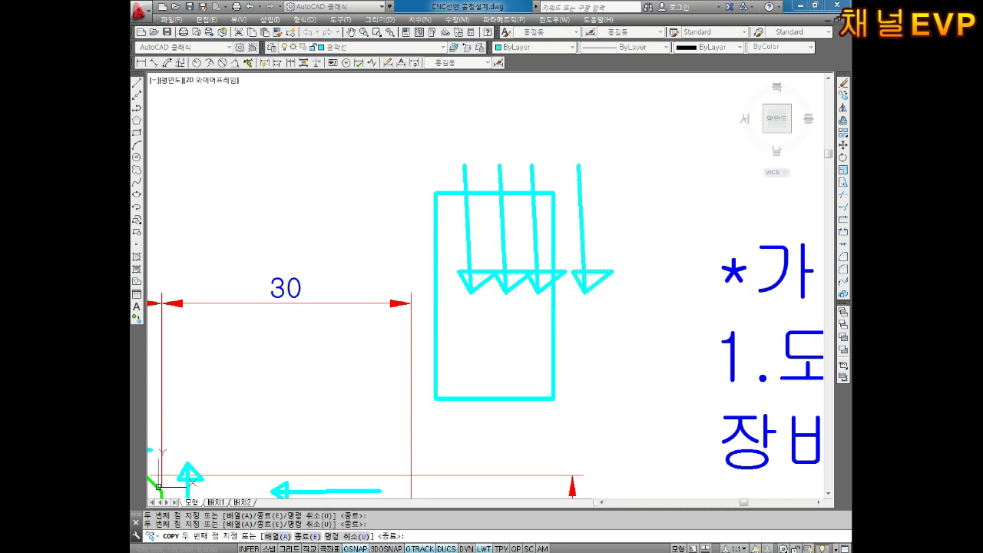
pyautogui.press('Escape')
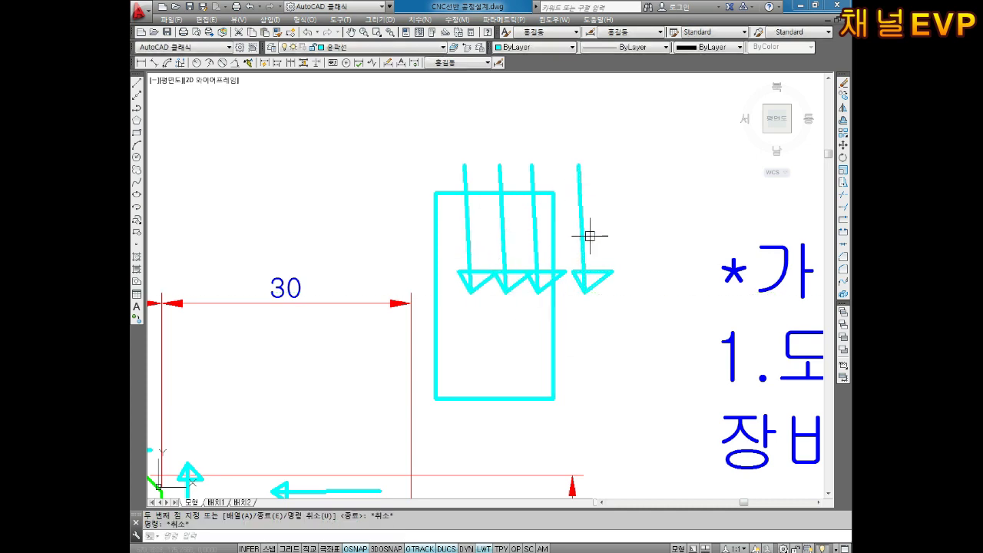
# - Set the current colour to red (빨간색) and draw a left-pointing arrow with a triangular head beside the outermost downward arrow
pyautogui.moveTo(600, 245); pyautogui.dragTo(589, 259, button='middle')
pyautogui.press('Escape')
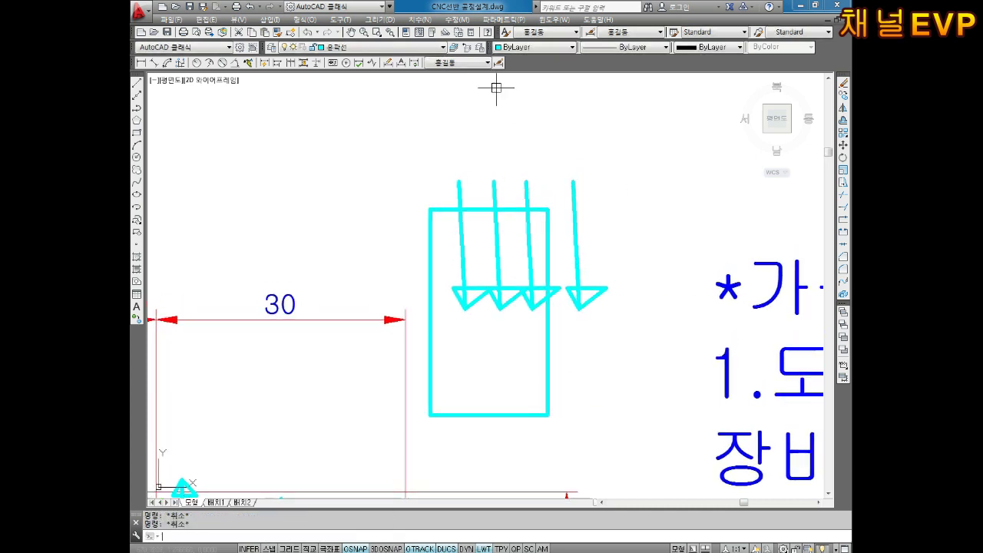
pyautogui.click(529, 48)
pyautogui.click(548, 79)
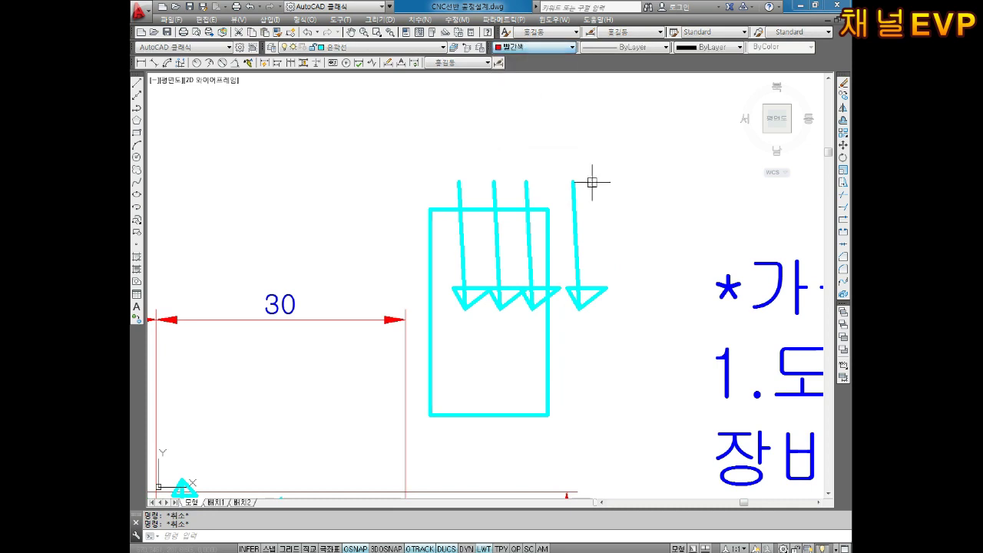
pyautogui.click(650, 234)
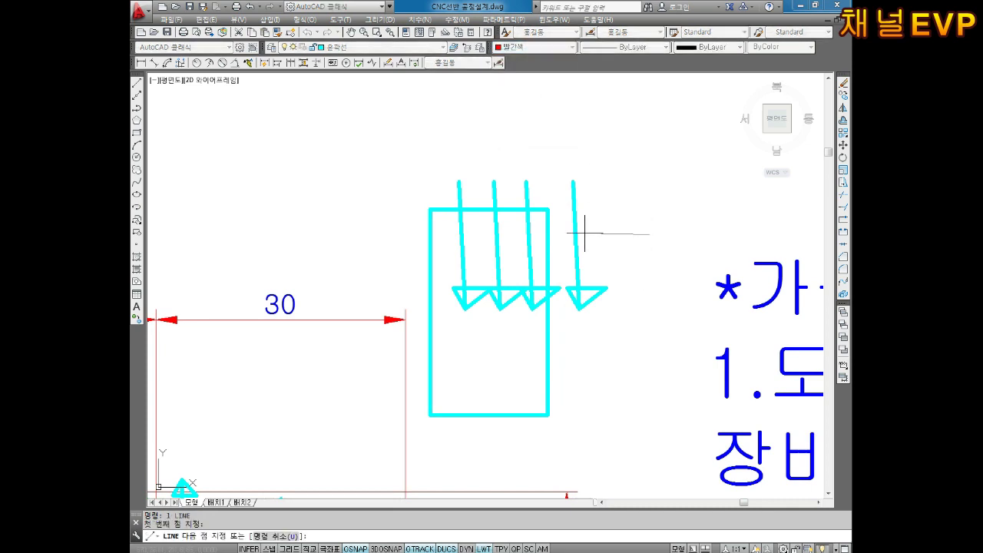
pyautogui.click(584, 231)
pyautogui.click(605, 222)
pyautogui.click(606, 249)
pyautogui.click(584, 232)
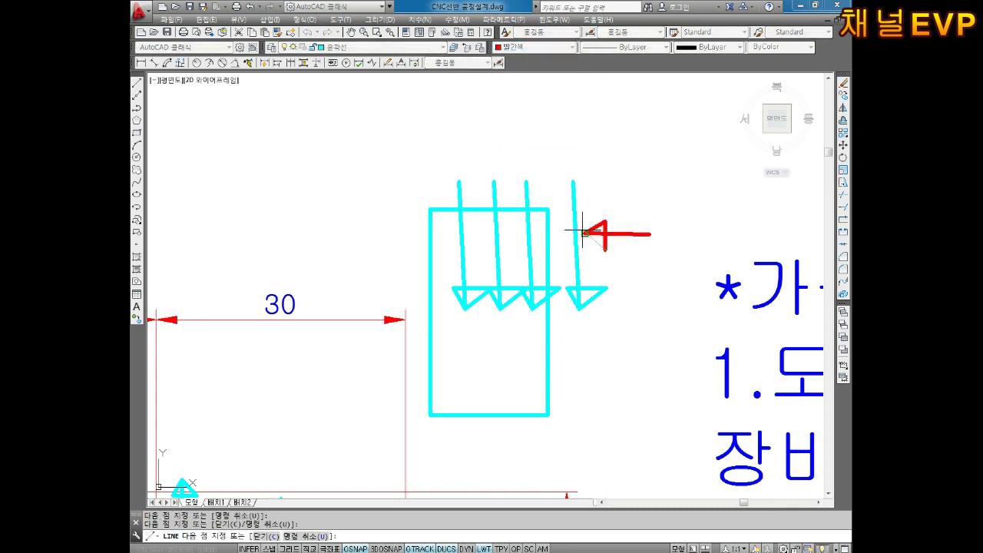
pyautogui.press('Escape')
pyautogui.press('Escape')
# - Copy the red left-pointing arrow five times straight down, forming a column along the rectangle's right side
pyautogui.write('co')
pyautogui.press('Return')
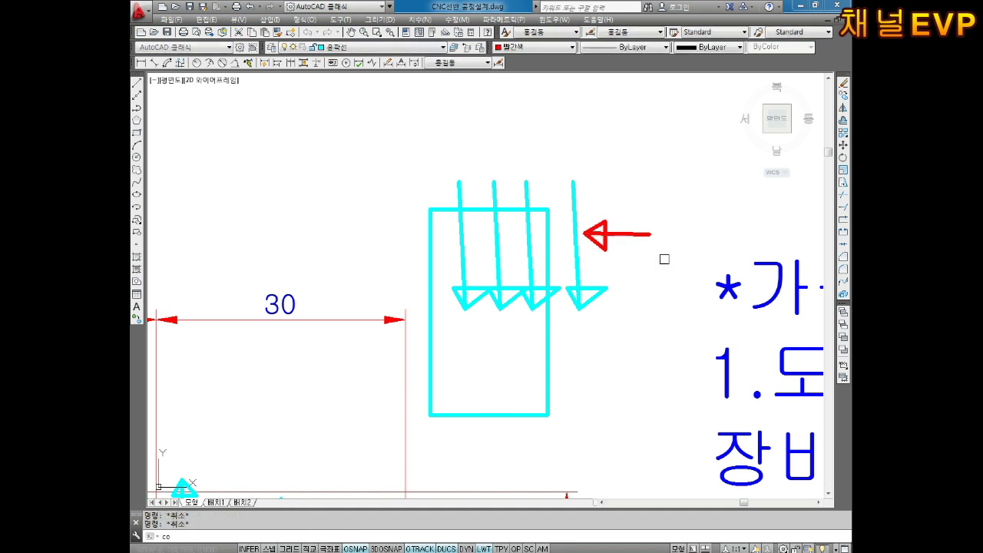
pyautogui.click(649, 266)
pyautogui.click(589, 219)
pyautogui.press('Return')
pyautogui.click(586, 234)
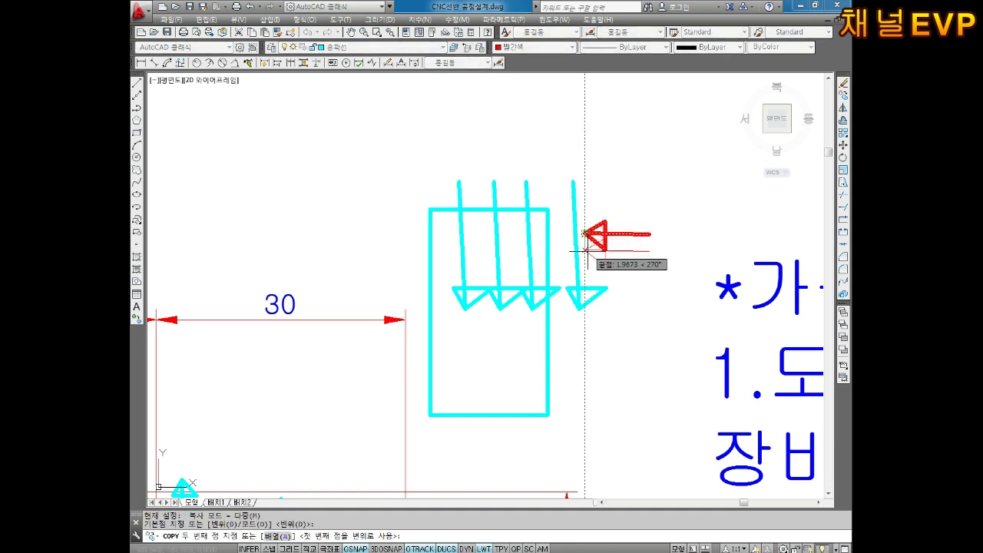
pyautogui.click(586, 258)
pyautogui.click(586, 275)
pyautogui.click(585, 305)
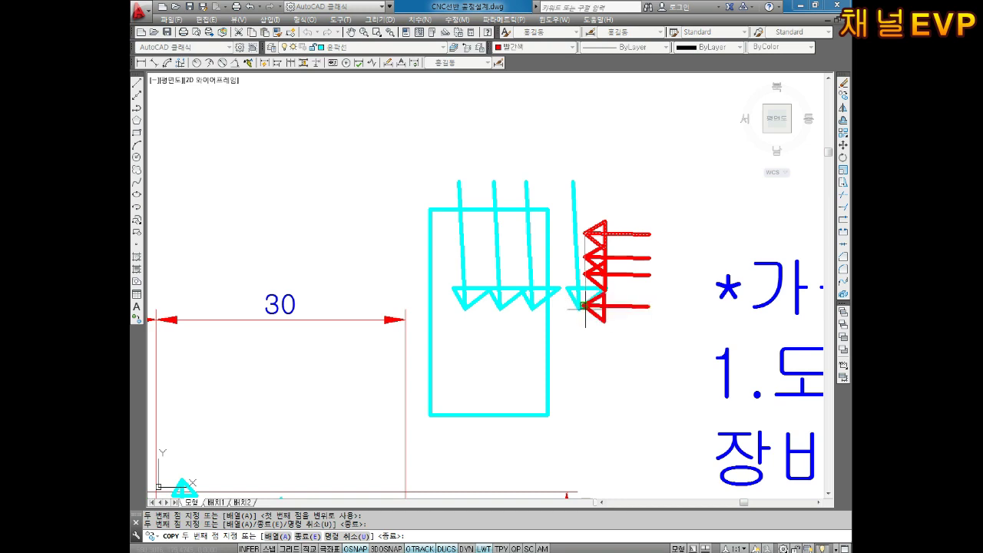
pyautogui.click(585, 333)
pyautogui.click(585, 362)
pyautogui.press('Escape')
pyautogui.press('Escape')
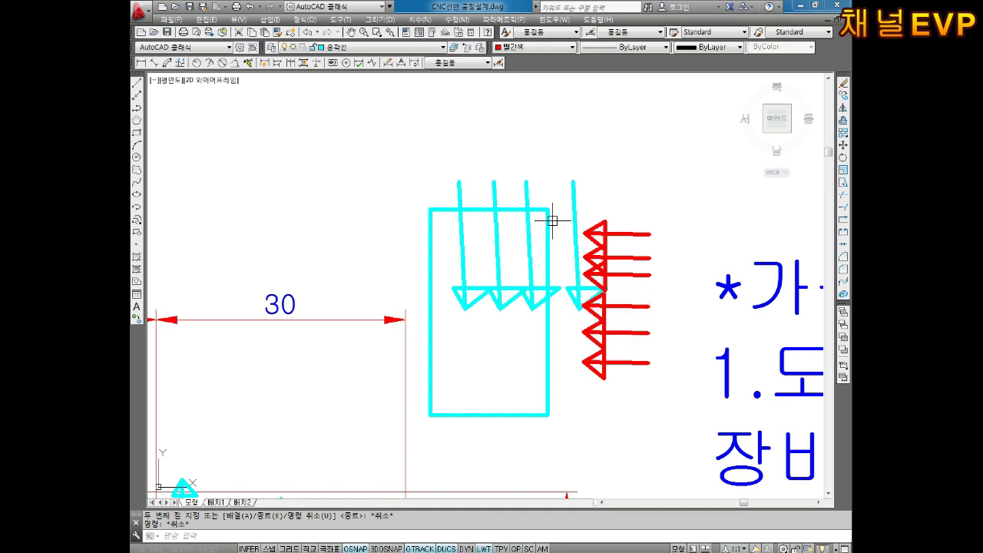
# - Draw a two-step stair profile of orthogonal red lines, descending to the right, in the free space right of the upper shaft
pyautogui.moveTo(665, 220); pyautogui.dragTo(600, 297, button='middle')
pyautogui.scroll(-2, 592, 253)
pyautogui.moveTo(592, 254)
pyautogui.mouseDown(button='middle')
pyautogui.moveTo(558, 309)
pyautogui.moveTo(441, 433)
pyautogui.mouseUp(button='middle')
pyautogui.write('l')
pyautogui.press('Return')
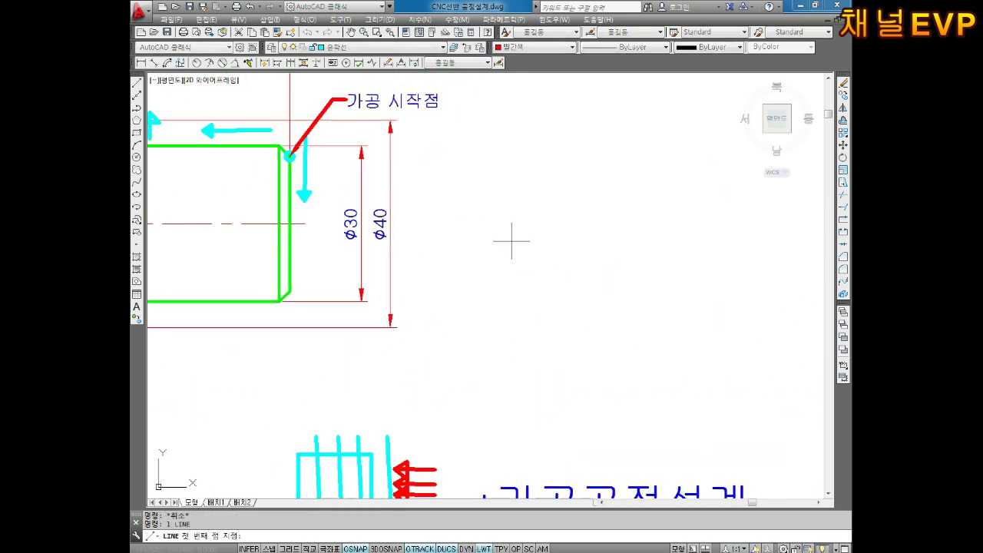
pyautogui.click(477, 231)
pyautogui.press('F8')
pyautogui.click(573, 230)
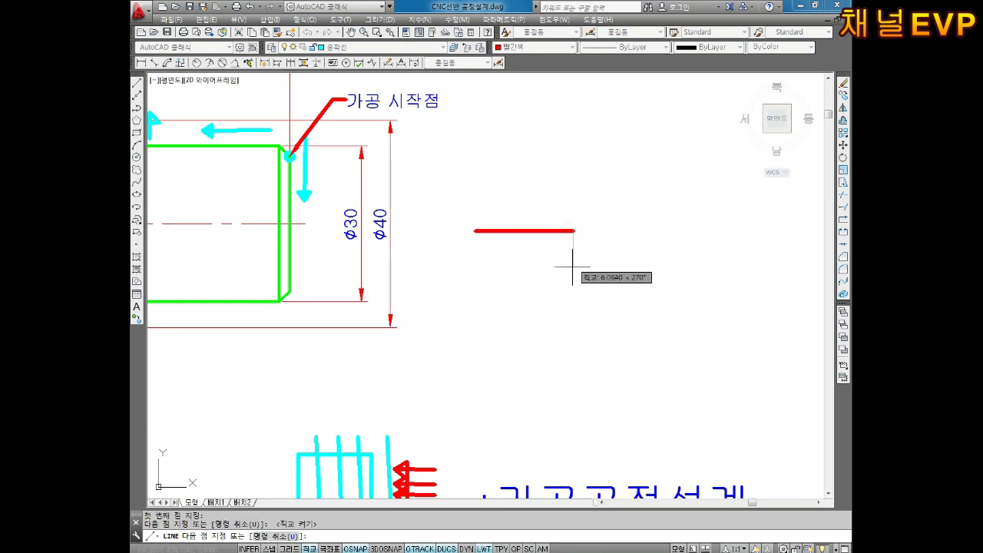
pyautogui.click(574, 317)
pyautogui.click(676, 323)
pyautogui.click(676, 424)
pyautogui.press('Escape')
pyautogui.press('Escape')
# - Draw a horizontal left-pointing arrow with a triangular head facing the upper vertical face of the stair profile
pyautogui.moveTo(668, 312); pyautogui.dragTo(621, 355, button='middle')
pyautogui.press('Escape')
pyautogui.press('Return')
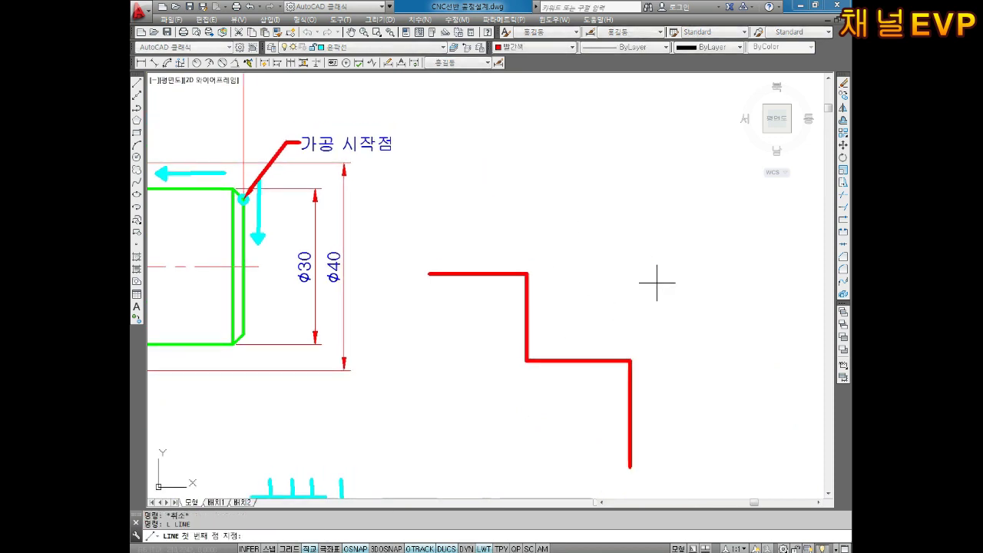
pyautogui.click(658, 283)
pyautogui.click(548, 279)
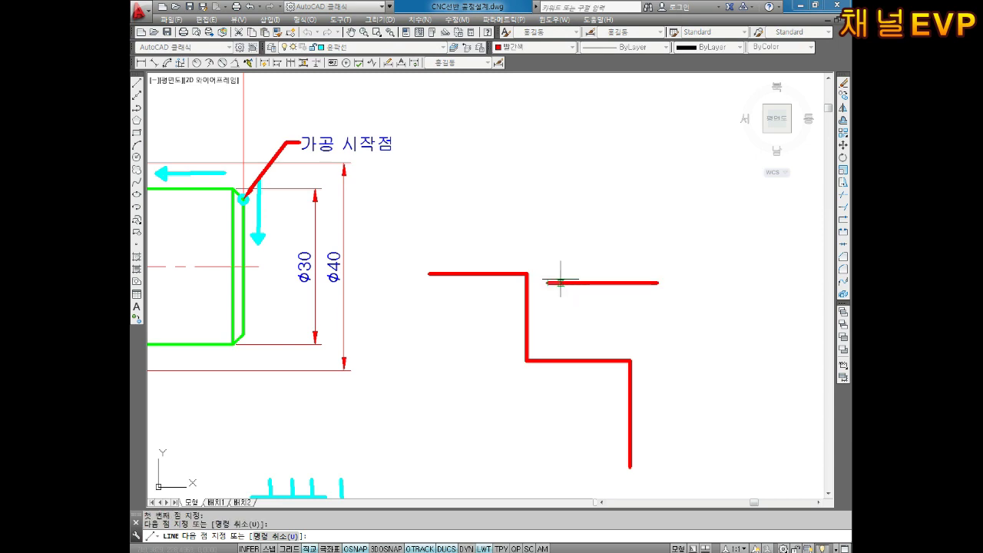
pyautogui.press('F8')
pyautogui.click(573, 267)
pyautogui.click(571, 303)
pyautogui.click(547, 282)
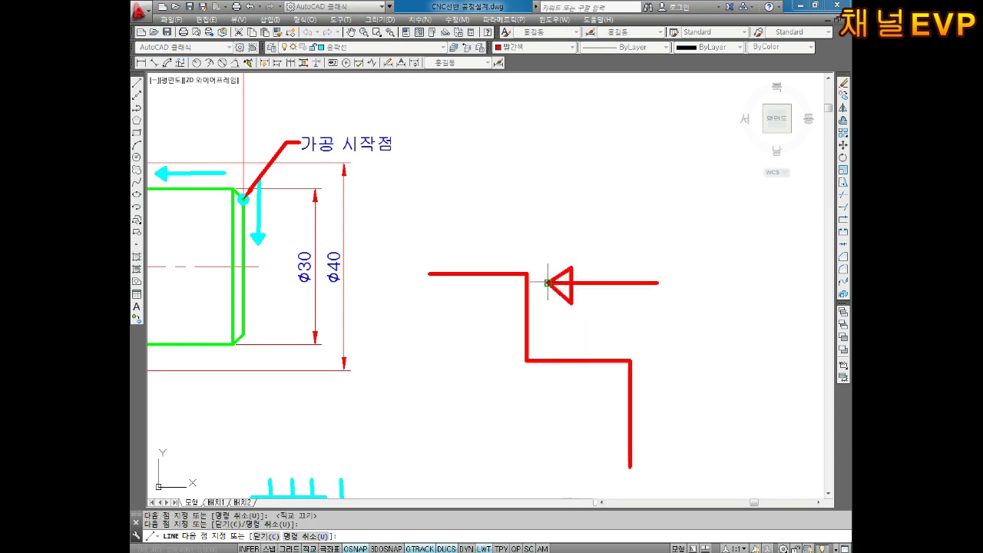
pyautogui.press('Escape')
# - Copy the left-pointing arrow three times down beside the lower vertical face of the stair profile
pyautogui.moveTo(559, 311); pyautogui.dragTo(543, 279, button='middle')
pyautogui.write('co')
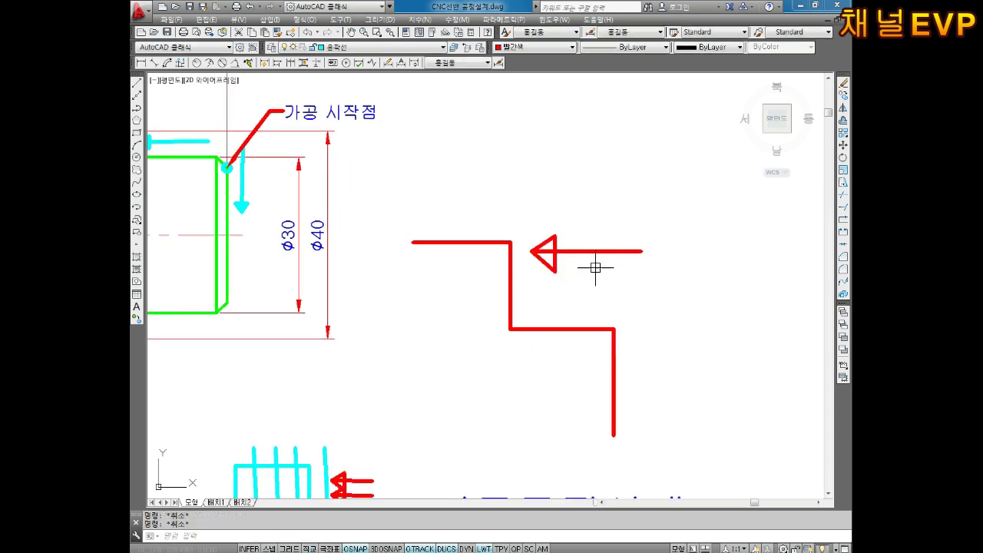
pyautogui.press('Return')
pyautogui.click(575, 288)
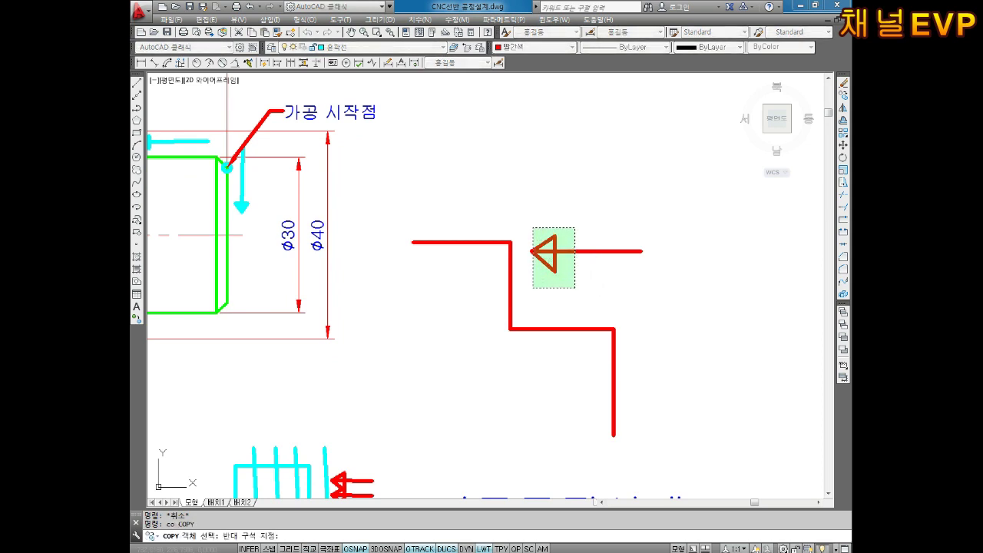
pyautogui.click(530, 224)
pyautogui.press('Return')
pyautogui.click(532, 250)
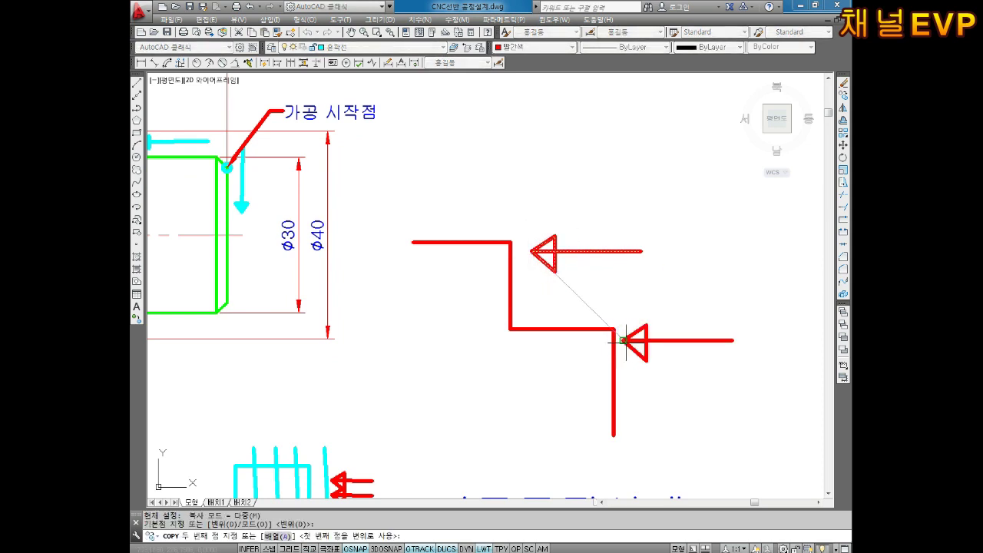
pyautogui.click(622, 340)
pyautogui.click(628, 373)
pyautogui.click(638, 413)
pyautogui.scroll(3, 630, 400)
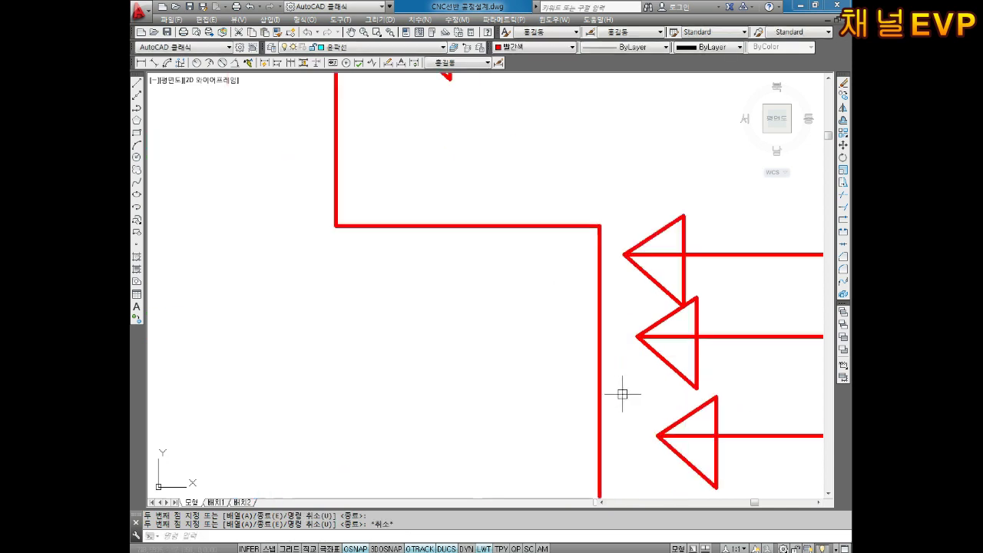
pyautogui.scroll(-2, 608, 320)
pyautogui.press('Escape')
pyautogui.press('Escape')
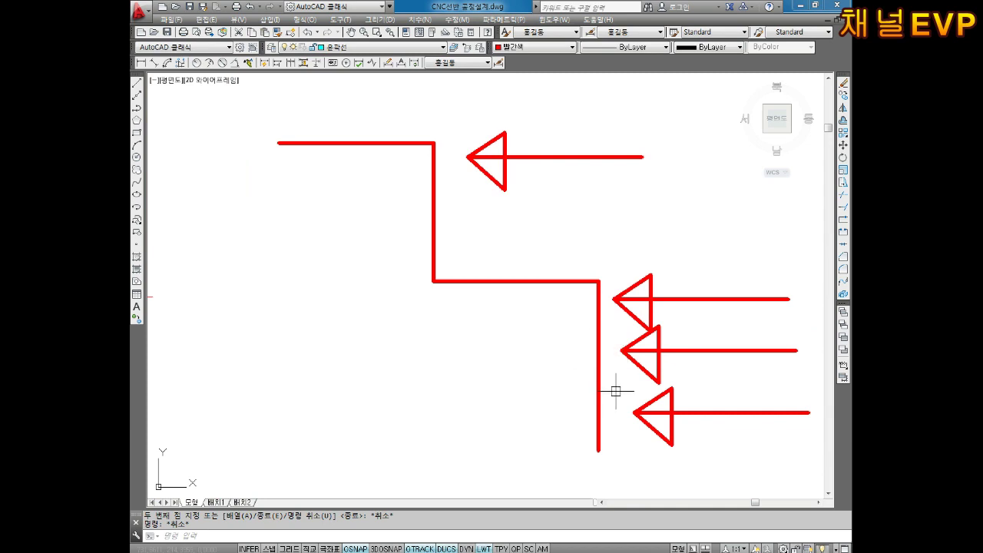
pyautogui.moveTo(561, 390); pyautogui.dragTo(562, 362, button='middle')
pyautogui.press('Escape')
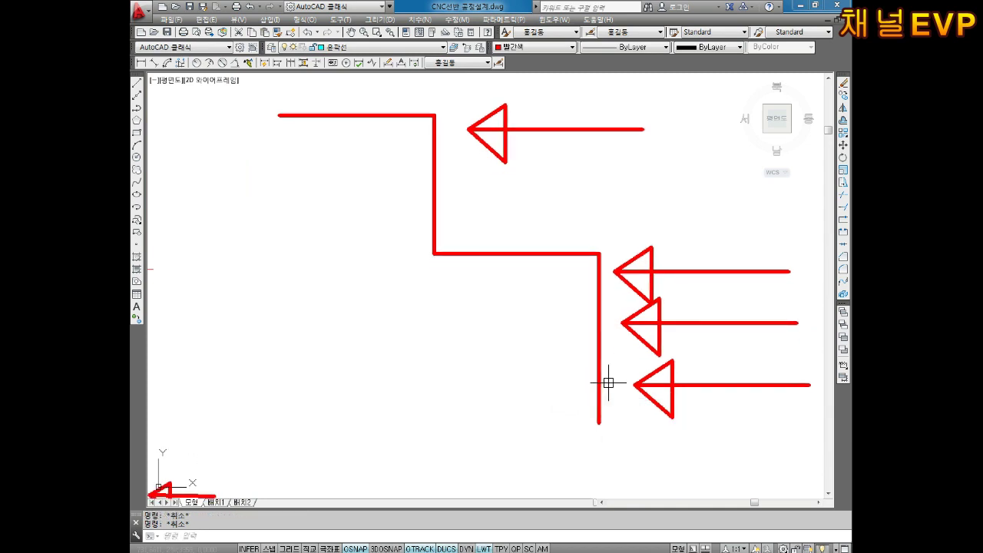
pyautogui.scroll(-4, 608, 381)
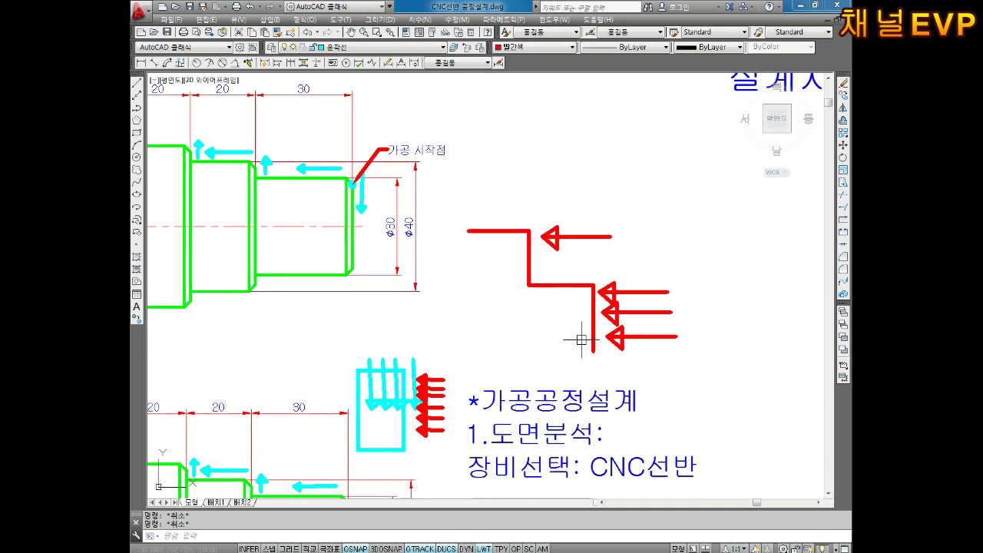
pyautogui.moveTo(579, 307); pyautogui.dragTo(579, 291, button='middle')
pyautogui.scroll(4, 579, 291)
pyautogui.moveTo(520, 250); pyautogui.dragTo(474, 243, button='middle')
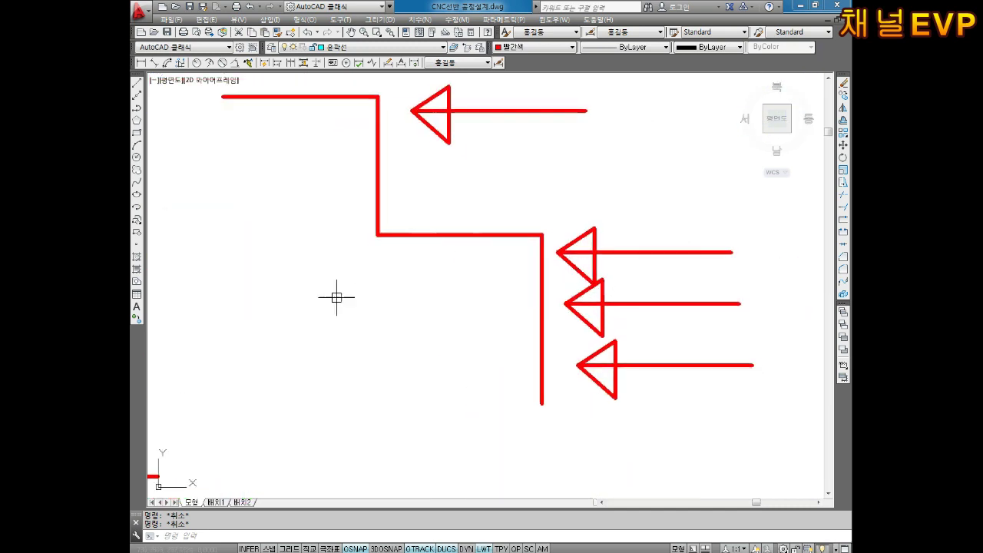
# - Draw a vertical down-pointing arrow with a triangular head, crossing the stair profile's lower horizontal edge just inside its lower vertical face
pyautogui.moveTo(558, 282); pyautogui.dragTo(566, 310, button='middle')
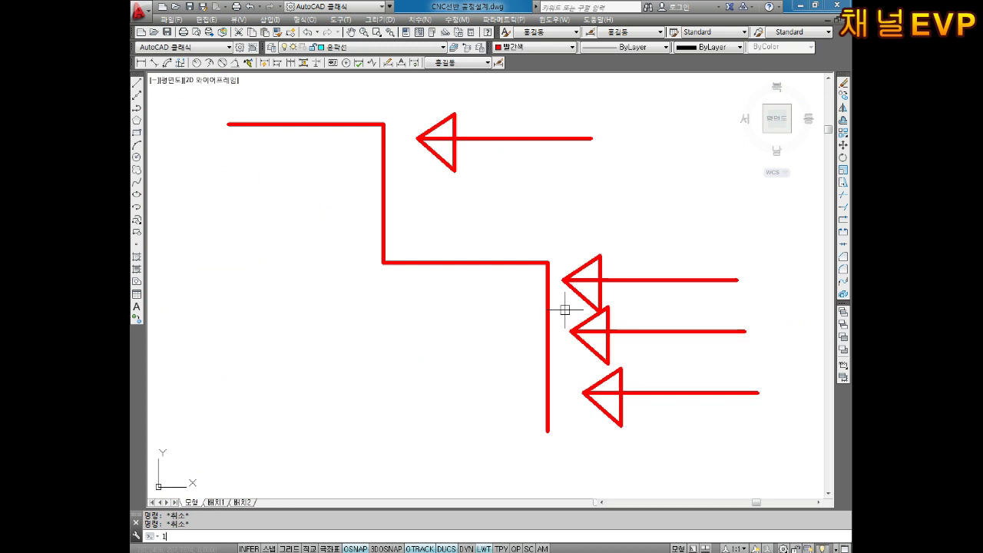
pyautogui.press('space')
pyautogui.click(524, 212)
pyautogui.click(524, 372)
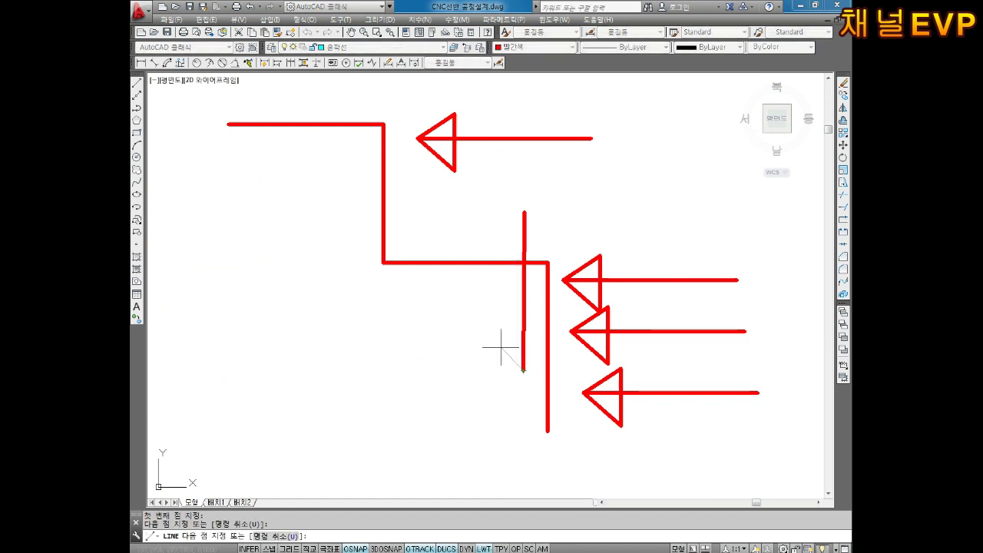
pyautogui.click(496, 340)
pyautogui.click(536, 340)
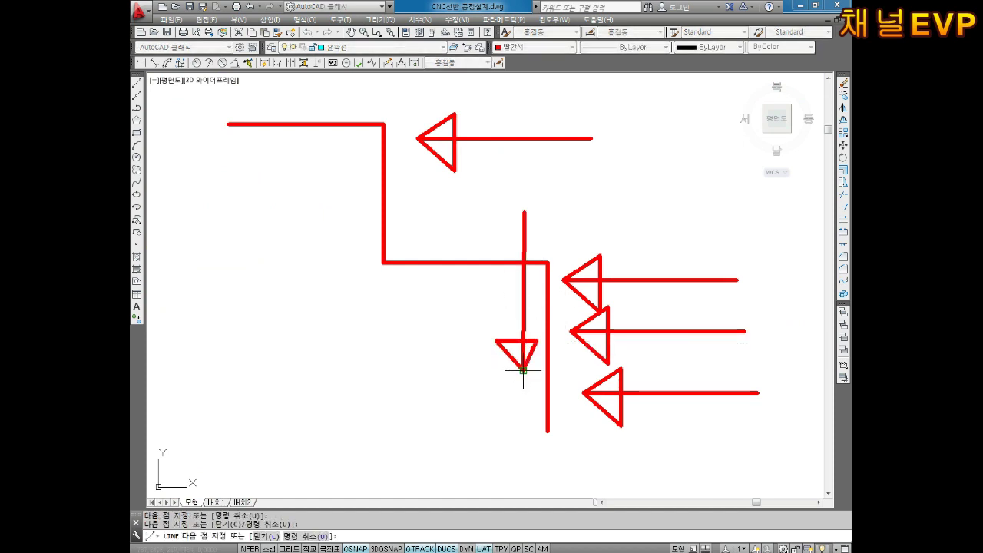
pyautogui.click(523, 371)
pyautogui.press('Escape')
pyautogui.press('Escape')
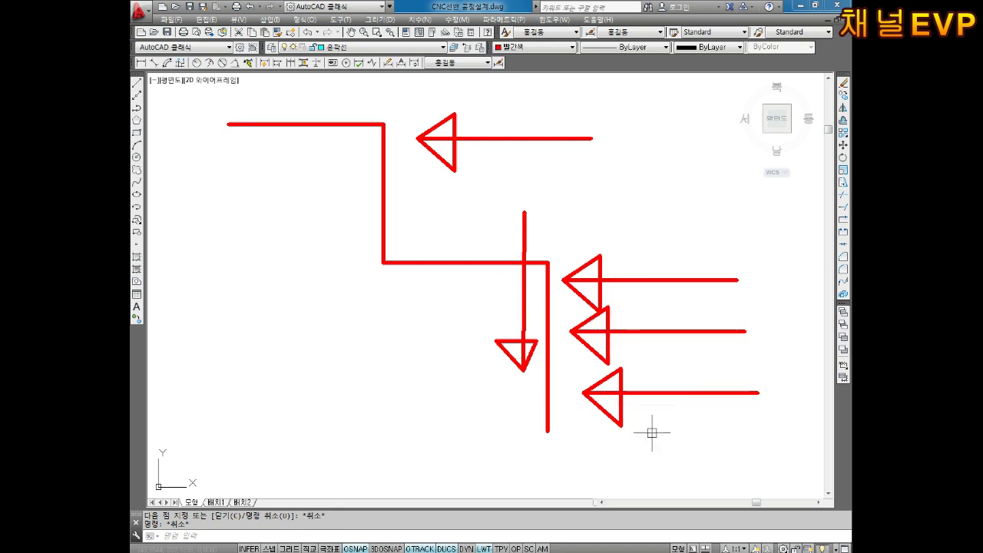
pyautogui.moveTo(540, 396); pyautogui.dragTo(549, 359, button='middle')
pyautogui.press('Escape')
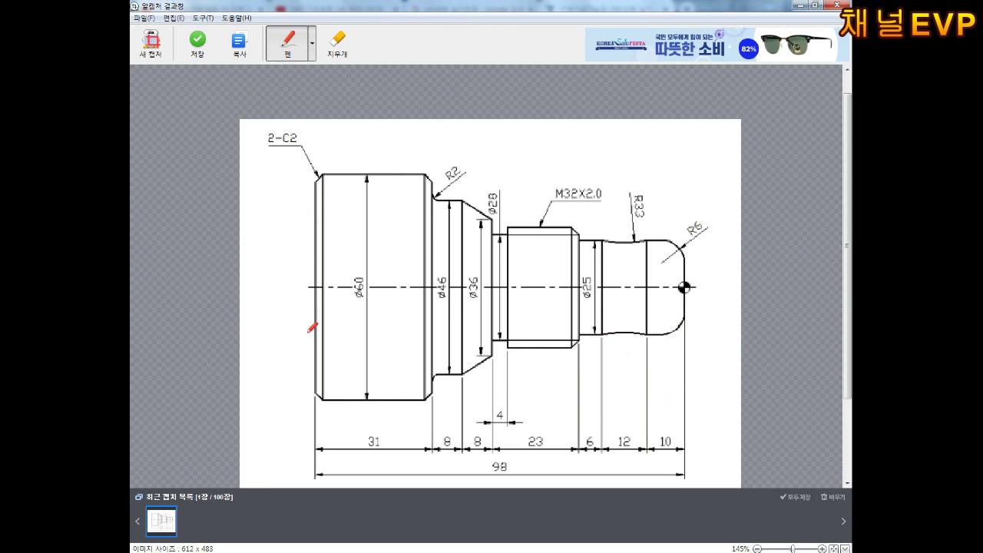
# - In the capture viewer, sketch red upward and rightward arrows beside the Ø60 section and across the thread and R33 sections
pyautogui.moveTo(292, 430); pyautogui.dragTo(292, 301)
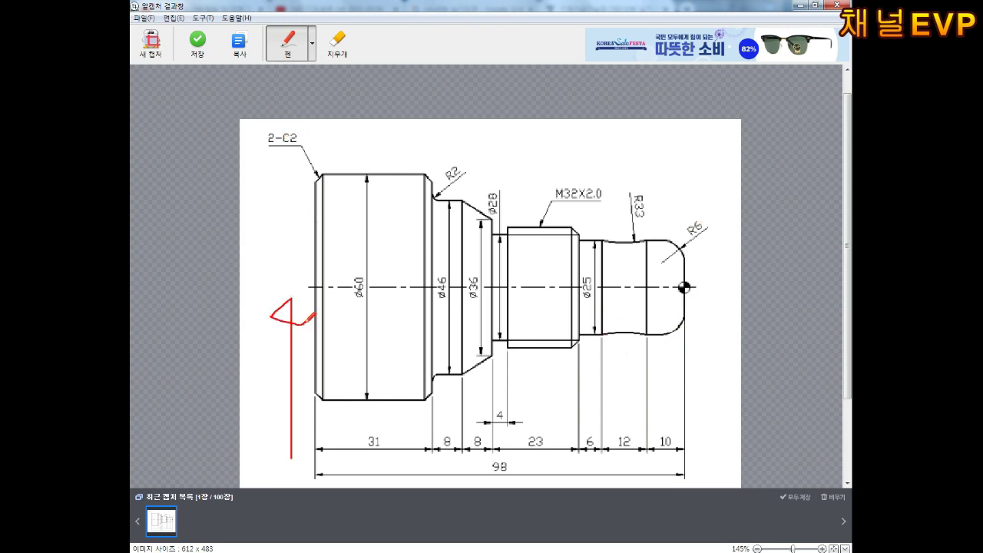
pyautogui.moveTo(275, 419); pyautogui.dragTo(421, 416)
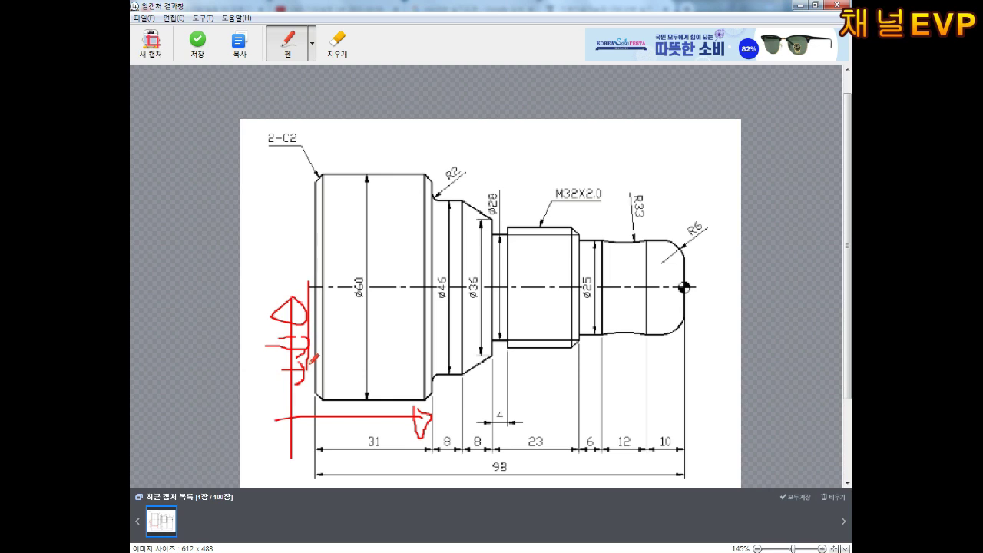
pyautogui.moveTo(619, 413); pyautogui.dragTo(626, 208)
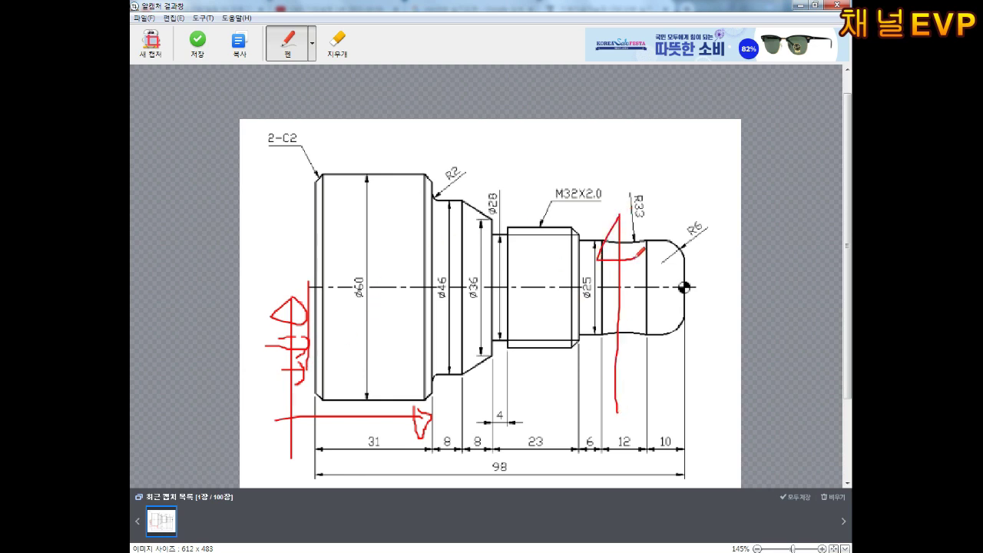
pyautogui.moveTo(638, 252); pyautogui.dragTo(632, 202)
pyautogui.moveTo(505, 380); pyautogui.dragTo(585, 367)
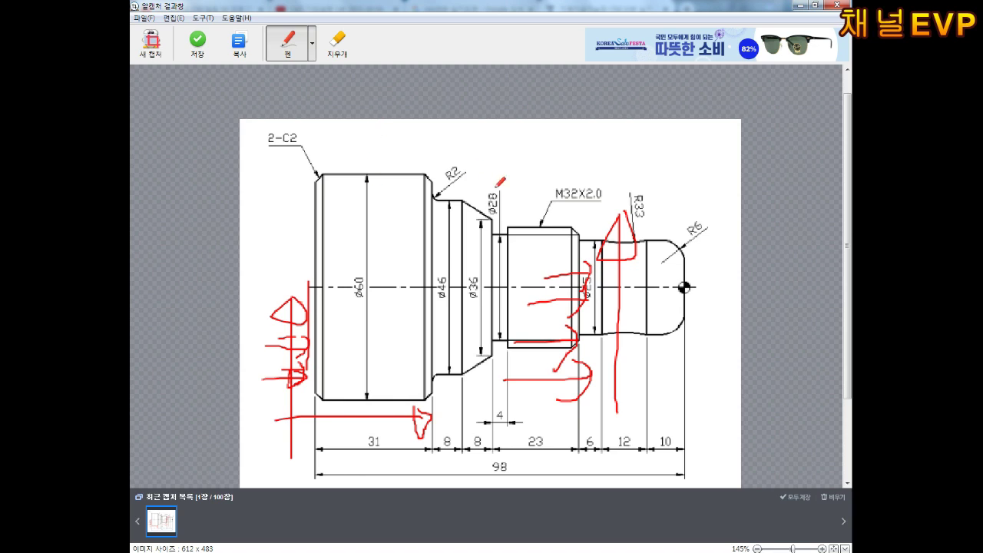
# - Sketch an upward red arrow at the Ø28 groove and rightward arrows above the M32X2.0 thread, and minimize the capture viewer
pyautogui.moveTo(490, 241); pyautogui.dragTo(492, 145)
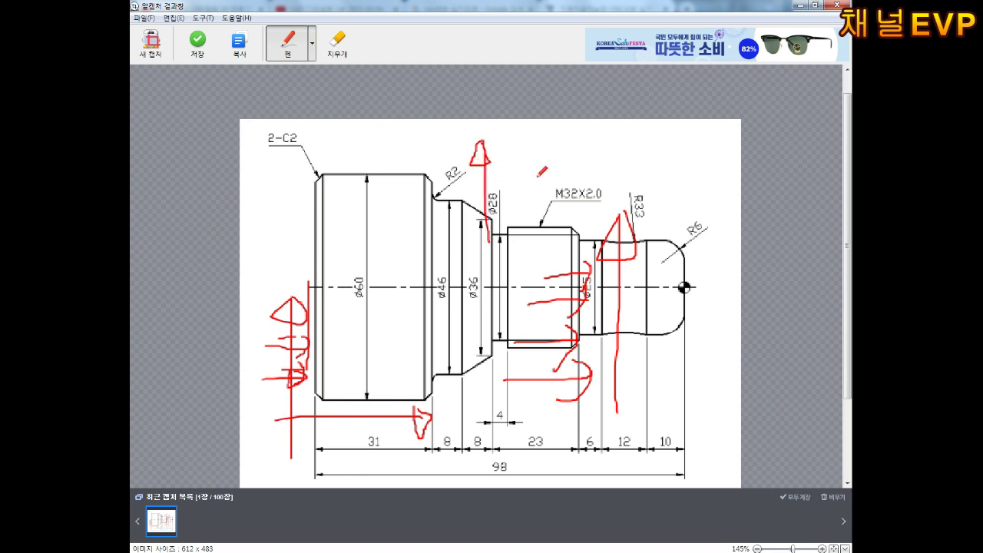
pyautogui.moveTo(525, 189); pyautogui.dragTo(588, 181)
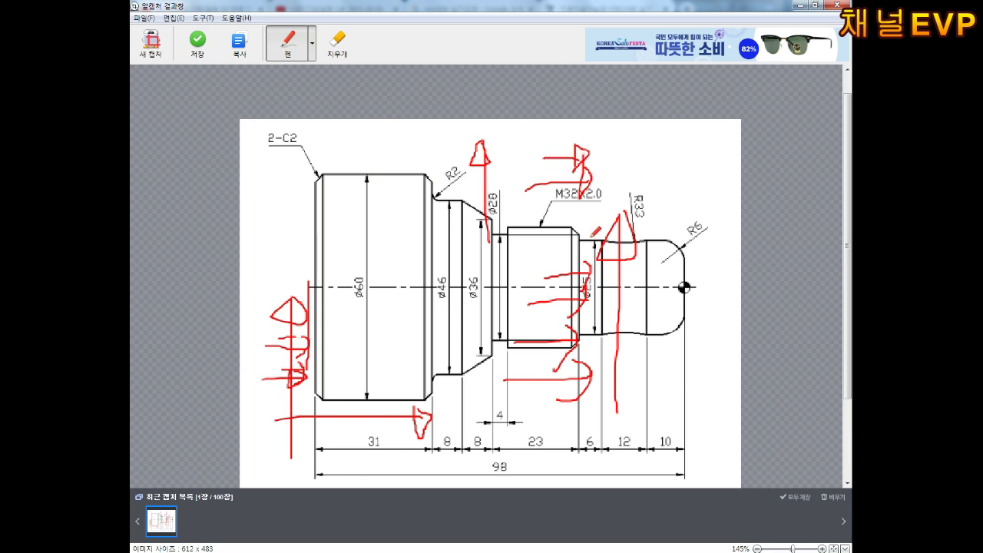
pyautogui.click(799, 6)
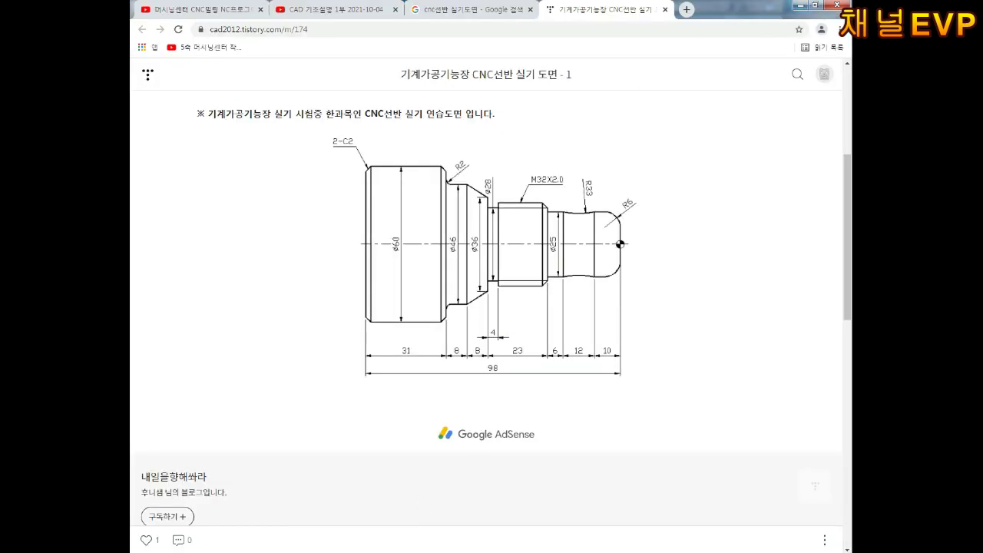
# - Switch back to AutoCAD and review the machining process notes and the start point on the lower finished shaft
pyautogui.click(384, 505)
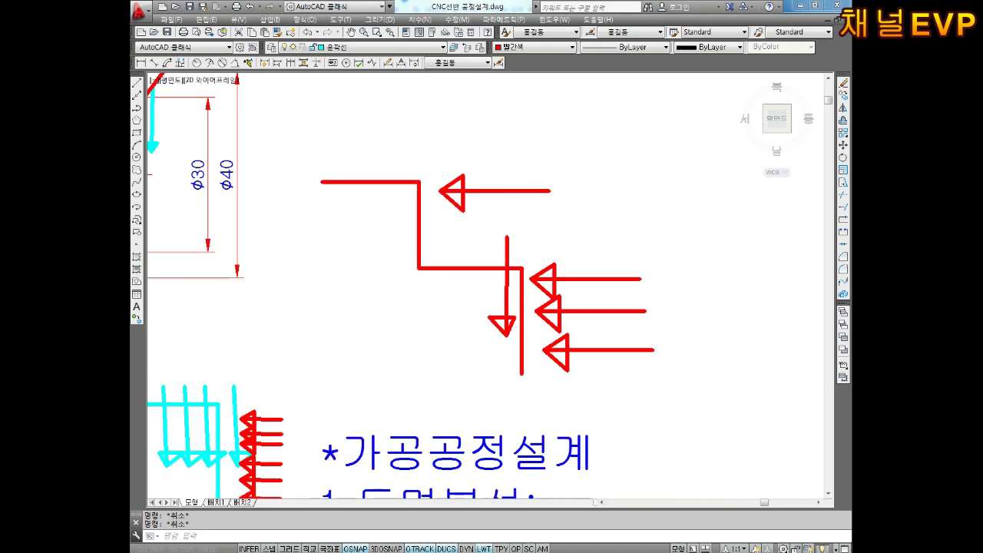
pyautogui.scroll(-5, 508, 173)
pyautogui.moveTo(509, 308); pyautogui.dragTo(497, 184, button='middle')
pyautogui.moveTo(545, 373); pyautogui.dragTo(539, 305, button='middle')
pyautogui.moveTo(559, 432); pyautogui.dragTo(550, 358, button='middle')
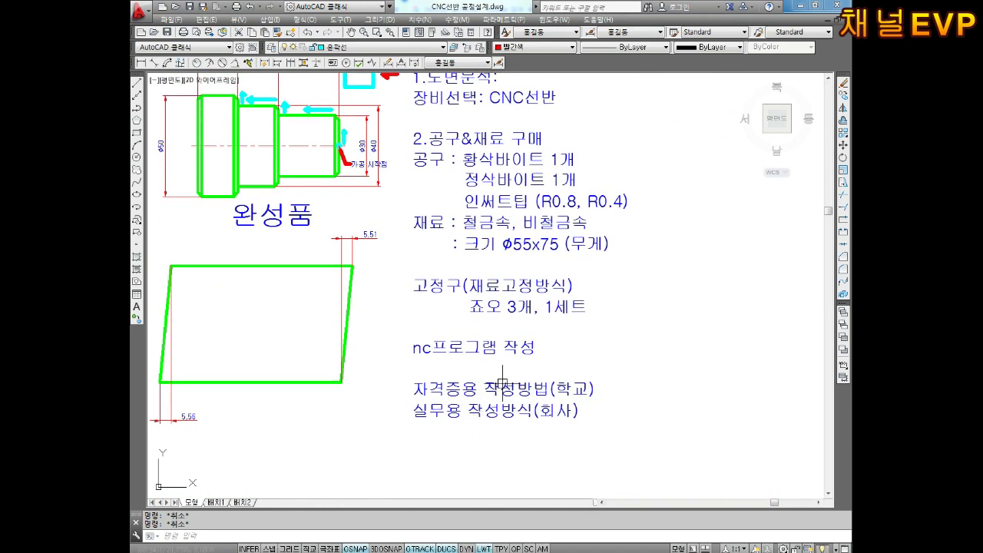
pyautogui.scroll(4, 487, 412)
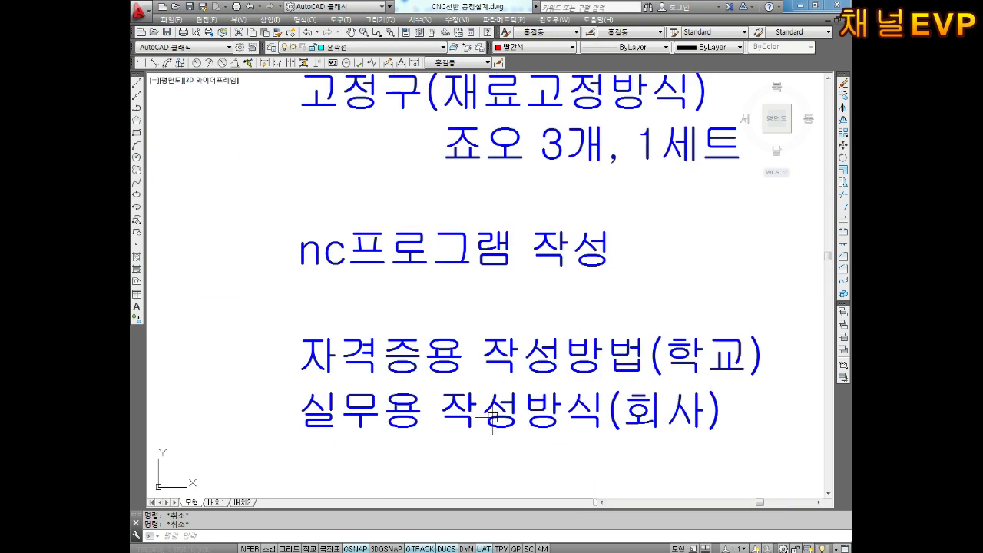
pyautogui.scroll(-4, 487, 415)
pyautogui.scroll(4, 393, 291)
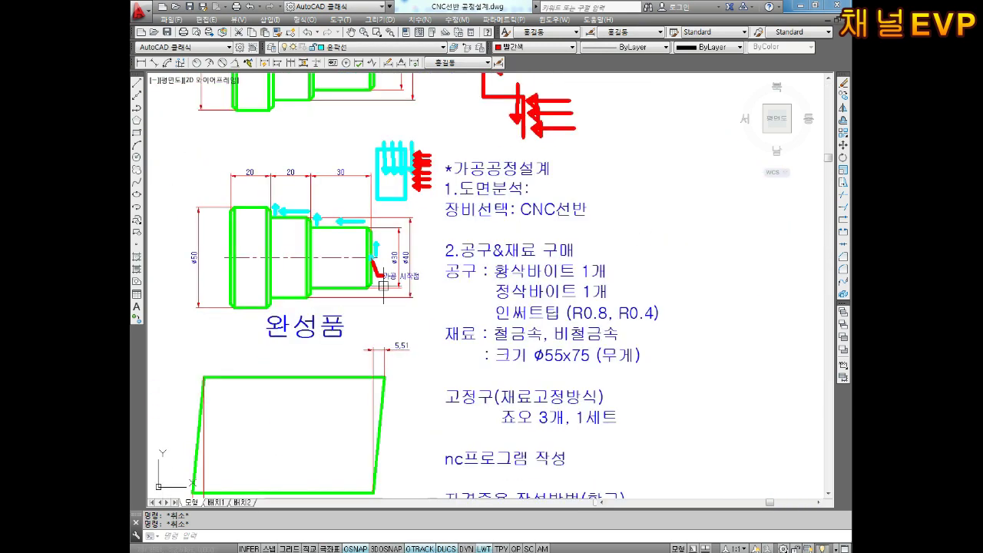
pyautogui.scroll(1, 393, 290)
pyautogui.scroll(3, 461, 267)
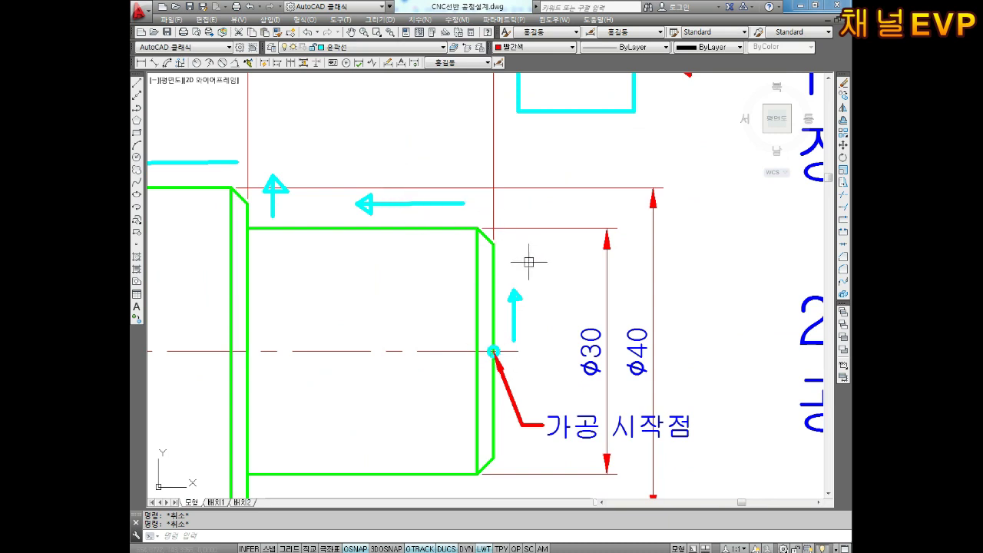
pyautogui.moveTo(499, 236); pyautogui.dragTo(491, 270, button='middle')
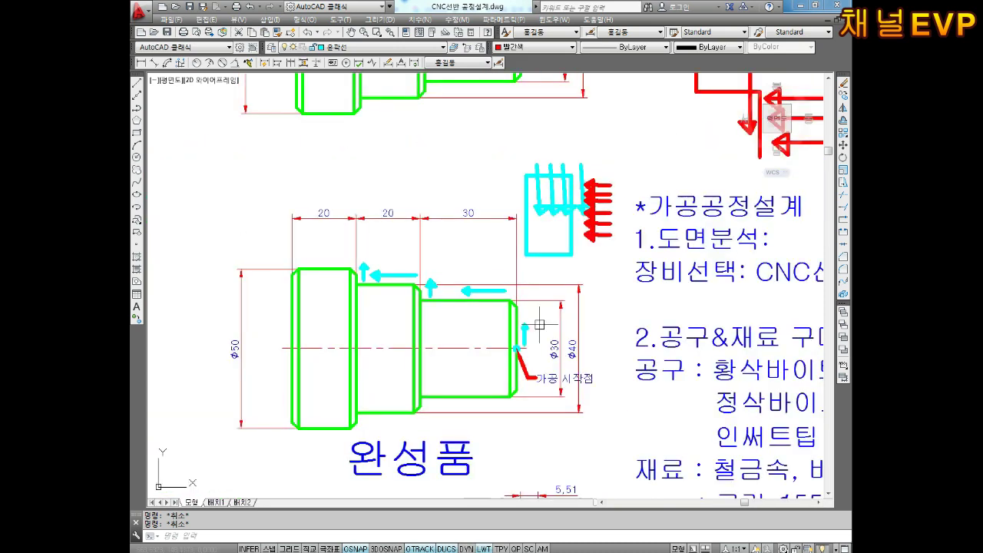
# - Examine the machining start point at the upper shaft's front chamfer and the downward facing arrow beside it
pyautogui.scroll(-4, 534, 335)
pyautogui.moveTo(570, 372); pyautogui.dragTo(563, 476, button='middle')
pyautogui.moveTo(538, 151); pyautogui.dragTo(533, 360, button='middle')
pyautogui.scroll(2, 520, 323)
pyautogui.moveTo(519, 322); pyautogui.dragTo(554, 289, button='middle')
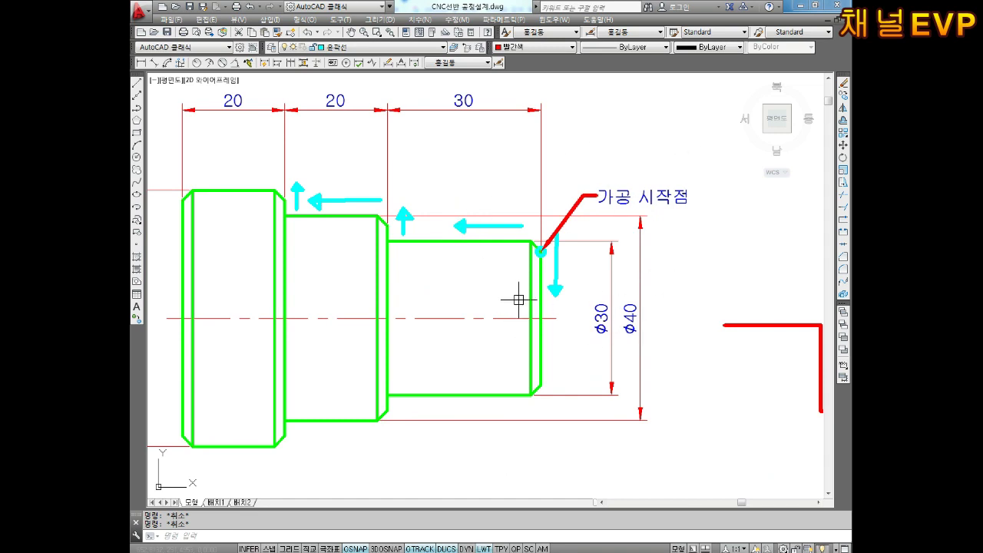
pyautogui.scroll(5, 575, 313)
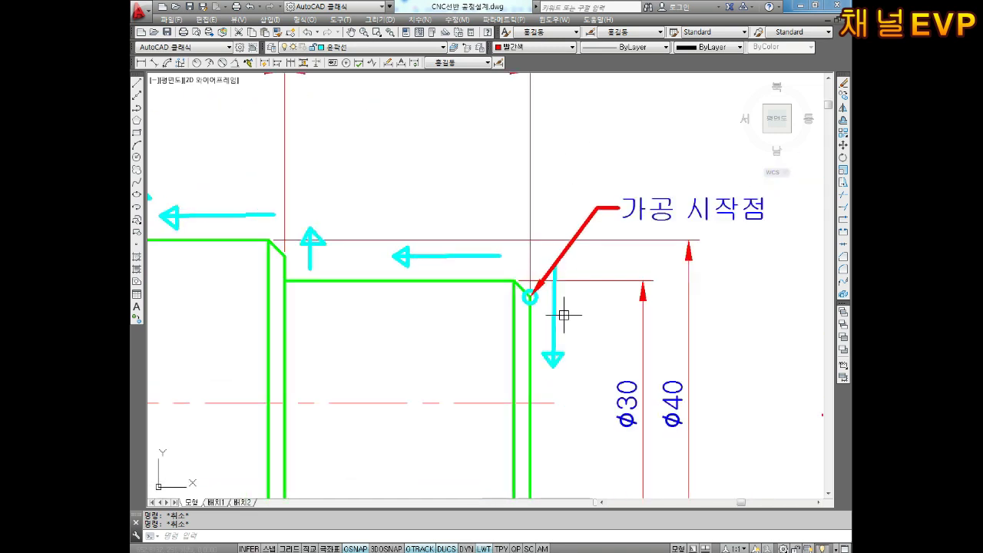
pyautogui.moveTo(564, 314); pyautogui.dragTo(556, 303, button='middle')
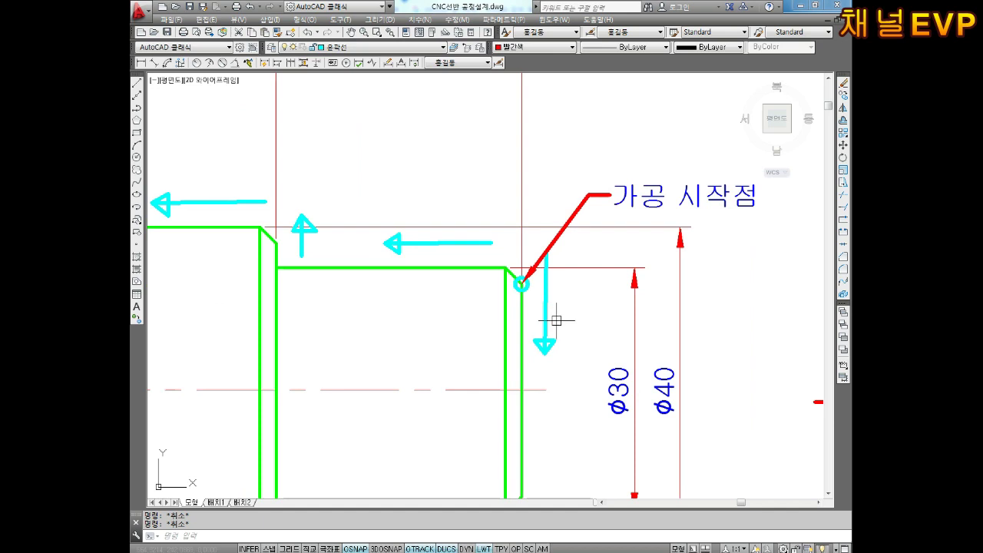
pyautogui.scroll(4, 523, 282)
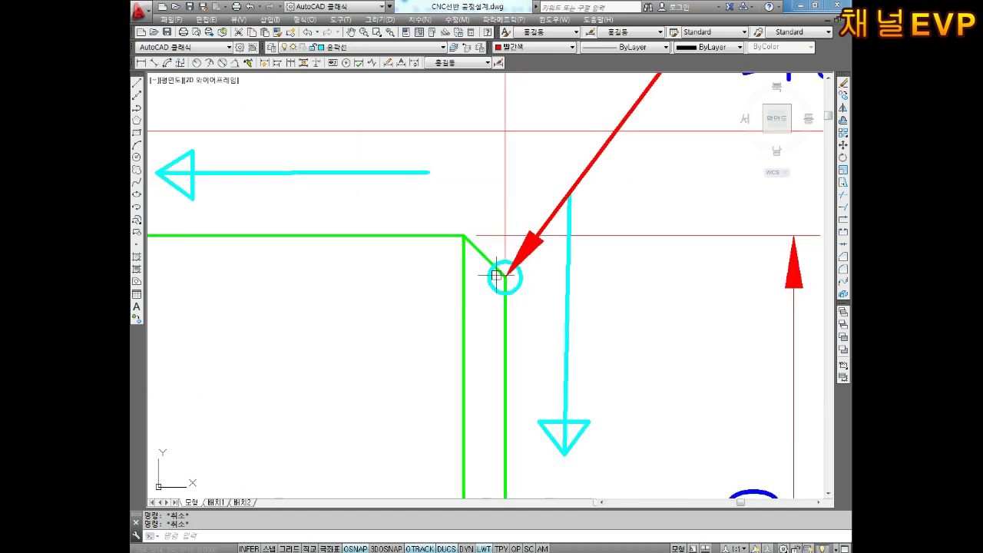
pyautogui.scroll(-4, 510, 262)
pyautogui.scroll(-3, 510, 261)
pyautogui.scroll(5, 523, 220)
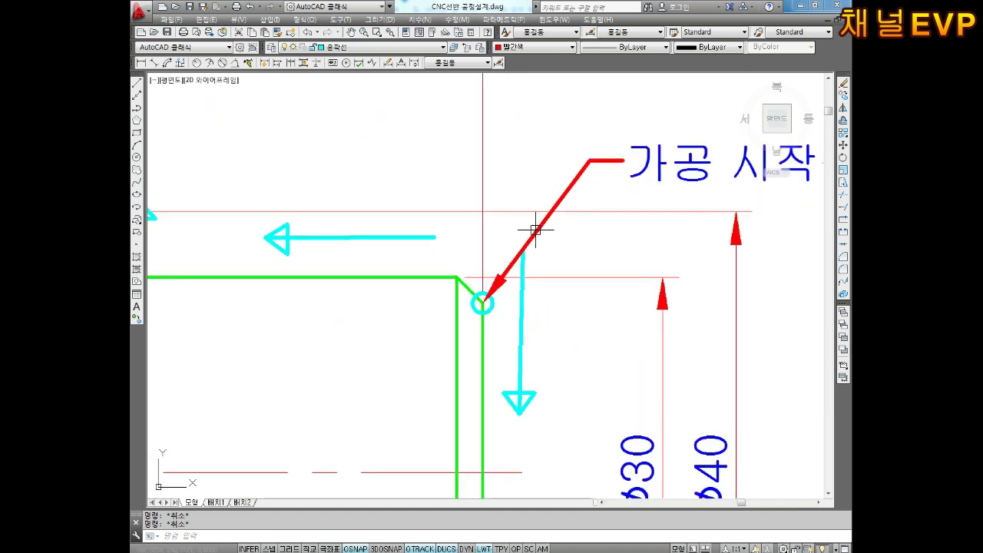
pyautogui.click(551, 435)
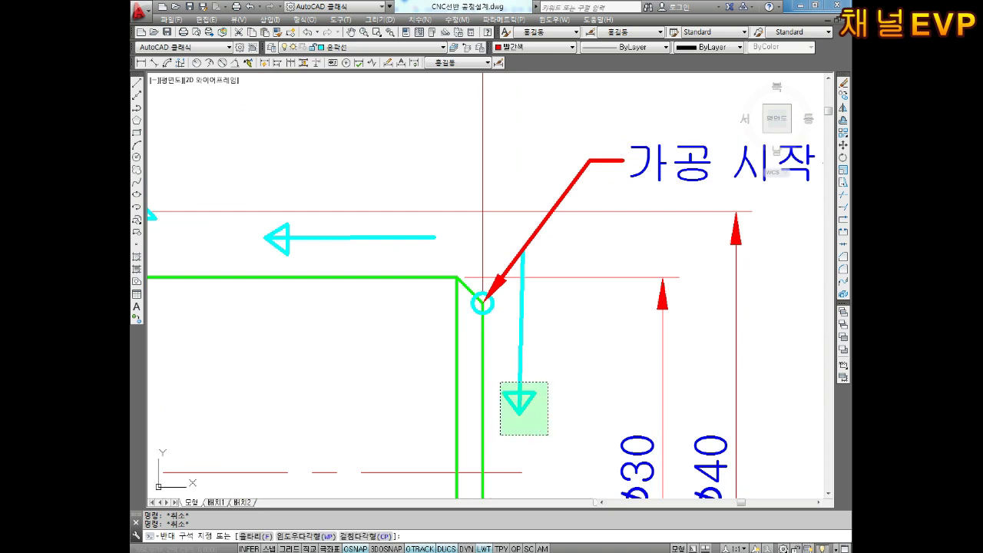
pyautogui.click(508, 356)
pyautogui.press('Escape')
pyautogui.scroll(2, 492, 315)
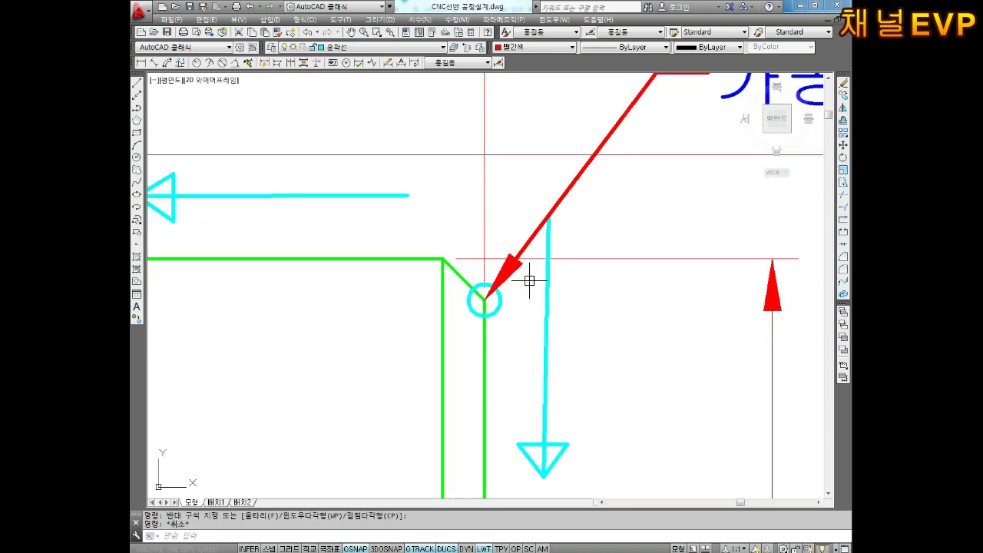
# - Change the colour of both halves of the upper shaft's front end-face line to red (빨간색)
pyautogui.scroll(-2, 521, 281)
pyautogui.click(522, 281)
pyautogui.click(490, 326)
pyautogui.moveTo(519, 380); pyautogui.dragTo(527, 290, button='middle')
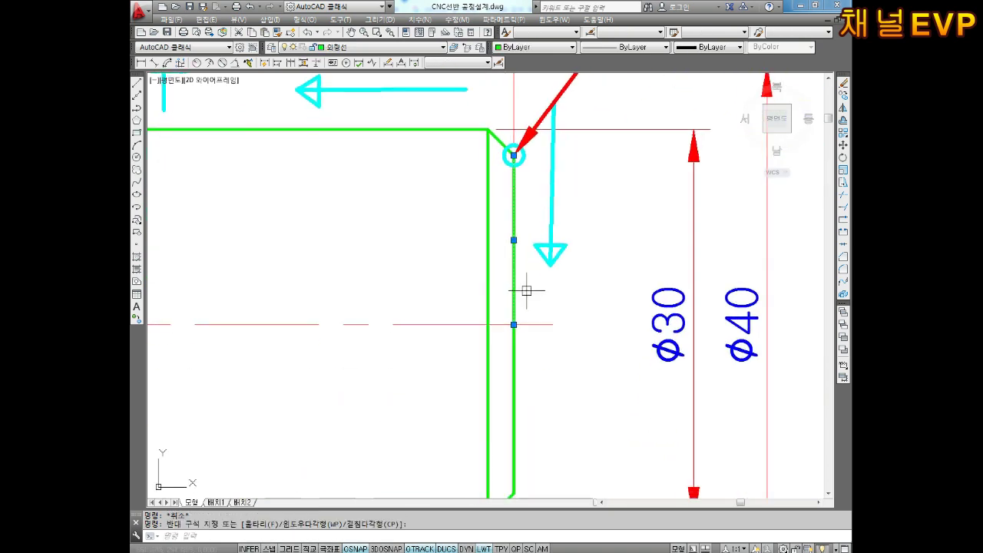
pyautogui.click(533, 350)
pyautogui.click(505, 414)
pyautogui.click(525, 46)
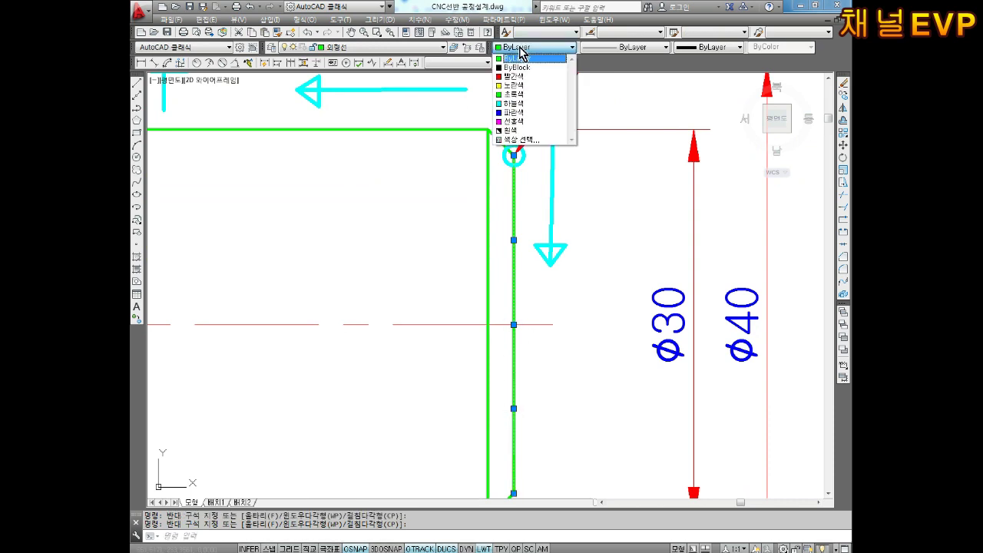
pyautogui.click(521, 78)
pyautogui.press('Escape')
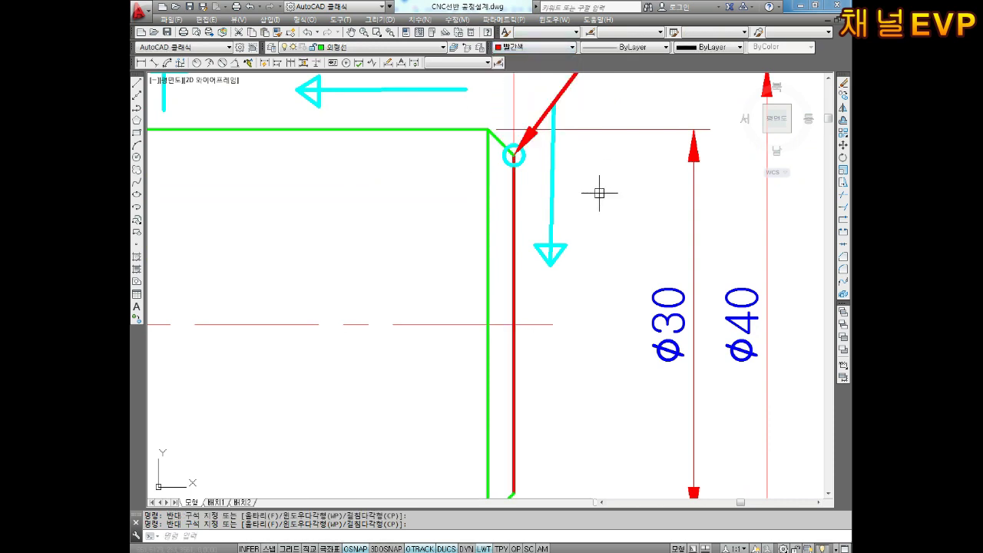
# - Examine the column of red left-pointing arrows beside the cyan rectangle, highlighting their shafts for comparison
pyautogui.moveTo(558, 220); pyautogui.dragTo(560, 245, button='middle')
pyautogui.scroll(-6, 555, 158)
pyautogui.moveTo(582, 465); pyautogui.dragTo(574, 263, button='middle')
pyautogui.scroll(2, 563, 188)
pyautogui.scroll(2, 569, 194)
pyautogui.moveTo(568, 194); pyautogui.dragTo(511, 431, button='middle')
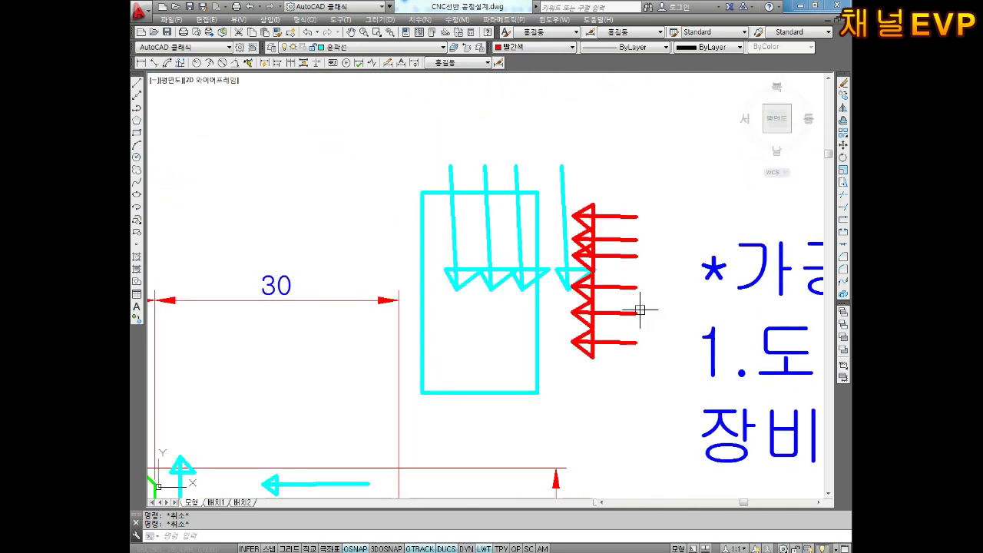
pyautogui.click(642, 371)
pyautogui.click(611, 152)
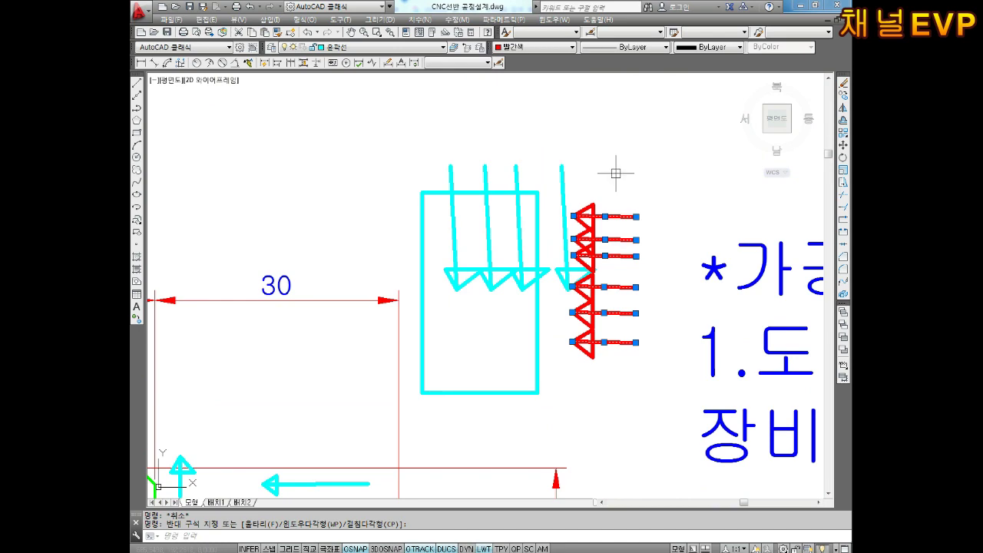
pyautogui.press('Escape')
pyautogui.press('Escape')
# - Delete the upper half of the red end-face line, between the chamfer corner and the upper shaft's centre line
pyautogui.scroll(-1, 584, 165)
pyautogui.moveTo(487, 486); pyautogui.dragTo(479, 294, button='middle')
pyautogui.scroll(2, 470, 267)
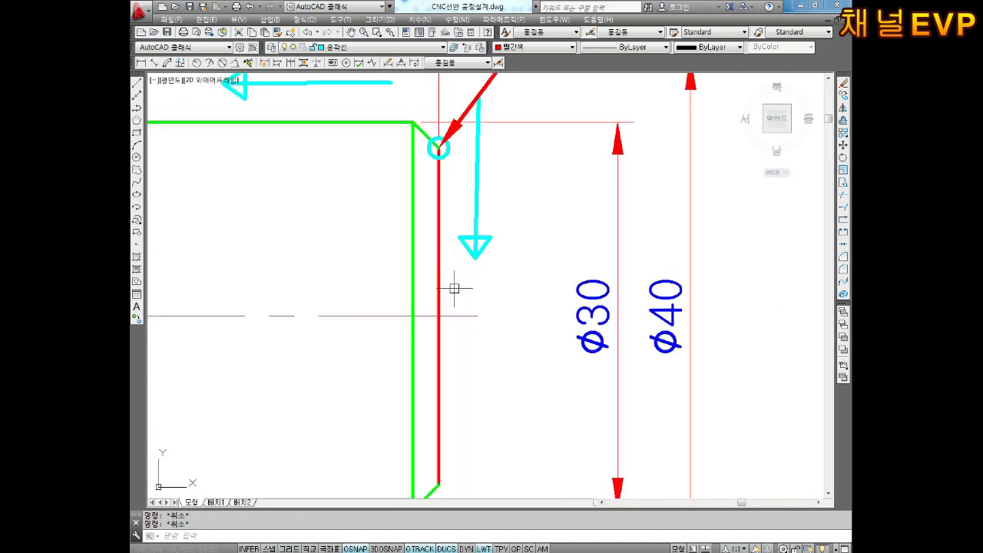
pyautogui.click(456, 203)
pyautogui.click(427, 248)
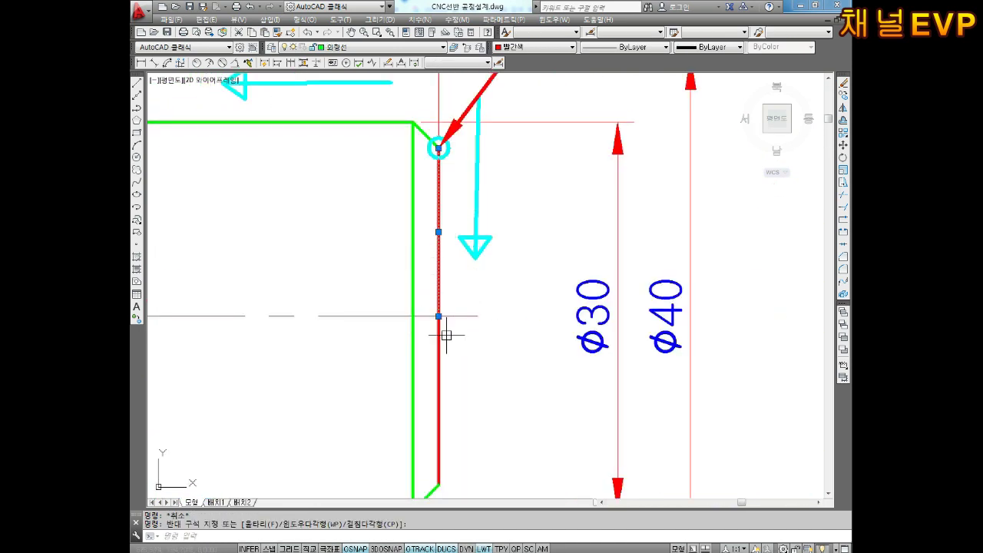
pyautogui.press('Delete')
pyautogui.moveTo(455, 167); pyautogui.dragTo(486, 277, button='middle')
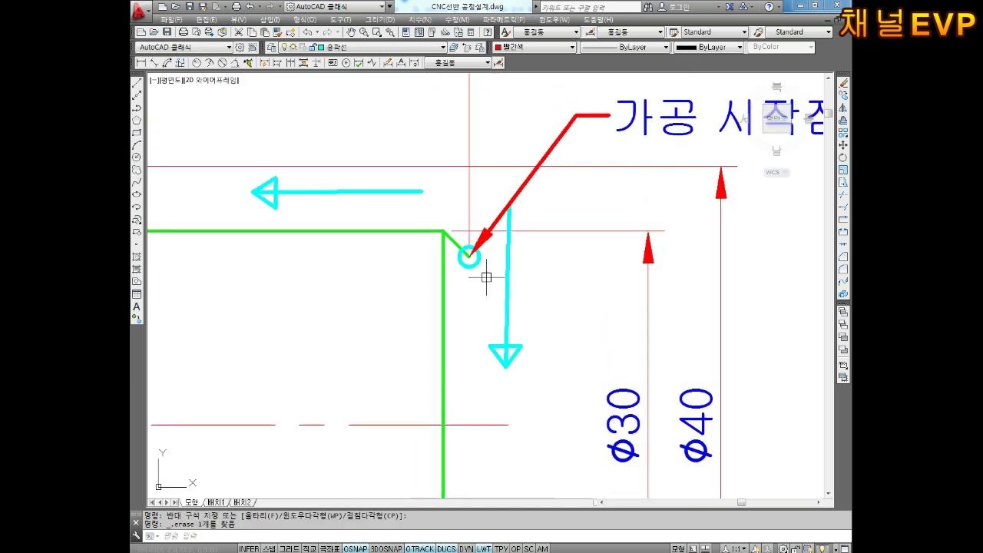
pyautogui.scroll(4, 487, 277)
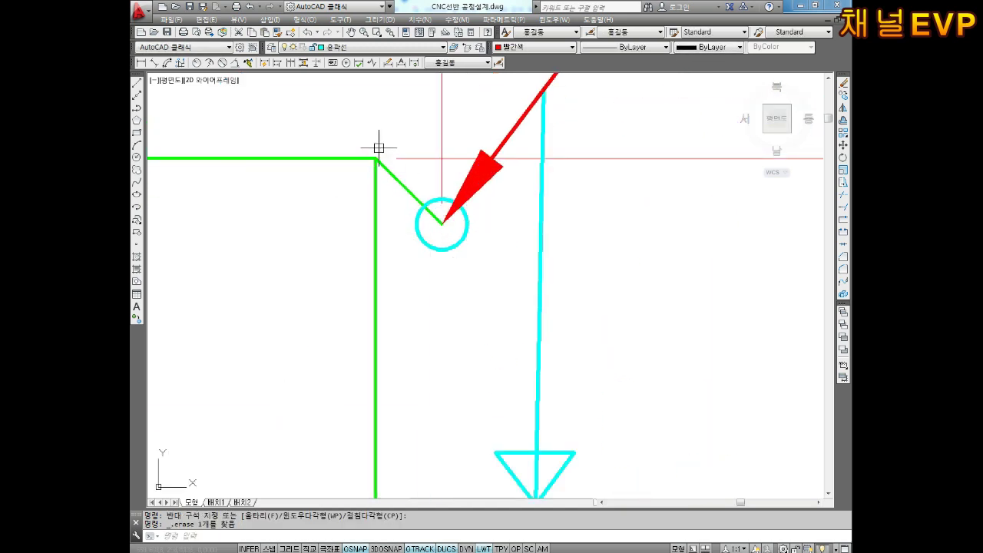
pyautogui.moveTo(441, 217); pyautogui.dragTo(463, 262, button='middle')
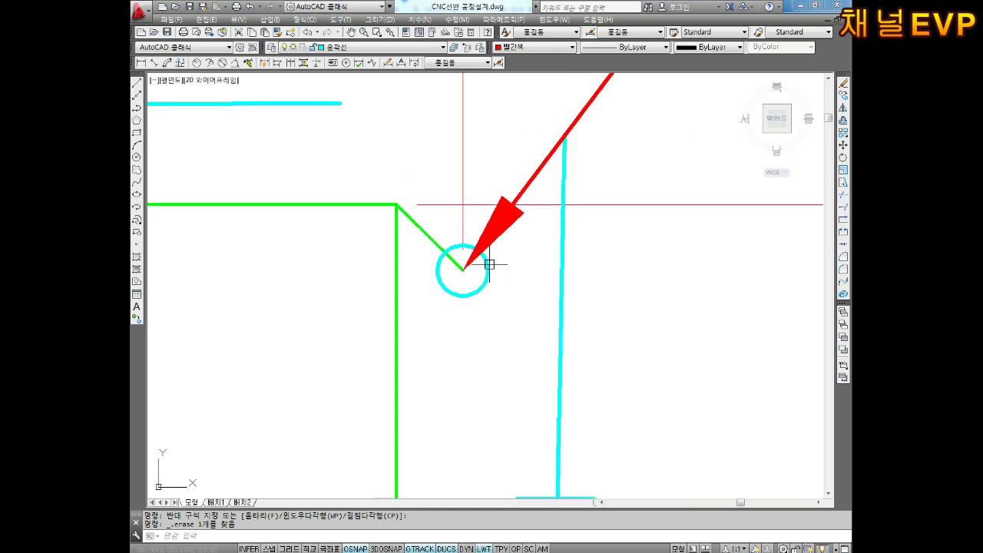
# - Draw a red left-pointing arrow with a triangular head just beside the machining start point at the chamfer's end
pyautogui.moveTo(538, 232); pyautogui.dragTo(558, 254, button='middle')
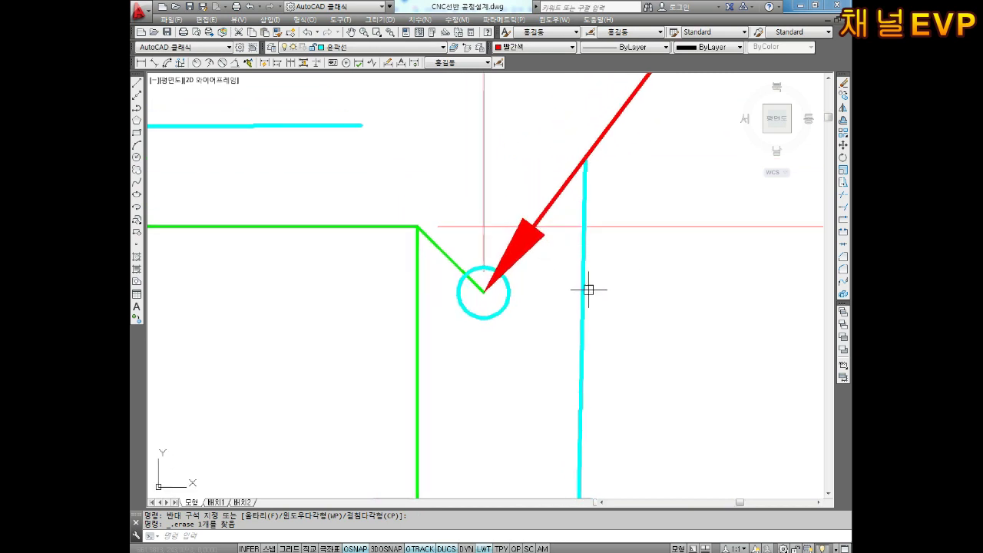
pyautogui.write('l')
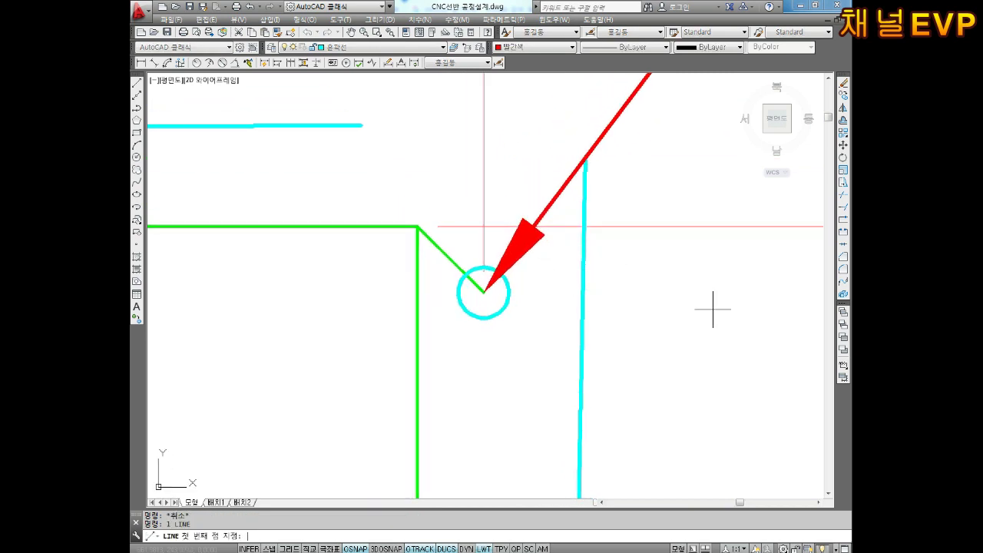
pyautogui.press('Return')
pyautogui.click(531, 283)
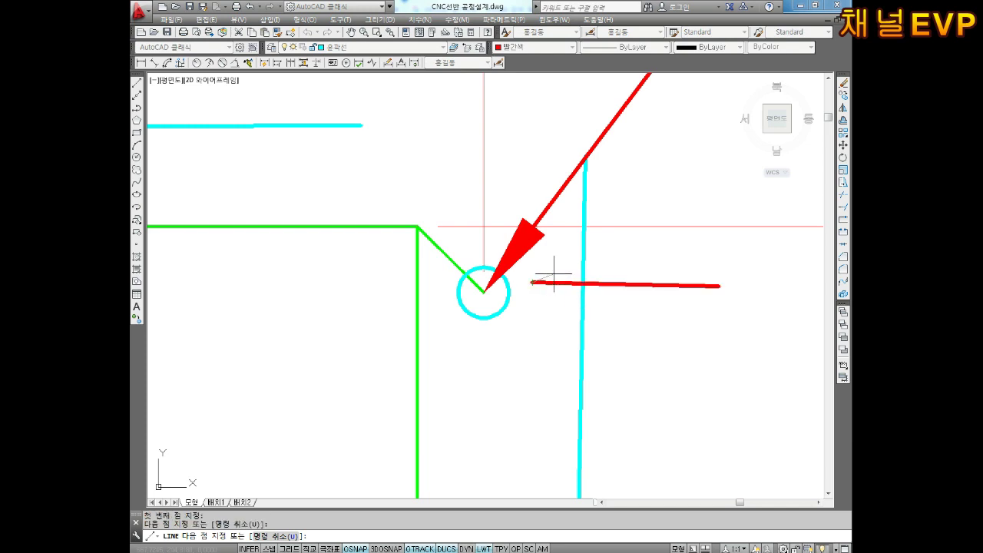
pyautogui.click(558, 268)
pyautogui.click(560, 301)
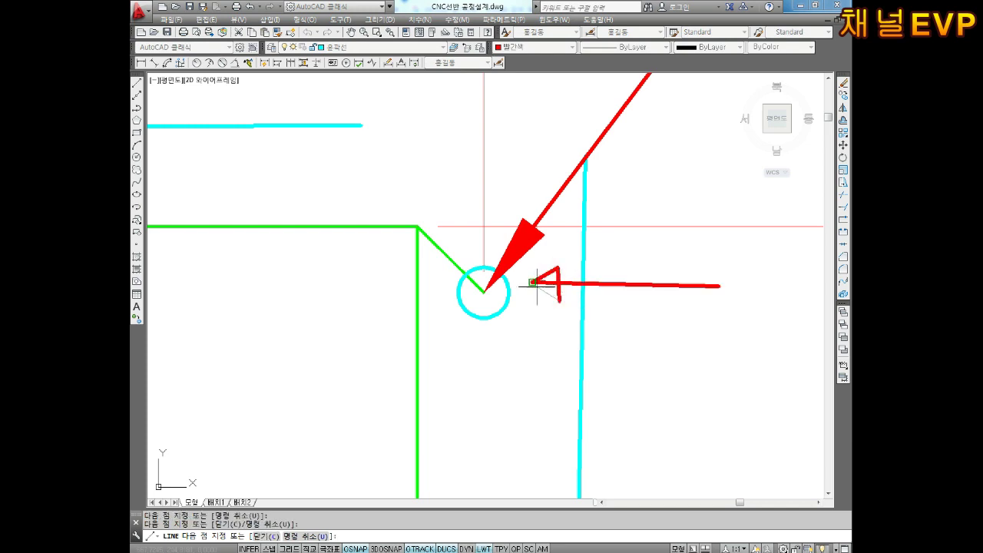
pyautogui.click(532, 283)
pyautogui.press('Escape')
pyautogui.press('Escape')
# - Delete the cyan circle around the machining start point at the chamfer's lower end
pyautogui.scroll(2, 530, 285)
pyautogui.click(516, 308)
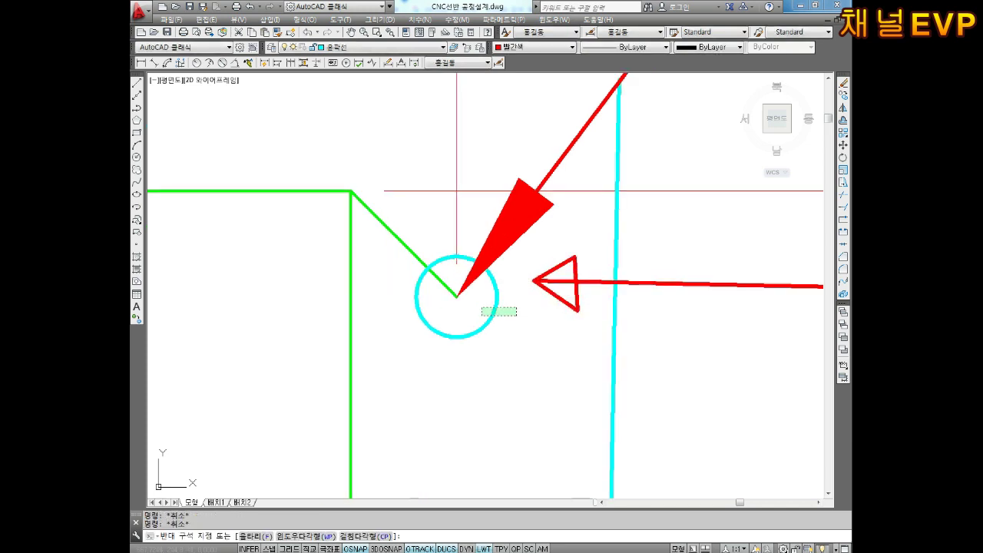
pyautogui.click(482, 316)
pyautogui.press('Delete')
pyautogui.scroll(-4, 533, 228)
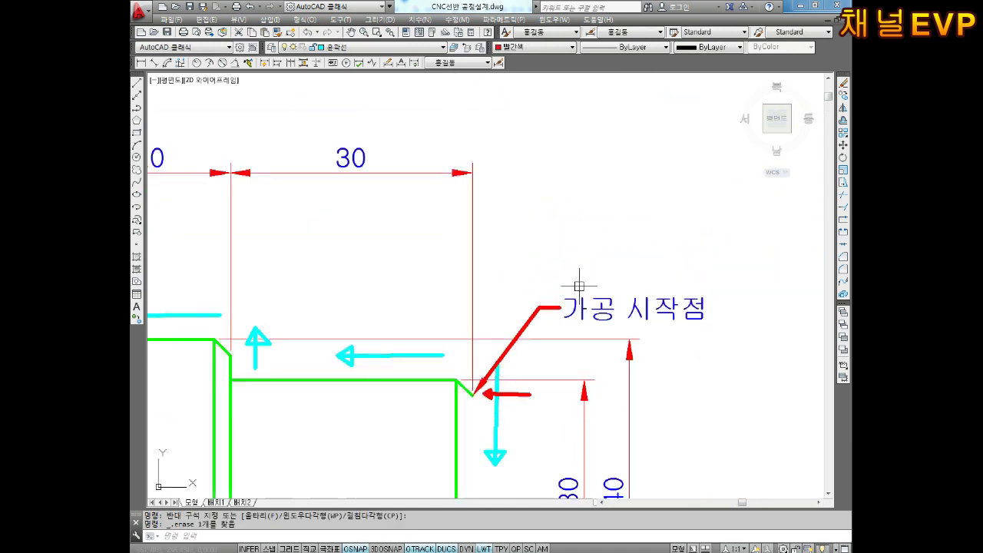
# - Draw a closed four-sided red outline of a cutting insert in the empty area above the 가공 시작점 label
pyautogui.moveTo(616, 207); pyautogui.dragTo(586, 314, button='middle')
pyautogui.press('Escape')
pyautogui.press('Escape')
pyautogui.press('Return')
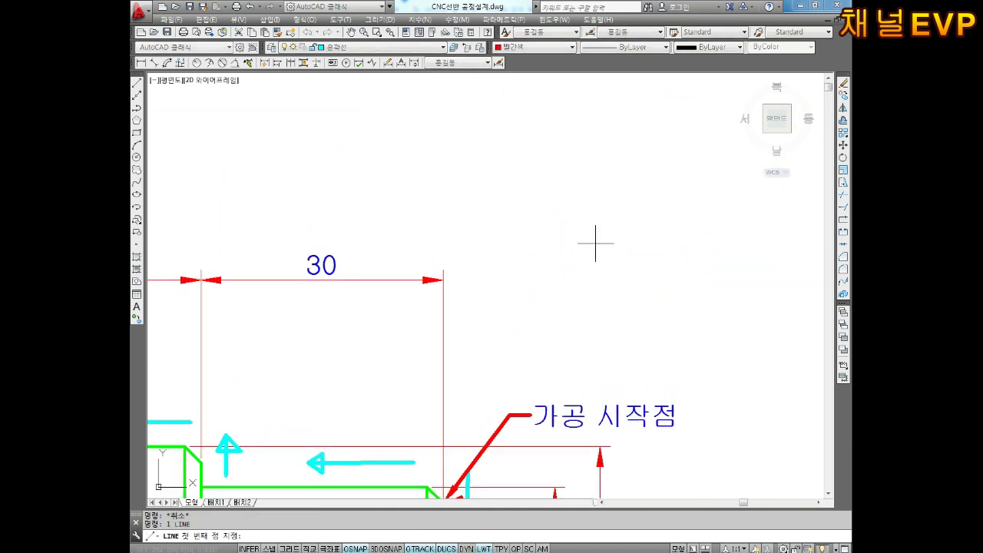
pyautogui.click(601, 225)
pyautogui.click(530, 267)
pyautogui.click(530, 352)
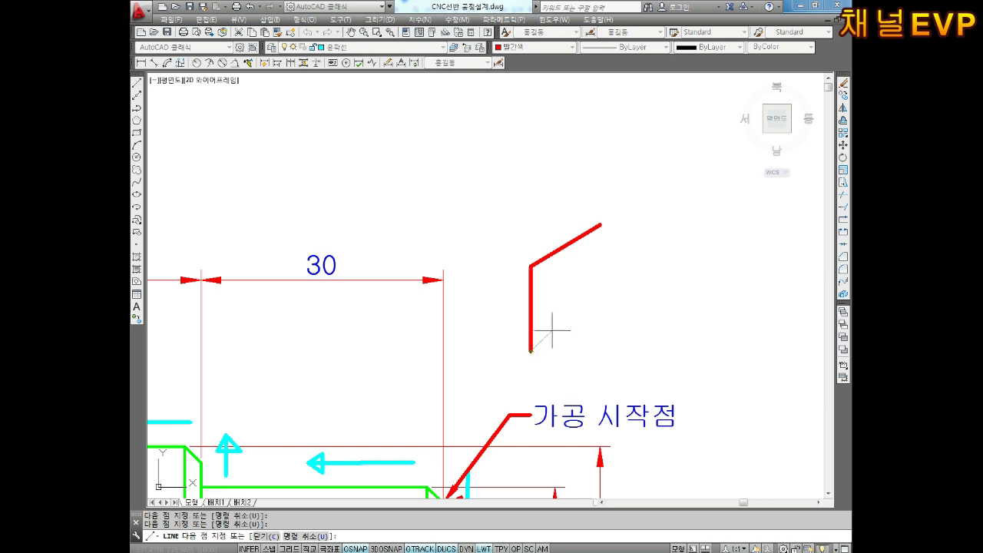
pyautogui.click(597, 302)
pyautogui.click(600, 224)
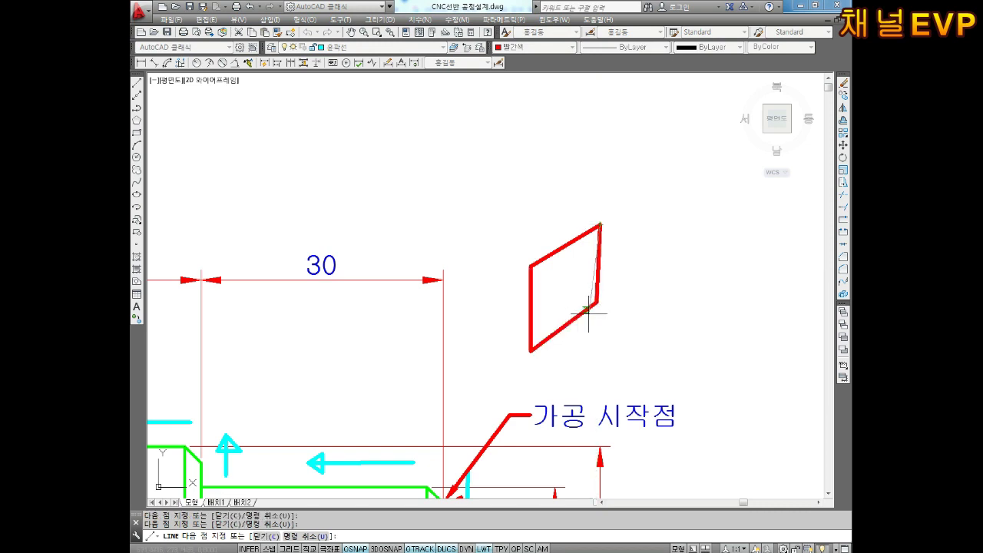
pyautogui.press('Escape')
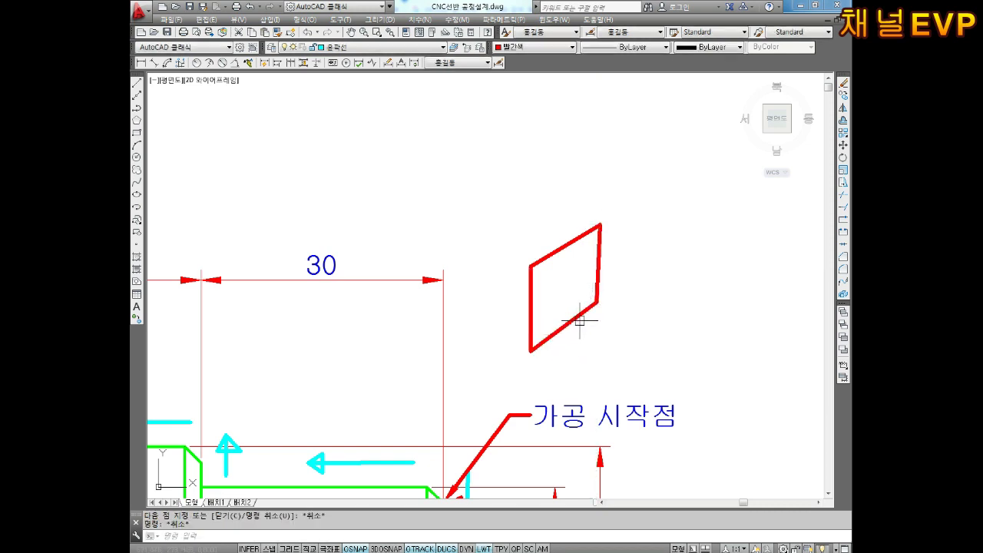
# - Draw a circle of radius 0.5 tangent to the two edges meeting at the insert outline's lowest corner
pyautogui.scroll(4, 540, 314)
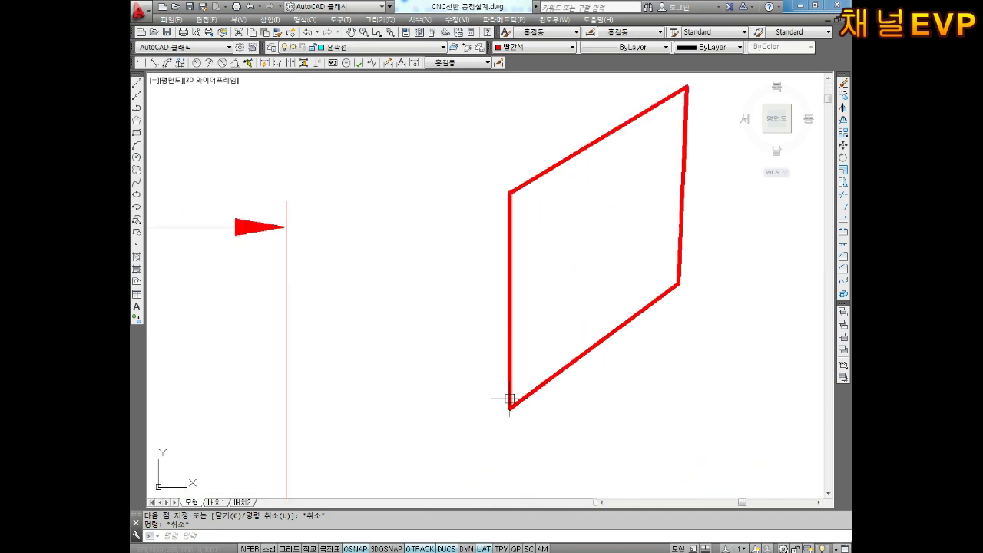
pyautogui.scroll(3, 510, 400)
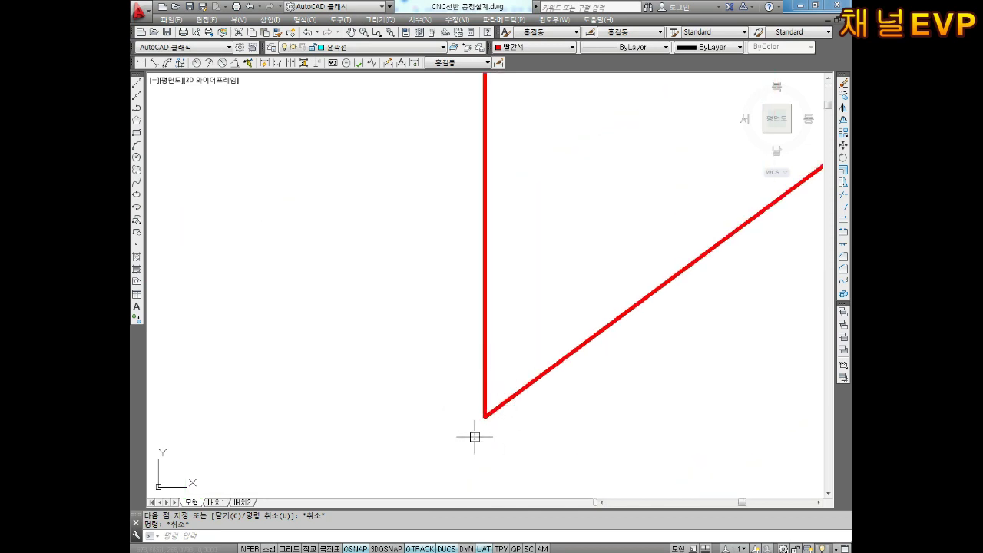
pyautogui.moveTo(518, 363); pyautogui.dragTo(517, 343, button='middle')
pyautogui.press('Escape')
pyautogui.scroll(3, 496, 393)
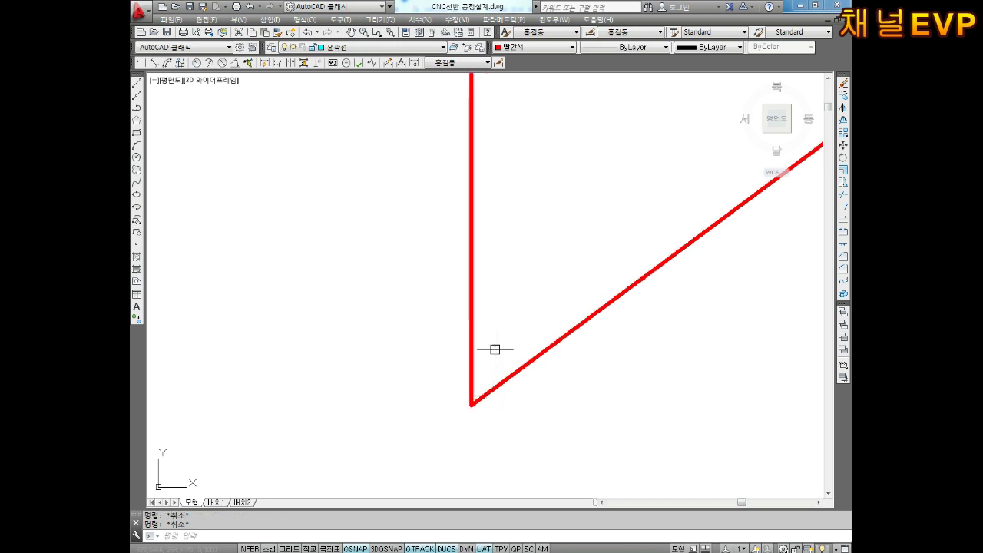
pyautogui.press('Return')
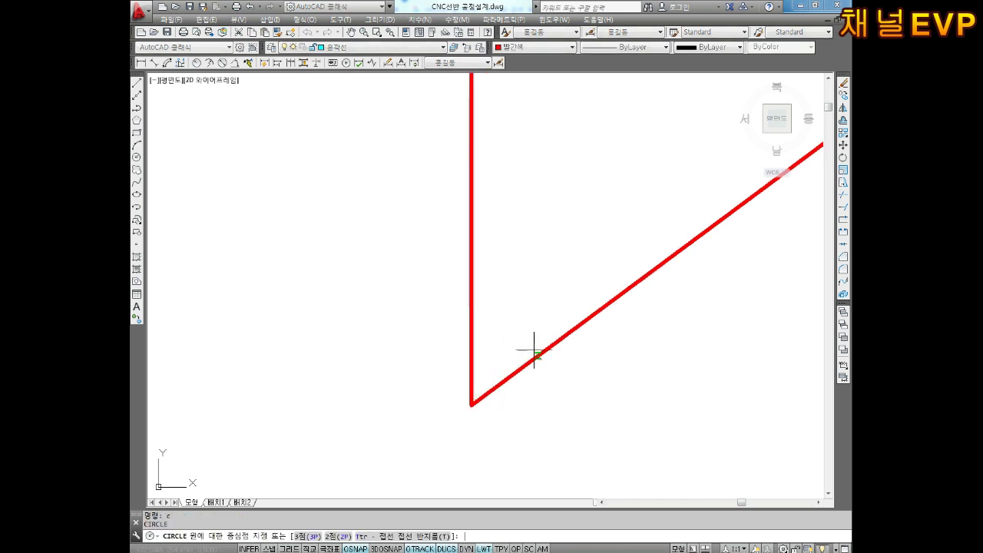
pyautogui.write('t')
pyautogui.press('Return')
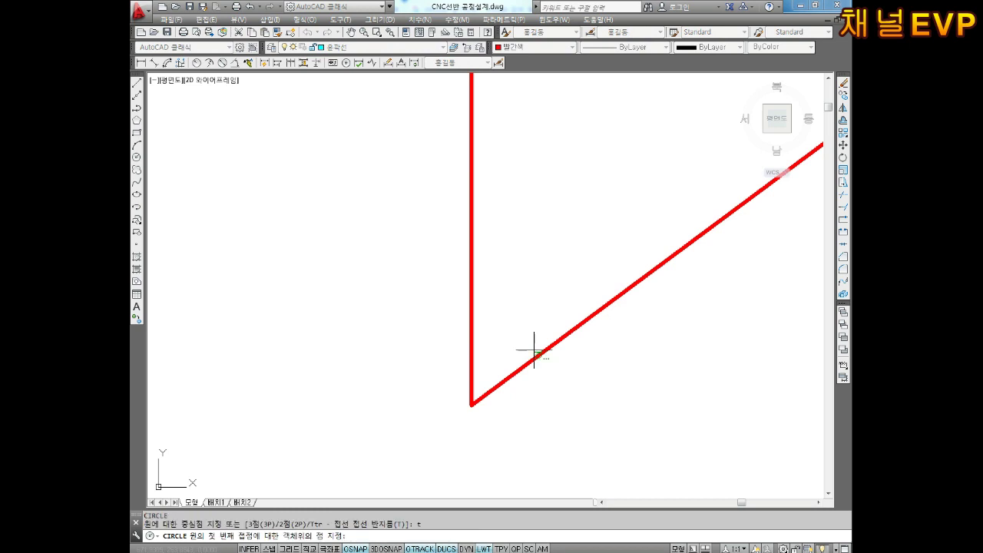
pyautogui.click(533, 351)
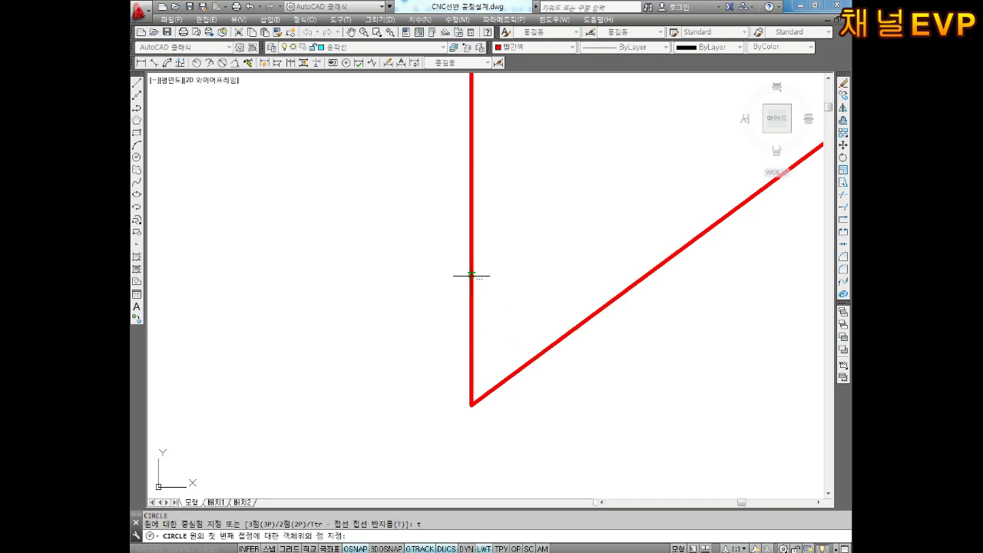
pyautogui.click(536, 362)
pyautogui.write('0.5')
pyautogui.press('Return')
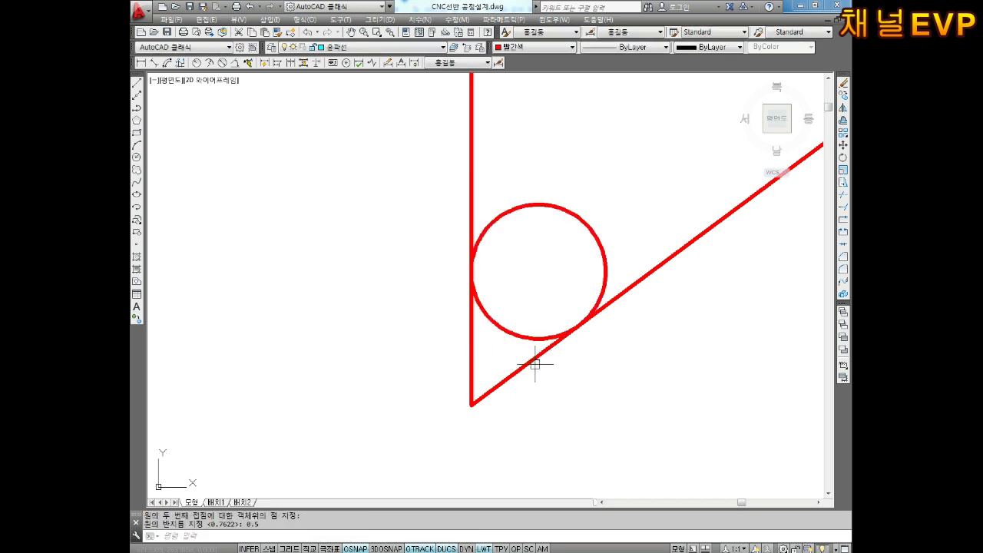
# - Trim the sharp corner and the circle's inner part so the insert's lowest corner becomes a rounded nose
pyautogui.press('Escape')
pyautogui.press('Escape')
pyautogui.write('tr')
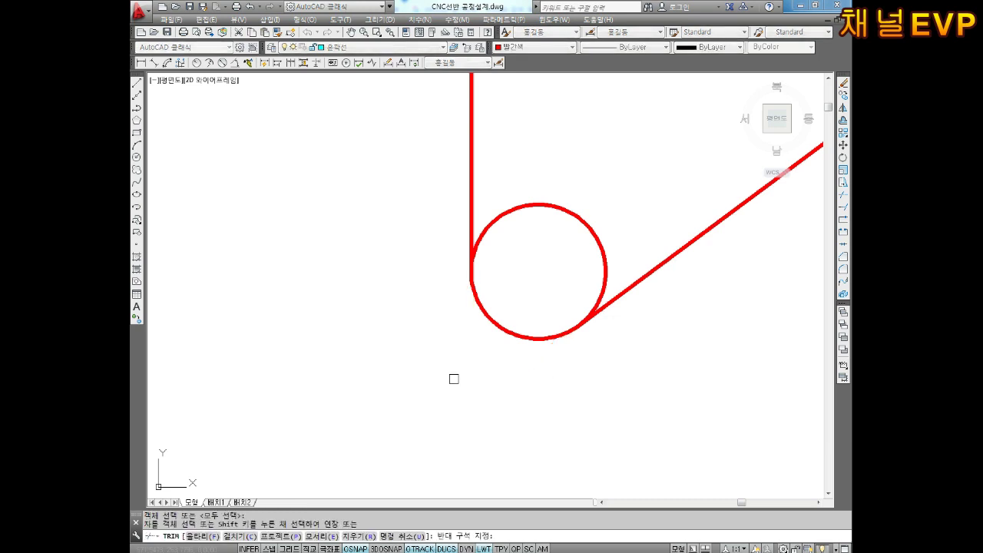
pyautogui.scroll(-2, 525, 355)
pyautogui.write('4')
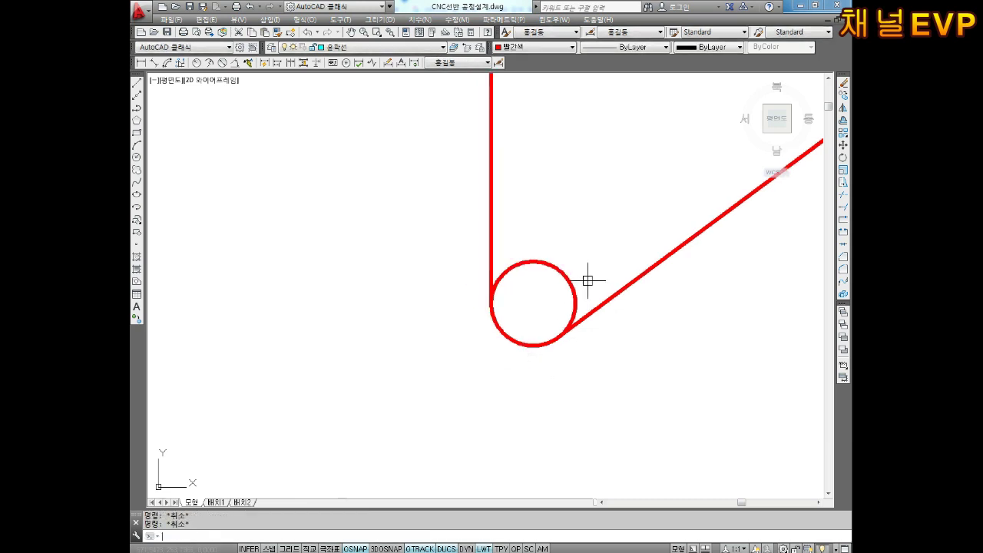
pyautogui.press('Return')
pyautogui.click(559, 271)
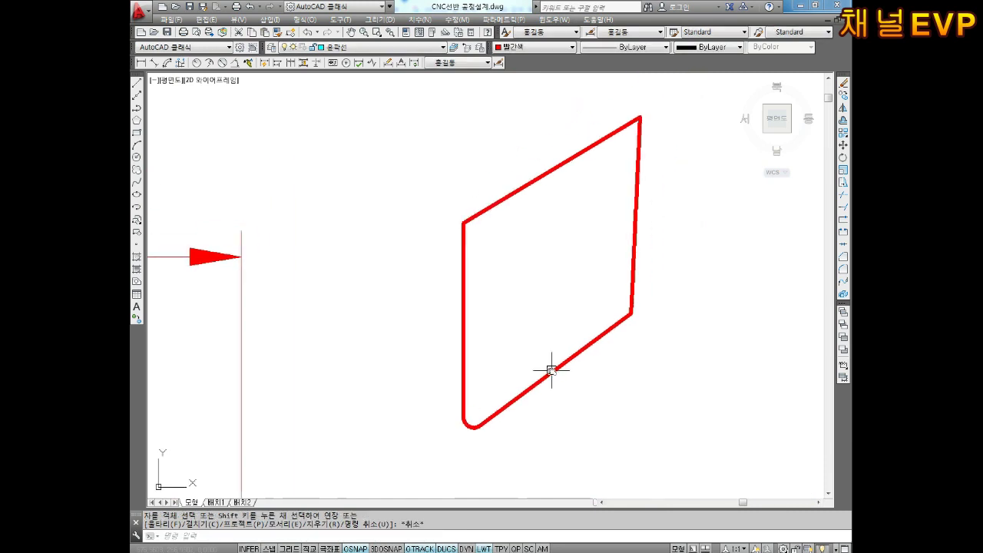
pyautogui.press('Escape')
pyautogui.press('Escape')
# - Move the whole insert outline from its rounded nose onto the lower part of the shaft's front chamfer line
pyautogui.press('Return')
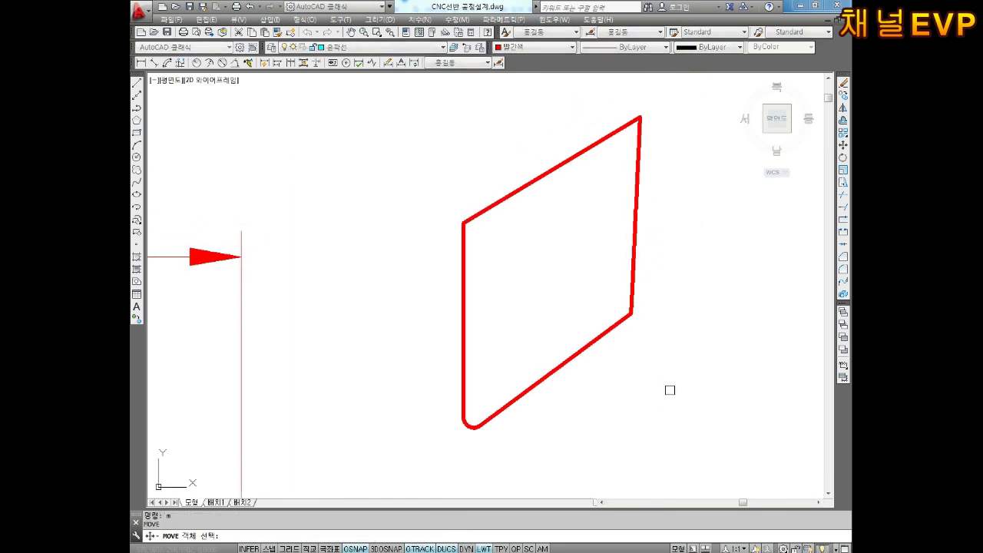
pyautogui.click(668, 389)
pyautogui.click(448, 152)
pyautogui.click(440, 459)
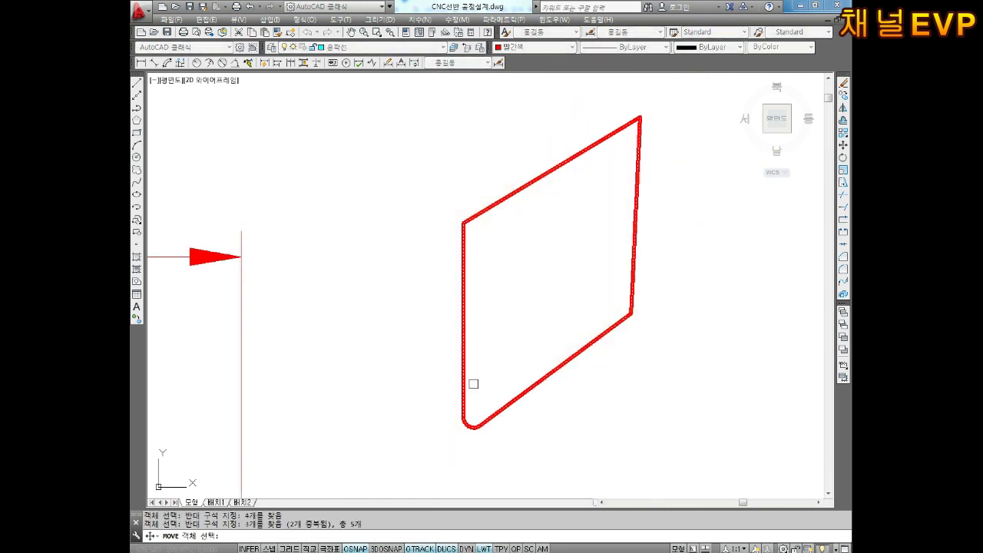
pyautogui.press('Return')
pyautogui.click(467, 427)
pyautogui.scroll(6, 437, 343)
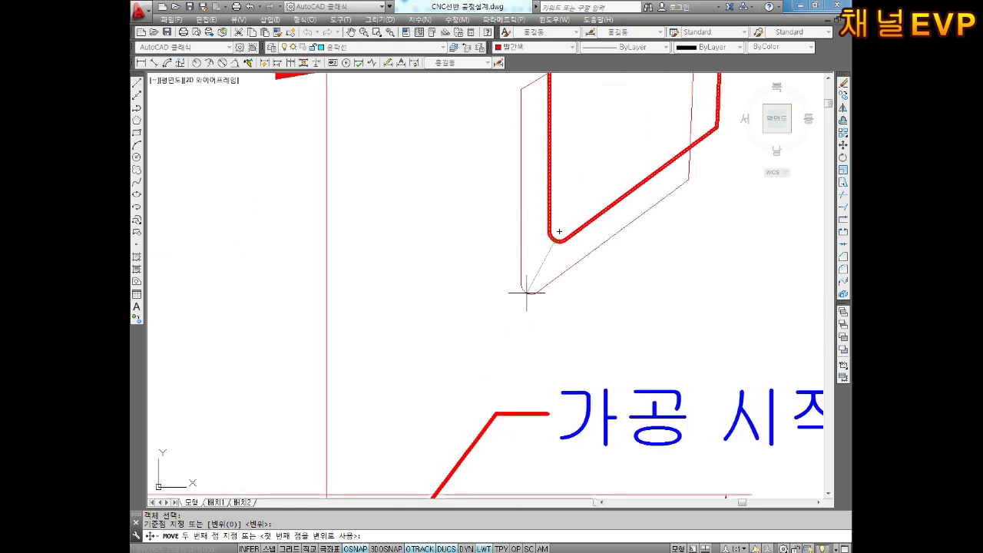
pyautogui.moveTo(437, 343); pyautogui.dragTo(457, 286, button='middle')
pyautogui.scroll(4, 457, 286)
pyautogui.moveTo(477, 378); pyautogui.dragTo(582, 301, button='middle')
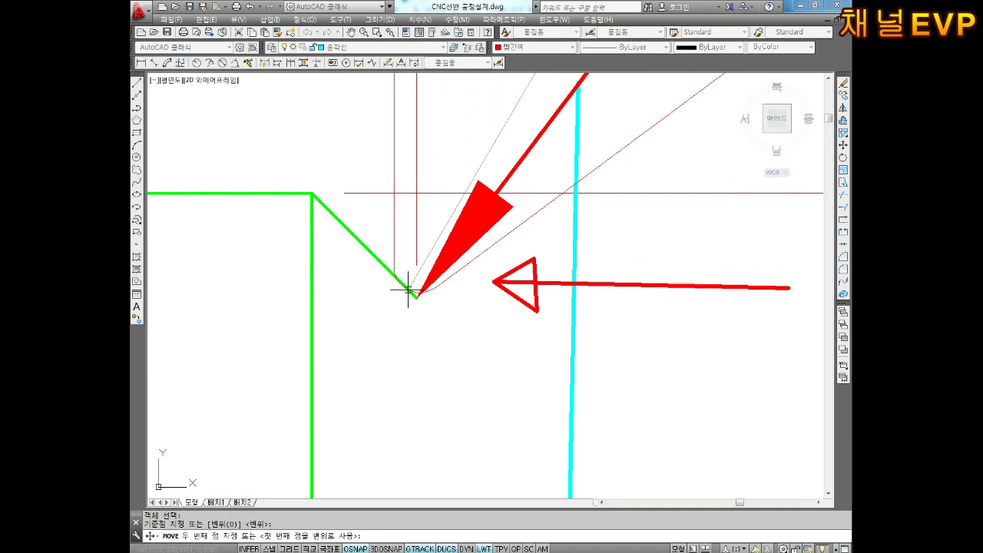
pyautogui.click(408, 290)
pyautogui.press('Escape')
pyautogui.press('Escape')
# - Examine how the insert's rounded nose meets the green chamfer line and the machining start point
pyautogui.scroll(4, 385, 253)
pyautogui.scroll(4, 400, 323)
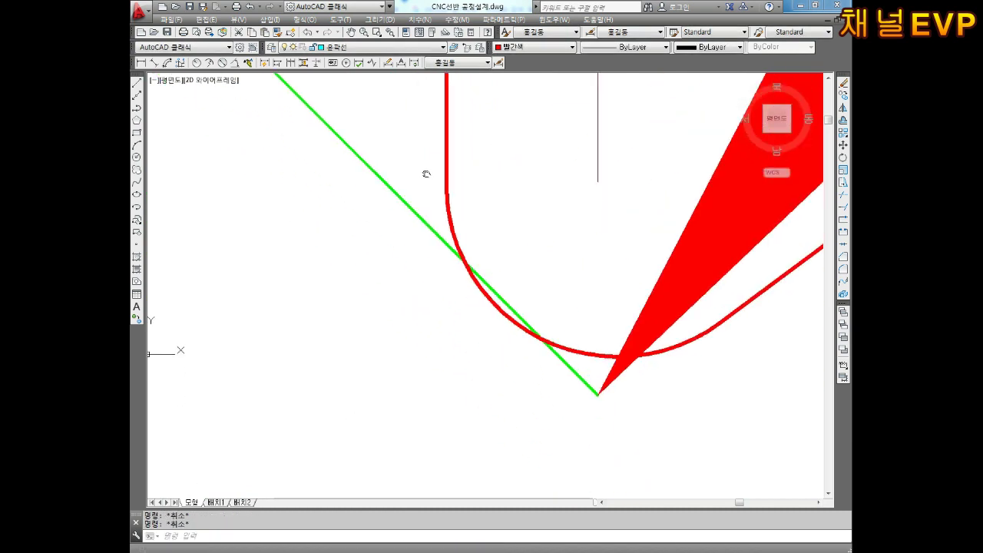
pyautogui.moveTo(773, 407); pyautogui.dragTo(703, 359, button='middle')
pyautogui.scroll(2, 537, 326)
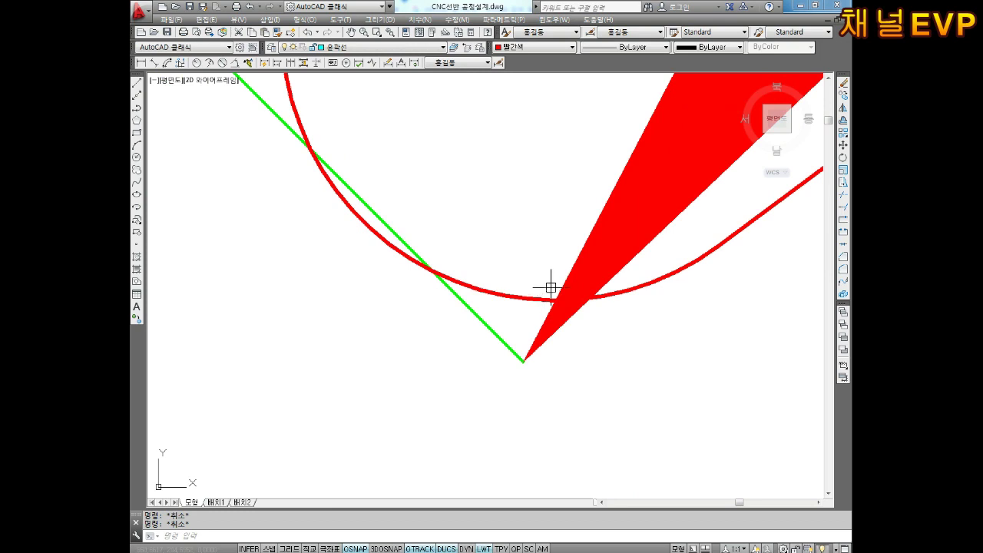
pyautogui.scroll(1, 551, 288)
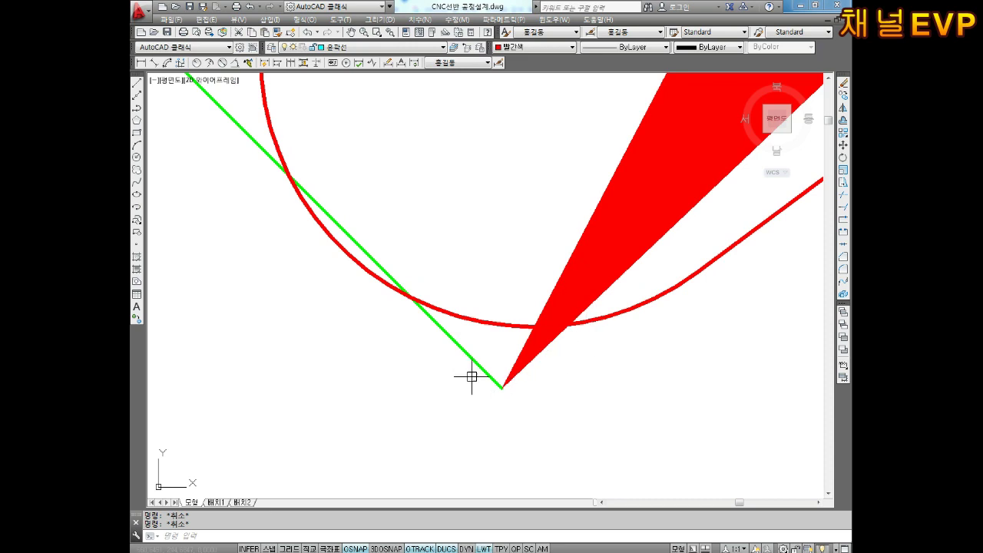
pyautogui.scroll(-4, 521, 382)
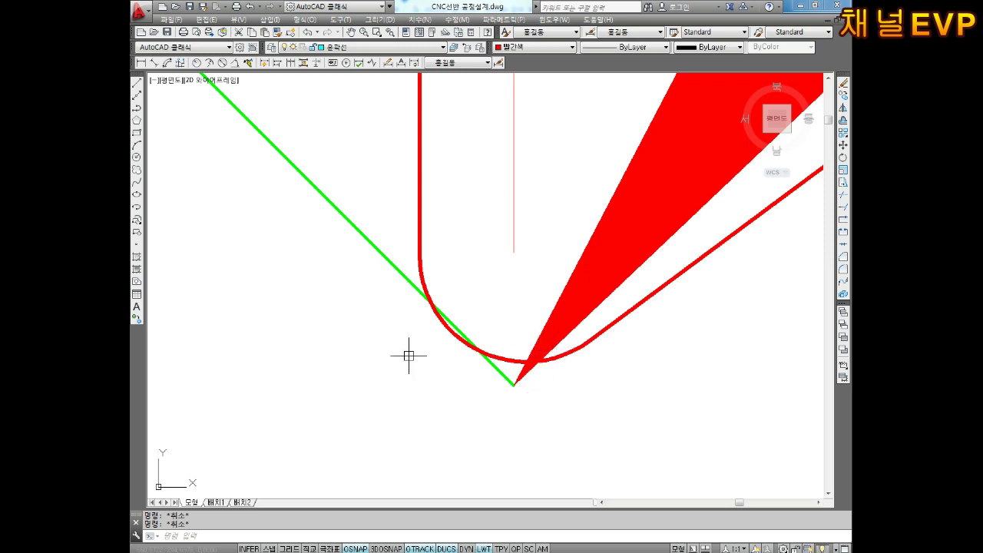
pyautogui.scroll(-4, 597, 351)
pyautogui.scroll(2, 532, 385)
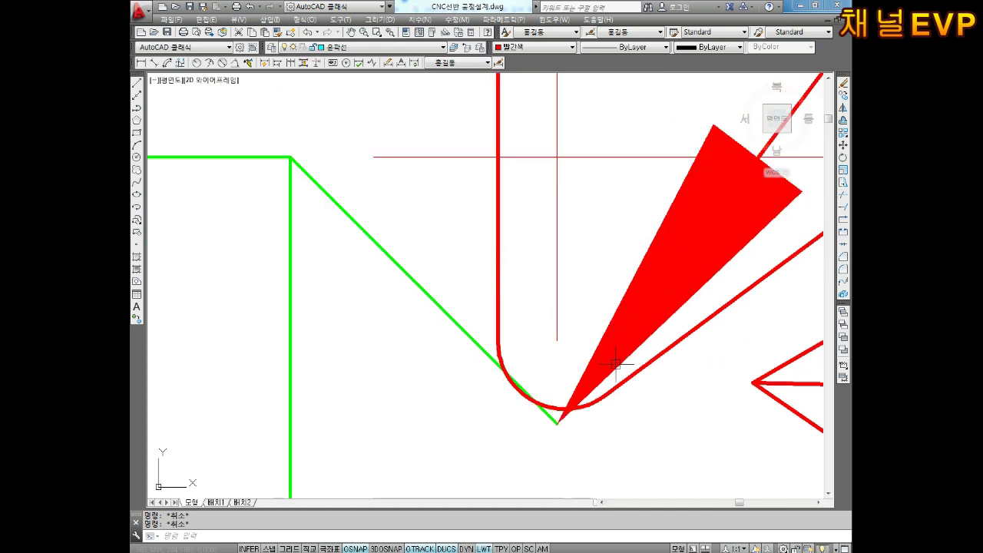
pyautogui.moveTo(613, 399); pyautogui.dragTo(566, 344, button='middle')
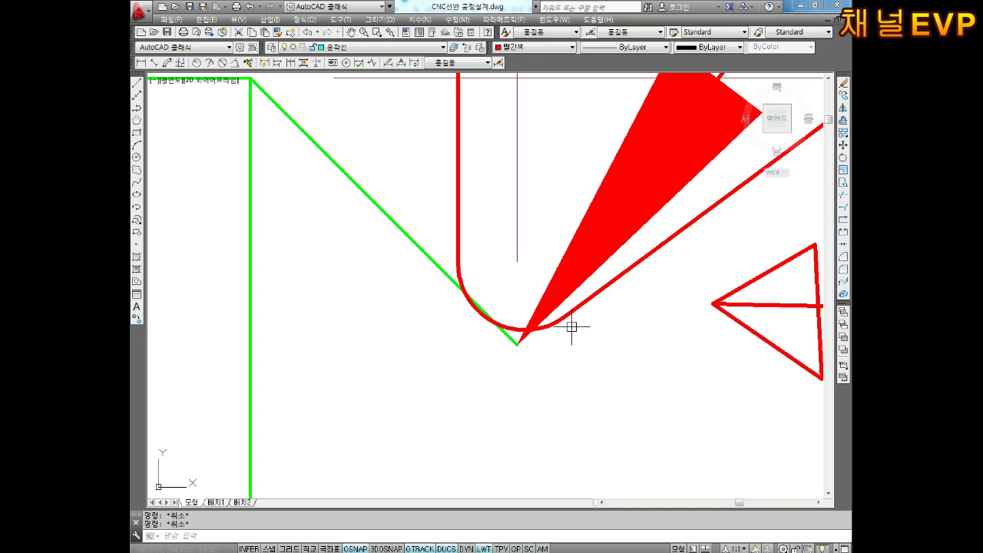
pyautogui.scroll(-2, 571, 327)
pyautogui.moveTo(572, 327)
pyautogui.mouseDown(button='middle')
pyautogui.moveTo(490, 312)
pyautogui.moveTo(507, 355)
pyautogui.mouseUp(button='middle')
pyautogui.scroll(2, 496, 299)
# - Move the whole round-nosed insert outline off the green chamfer line to a spot just below and right of the machining start point
pyautogui.press('Return')
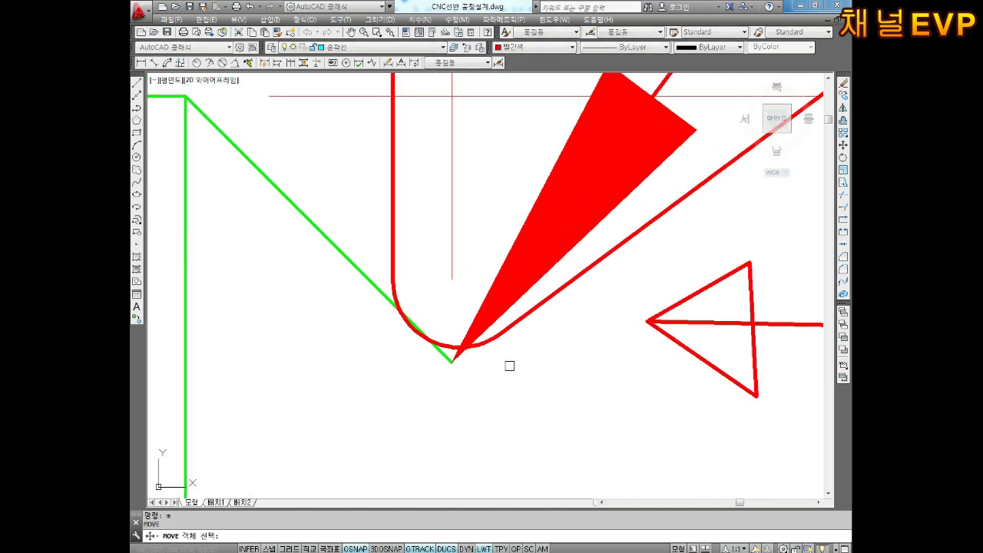
pyautogui.click(510, 366)
pyautogui.click(515, 316)
pyautogui.click(487, 340)
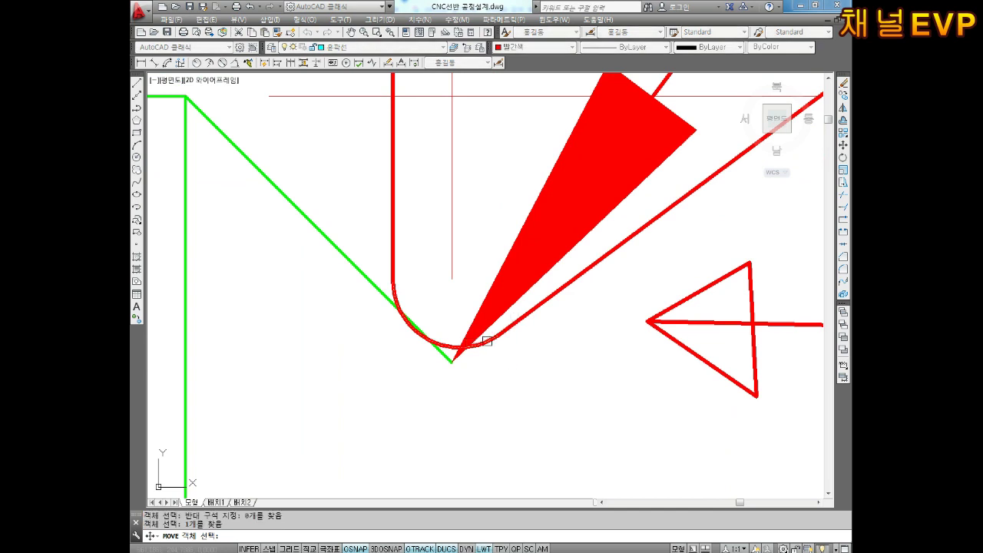
pyautogui.click(524, 314)
pyautogui.click(390, 226)
pyautogui.scroll(-3, 404, 353)
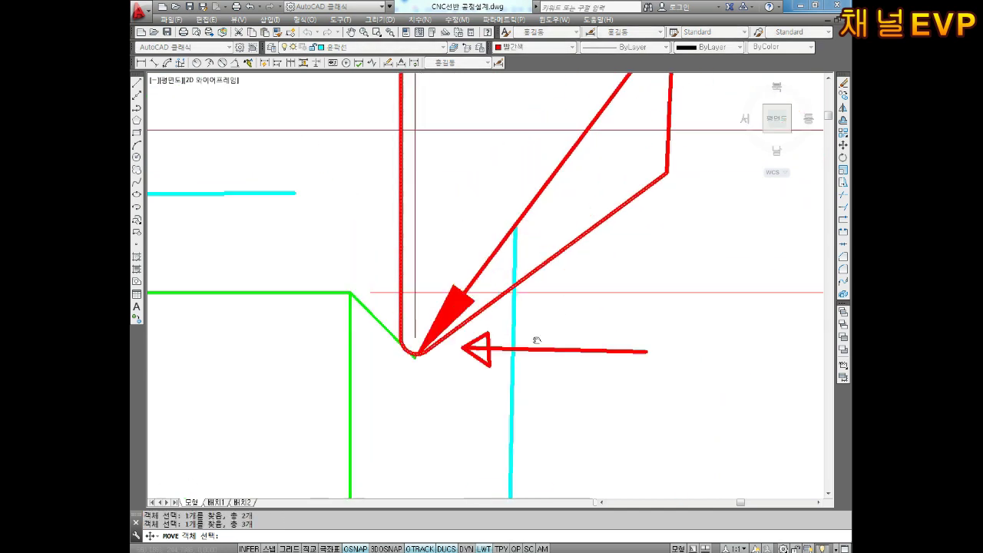
pyautogui.moveTo(557, 165); pyautogui.dragTo(535, 341, button='middle')
pyautogui.click(491, 200)
pyautogui.click(408, 130)
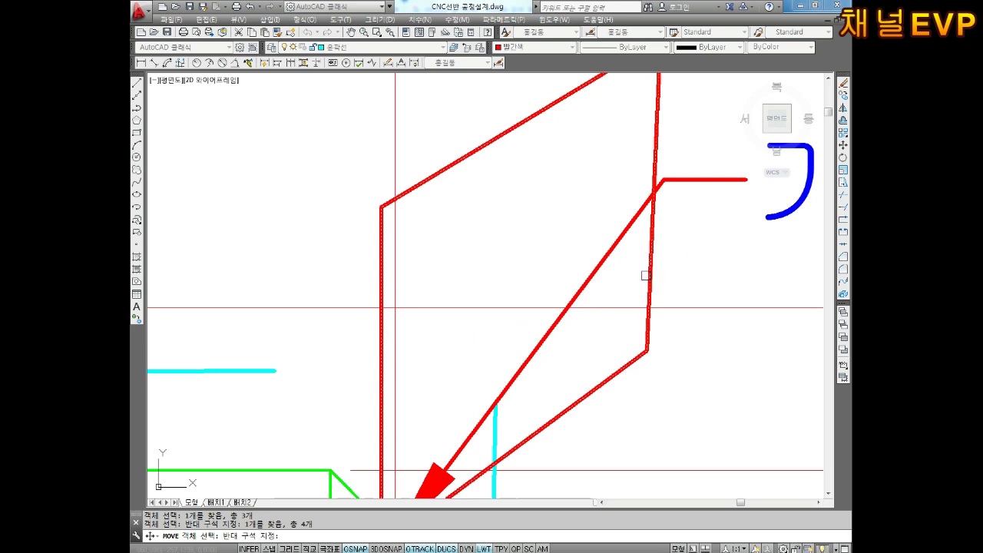
pyautogui.scroll(-2, 630, 297)
pyautogui.press('Return')
pyautogui.scroll(2, 536, 461)
pyautogui.scroll(4, 477, 405)
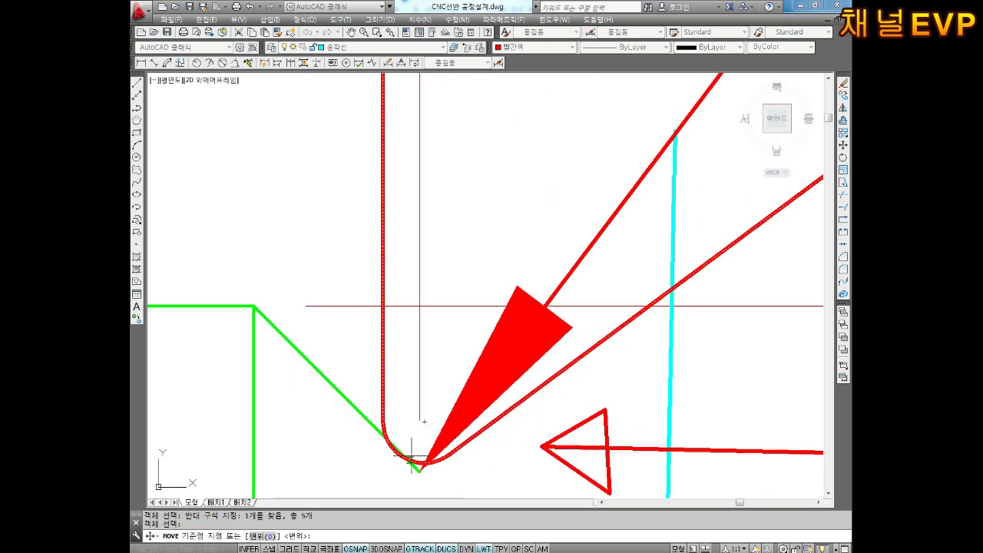
pyautogui.click(399, 460)
pyautogui.moveTo(400, 460); pyautogui.dragTo(386, 364, button='middle')
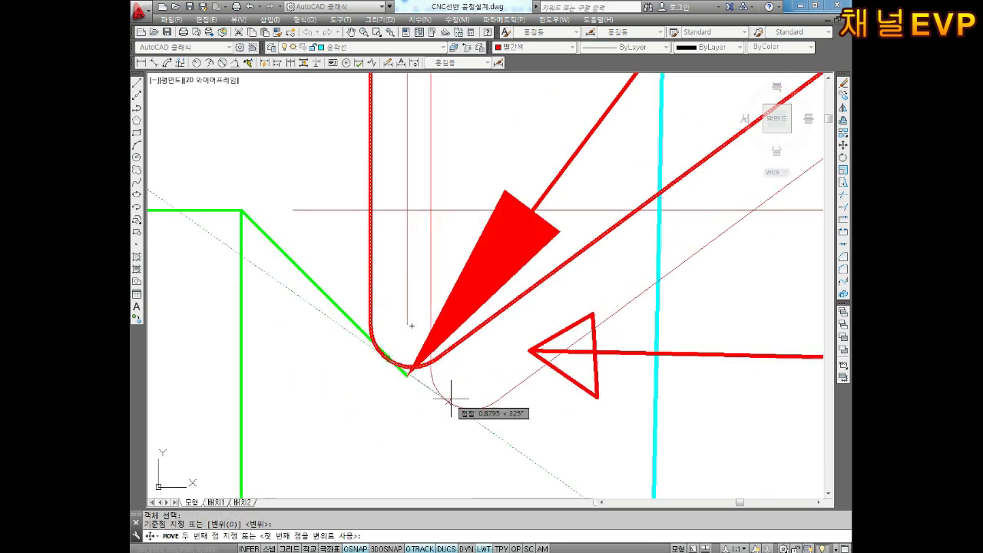
pyautogui.scroll(2, 407, 374)
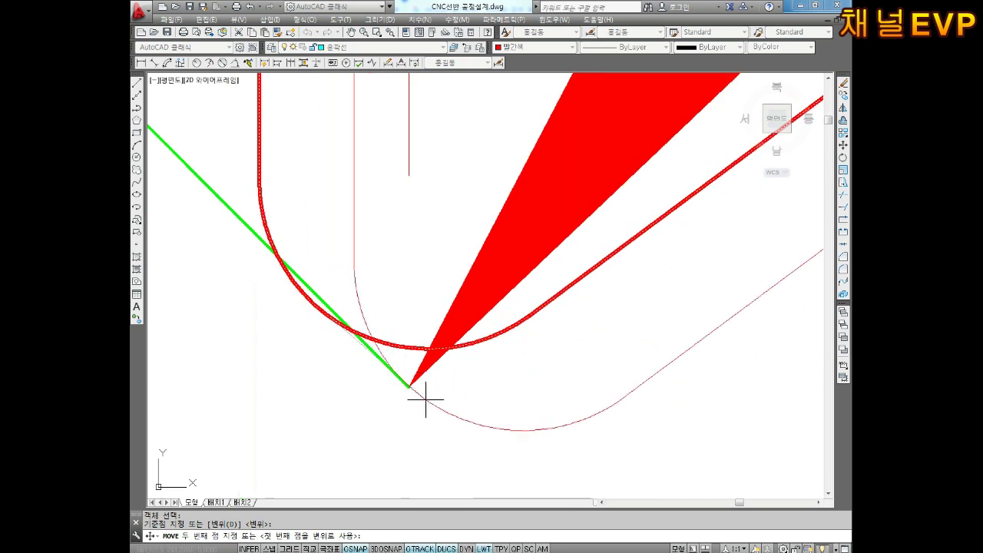
pyautogui.scroll(-2, 417, 397)
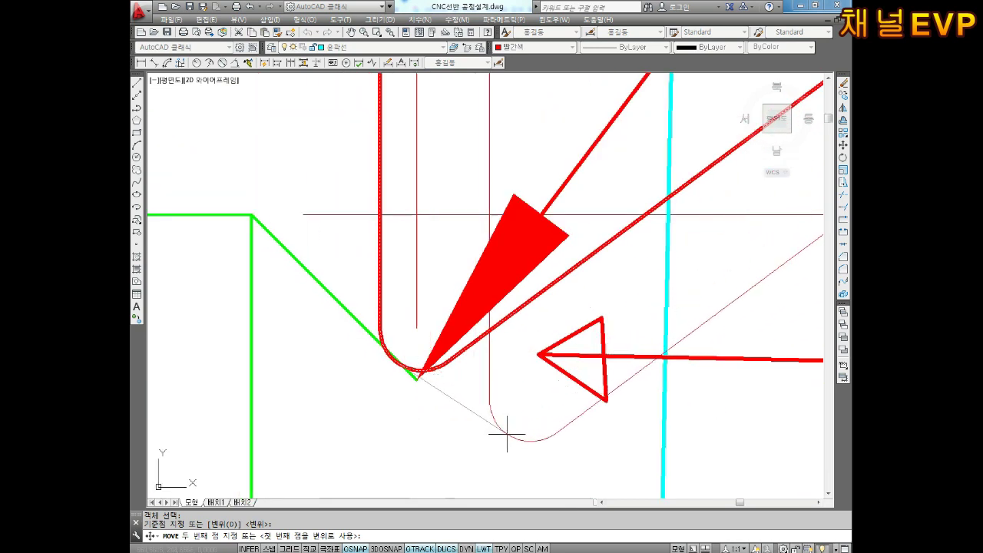
pyautogui.click(518, 448)
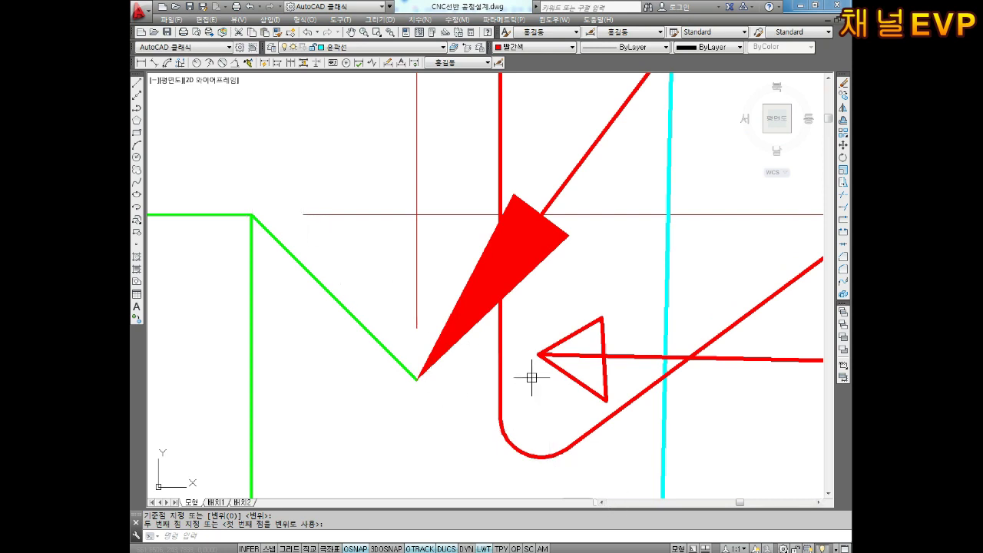
# - Draw a horizontal line about 2.1 long below the insert's rounded nose
pyautogui.moveTo(484, 461); pyautogui.dragTo(514, 336, button='middle')
pyautogui.press('Escape')
pyautogui.write('l')
pyautogui.press('Return')
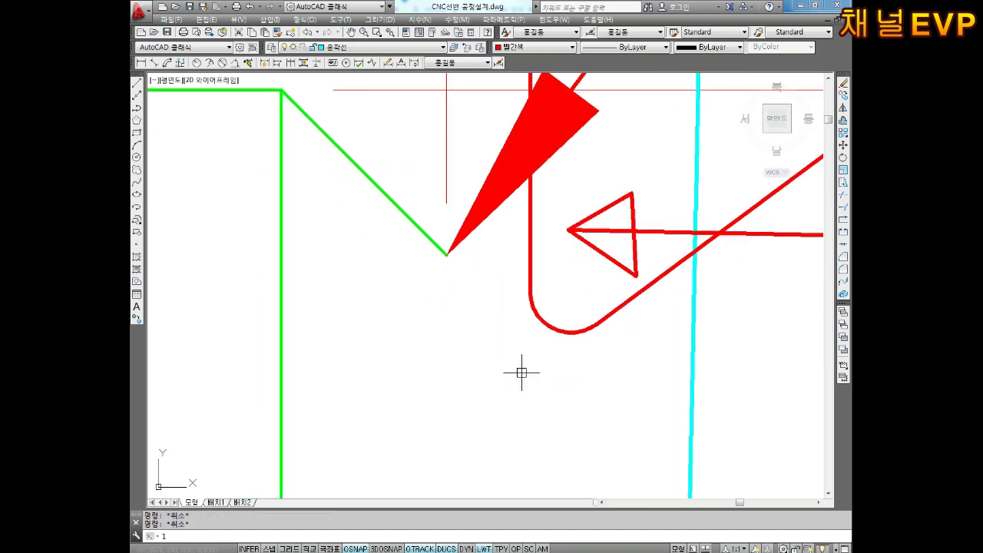
pyautogui.click(590, 420)
pyautogui.press('F8')
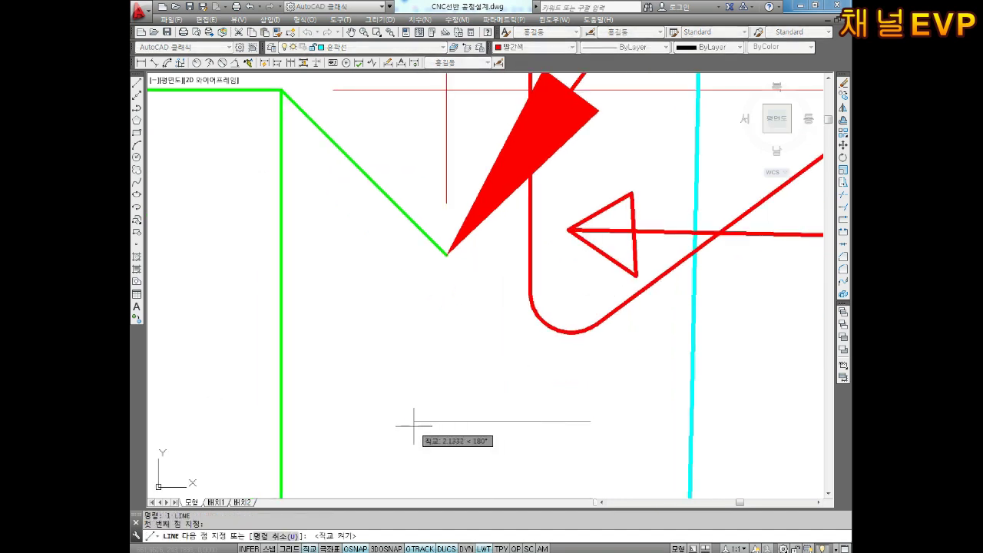
pyautogui.click(411, 421)
pyautogui.press('Return')
# - Draw a slanted line from the horizontal line's left end up and to the left, roughly parallel to the chamfer
pyautogui.write('l')
pyautogui.press('Return')
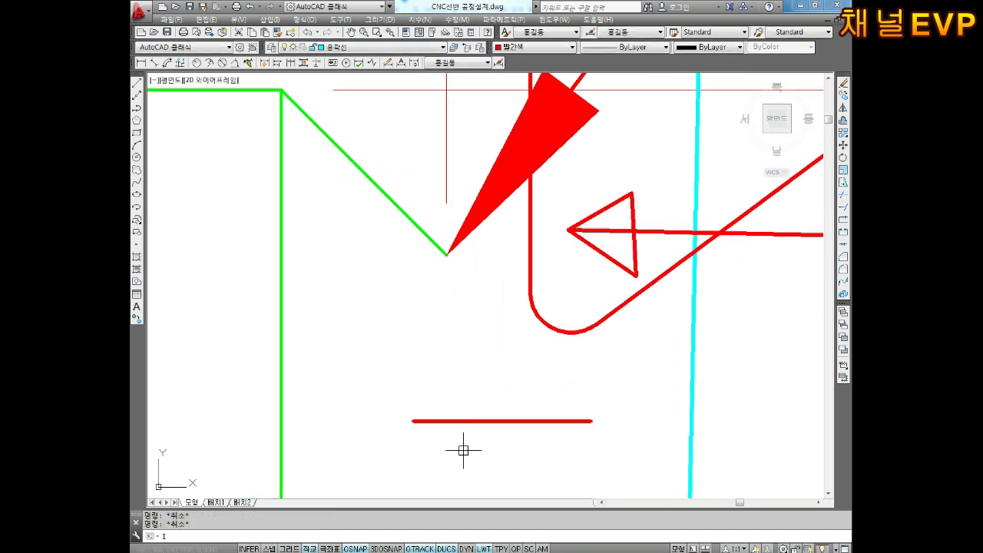
pyautogui.click(413, 421)
pyautogui.press('F8')
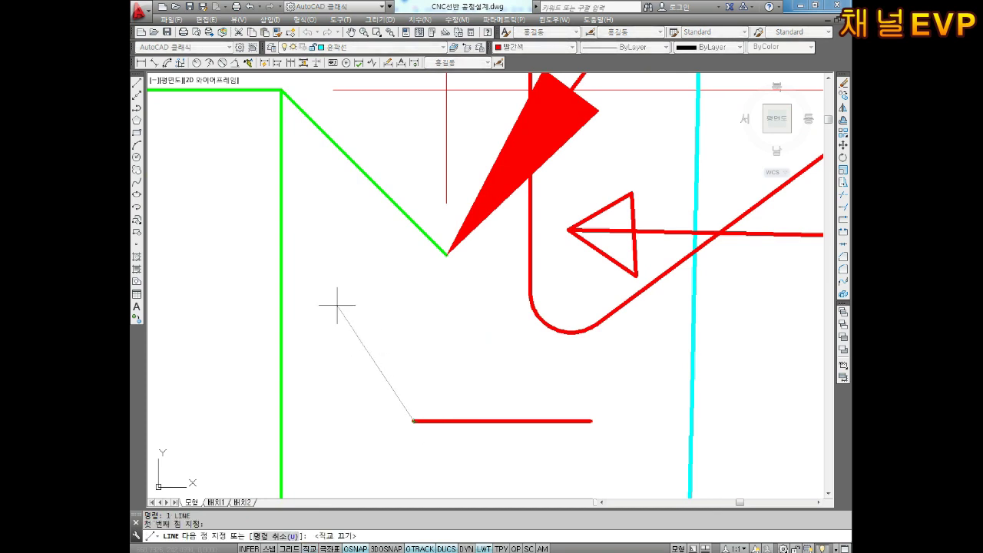
pyautogui.click(313, 316)
pyautogui.press('Escape')
pyautogui.press('Escape')
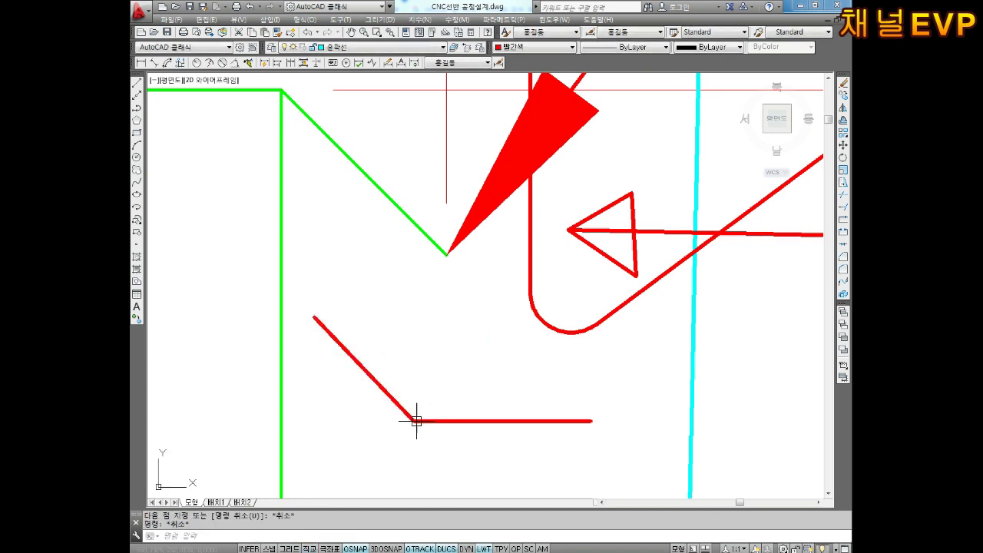
pyautogui.moveTo(510, 438); pyautogui.dragTo(510, 345, button='middle')
pyautogui.press('Escape')
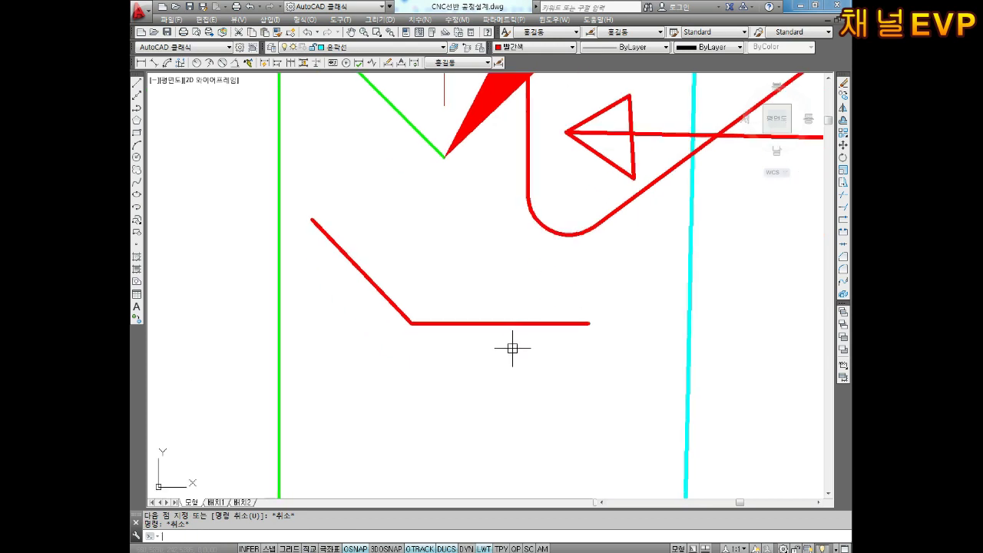
pyautogui.write('l')
pyautogui.press('Return')
pyautogui.press('Escape')
pyautogui.press('Escape')
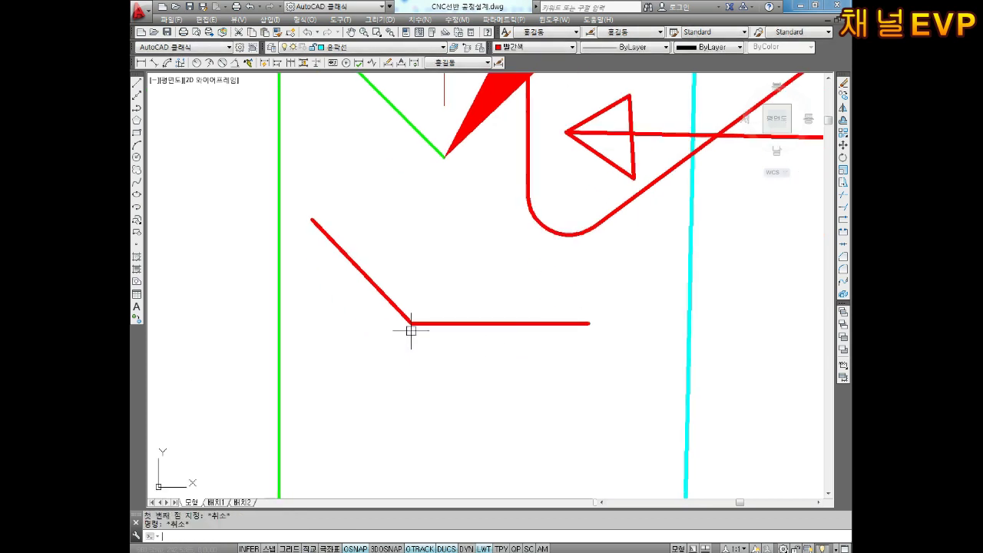
# - Lengthen the slanted line by an increment of 3 beyond its lower end, past the horizontal line
pyautogui.write('len')
pyautogui.press('Return')
pyautogui.write('de')
pyautogui.press('Return')
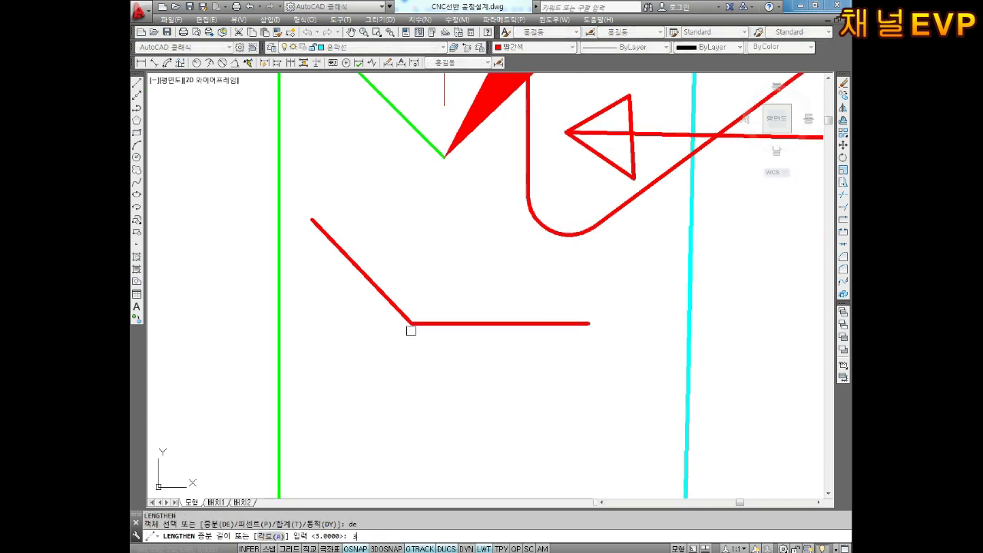
pyautogui.write('3')
pyautogui.press('Return')
pyautogui.click(394, 307)
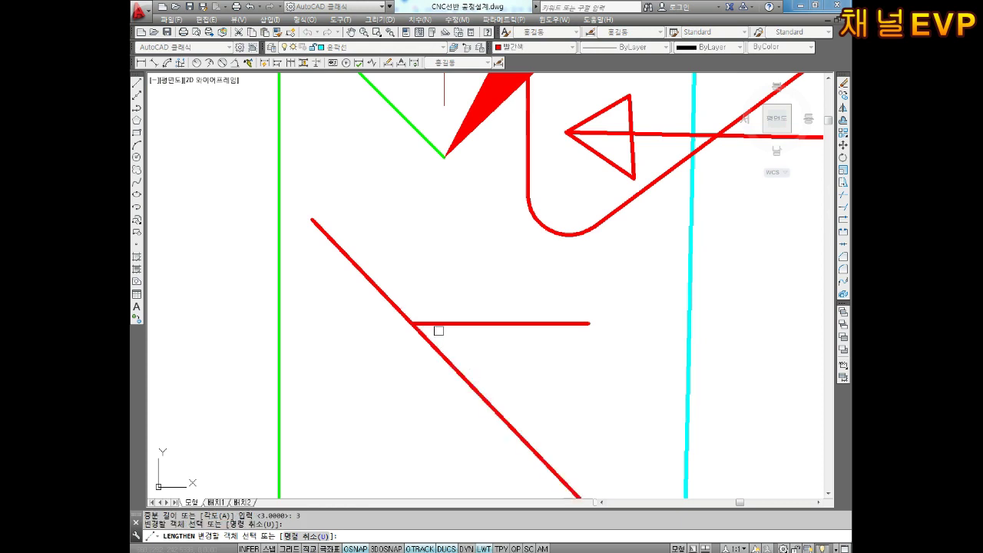
pyautogui.scroll(4, 436, 328)
pyautogui.press('Escape')
pyautogui.press('Escape')
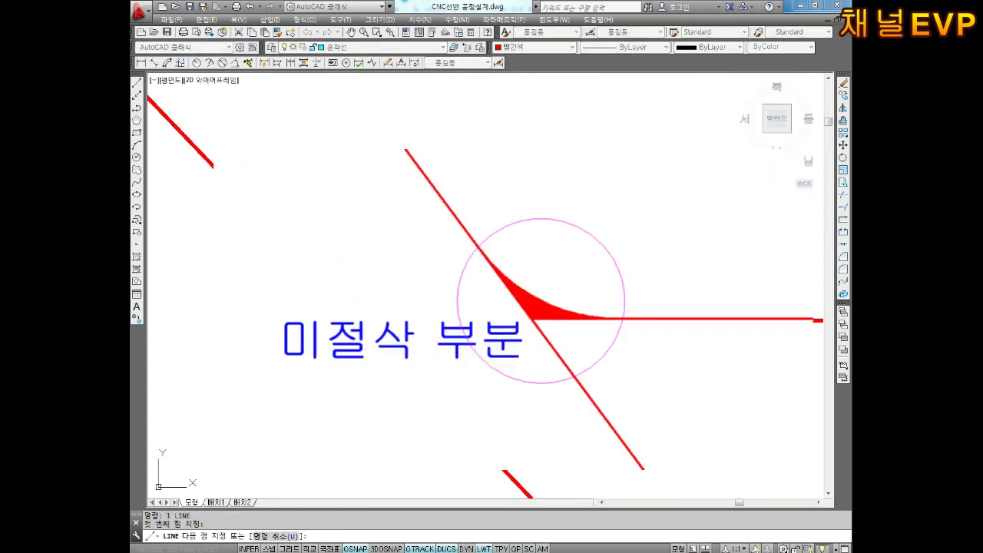
# - Erase the explanatory sketch lines drawn below the insert and chamfer
pyautogui.scroll(1, 436, 342)
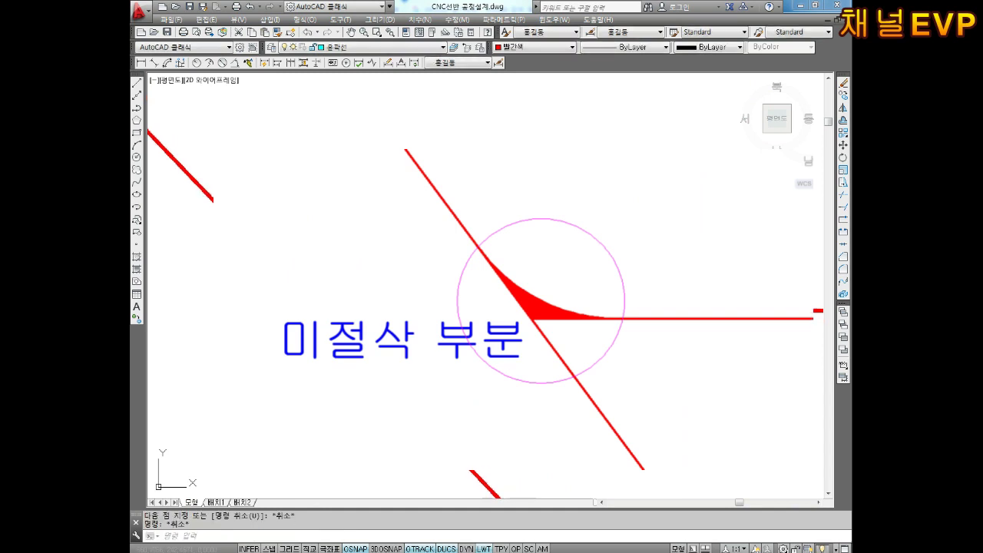
pyautogui.moveTo(492, 276)
pyautogui.mouseDown(button='middle')
pyautogui.moveTo(534, 284)
pyautogui.moveTo(445, 384)
pyautogui.moveTo(424, 346)
pyautogui.mouseUp(button='middle')
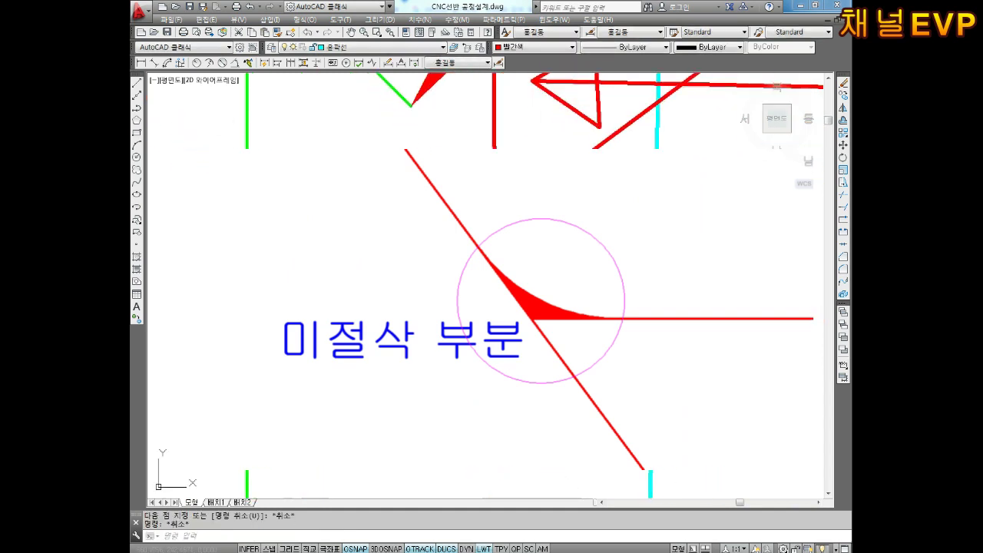
pyautogui.scroll(-4, 390, 204)
pyautogui.moveTo(390, 204); pyautogui.dragTo(394, 304, button='middle')
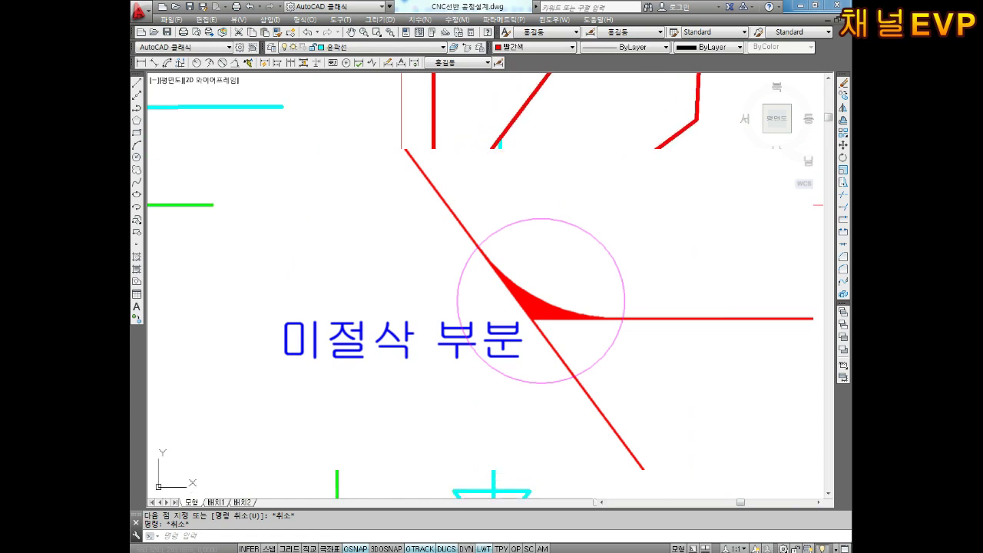
pyautogui.press('Escape')
pyautogui.click(394, 304)
pyautogui.click(462, 332)
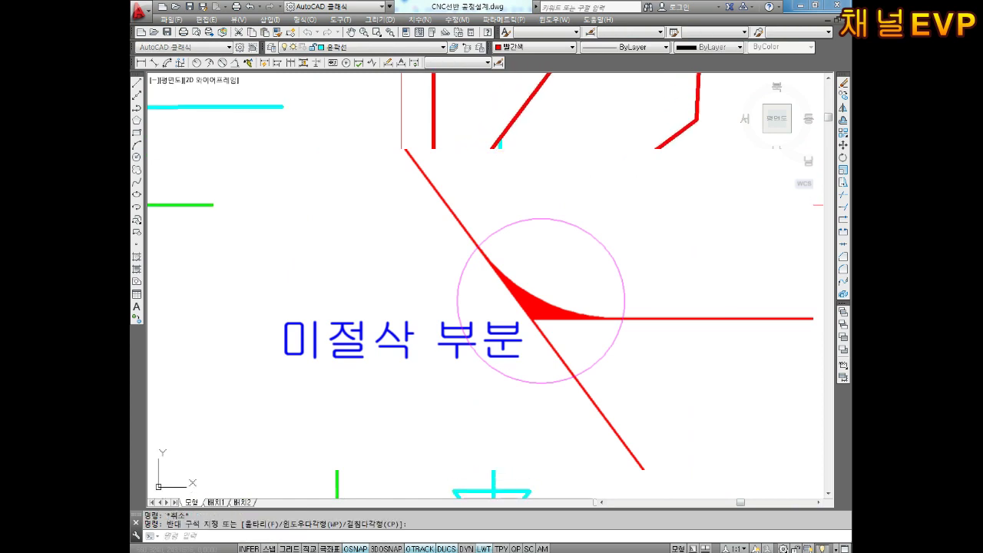
pyautogui.press('Delete')
pyautogui.moveTo(461, 331); pyautogui.dragTo(455, 377, button='middle')
pyautogui.click(471, 367)
pyautogui.click(431, 298)
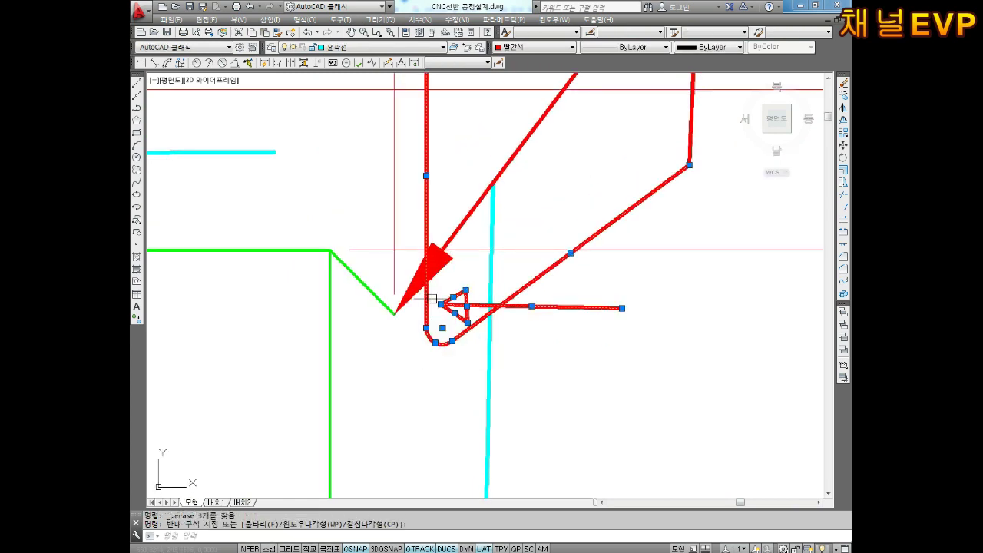
pyautogui.moveTo(629, 261); pyautogui.dragTo(646, 400, button='middle')
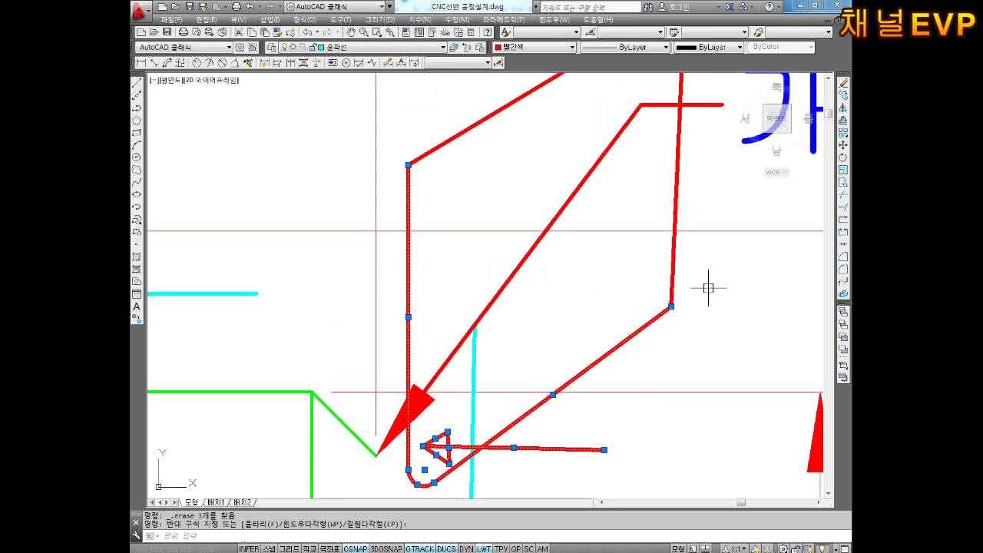
pyautogui.moveTo(648, 303); pyautogui.dragTo(656, 380, button='middle')
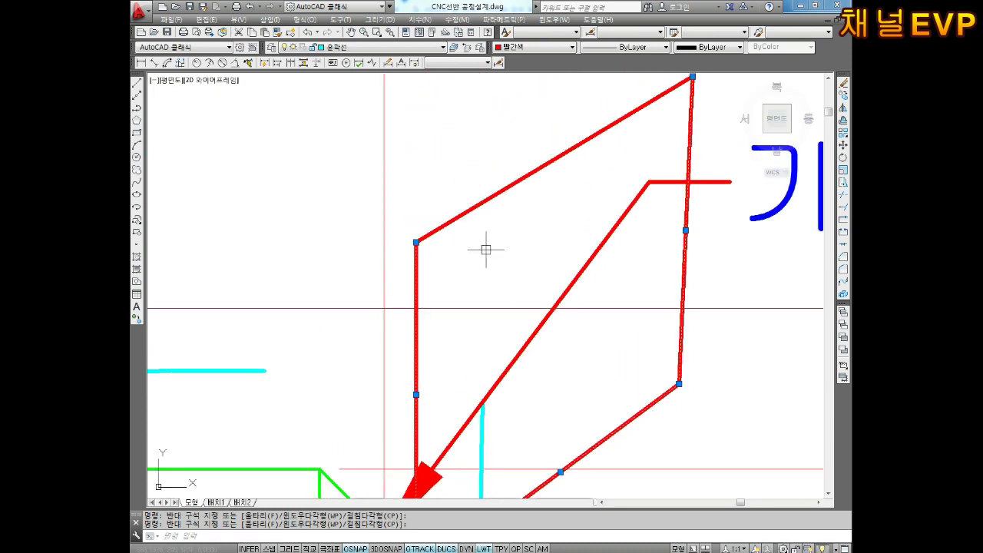
pyautogui.write('m')
pyautogui.press('Return')
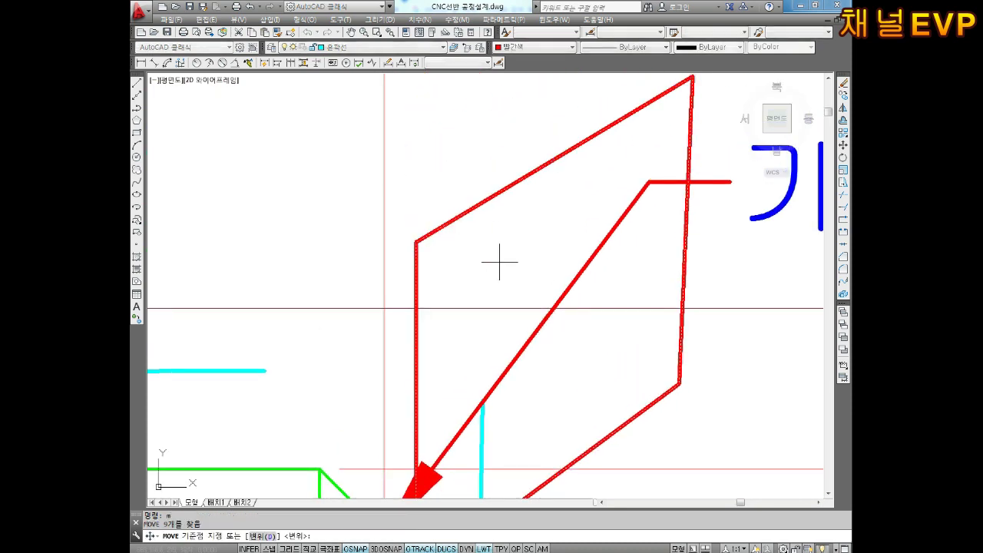
pyautogui.press('Return')
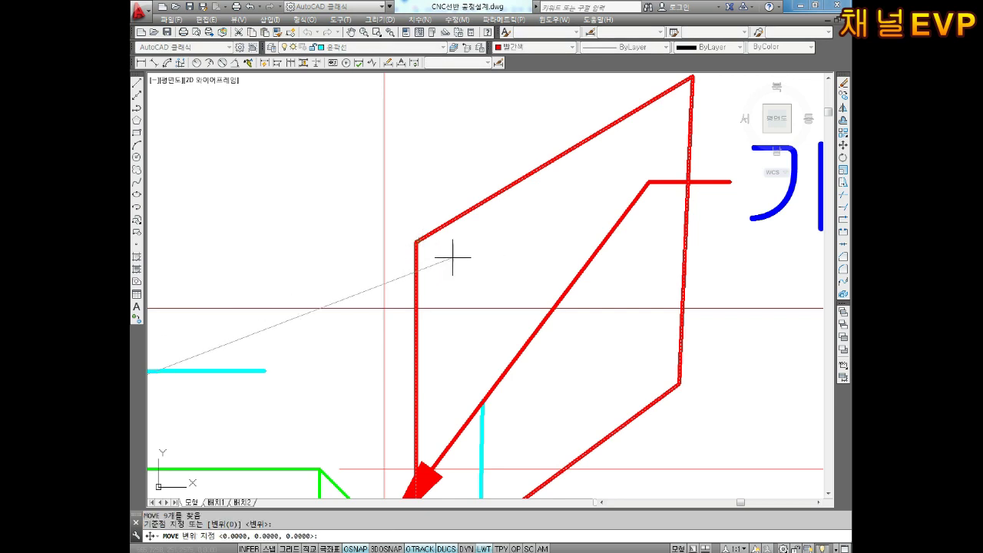
pyautogui.press('Escape')
# - Move the whole round-nosed insert outline to the empty area above and right of the machining start point label
pyautogui.moveTo(453, 211); pyautogui.dragTo(444, 51, button='middle')
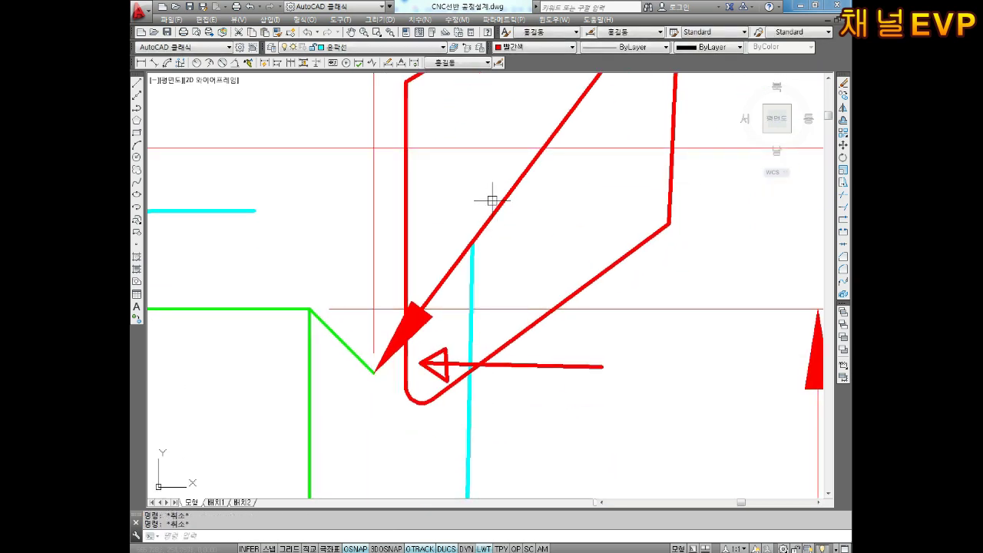
pyautogui.write('m')
pyautogui.press('Return')
pyautogui.click(440, 398)
pyautogui.click(398, 415)
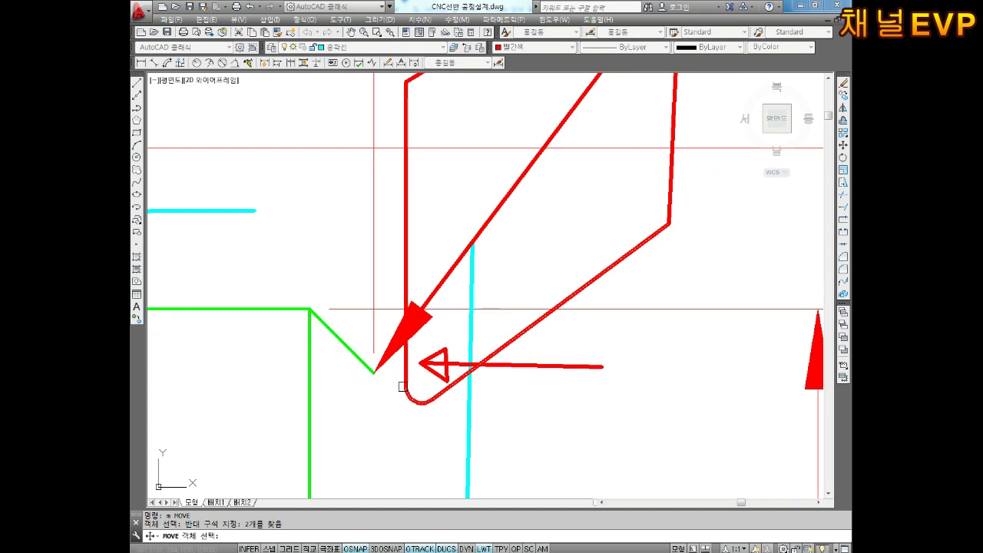
pyautogui.click(673, 245)
pyautogui.click(647, 203)
pyautogui.moveTo(419, 206); pyautogui.dragTo(422, 270, button='middle')
pyautogui.click(426, 297)
pyautogui.click(400, 254)
pyautogui.moveTo(447, 192); pyautogui.dragTo(434, 396, button='middle')
pyautogui.click(482, 341)
pyautogui.click(459, 295)
pyautogui.press('space')
pyautogui.click(657, 174)
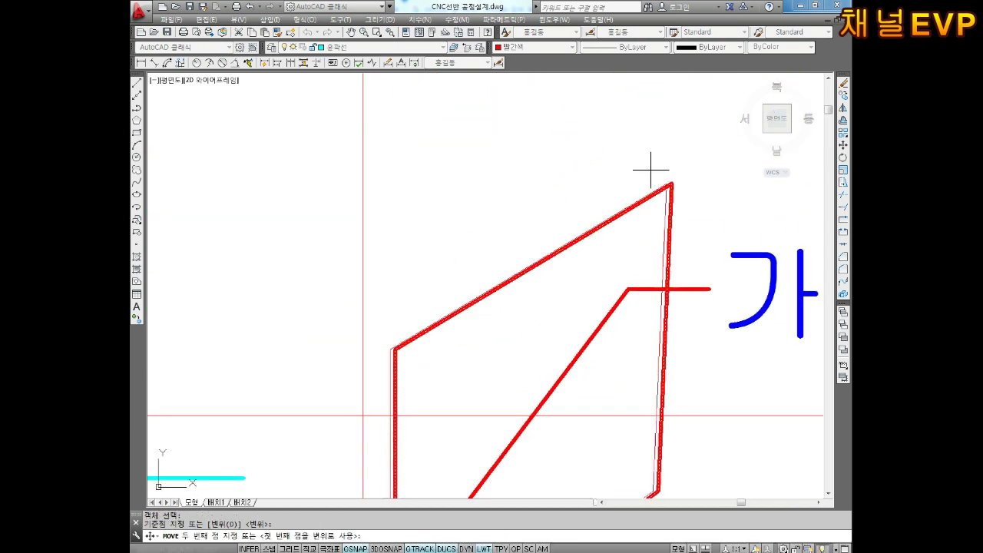
pyautogui.scroll(-6, 651, 172)
pyautogui.moveTo(652, 173); pyautogui.dragTo(543, 330, button='middle')
pyautogui.scroll(-2, 542, 330)
pyautogui.click(659, 123)
pyautogui.press('Escape')
pyautogui.press('Escape')
# - Erase the red horizontal arrow and the cyan vertical line beside the machining start point
pyautogui.scroll(2, 560, 374)
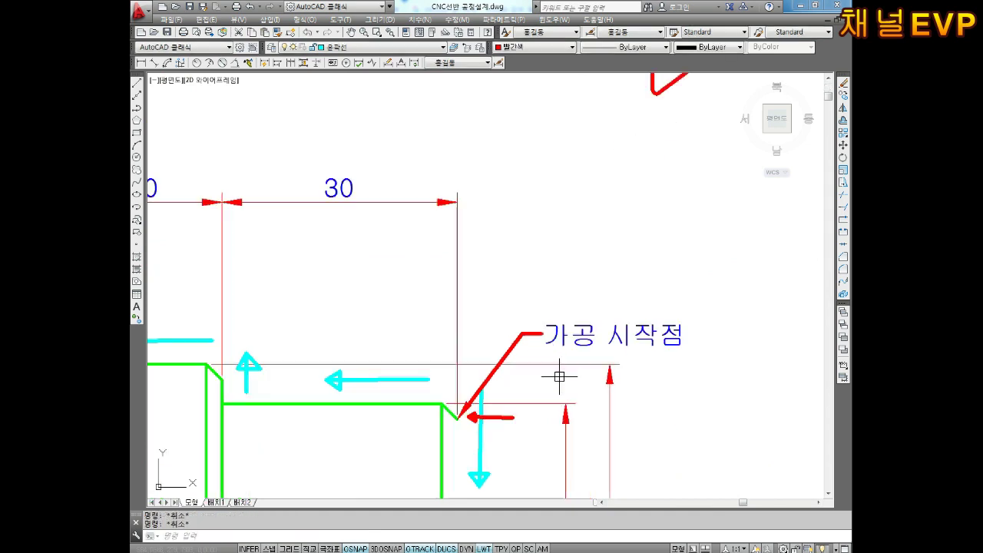
pyautogui.scroll(2, 424, 377)
pyautogui.scroll(1, 402, 400)
pyautogui.scroll(4, 448, 353)
pyautogui.moveTo(448, 353); pyautogui.dragTo(436, 350, button='middle')
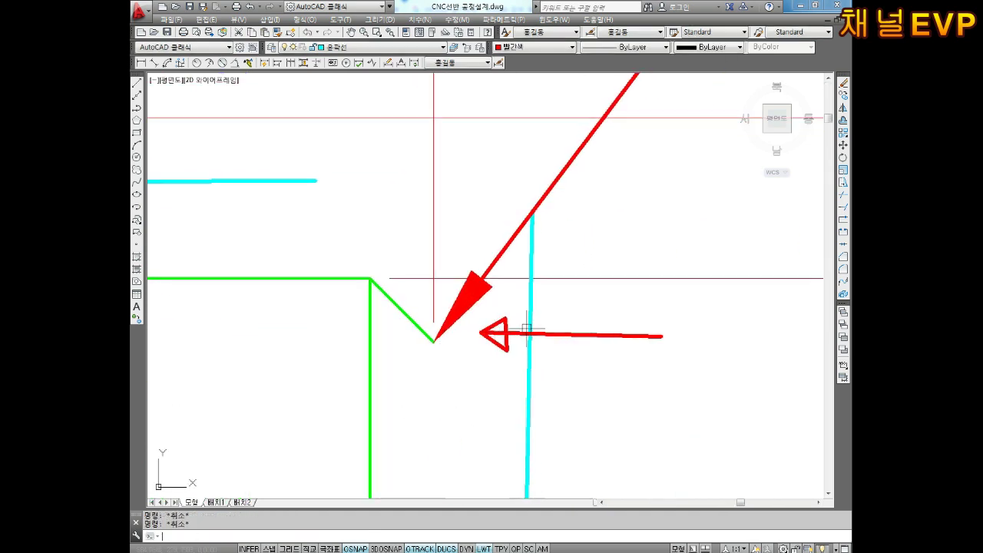
pyautogui.click(523, 319)
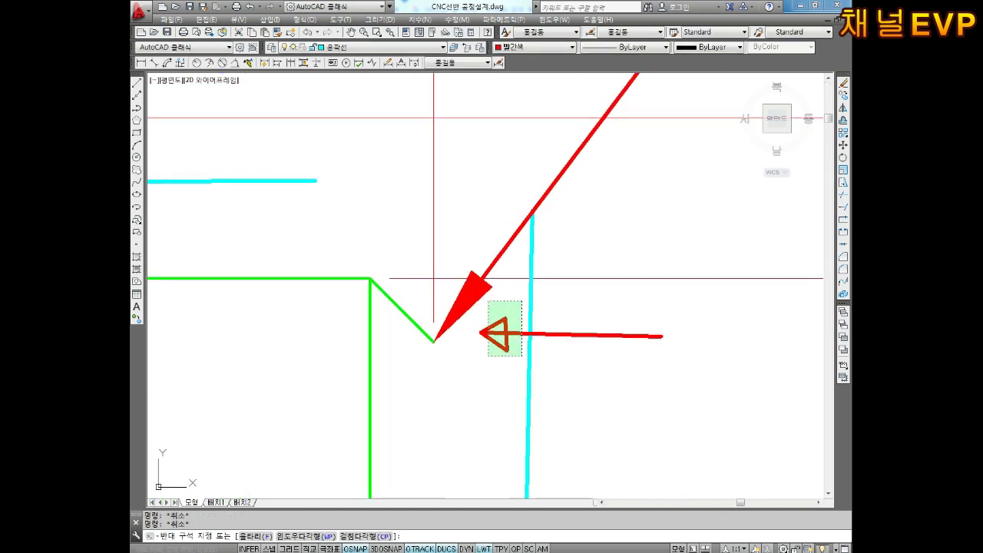
pyautogui.click(479, 351)
pyautogui.press('Delete')
pyautogui.click(558, 341)
pyautogui.click(527, 376)
pyautogui.press('Delete')
# - Erase the large red leader arrow pointing at the slanted line's lower end
pyautogui.click(464, 306)
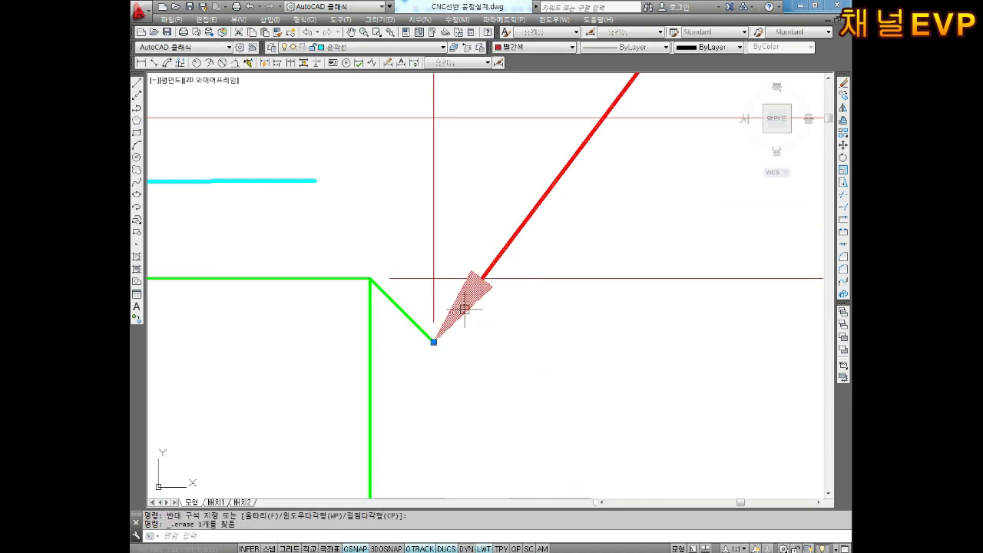
pyautogui.press('Delete')
pyautogui.press('Escape')
pyautogui.press('Escape')
pyautogui.moveTo(504, 390); pyautogui.dragTo(498, 292, button='middle')
pyautogui.moveTo(443, 252); pyautogui.dragTo(450, 283, button='middle')
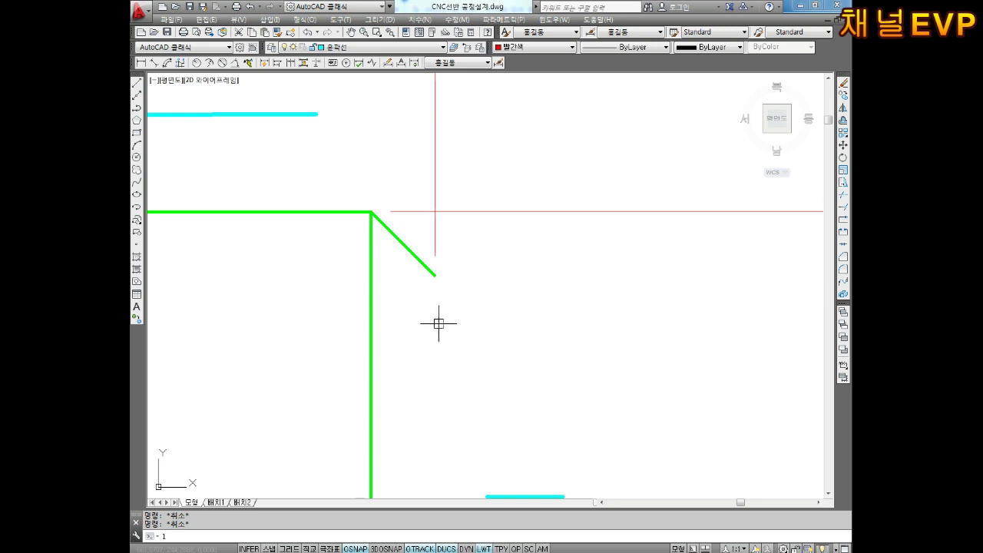
pyautogui.write('l')
pyautogui.press('Return')
pyautogui.click(435, 275)
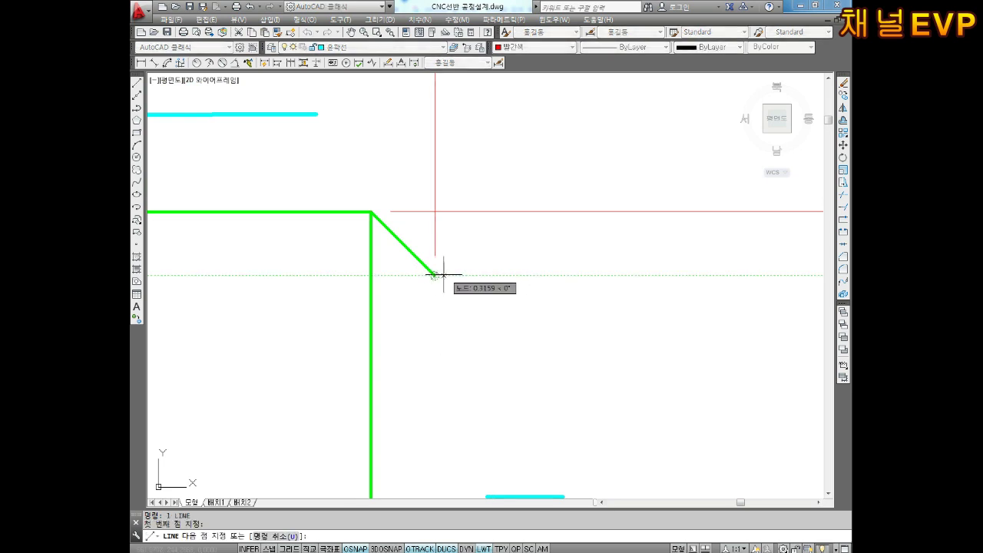
pyautogui.press('Escape')
# - Try a circle with a radius of about 0.6 centred on the slanted line's lower end, and erase it
pyautogui.write('c')
pyautogui.press('Return')
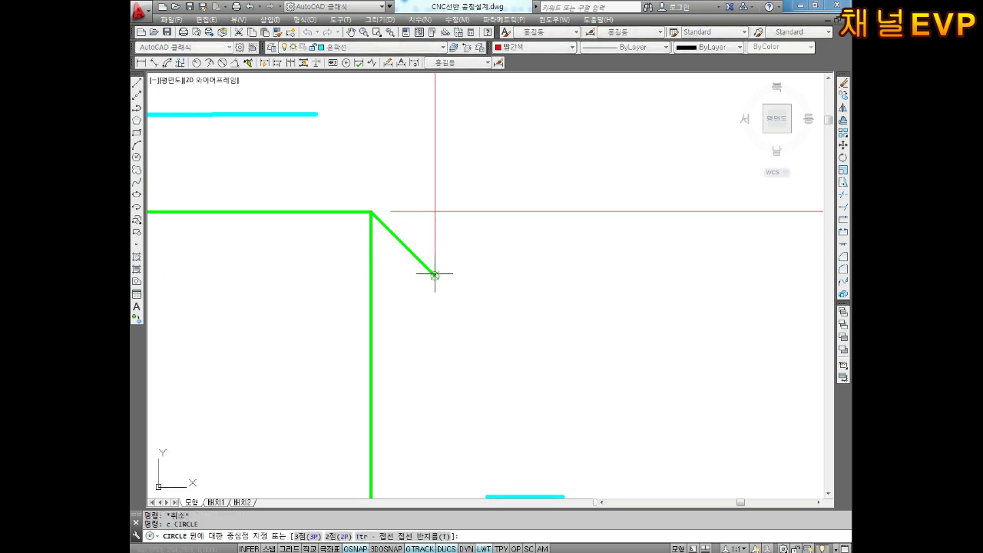
pyautogui.click(434, 275)
pyautogui.press('Return')
pyautogui.moveTo(473, 323); pyautogui.dragTo(454, 281, button='middle')
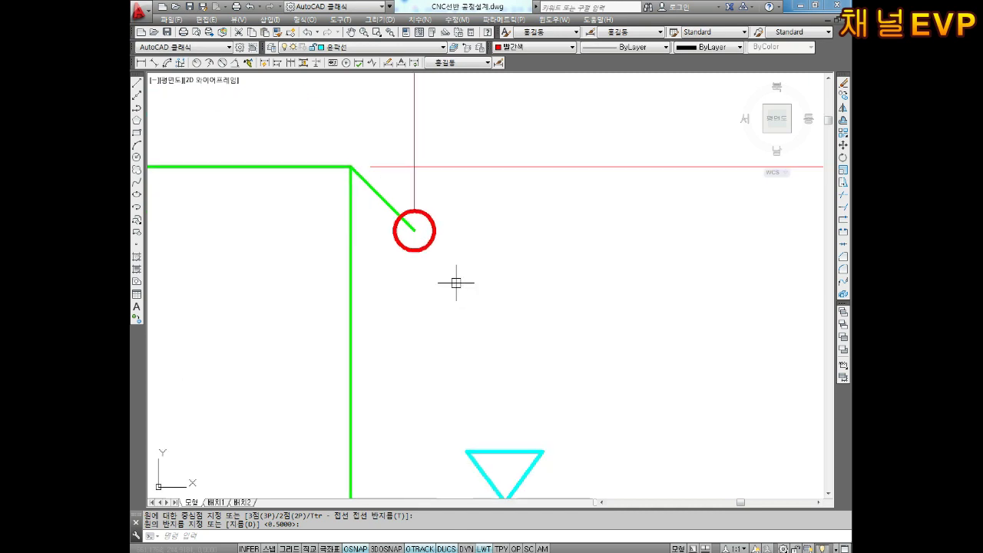
pyautogui.press('Escape')
pyautogui.press('Escape')
pyautogui.press('Delete')
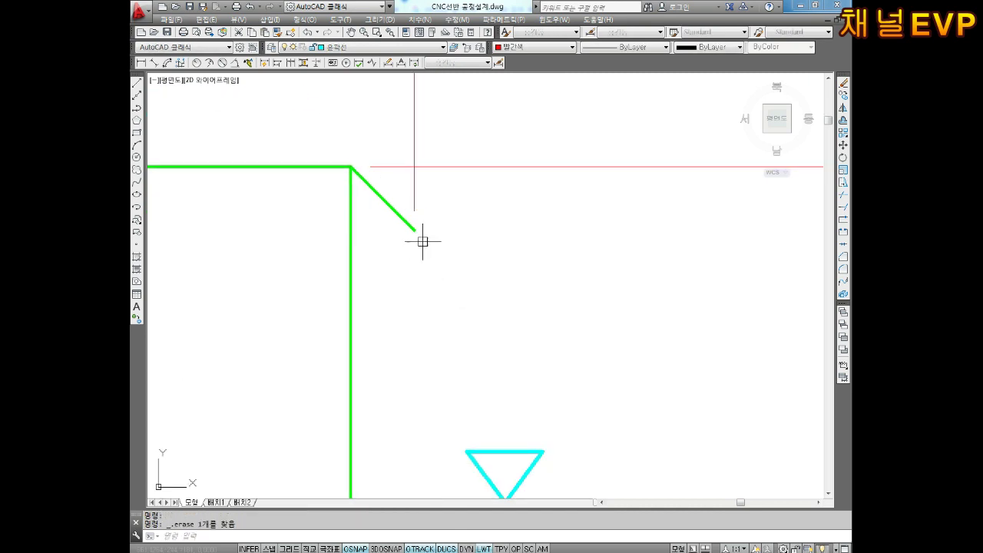
# - Add the lines "len엔터", "de엔터" and "3엔터" below "가공 시작점" in the machining start point label
pyautogui.scroll(-4, 468, 248)
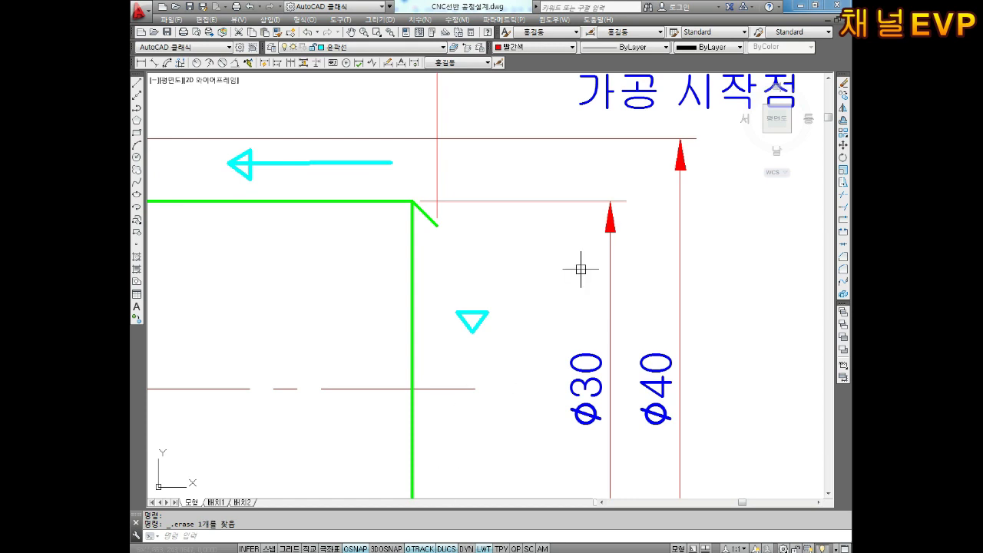
pyautogui.moveTo(748, 201); pyautogui.dragTo(650, 295, button='middle')
pyautogui.press('Escape')
pyautogui.press('Escape')
pyautogui.doubleClick(659, 170)
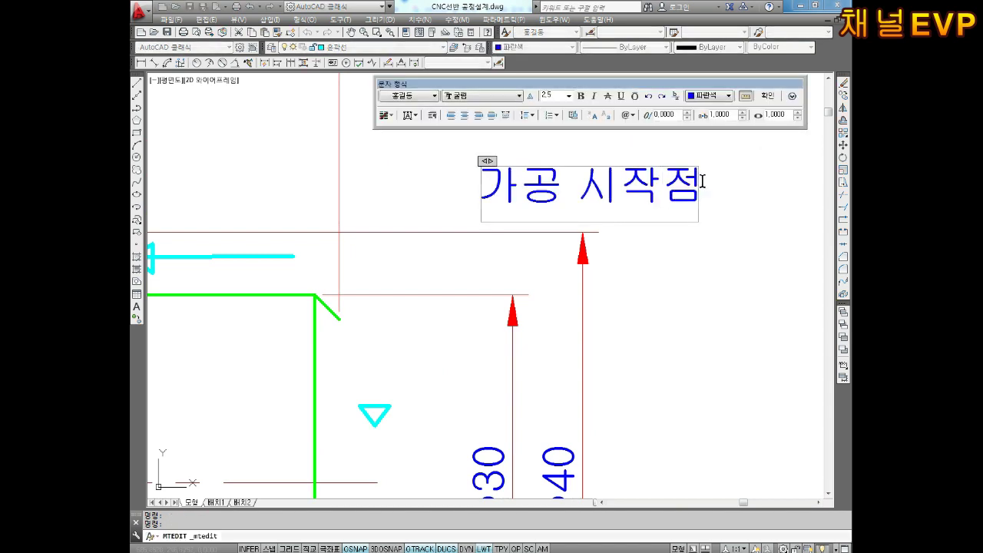
pyautogui.press('Return')
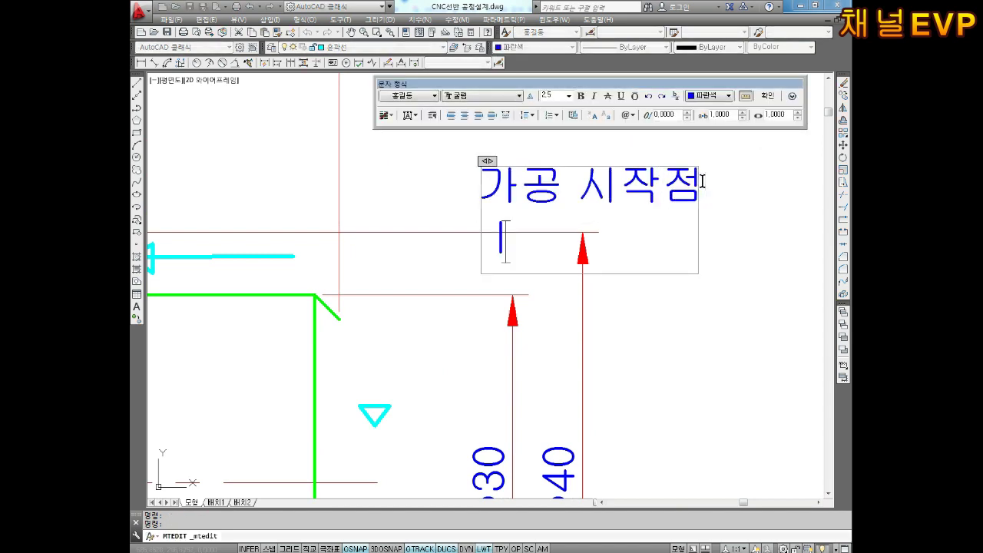
pyautogui.write('en')
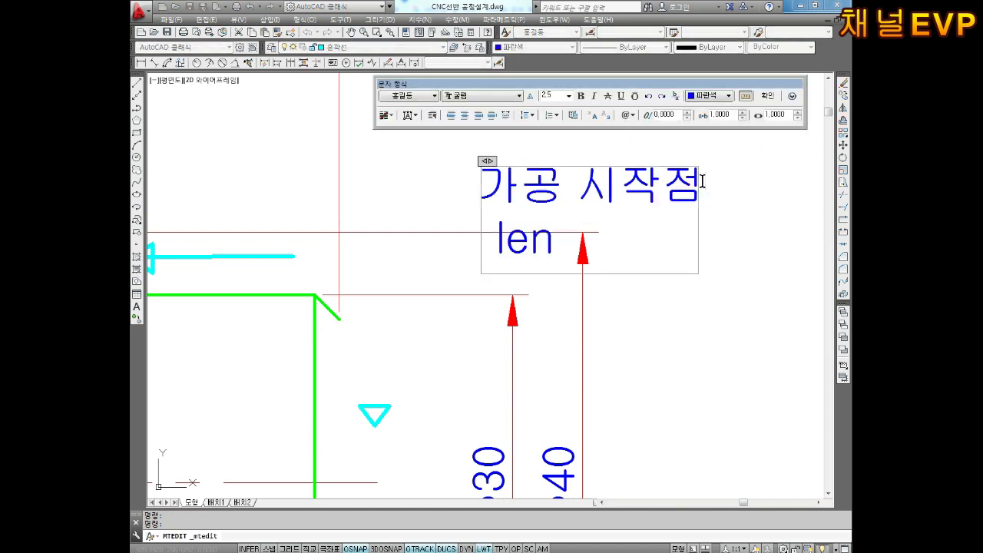
pyautogui.write('엔터')
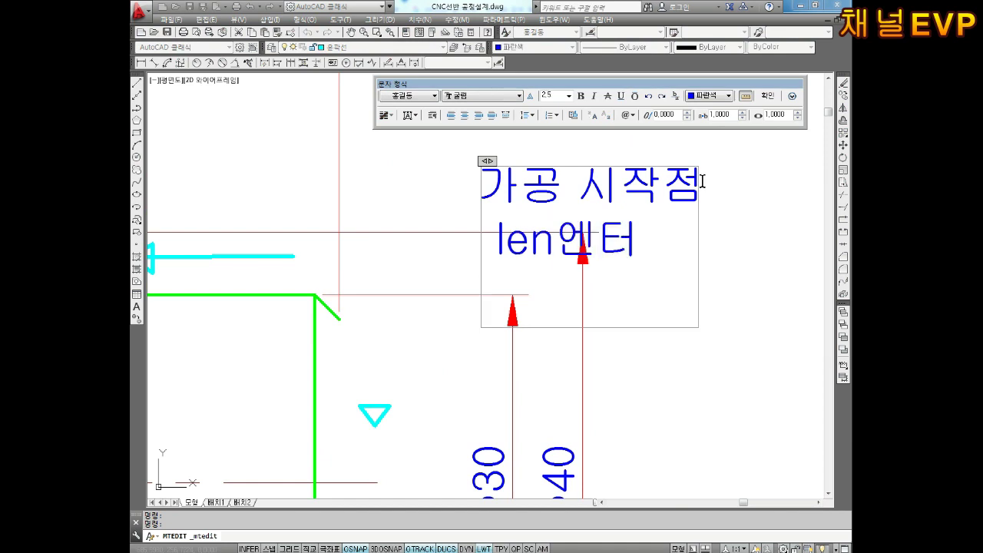
pyautogui.press('Return')
pyautogui.write('de엔터')
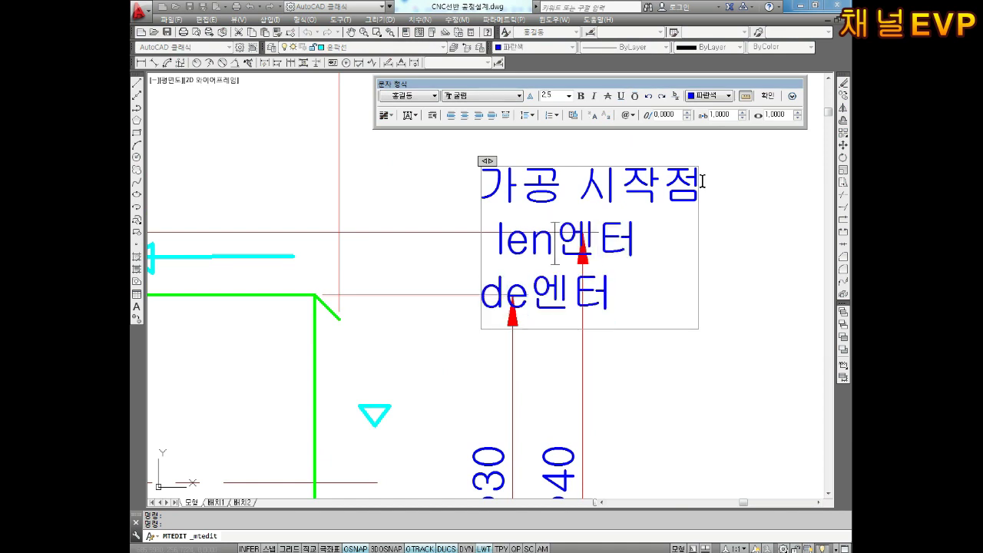
pyautogui.press('BackSpace')
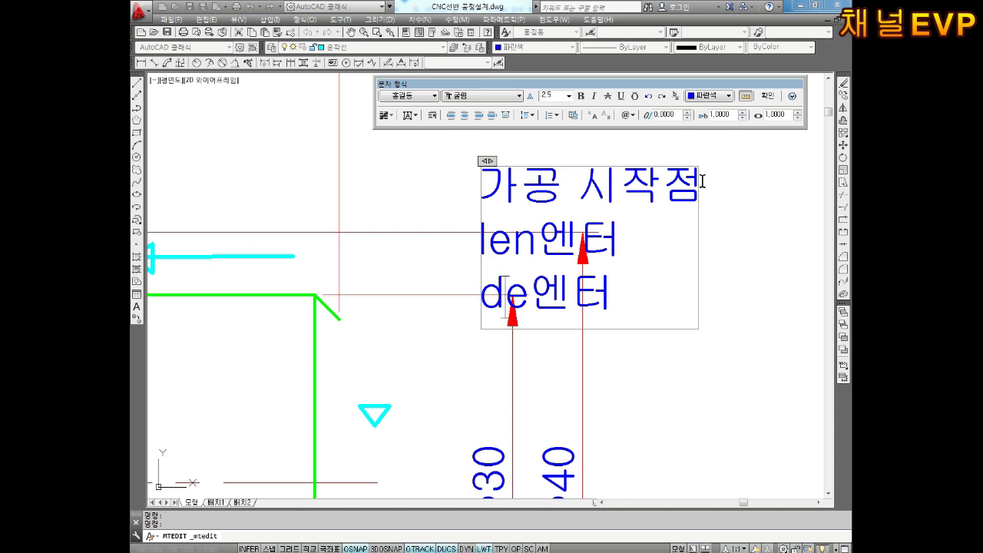
pyautogui.press('Return')
pyautogui.write('3엔터')
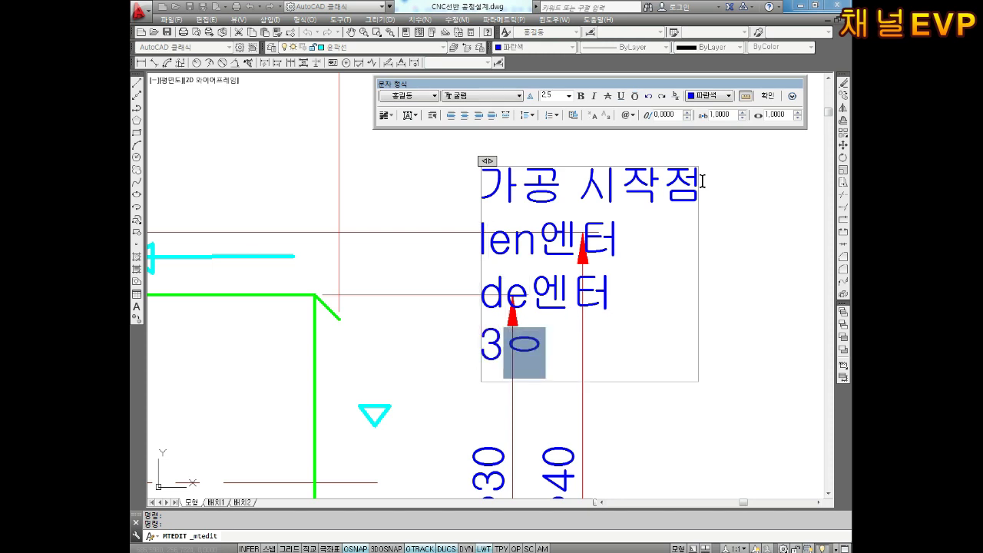
pyautogui.click(705, 364)
# - Lengthen the upper slanted chamfer line by an increment of 3 at its outer end
pyautogui.moveTo(676, 358); pyautogui.dragTo(663, 311, button='middle')
pyautogui.scroll(-2, 653, 312)
pyautogui.scroll(2, 487, 301)
pyautogui.moveTo(485, 299); pyautogui.dragTo(514, 320, button='middle')
pyautogui.press('Escape')
pyautogui.press('Escape')
pyautogui.write('le')
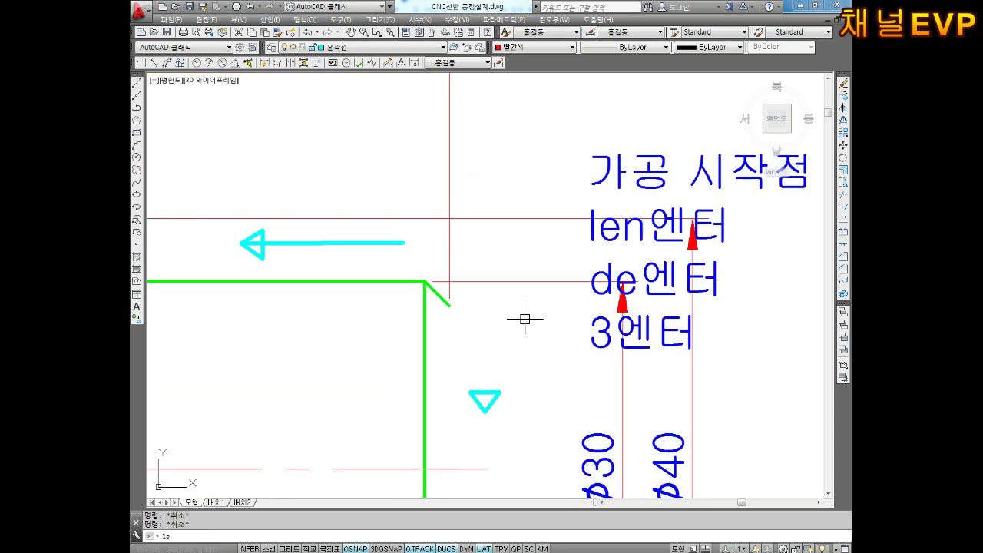
pyautogui.write('n')
pyautogui.press('Return')
pyautogui.write('de')
pyautogui.press('Return')
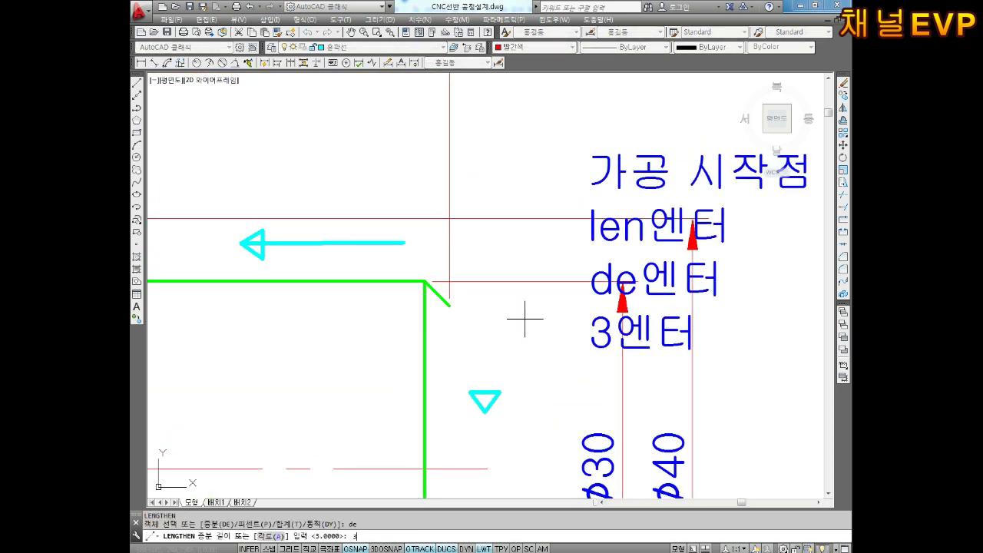
pyautogui.write('3')
pyautogui.press('Return')
pyautogui.scroll(4, 470, 312)
pyautogui.click(413, 275)
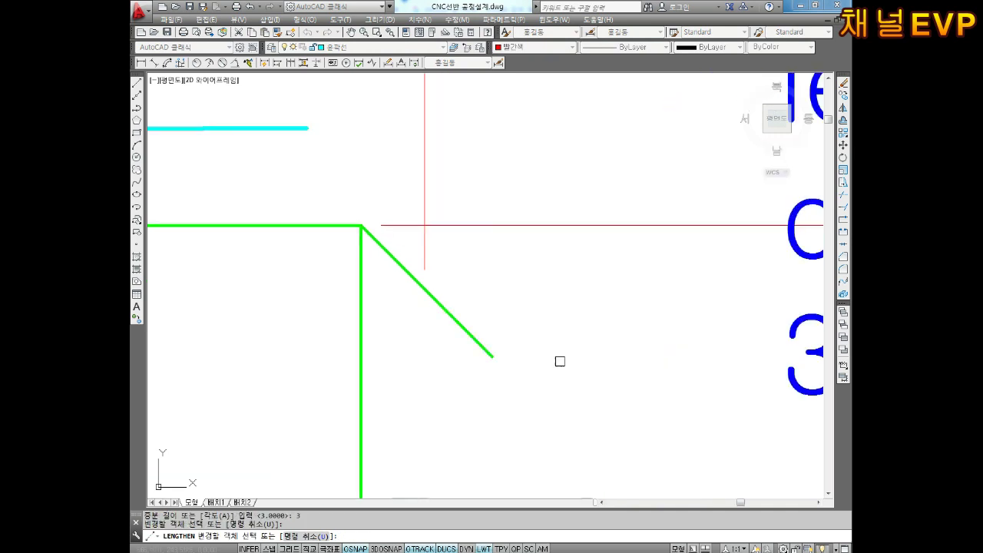
# - Mirror the extended upper chamfer line about the horizontal centre line to the part's lower edge, keeping the original
pyautogui.scroll(-4, 556, 355)
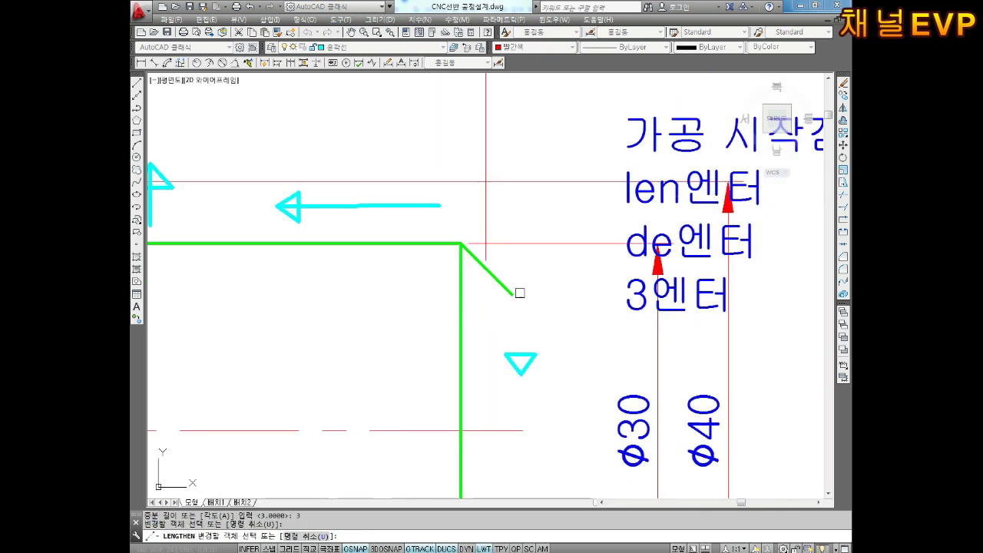
pyautogui.scroll(-3, 528, 329)
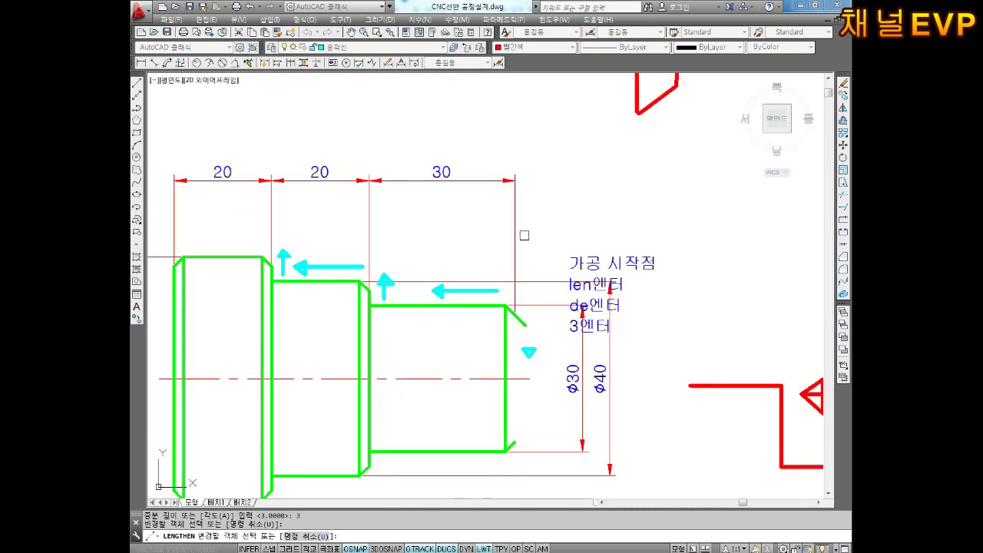
pyautogui.scroll(3, 512, 347)
pyautogui.press('Escape')
pyautogui.write('mi')
pyautogui.press('Return')
pyautogui.click(531, 313)
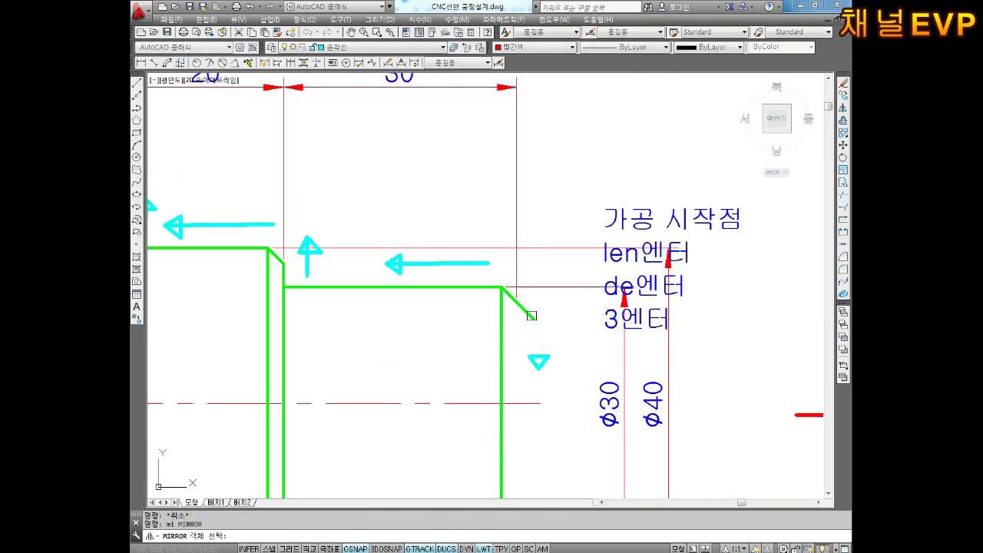
pyautogui.press('Return')
pyautogui.click(498, 404)
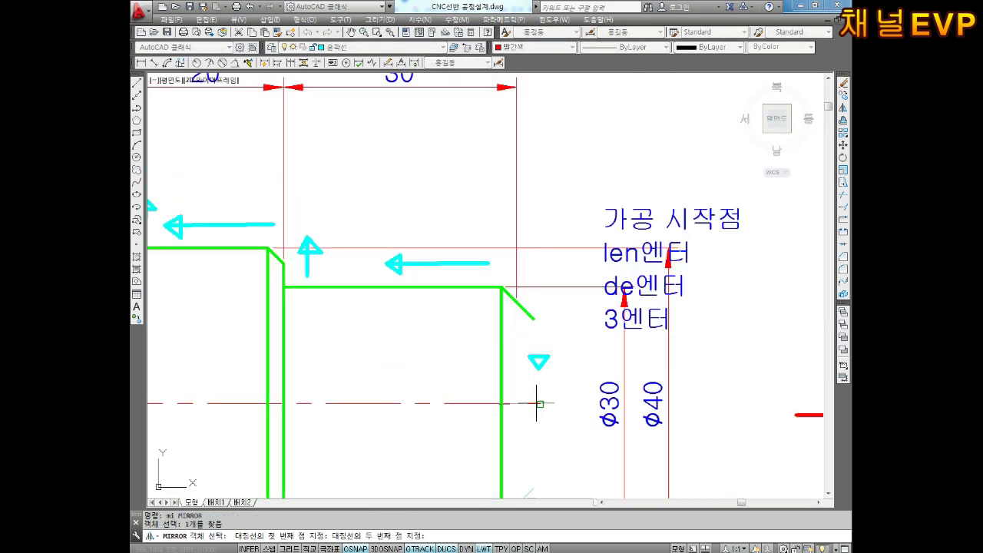
pyautogui.click(538, 402)
pyautogui.moveTo(536, 401)
pyautogui.mouseDown(button='middle')
pyautogui.moveTo(515, 282)
pyautogui.moveTo(529, 289)
pyautogui.moveTo(517, 331)
pyautogui.mouseUp(button='middle')
pyautogui.press('Escape')
pyautogui.press('Escape')
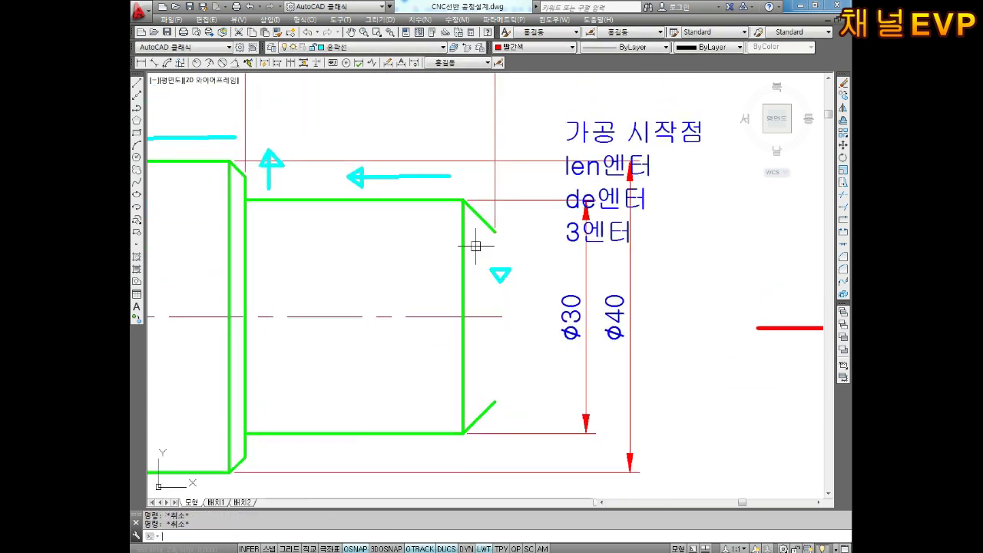
# - Offset the upper and lower halves of the part's vertical end face line outward by 2
pyautogui.write('o')
pyautogui.press('Return')
pyautogui.write('2')
pyautogui.press('Return')
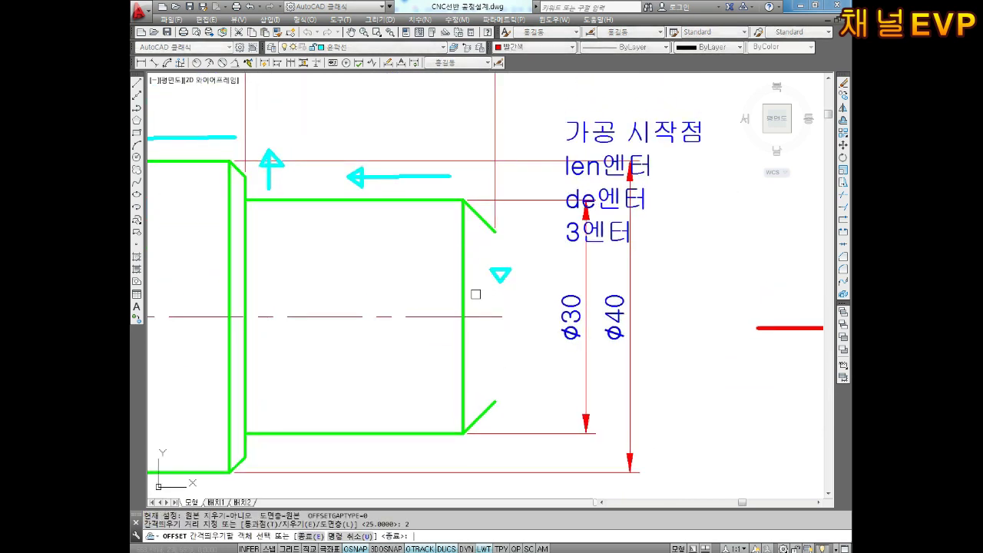
pyautogui.click(463, 288)
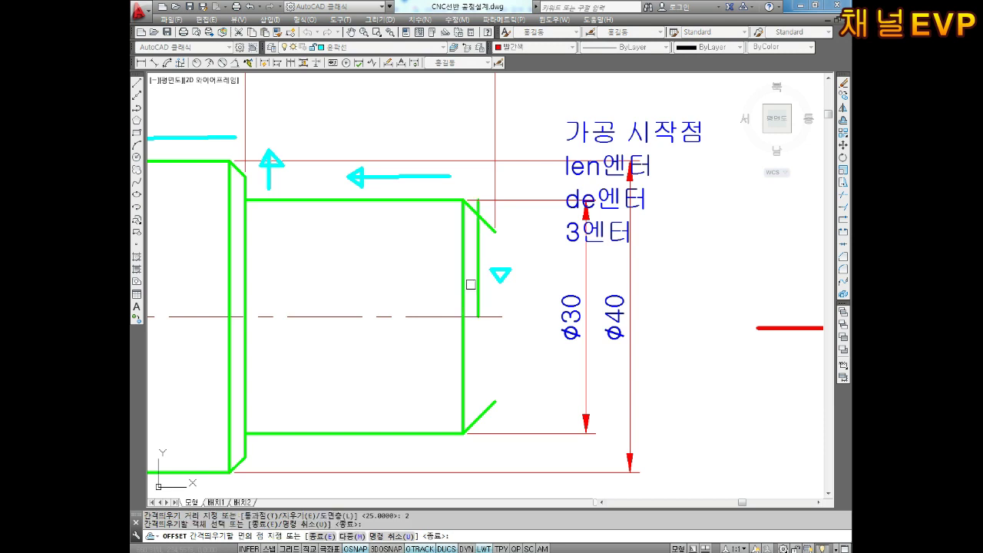
pyautogui.click(468, 361)
pyautogui.press('Escape')
pyautogui.press('Escape')
pyautogui.press('Escape')
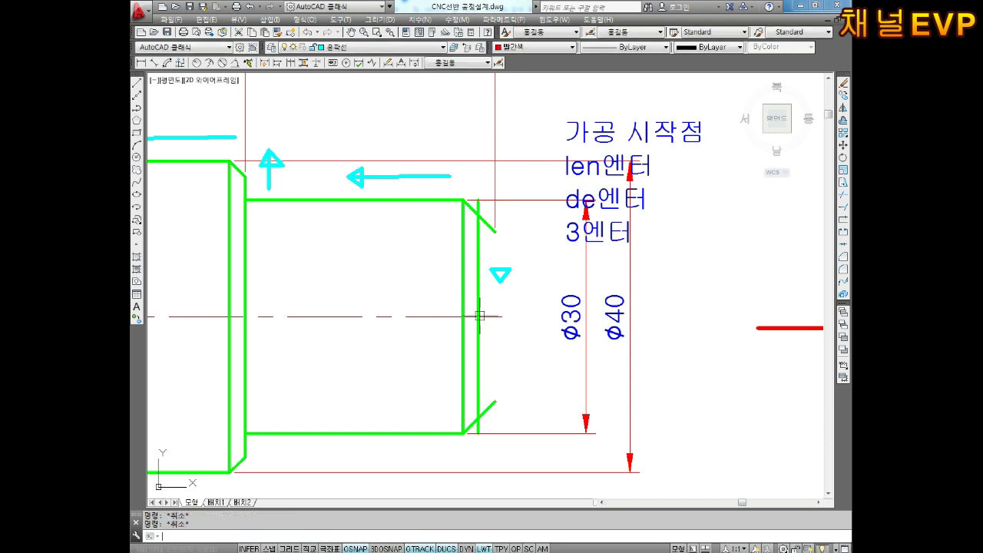
# - Trim the ends of the offset face lines that extend beyond the upper and lower slanted chamfer lines
pyautogui.write('tr')
pyautogui.press('Return')
pyautogui.scroll(2, 487, 213)
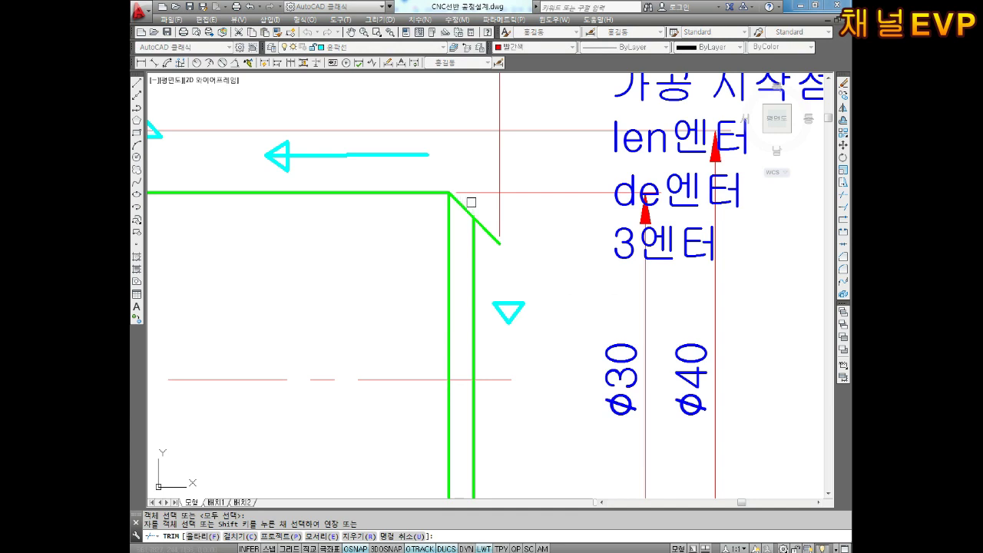
pyautogui.moveTo(482, 377); pyautogui.dragTo(481, 222, button='middle')
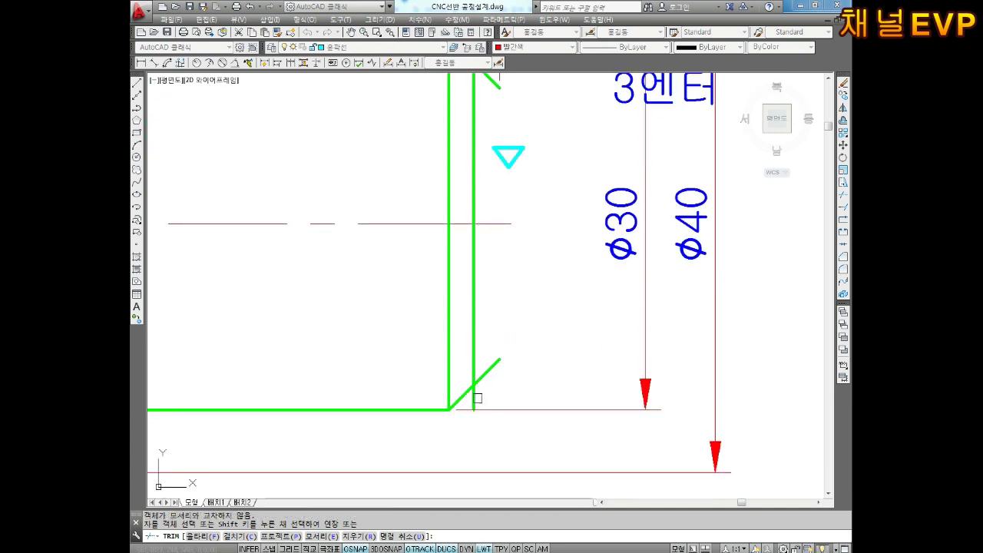
pyautogui.press('Escape')
pyautogui.moveTo(502, 353); pyautogui.dragTo(500, 472, button='middle')
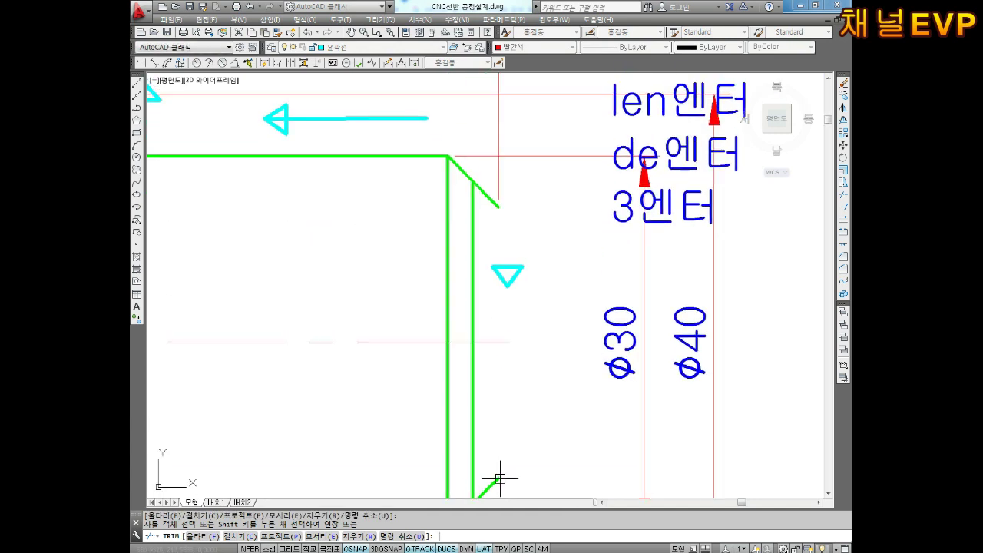
# - Draw a small circle centred on the outer end of each extended chamfer line, upper and lower
pyautogui.write('c')
pyautogui.press('Return')
pyautogui.scroll(2, 501, 208)
pyautogui.click(500, 205)
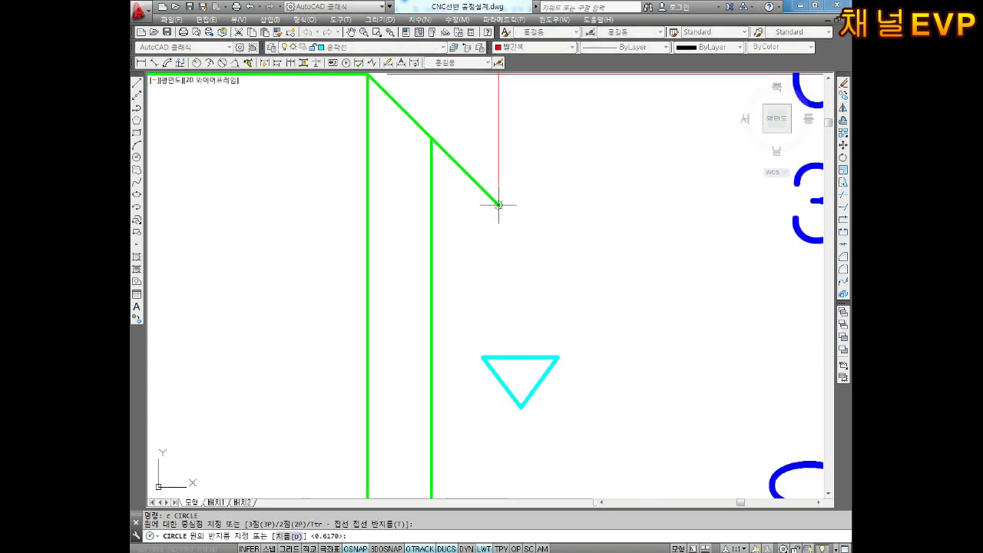
pyautogui.click(507, 196)
pyautogui.scroll(-2, 516, 233)
pyautogui.moveTo(510, 356)
pyautogui.mouseDown(button='middle')
pyautogui.moveTo(499, 218)
pyautogui.moveTo(527, 268)
pyautogui.moveTo(517, 263)
pyautogui.mouseUp(button='middle')
pyautogui.press('Return')
pyautogui.click(499, 354)
pyautogui.click(504, 347)
pyautogui.press('Escape')
pyautogui.press('Escape')
# - Place a quick leader pointing at the intersection of the offset face line and the centre line, with its text end inside the part below the centre line
pyautogui.click(248, 64)
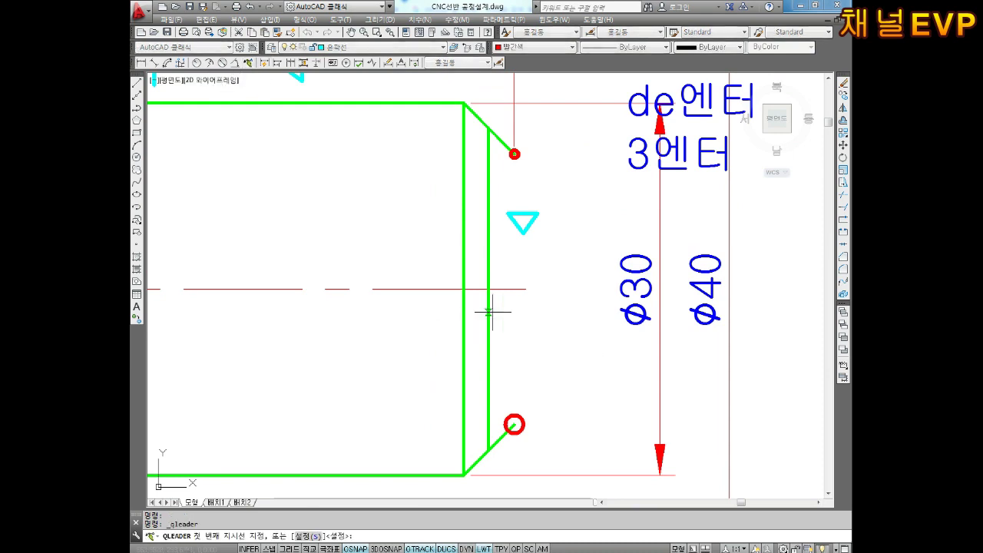
pyautogui.click(487, 289)
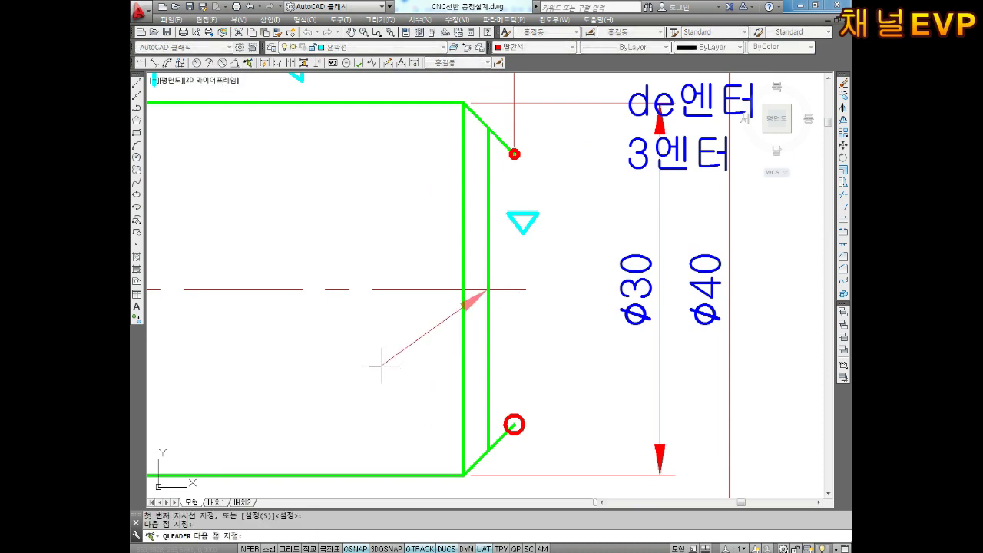
pyautogui.click(381, 366)
pyautogui.press('Return')
pyautogui.press('Return')
pyautogui.press('Return')
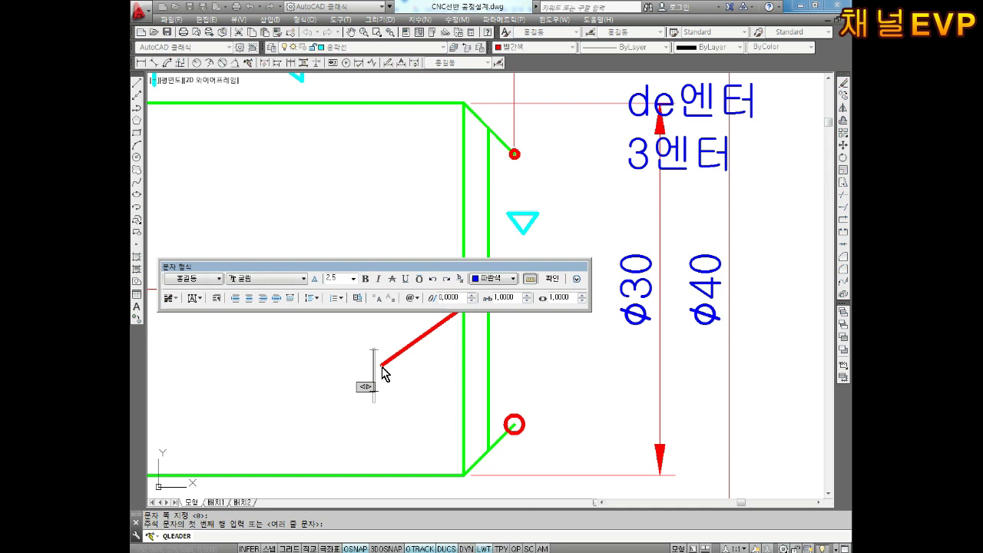
# - Enter "X0, Z0" as the text of the leader pointing at the intersection of the offset face line and centre line
pyautogui.write('x0')
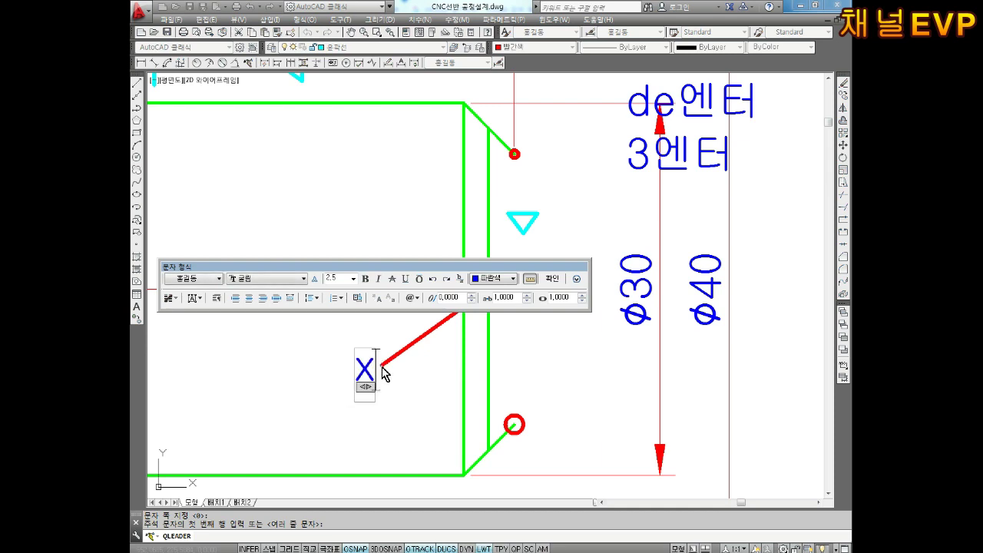
pyautogui.press('BackSpace')
pyautogui.press('BackSpace')
pyautogui.write('X0 Z0')
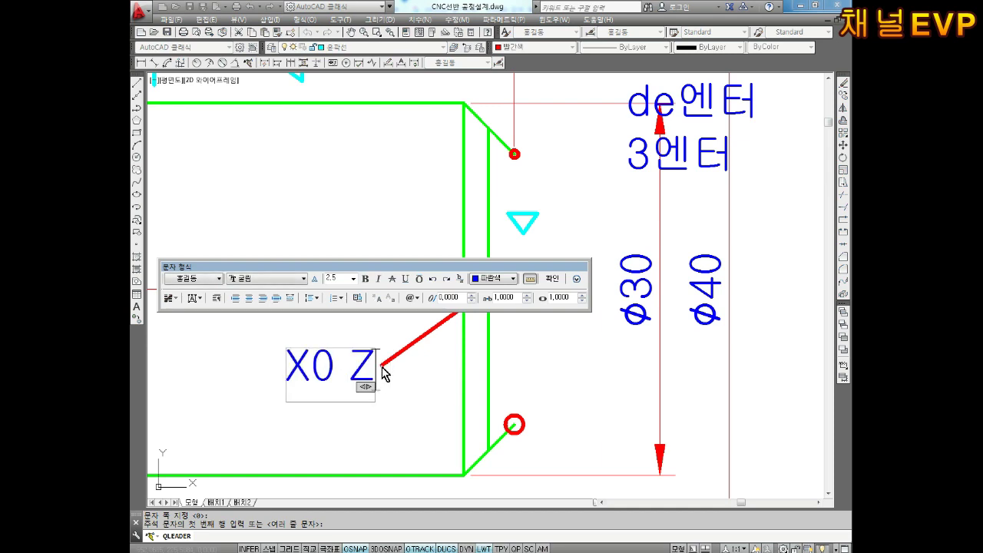
pyautogui.press('Left')
pyautogui.press('Left')
pyautogui.press('Left')
pyautogui.write(',')
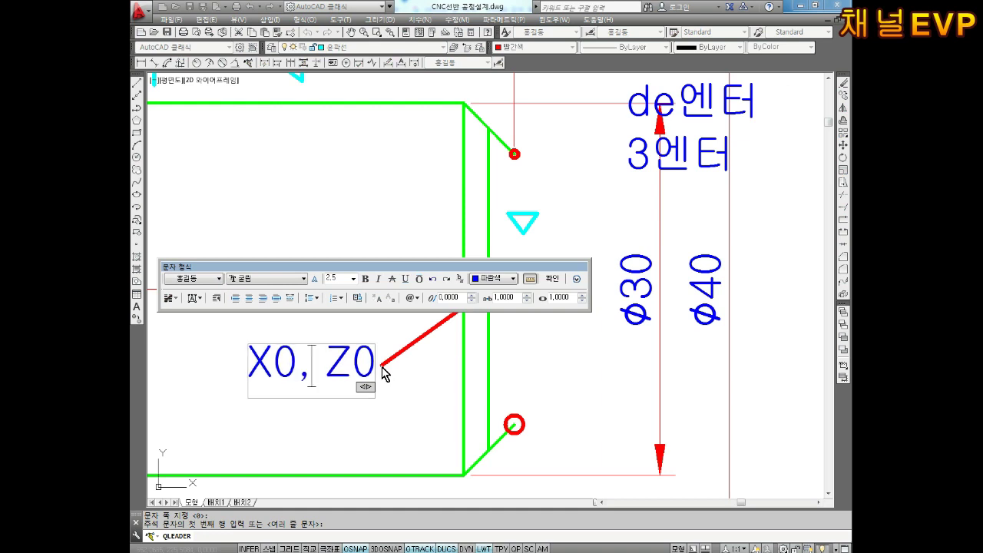
pyautogui.click(382, 371)
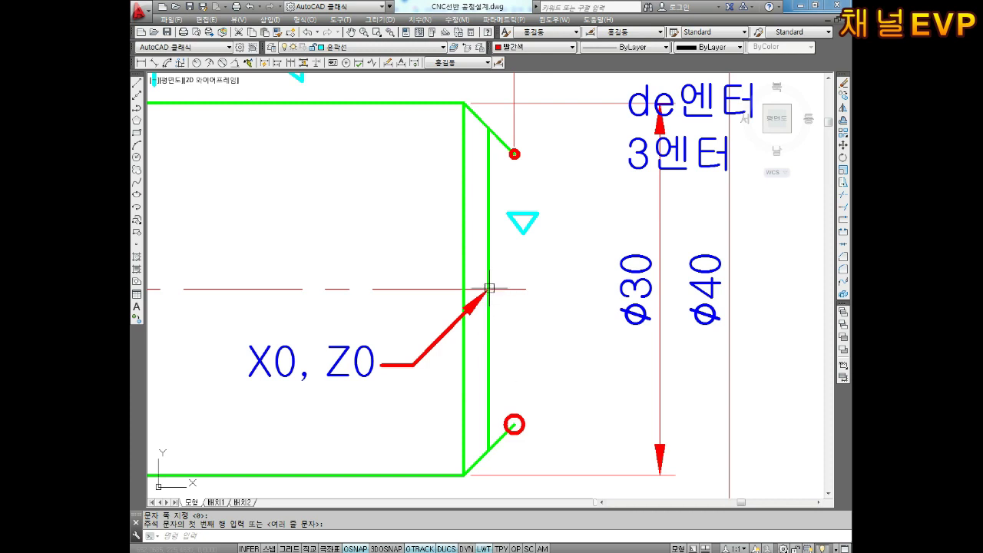
# - Add a horizontal linear dimension from the X0, Z0 origin to the upper machining start point, placed above the part beneath the existing length dimension
pyautogui.scroll(2, 489, 289)
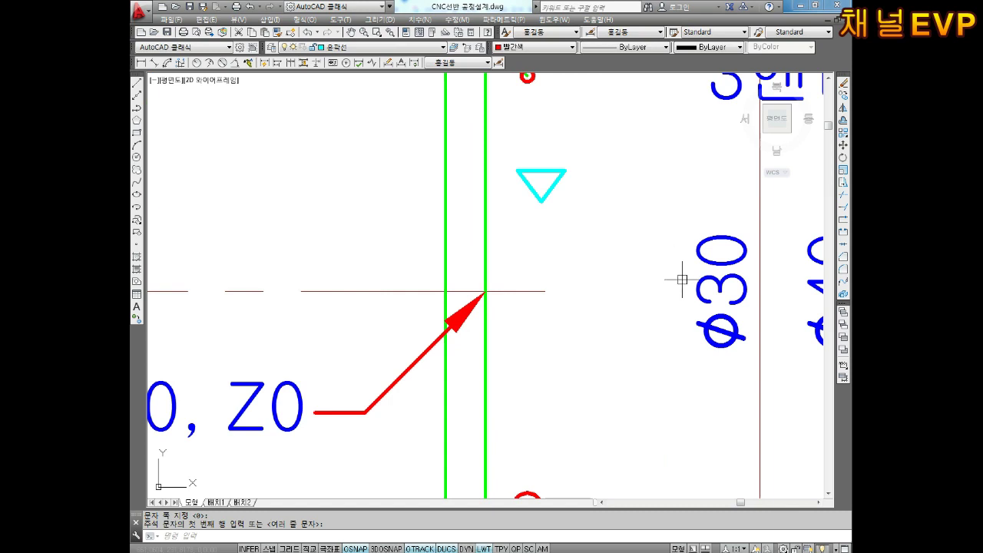
pyautogui.moveTo(601, 291); pyautogui.dragTo(584, 377, button='middle')
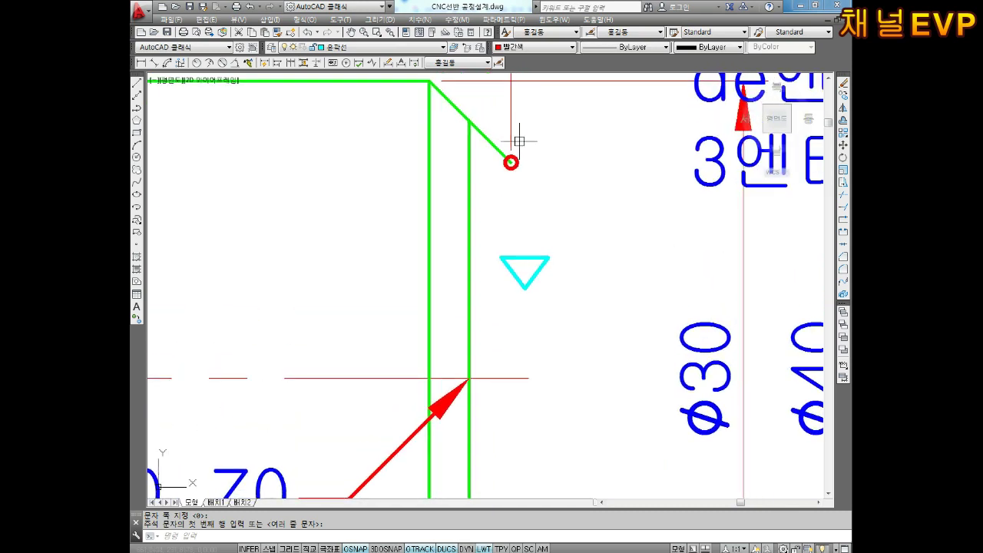
pyautogui.click(141, 63)
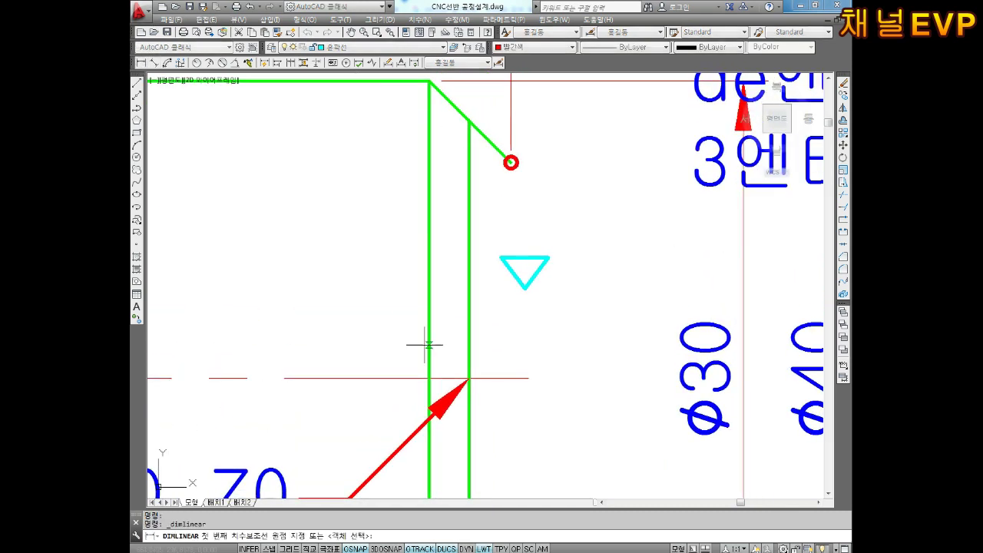
pyautogui.click(468, 378)
pyautogui.scroll(3, 503, 185)
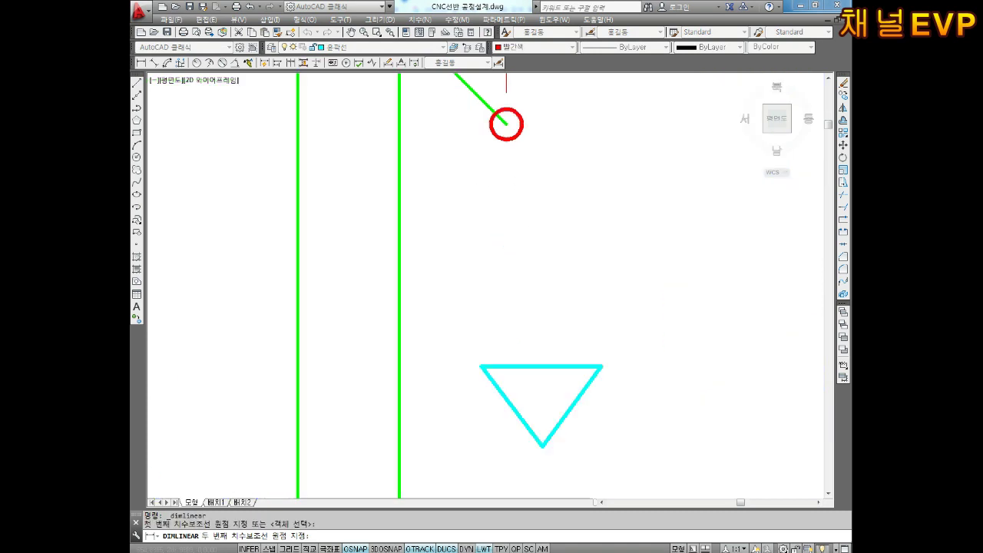
pyautogui.moveTo(514, 115); pyautogui.dragTo(505, 307, button='middle')
pyautogui.click(493, 231)
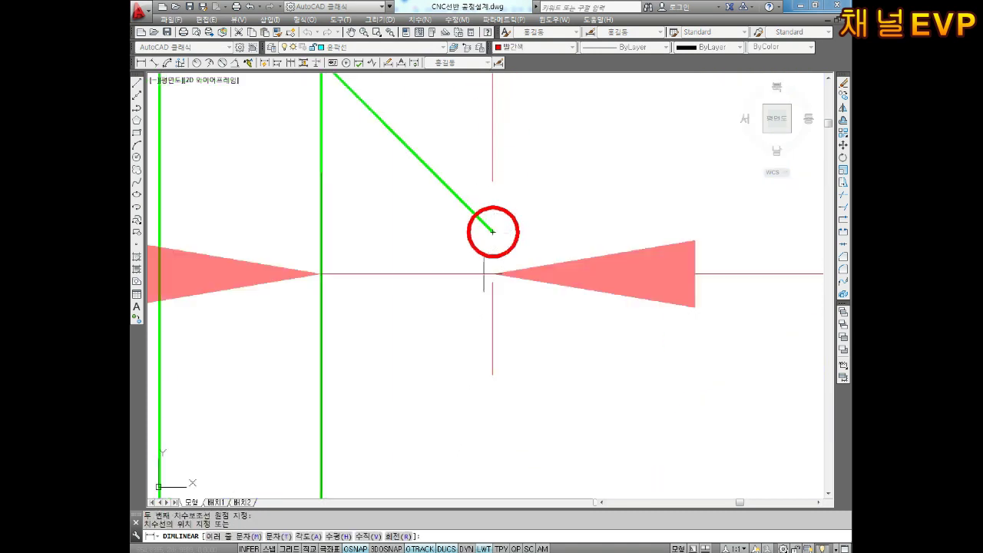
pyautogui.scroll(-5, 486, 331)
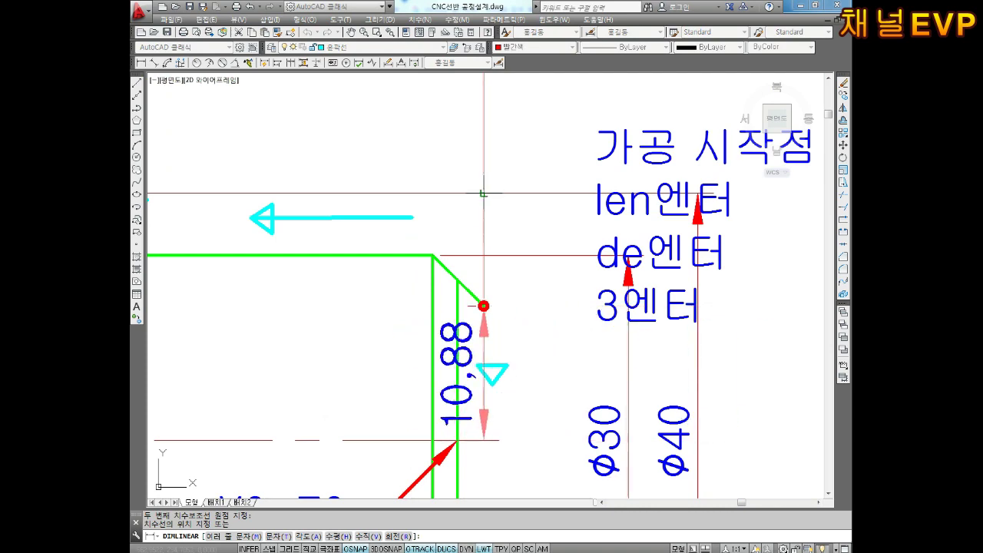
pyautogui.click(502, 126)
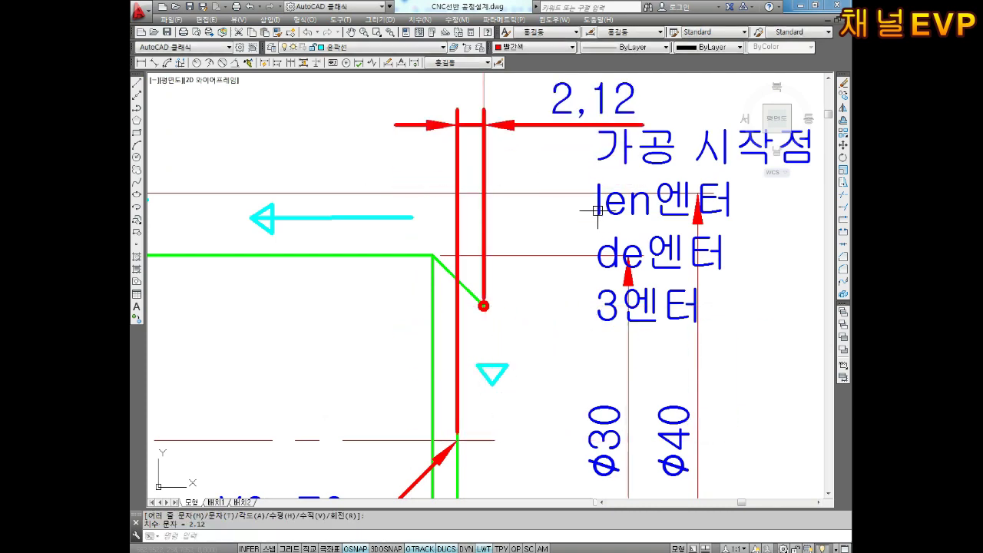
# - Append "Z2.12" after "가공 시작점" in the first line of the note beside the part
pyautogui.moveTo(726, 286)
pyautogui.mouseDown(button='middle')
pyautogui.moveTo(686, 378)
pyautogui.moveTo(592, 347)
pyautogui.mouseUp(button='middle')
pyautogui.scroll(-2, 592, 347)
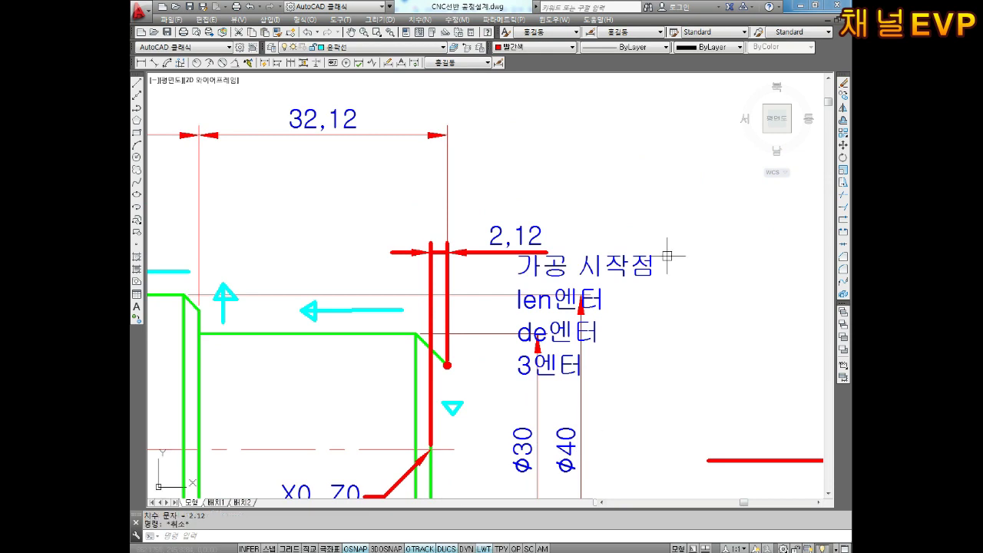
pyautogui.doubleClick(646, 270)
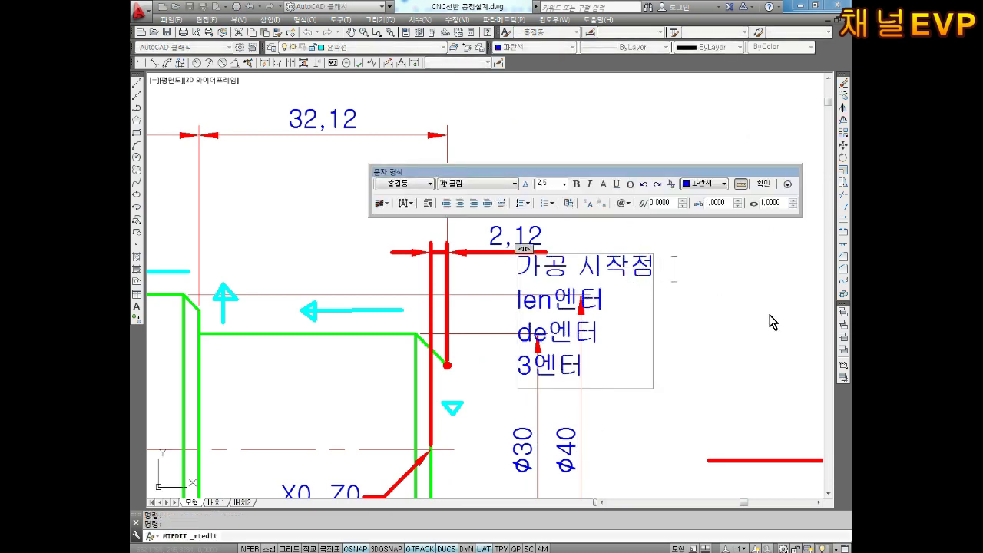
pyautogui.write('Z-')
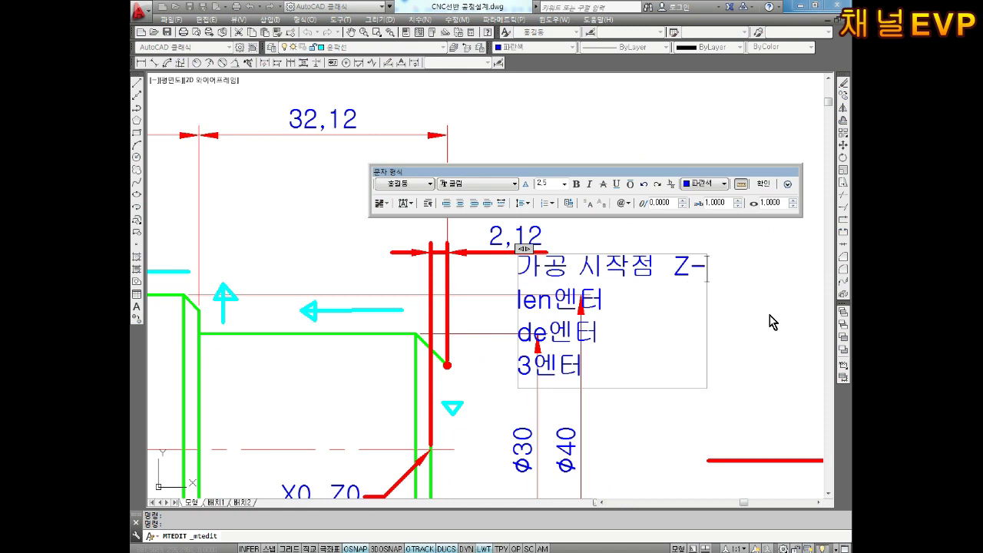
pyautogui.press('BackSpace')
pyautogui.write('2.12')
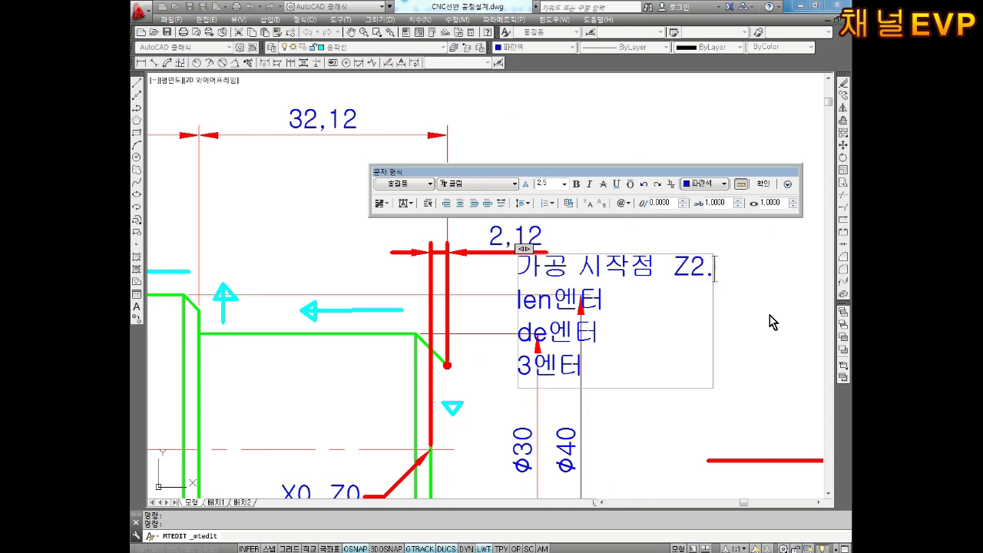
pyautogui.click(651, 430)
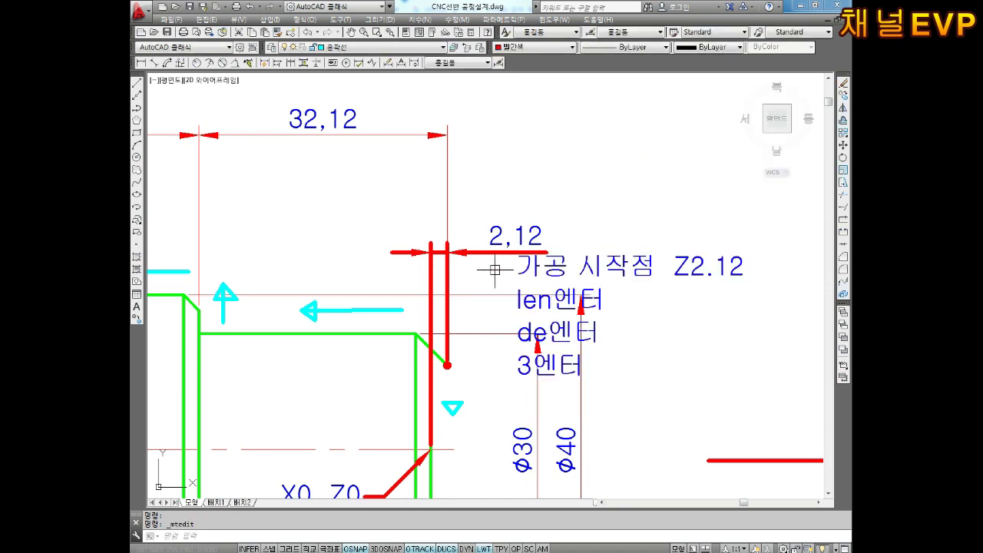
pyautogui.press('Escape')
# - Add a vertical linear dimension between the centres of the upper and lower start-point circles, placed just inside the ϕ30 dimension
pyautogui.scroll(8, 445, 367)
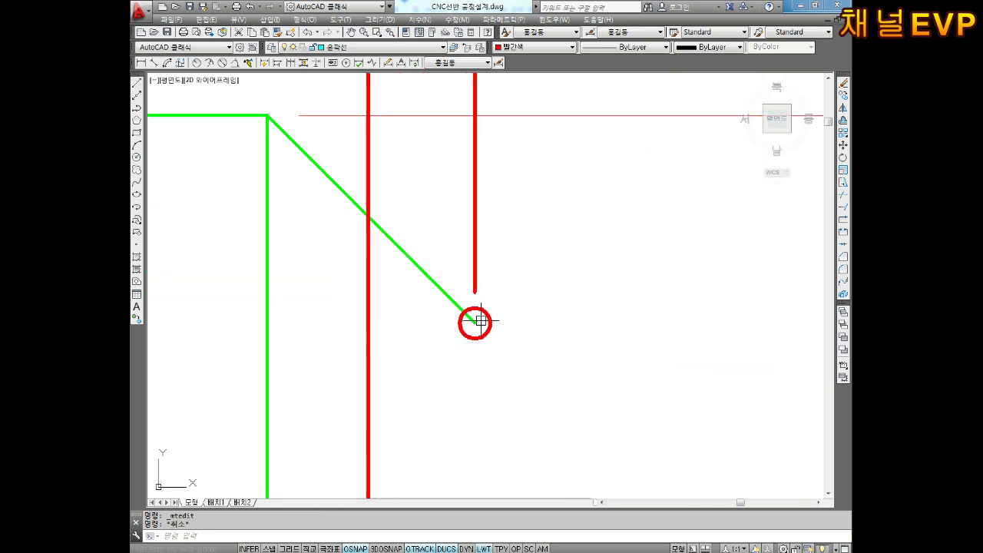
pyautogui.scroll(-6, 474, 322)
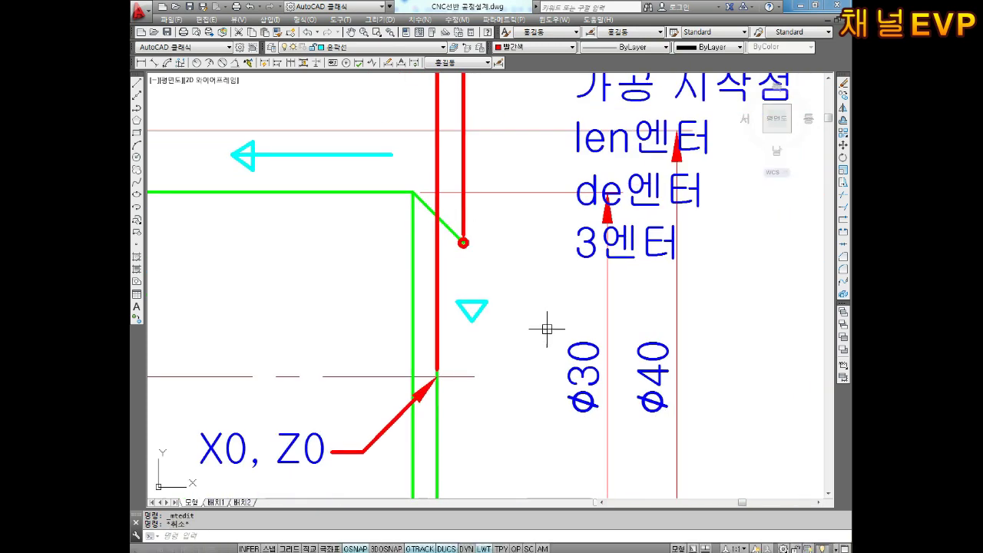
pyautogui.moveTo(547, 328); pyautogui.dragTo(538, 286, button='middle')
pyautogui.press('Escape')
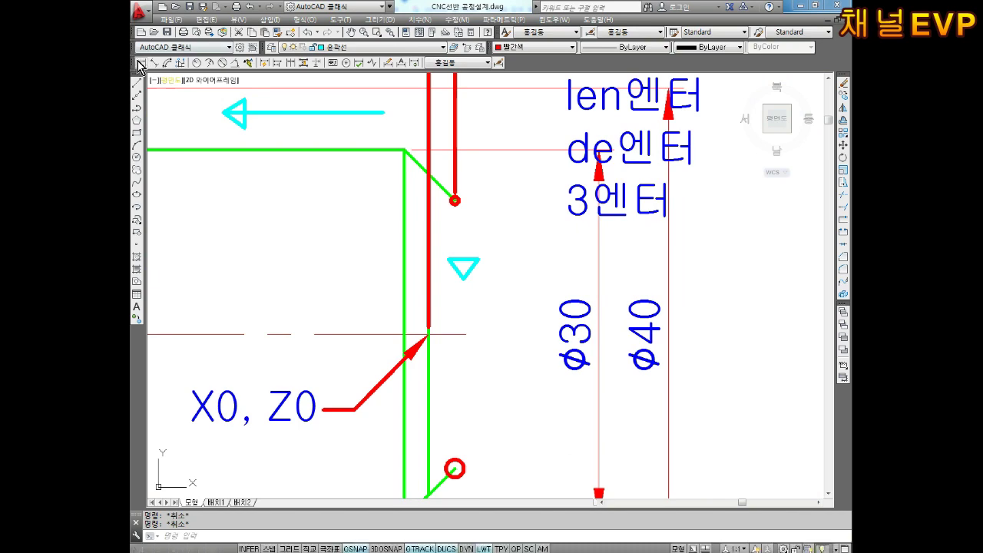
pyautogui.click(142, 63)
pyautogui.scroll(8, 615, 234)
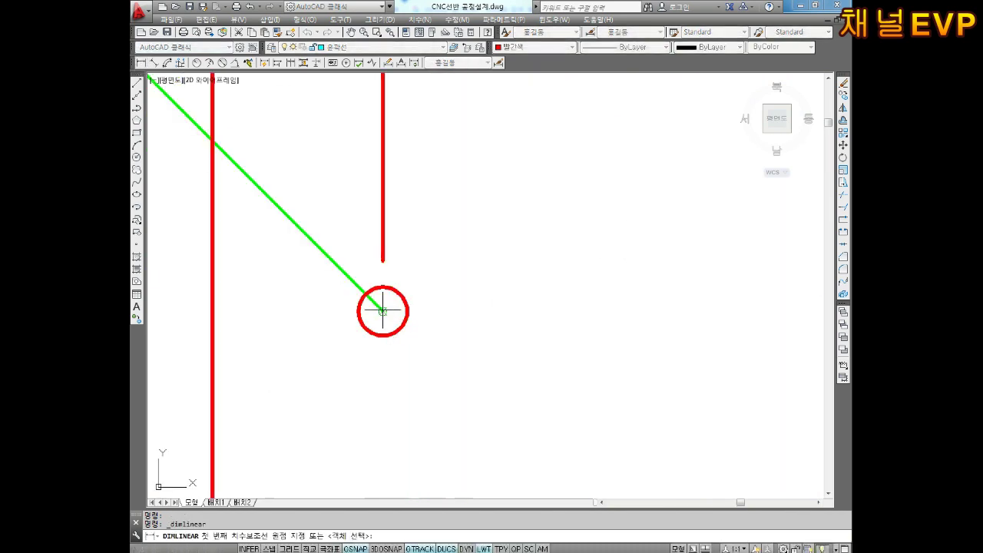
pyautogui.click(382, 311)
pyautogui.scroll(-5, 411, 384)
pyautogui.scroll(8, 443, 325)
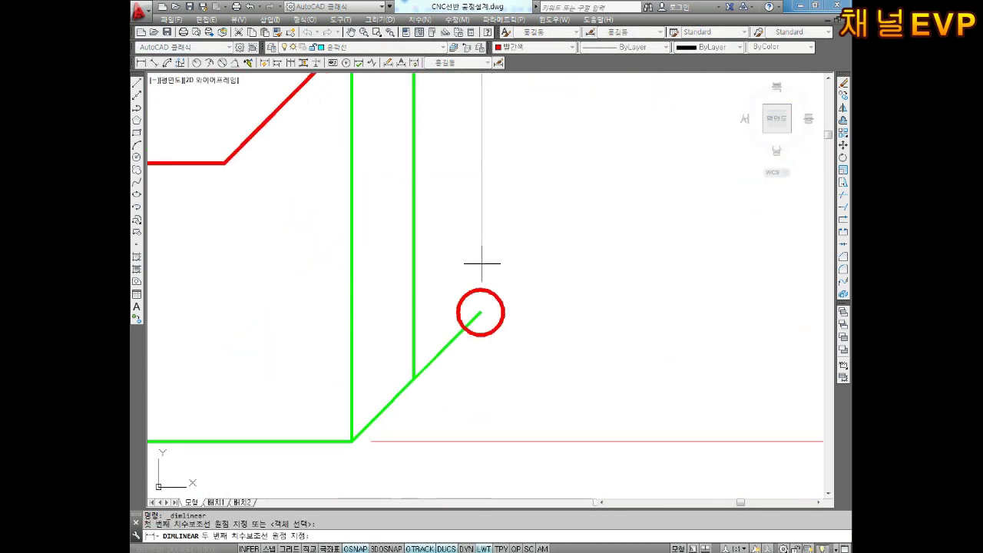
pyautogui.click(480, 313)
pyautogui.scroll(-5, 480, 313)
pyautogui.scroll(5, 553, 192)
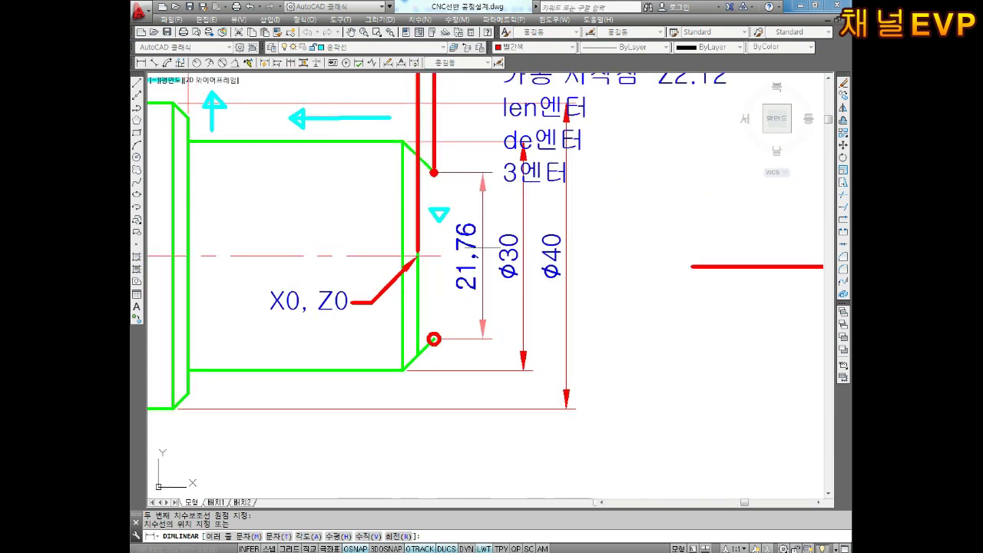
pyautogui.click(483, 248)
# - Insert "X21.76" and a space before "Z2.12" in the first line of the machining start point note
pyautogui.moveTo(629, 178); pyautogui.dragTo(611, 286, button='middle')
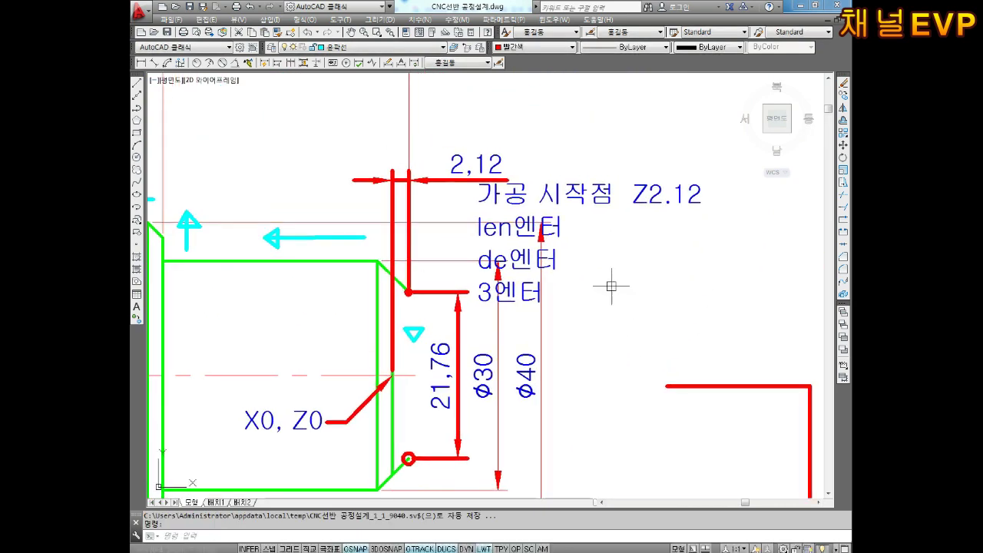
pyautogui.doubleClick(637, 193)
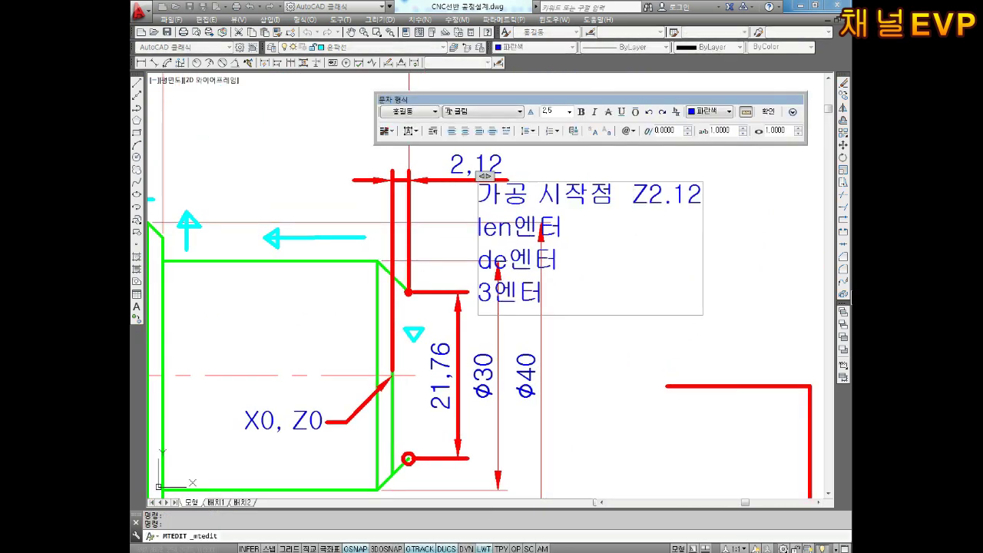
pyautogui.write('X21.76')
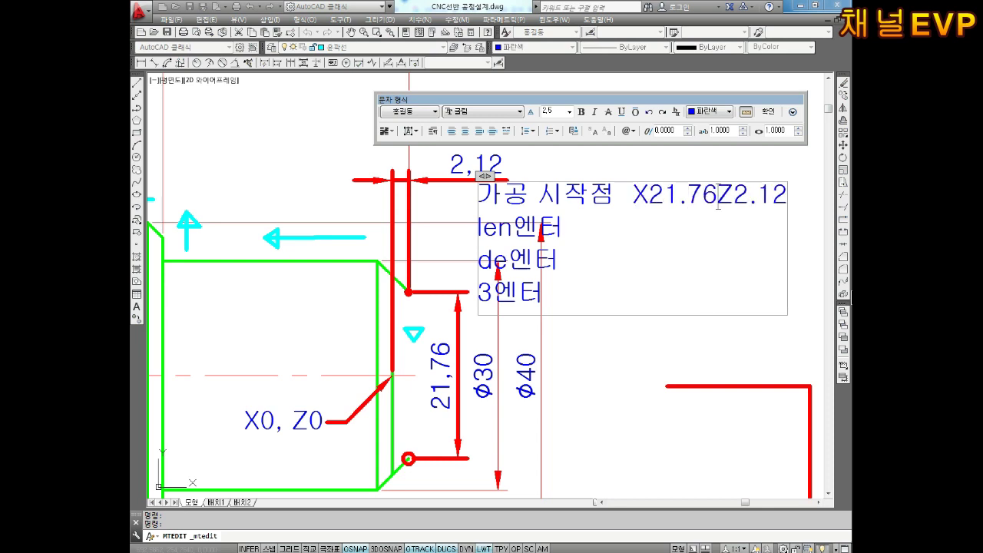
pyautogui.click(698, 357)
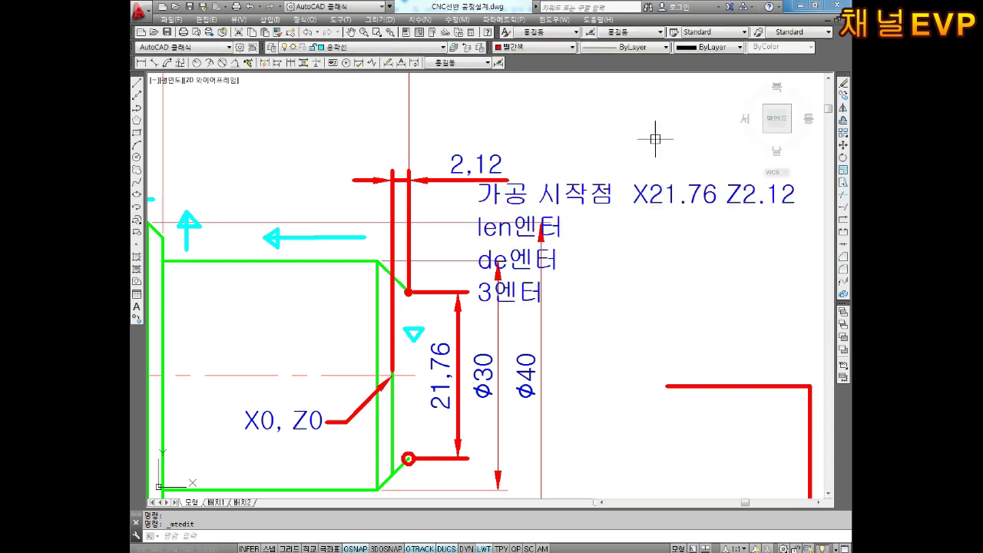
# - Insert "가공 시작위치" before the X21.76 Z2.12 coordinates in the first line of the note
pyautogui.doubleClick(649, 193)
pyautogui.press('Left')
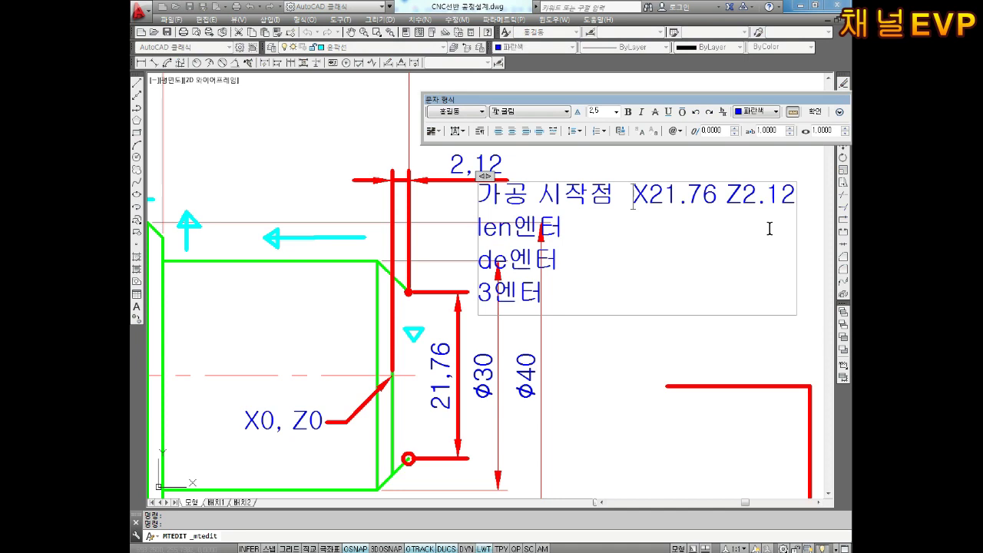
pyautogui.write('RKRH')
pyautogui.press('BackSpace')
pyautogui.press('BackSpace')
pyautogui.press('BackSpace')
pyautogui.press('BackSpace')
pyautogui.press('Hangul')
pyautogui.write('가공')
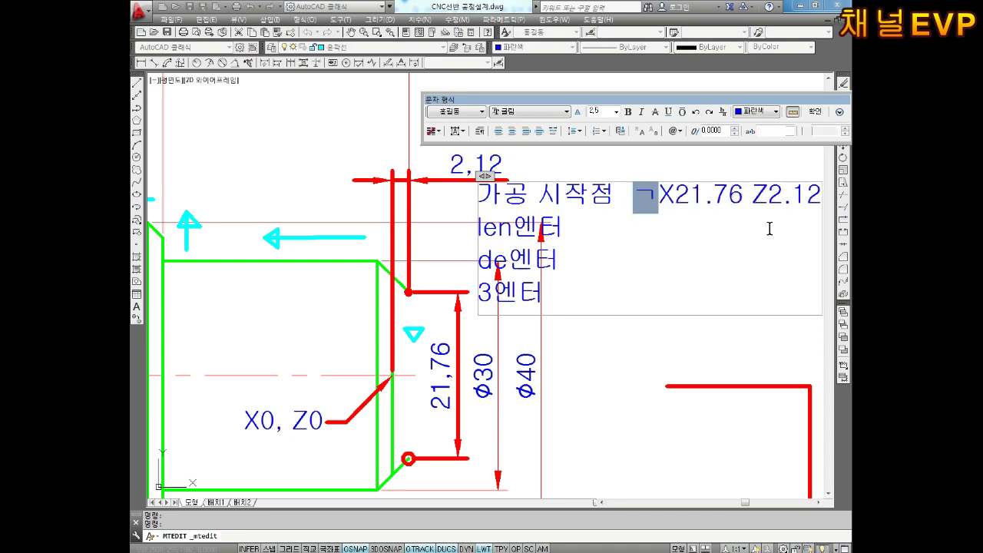
pyautogui.write(' 시작위치 X')
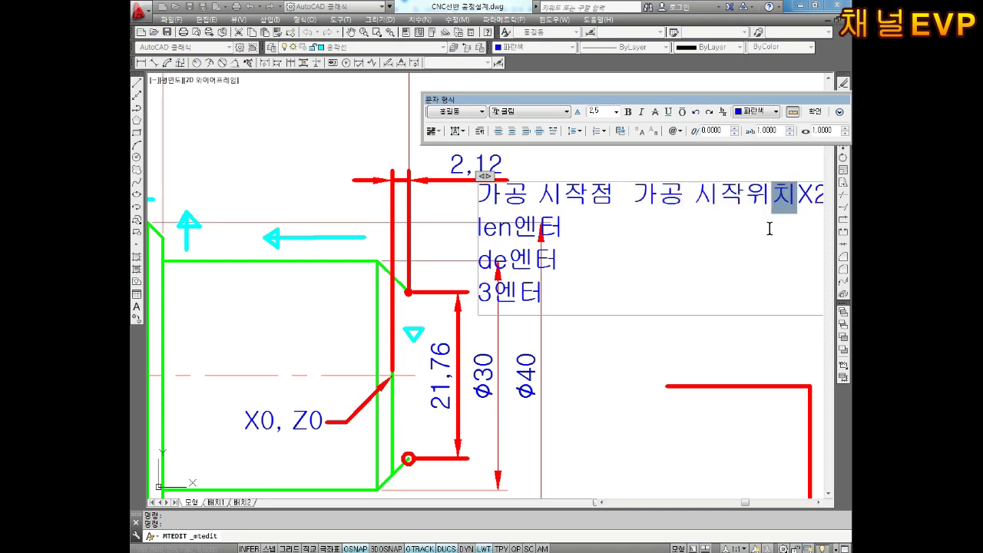
pyautogui.click(699, 355)
# - Draw a small circle centred on the X0, Z0 origin where the offset face line crosses the centre line
pyautogui.moveTo(712, 309)
pyautogui.mouseDown(button='middle')
pyautogui.moveTo(599, 285)
pyautogui.moveTo(575, 298)
pyautogui.moveTo(578, 266)
pyautogui.mouseUp(button='middle')
pyautogui.scroll(-2, 602, 278)
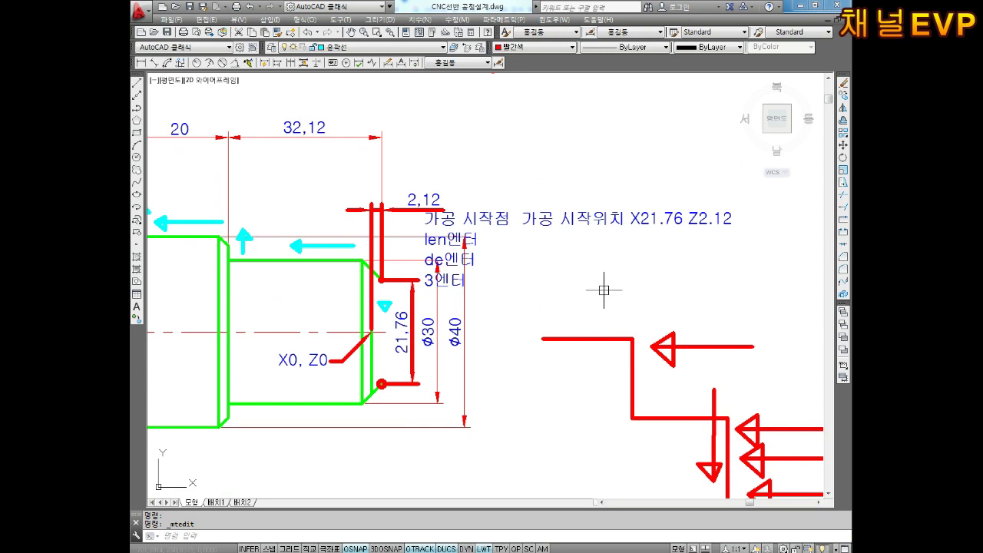
pyautogui.scroll(6, 279, 243)
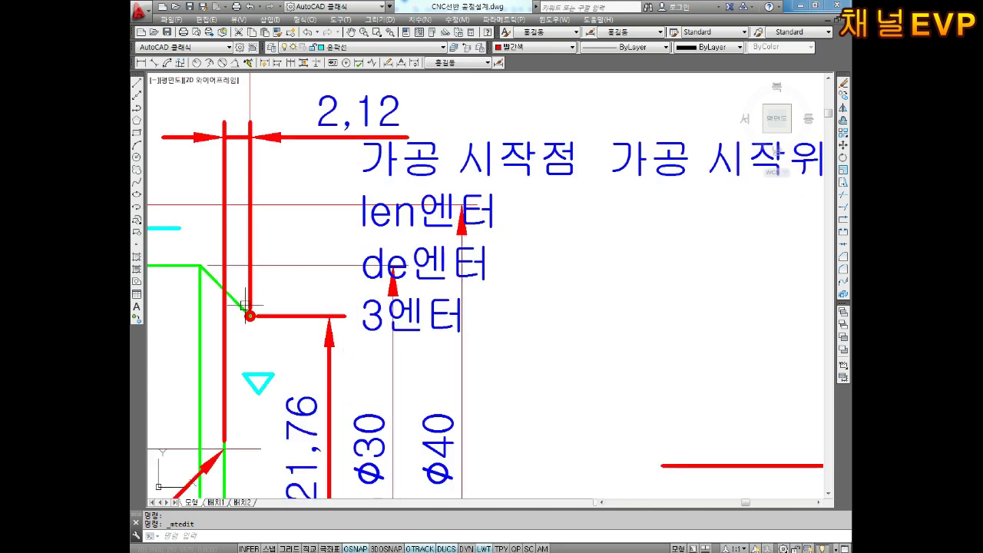
pyautogui.moveTo(297, 310); pyautogui.dragTo(438, 150, button='middle')
pyautogui.press('Escape')
pyautogui.press('Escape')
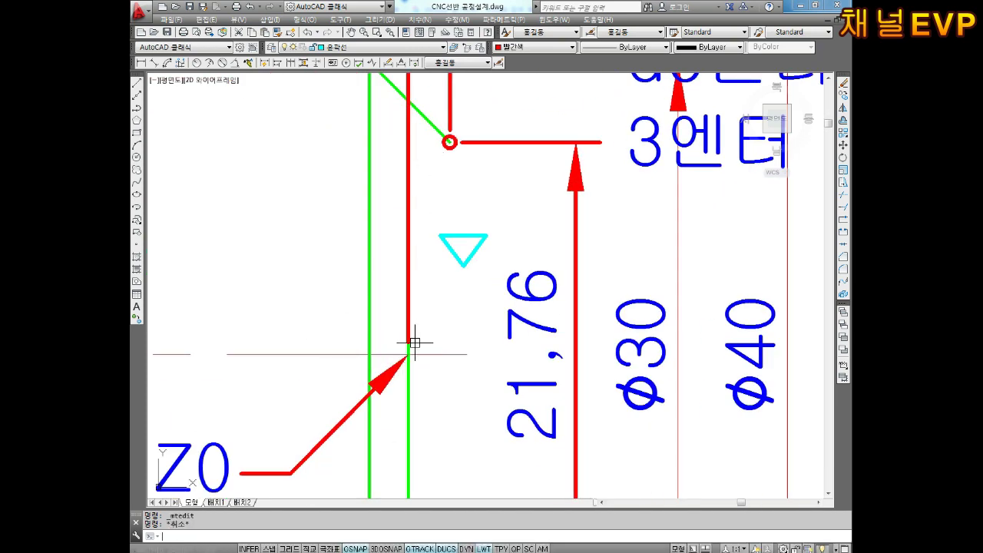
pyautogui.write('ㅊ')
pyautogui.press('Return')
pyautogui.hotkey('ctrl', 's')
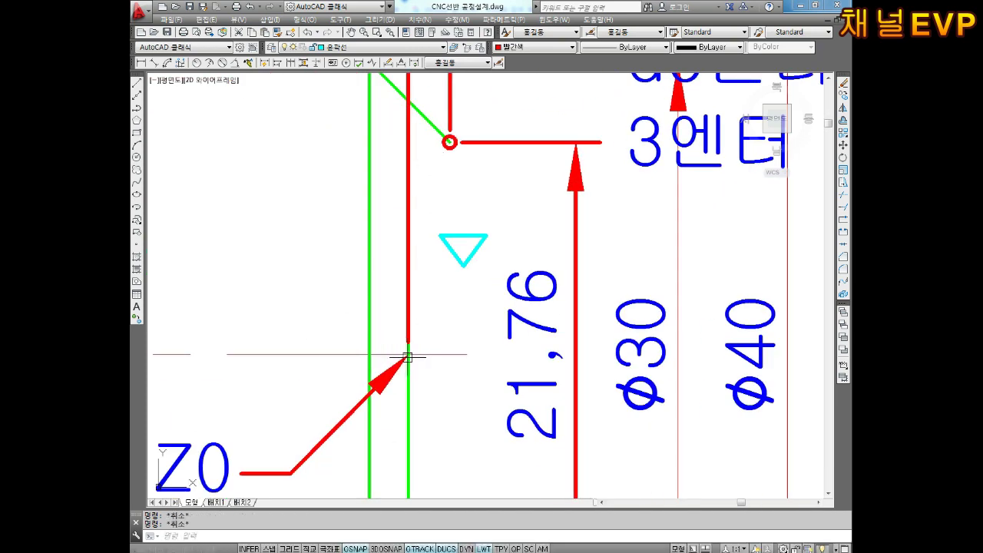
pyautogui.write('c')
pyautogui.press('Return')
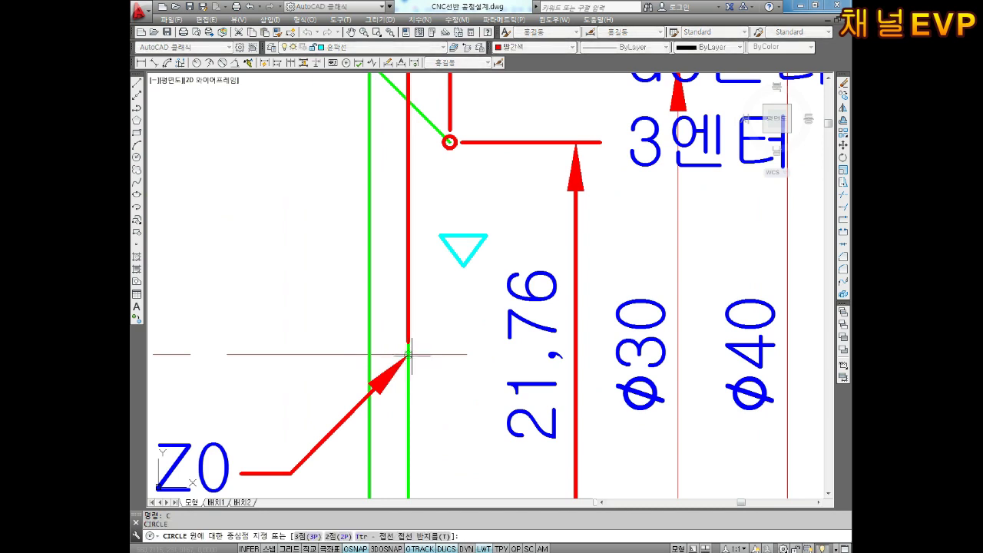
pyautogui.click(408, 354)
pyautogui.click(425, 334)
pyautogui.scroll(-3, 426, 332)
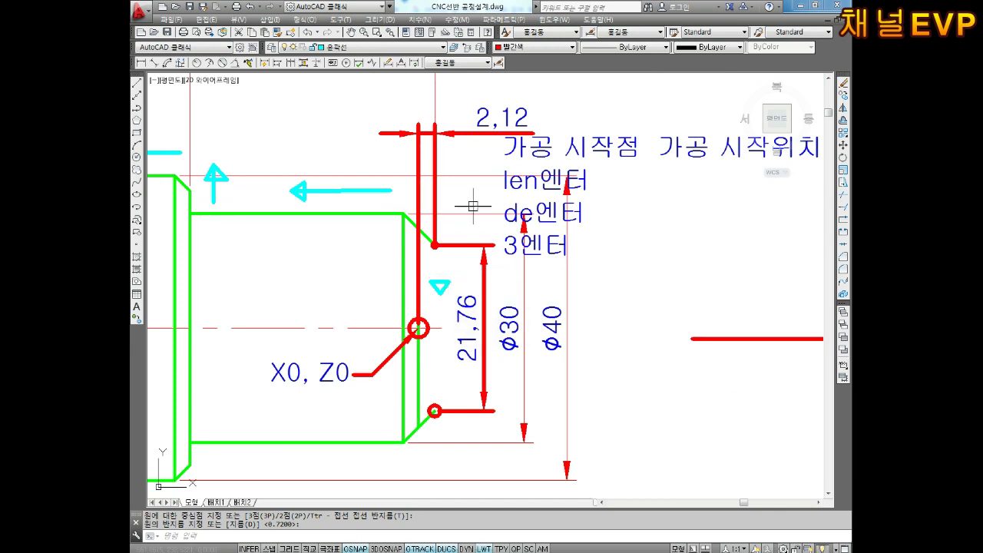
# - Move the 2,12 and 21,76 start-point dimensions onto the 치수선 layer
pyautogui.click(419, 134)
pyautogui.click(469, 358)
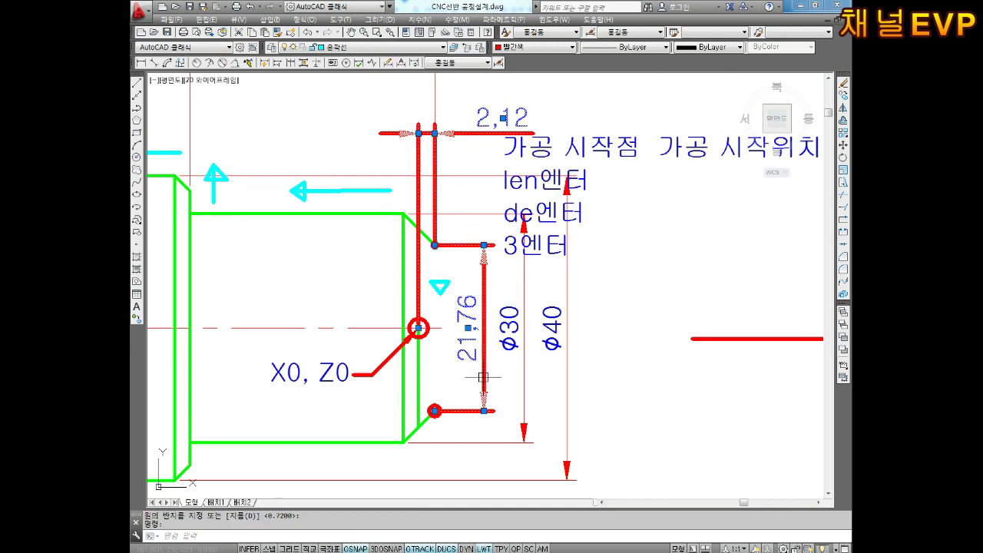
pyautogui.click(537, 47)
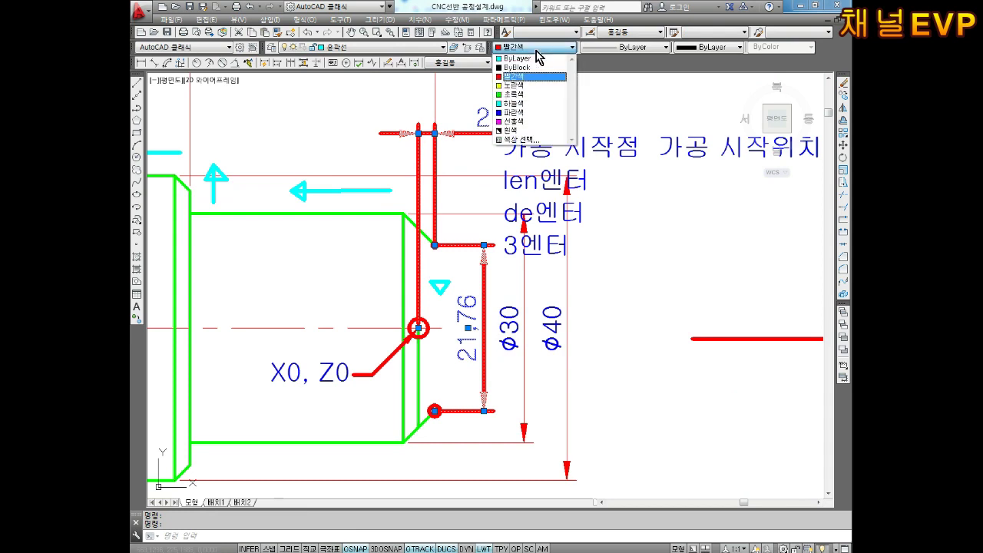
pyautogui.click(384, 48)
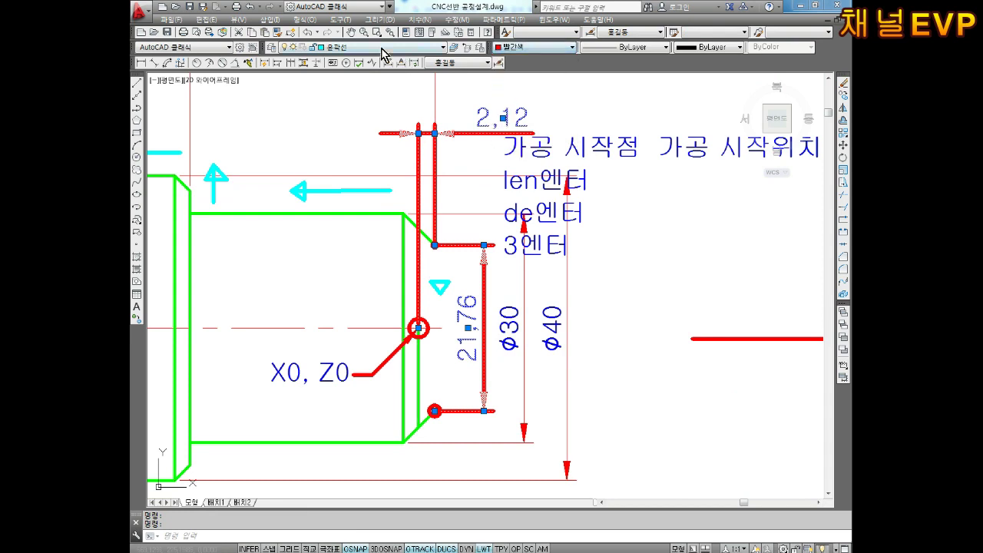
pyautogui.click(384, 48)
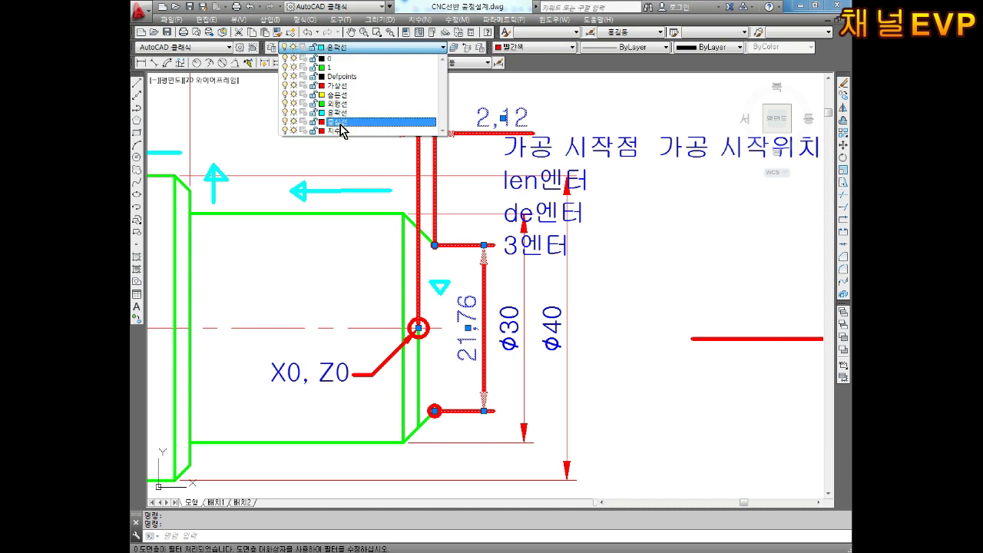
pyautogui.press('Escape')
pyautogui.press('Escape')
# - Change the colour of the upper ϕ30 outline and the extended chamfer line to 하늘색
pyautogui.scroll(-4, 454, 258)
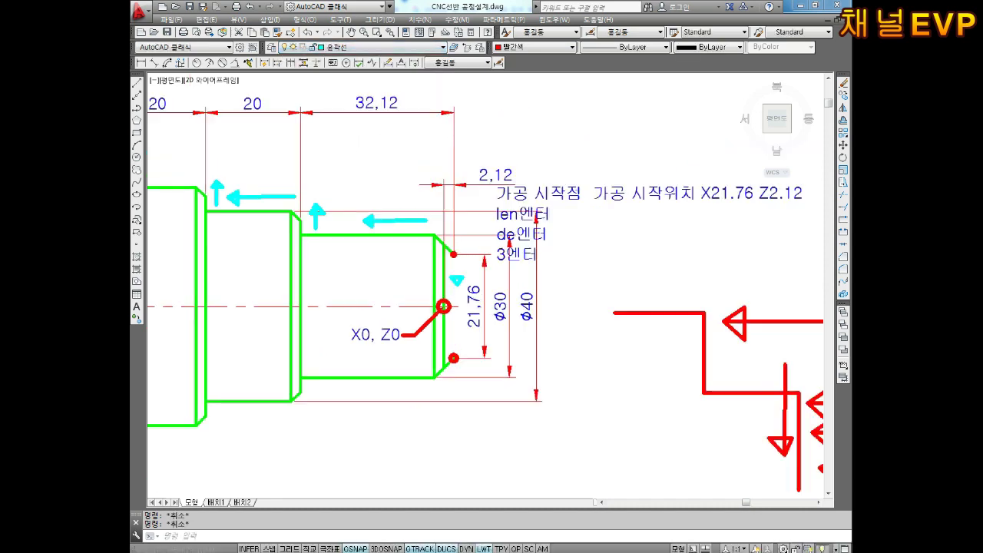
pyautogui.scroll(6, 456, 259)
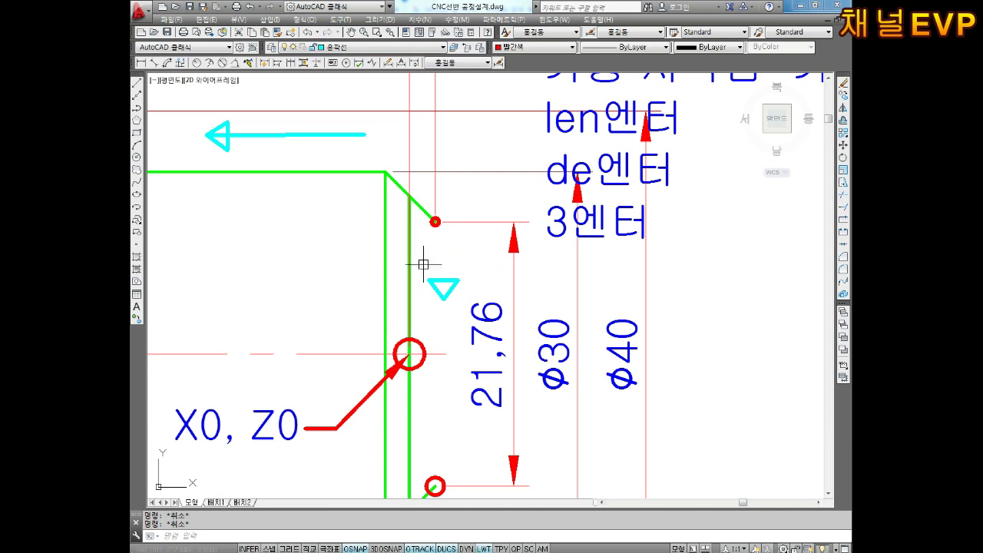
pyautogui.scroll(-2, 427, 331)
pyautogui.scroll(2, 413, 388)
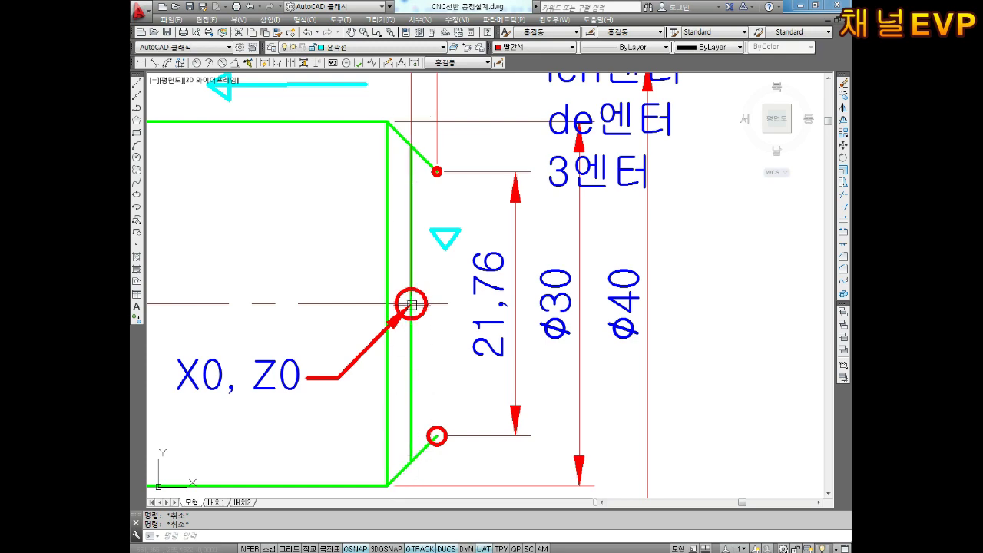
pyautogui.moveTo(374, 209)
pyautogui.mouseDown(button='middle')
pyautogui.moveTo(376, 246)
pyautogui.moveTo(422, 245)
pyautogui.moveTo(450, 279)
pyautogui.mouseUp(button='middle')
pyautogui.scroll(2, 427, 242)
pyautogui.click(459, 229)
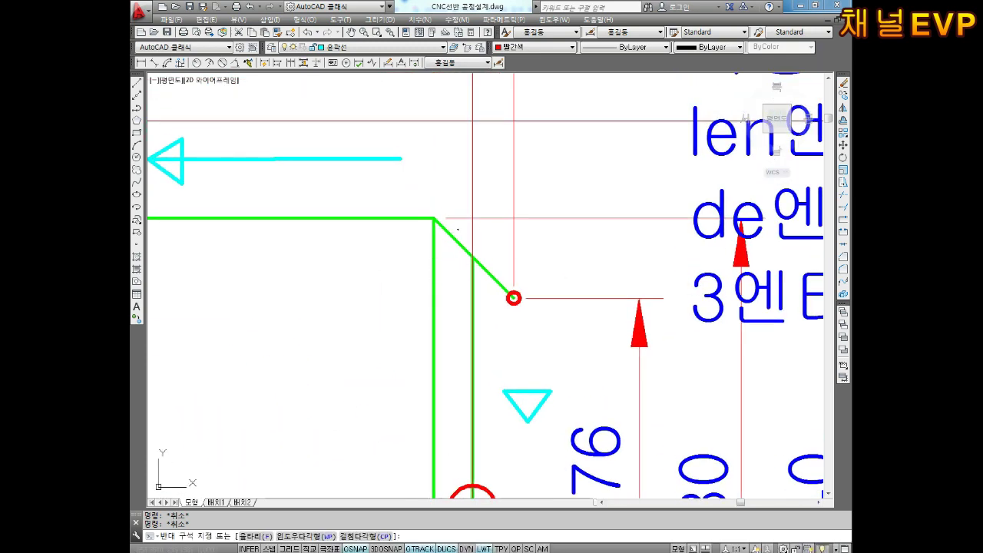
pyautogui.click(444, 257)
pyautogui.click(390, 199)
pyautogui.click(359, 236)
pyautogui.click(358, 238)
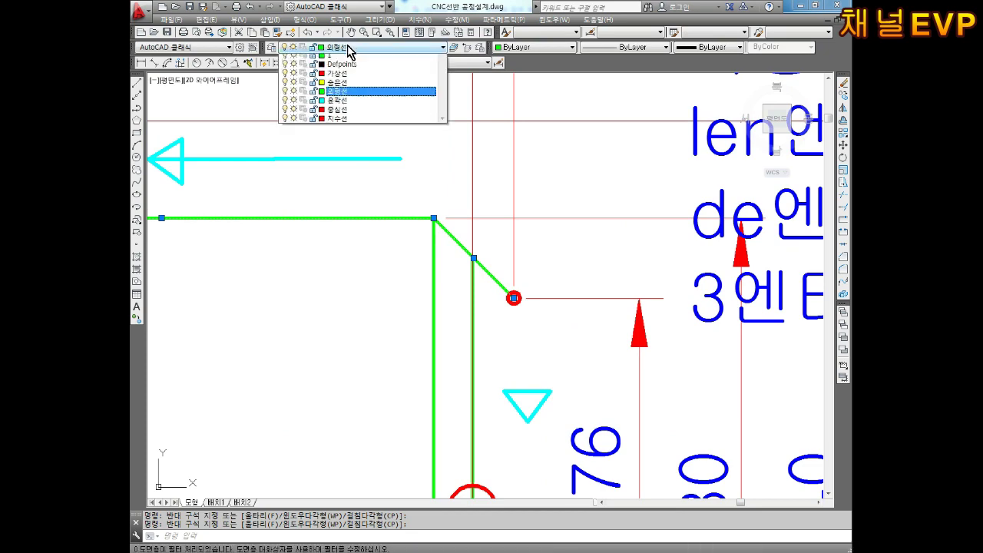
pyautogui.click(353, 47)
pyautogui.click(523, 45)
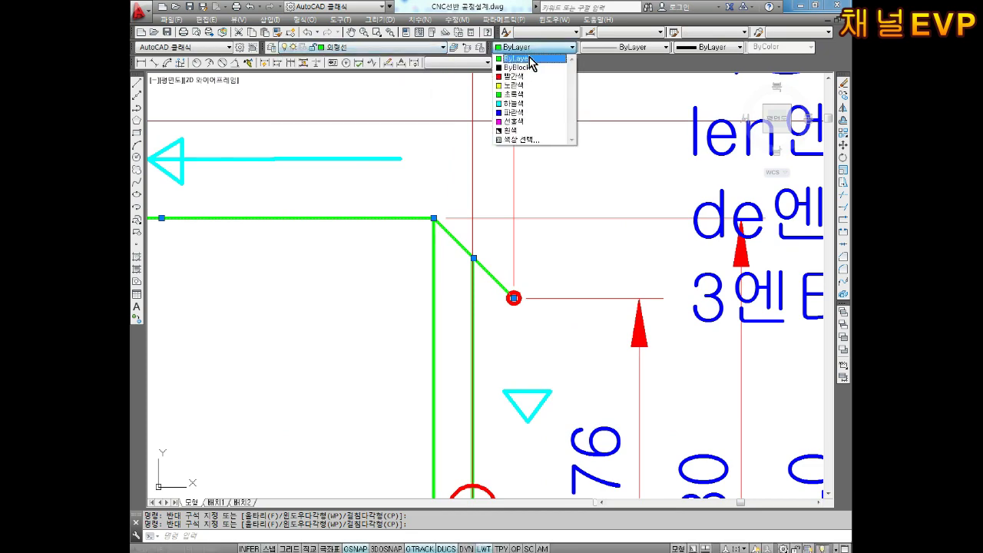
pyautogui.click(526, 102)
pyautogui.press('Escape')
pyautogui.moveTo(435, 241)
pyautogui.mouseDown(button='middle')
pyautogui.moveTo(471, 262)
pyautogui.moveTo(445, 152)
pyautogui.mouseUp(button='middle')
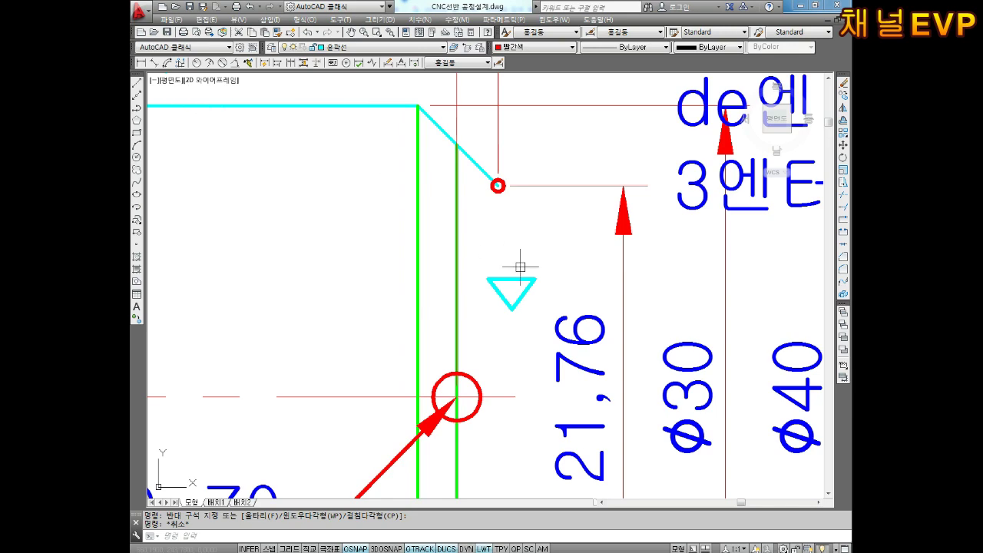
# - Examine the start-point circles, the X0, Z0 origin and the start position coordinates in the note
pyautogui.scroll(-6, 521, 268)
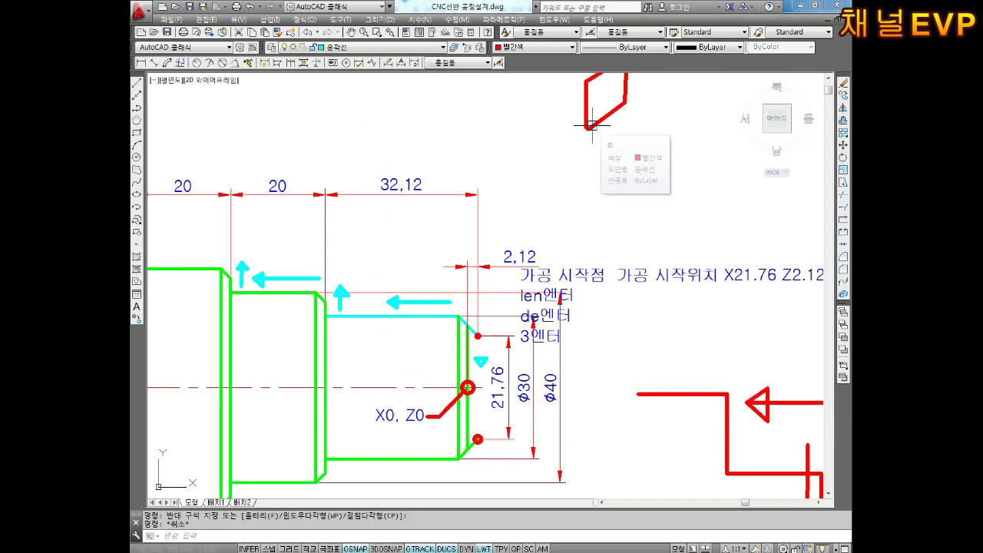
pyautogui.moveTo(550, 233); pyautogui.dragTo(545, 191, button='middle')
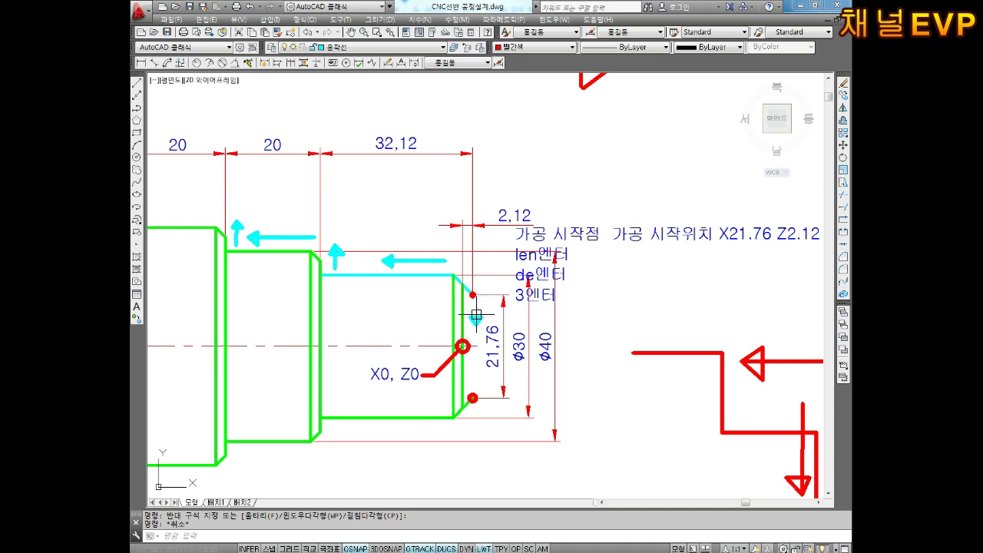
pyautogui.scroll(4, 475, 332)
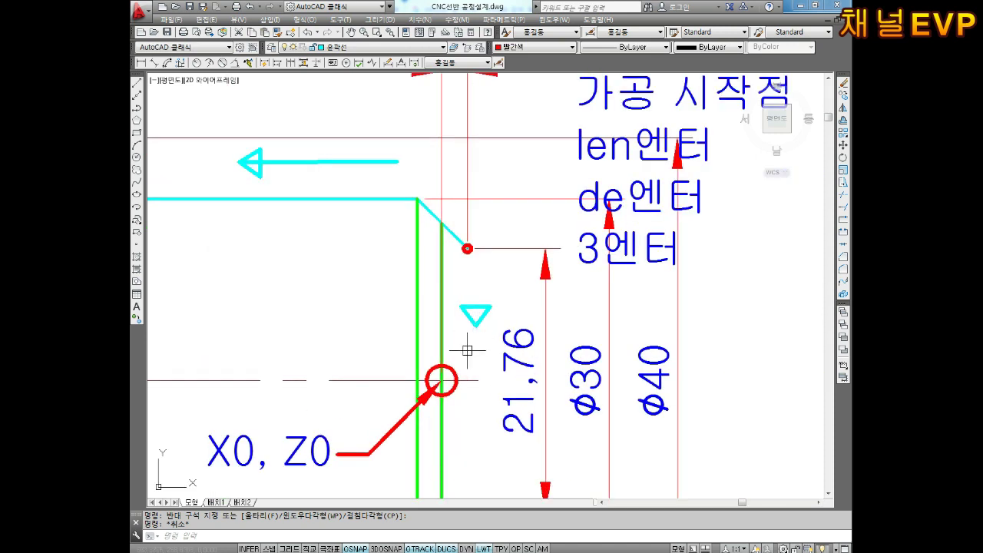
pyautogui.moveTo(467, 345); pyautogui.dragTo(460, 368, button='middle')
pyautogui.moveTo(434, 405)
pyautogui.mouseDown(button='middle')
pyautogui.moveTo(433, 303)
pyautogui.moveTo(425, 371)
pyautogui.mouseUp(button='middle')
pyautogui.press('Escape')
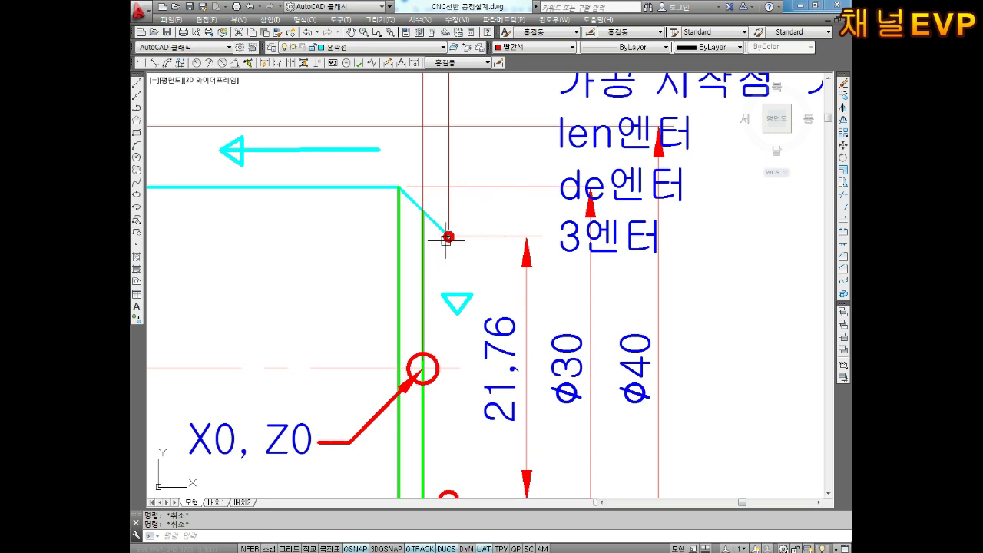
pyautogui.moveTo(489, 303); pyautogui.dragTo(488, 214, button='middle')
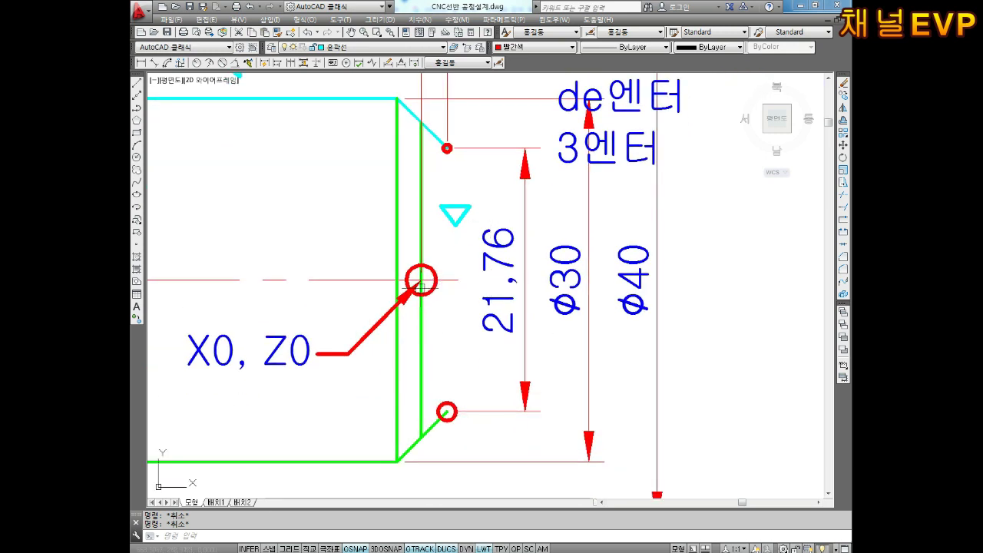
pyautogui.moveTo(435, 368); pyautogui.dragTo(437, 301, button='middle')
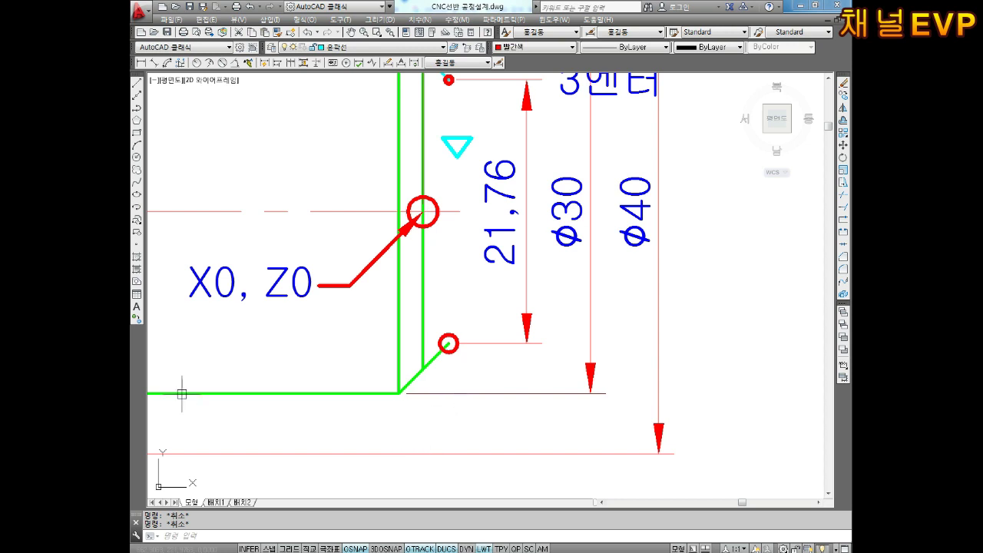
pyautogui.moveTo(437, 148); pyautogui.dragTo(436, 265, button='middle')
pyautogui.moveTo(448, 178); pyautogui.dragTo(451, 182, button='middle')
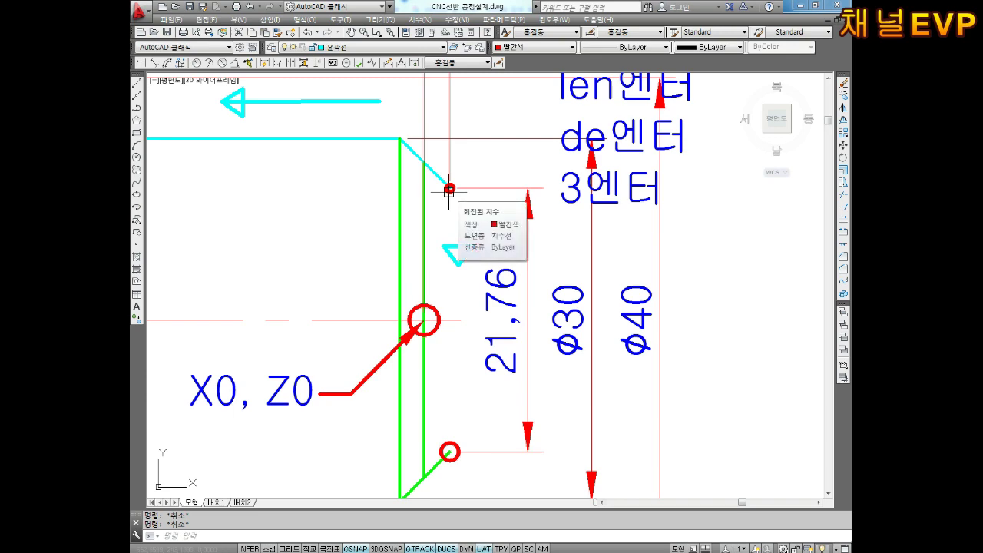
pyautogui.scroll(-2, 453, 173)
pyautogui.scroll(2, 442, 229)
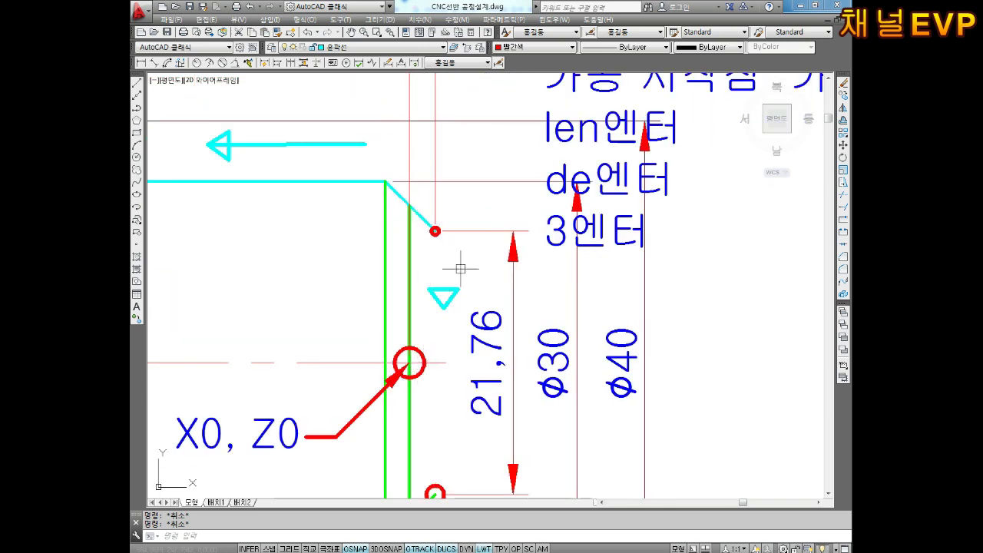
pyautogui.scroll(-2, 453, 213)
pyautogui.moveTo(560, 239)
pyautogui.mouseDown(button='middle')
pyautogui.moveTo(417, 238)
pyautogui.moveTo(313, 262)
pyautogui.mouseUp(button='middle')
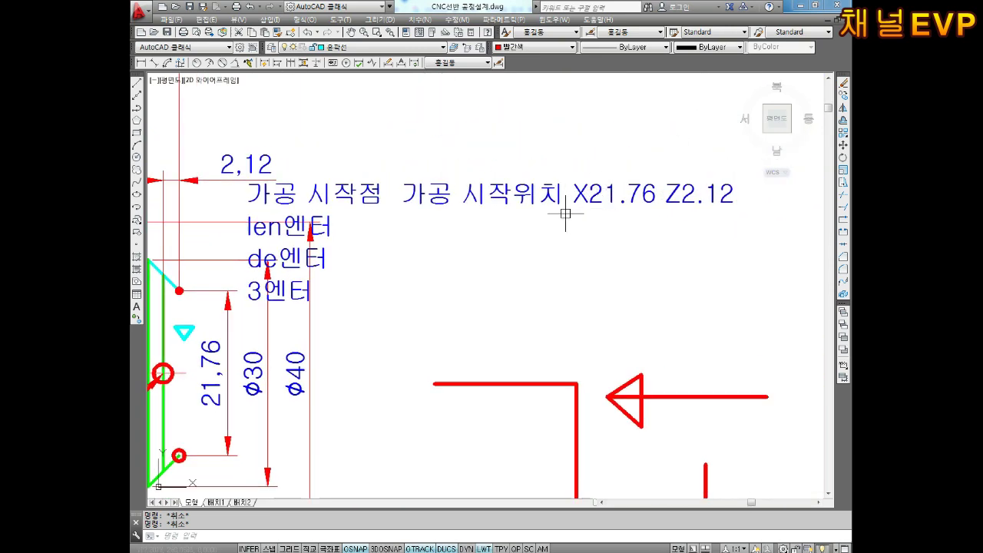
# - Copy the upper start-point circle from its centre to the corner where the chamfer meets the upper ϕ30 outline
pyautogui.moveTo(525, 269); pyautogui.dragTo(626, 244, button='middle')
pyautogui.scroll(2, 286, 264)
pyautogui.moveTo(286, 265); pyautogui.dragTo(366, 307, button='middle')
pyautogui.write('COPY')
pyautogui.press('Return')
pyautogui.scroll(4, 364, 316)
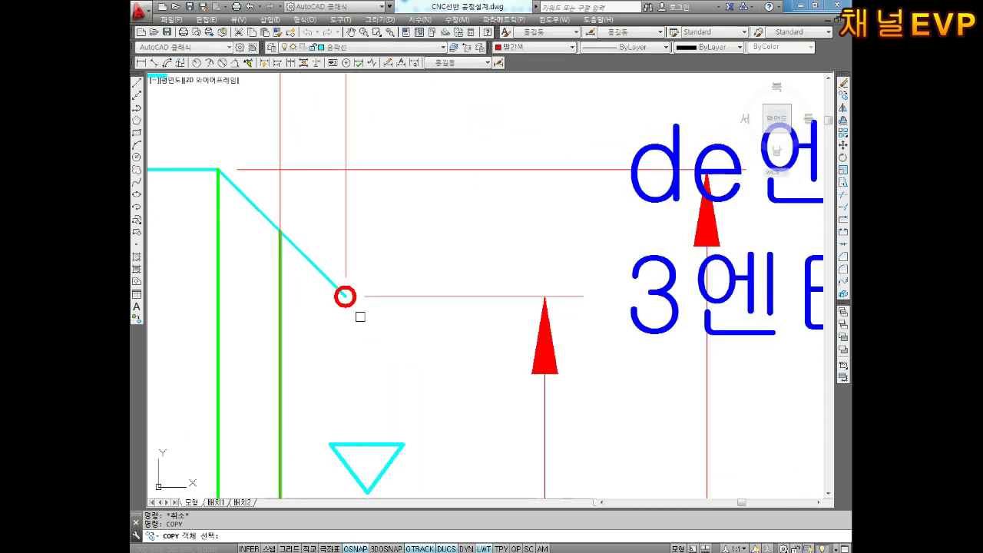
pyautogui.click(352, 308)
pyautogui.press('Return')
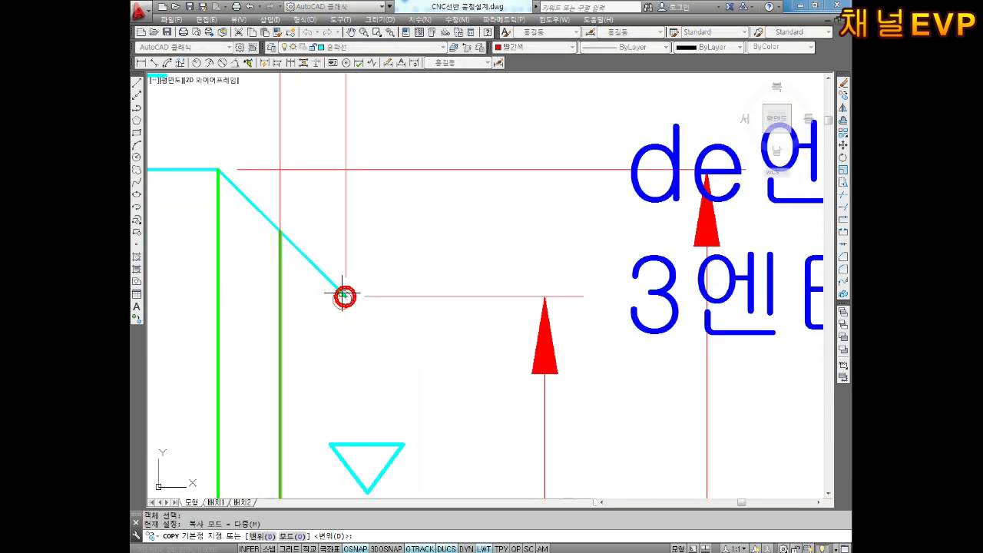
pyautogui.click(345, 295)
pyautogui.click(218, 167)
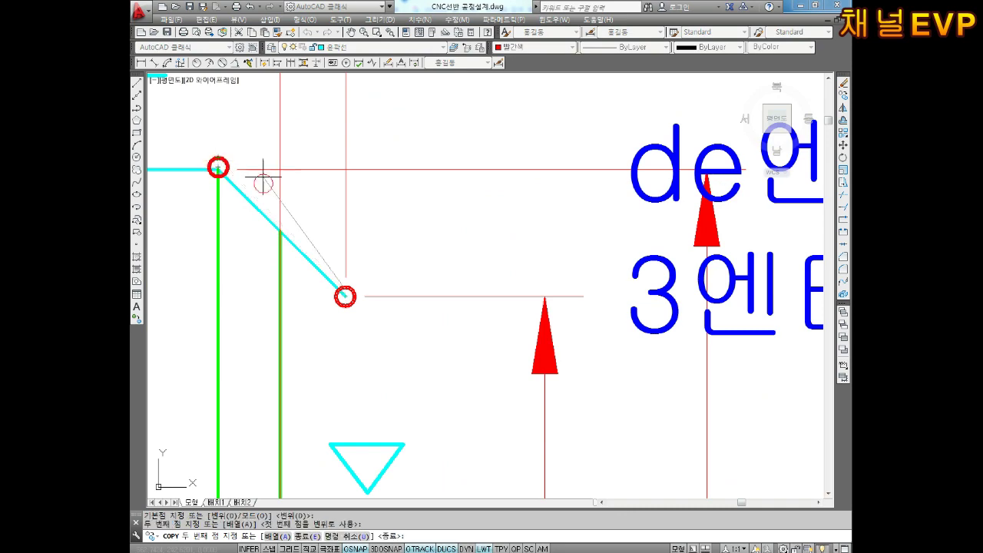
pyautogui.press('Escape')
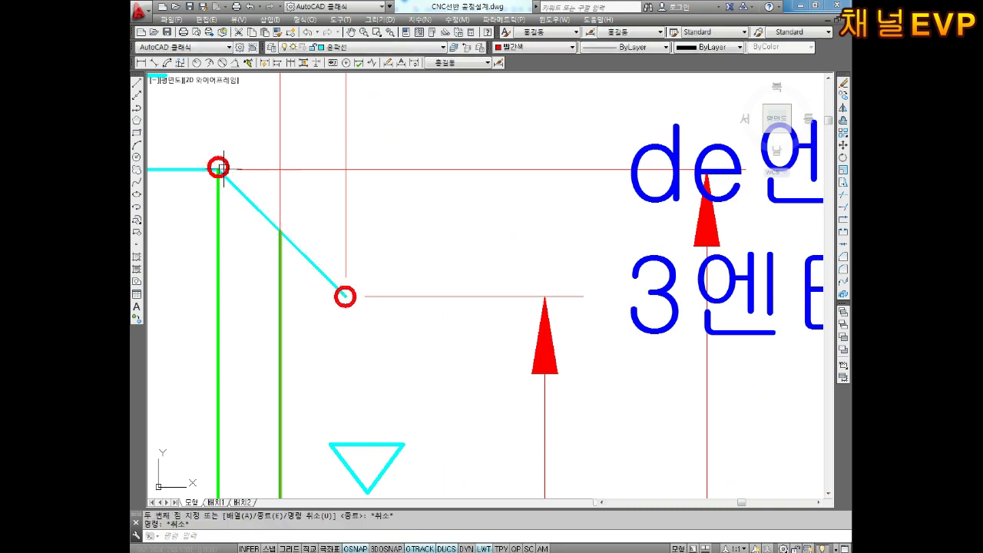
# - Add a second line "X30. Z-2." beneath the X21.76 Z2.12 coordinates in the machining start point note
pyautogui.scroll(-4, 469, 179)
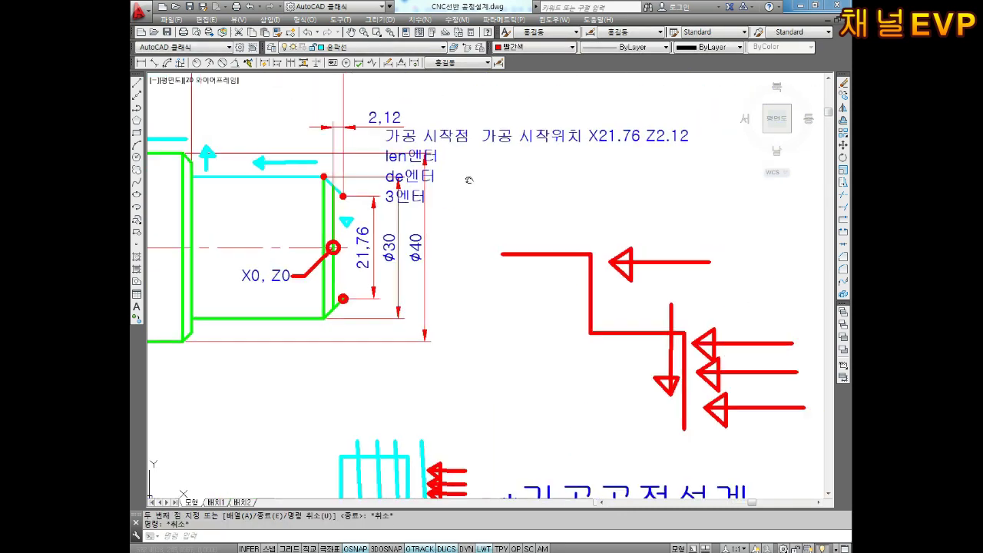
pyautogui.moveTo(469, 179); pyautogui.dragTo(442, 226, button='middle')
pyautogui.scroll(2, 580, 192)
pyautogui.moveTo(580, 193); pyautogui.dragTo(538, 240, button='middle')
pyautogui.doubleClick(590, 224)
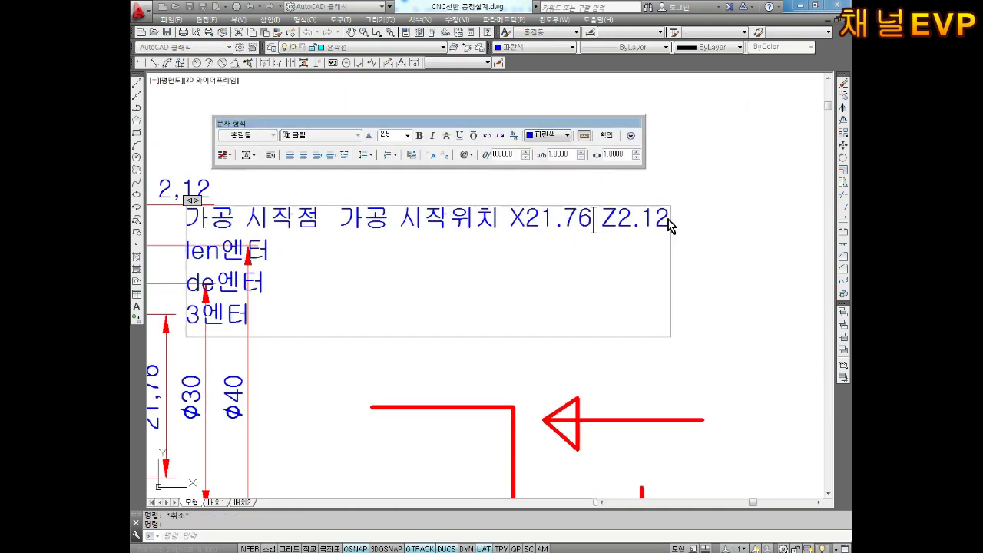
pyautogui.click(664, 224)
pyautogui.press('Return')
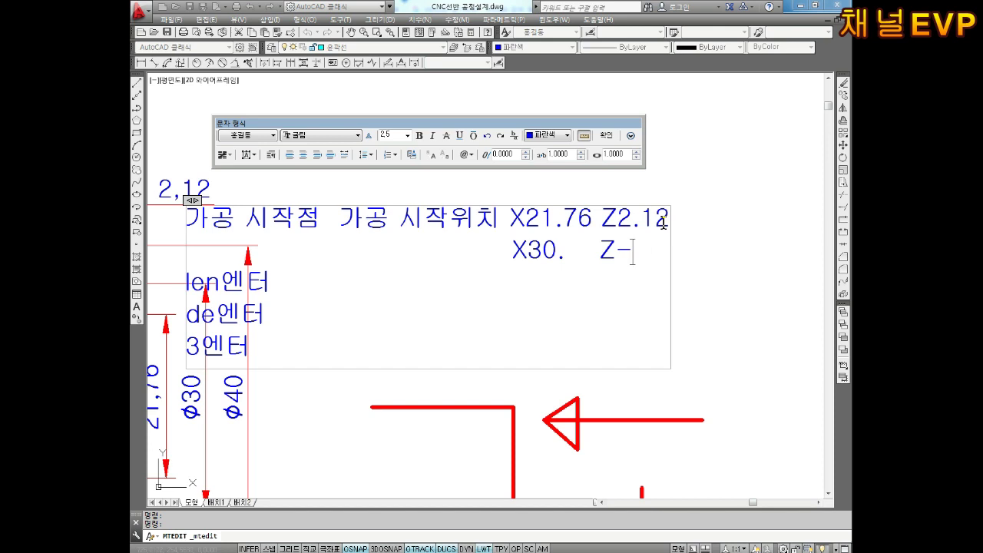
pyautogui.click(690, 321)
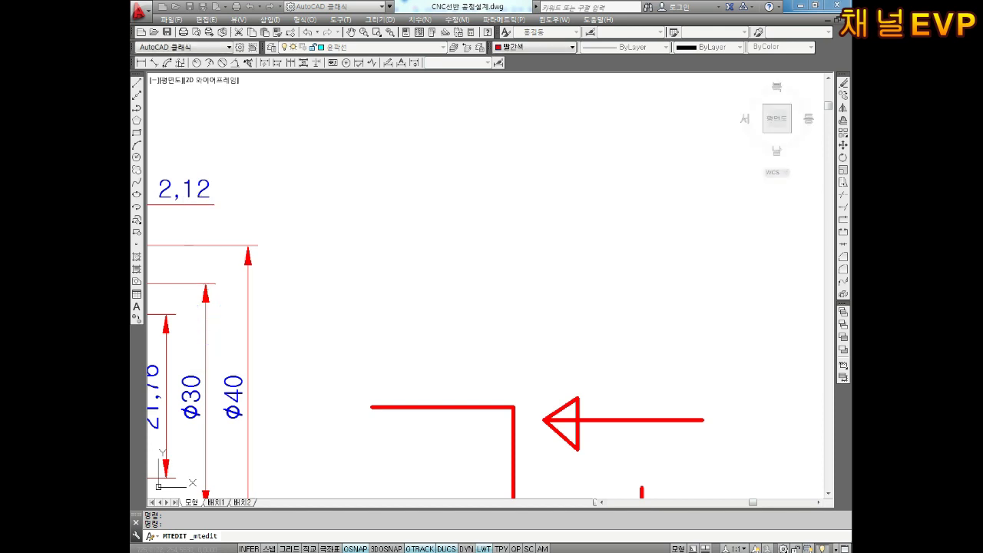
# - Examine the new chamfer corner point against the X30. Z-2. line and the tool paths of the 4-1 part
pyautogui.scroll(-3, 575, 279)
pyautogui.scroll(5, 517, 260)
pyautogui.scroll(4, 516, 260)
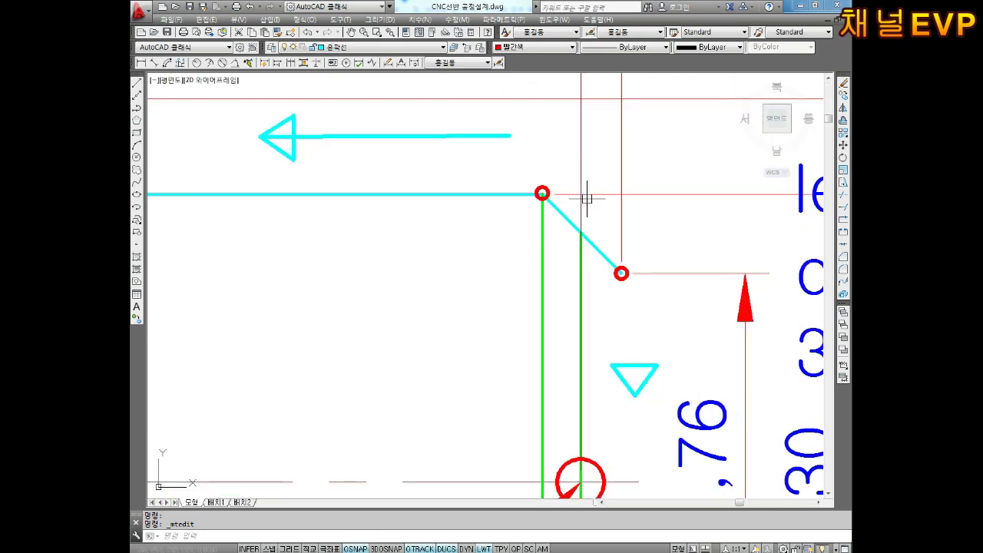
pyautogui.moveTo(586, 197); pyautogui.dragTo(546, 237, button='middle')
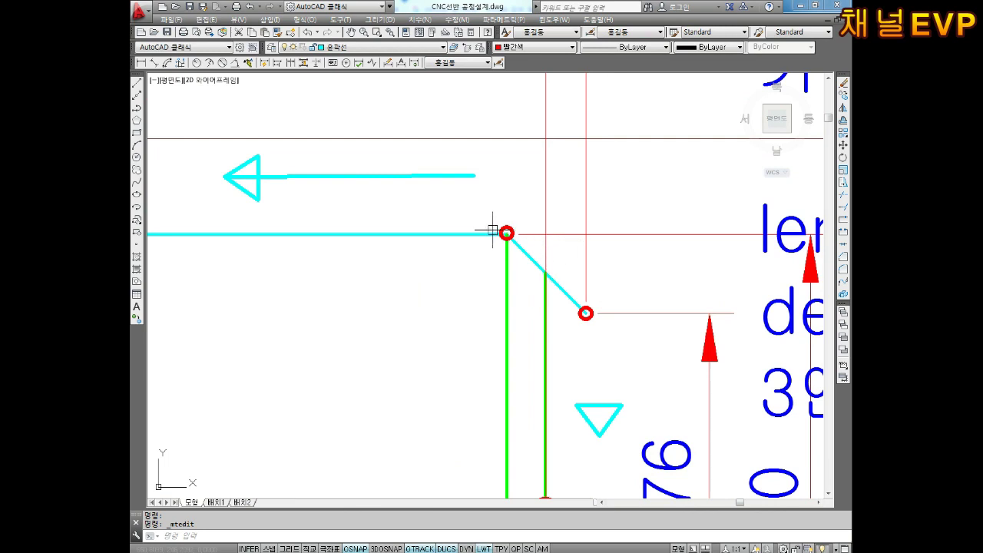
pyautogui.scroll(-4, 494, 230)
pyautogui.moveTo(507, 261); pyautogui.dragTo(444, 283, button='middle')
pyautogui.moveTo(675, 258); pyautogui.dragTo(415, 230, button='middle')
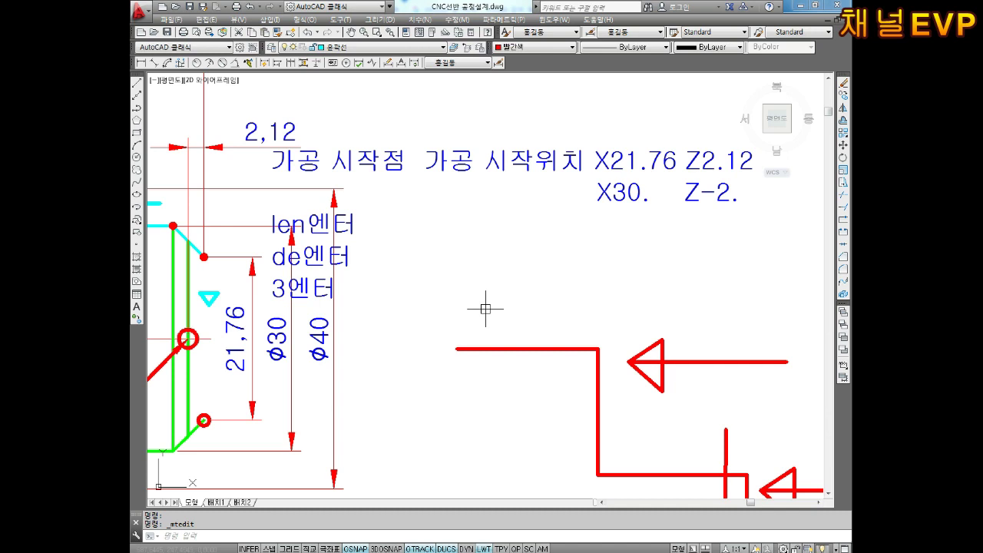
pyautogui.scroll(-5, 497, 307)
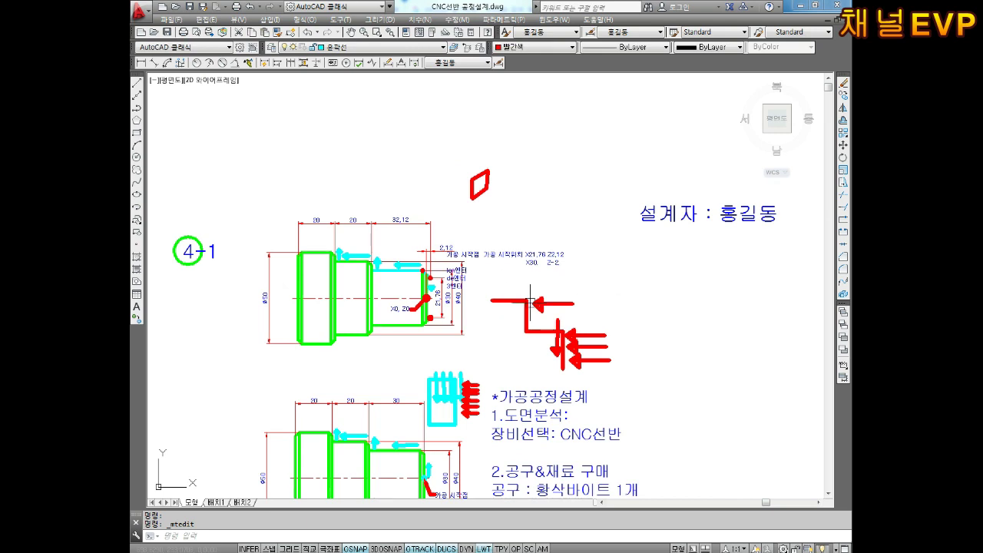
pyautogui.scroll(3, 423, 304)
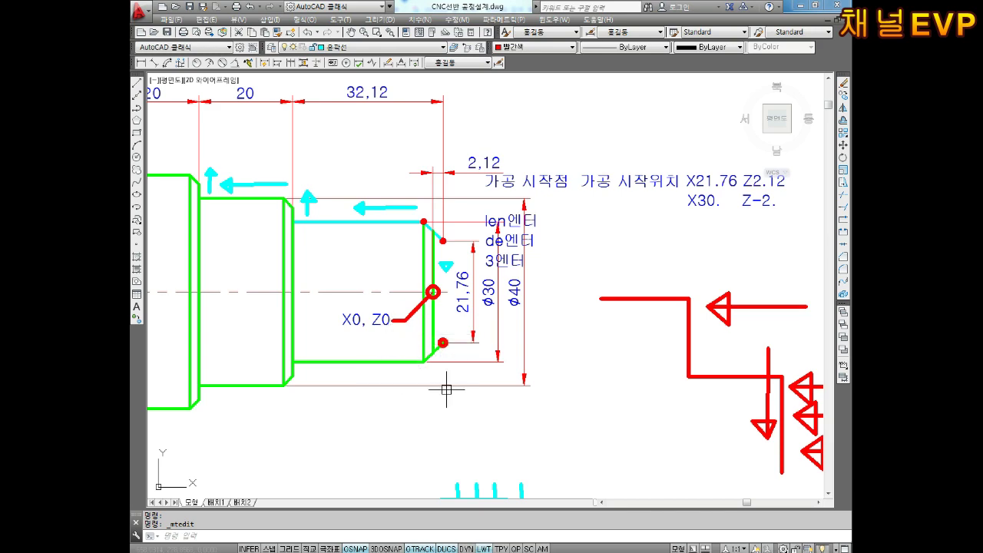
pyautogui.scroll(-3, 446, 388)
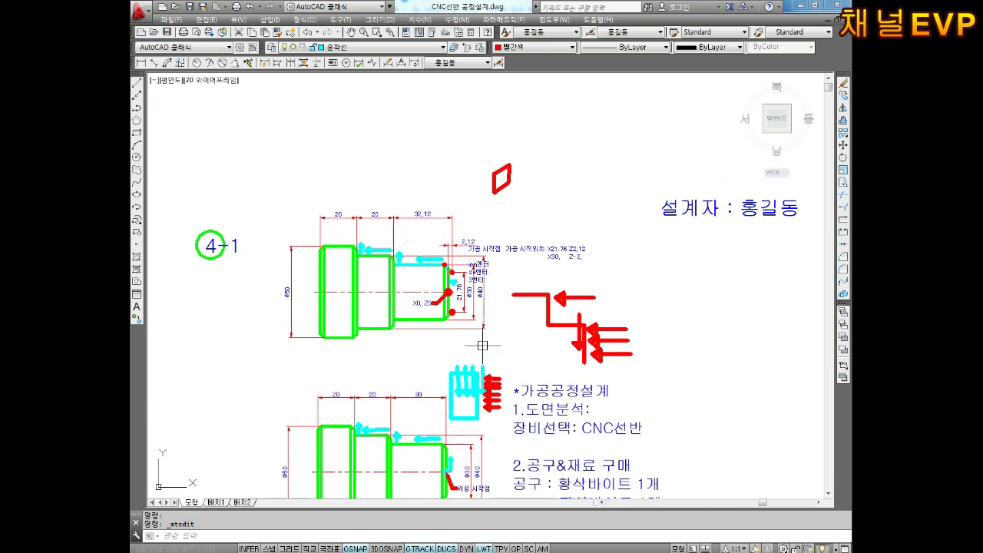
pyautogui.scroll(6, 443, 270)
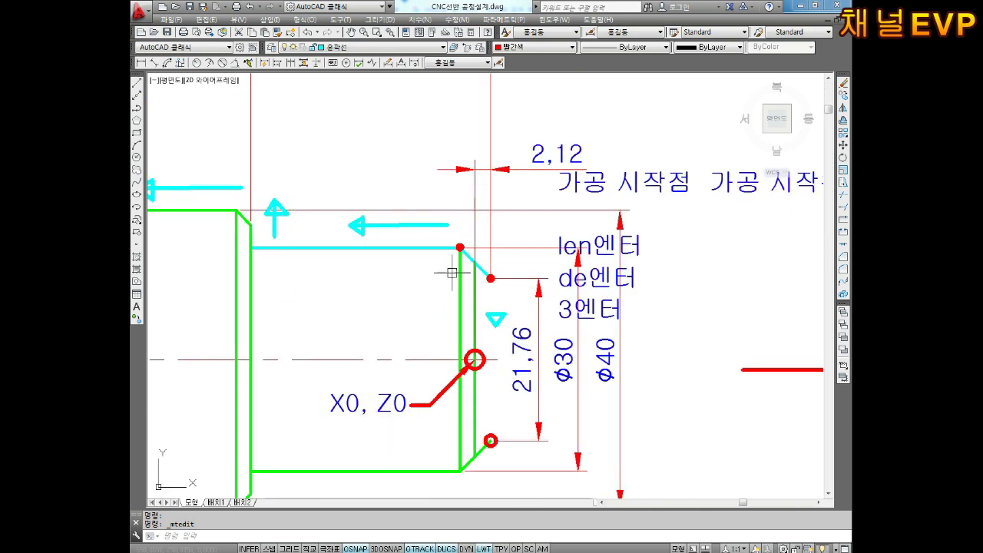
# - Examine the two marked chamfer points against the X21.76 Z2.12 and X30. Z-2. coordinates in the note
pyautogui.scroll(3, 451, 273)
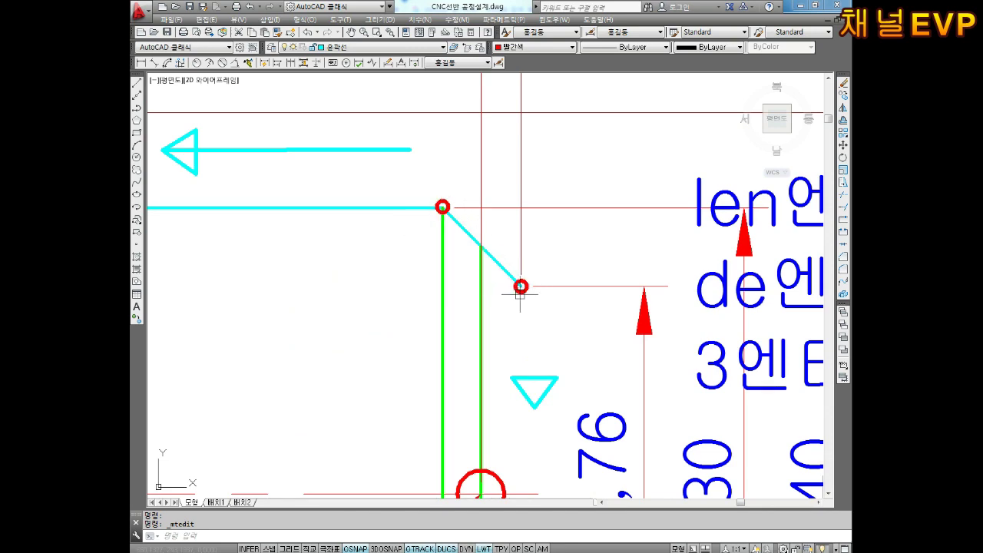
pyautogui.scroll(-3, 520, 302)
pyautogui.scroll(1, 576, 205)
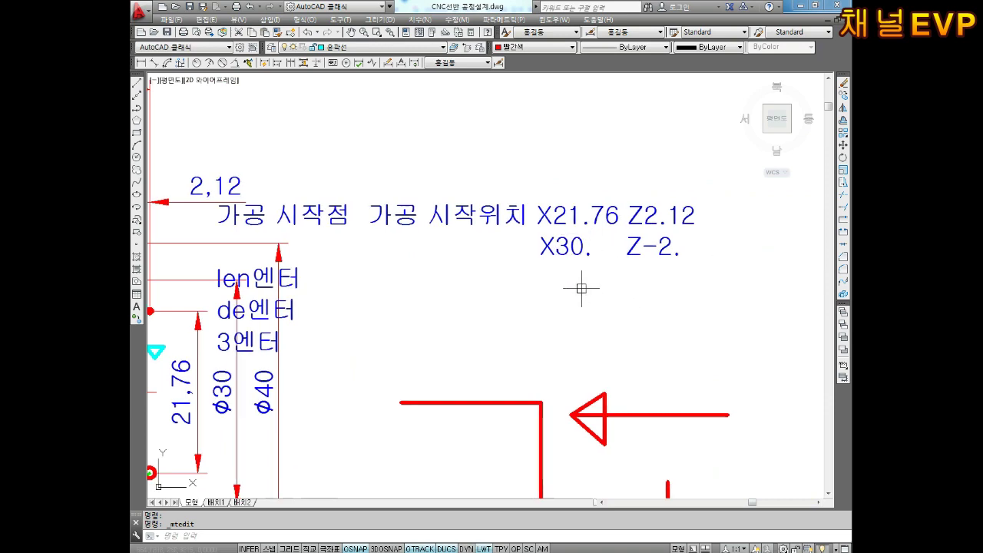
pyautogui.moveTo(390, 345); pyautogui.dragTo(616, 273, button='middle')
pyautogui.moveTo(415, 235); pyautogui.dragTo(577, 258, button='middle')
pyautogui.scroll(4, 532, 253)
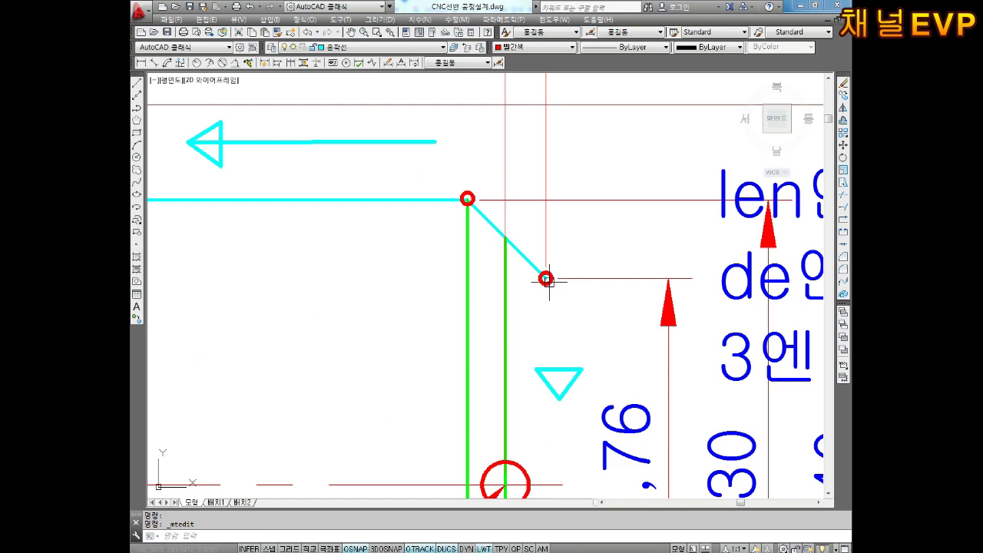
pyautogui.scroll(-6, 548, 282)
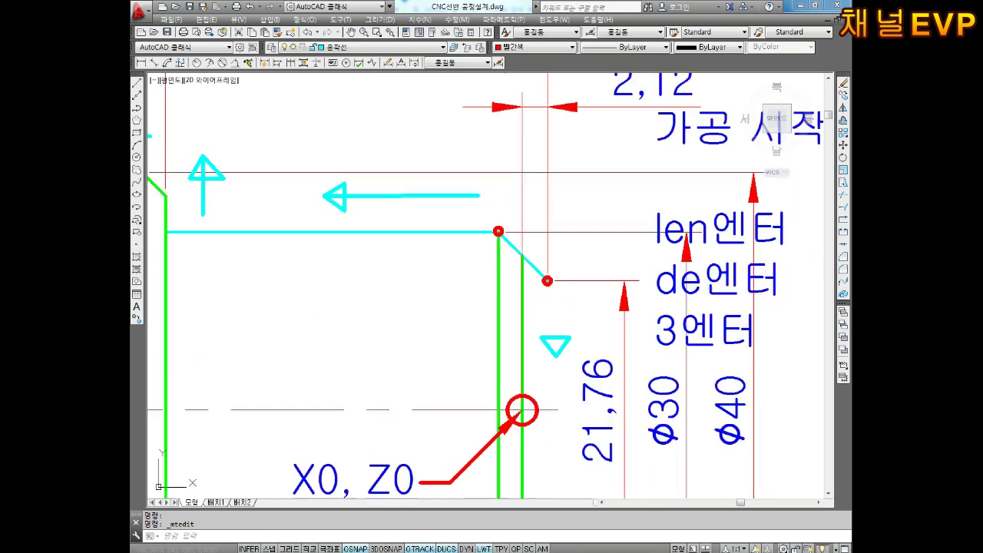
pyautogui.moveTo(549, 281); pyautogui.dragTo(220, 322, button='middle')
pyautogui.scroll(-2, 557, 269)
pyautogui.moveTo(557, 265); pyautogui.dragTo(380, 287, button='middle')
pyautogui.scroll(-4, 520, 275)
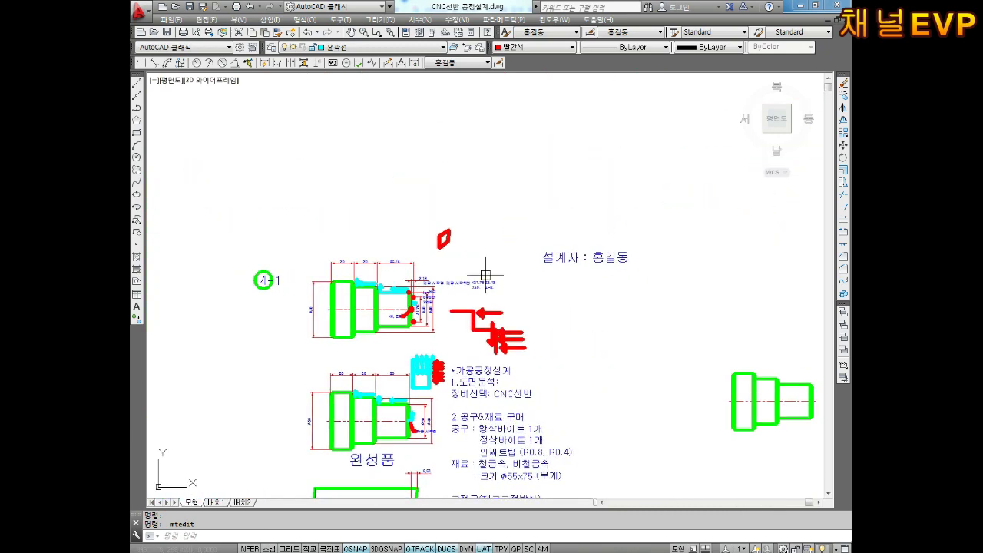
# - Reopen the machining start point note and add the word "삼각함수" on a separate line beneath the X30. Z-2. coordinates
pyautogui.scroll(8, 488, 323)
pyautogui.scroll(-1, 591, 257)
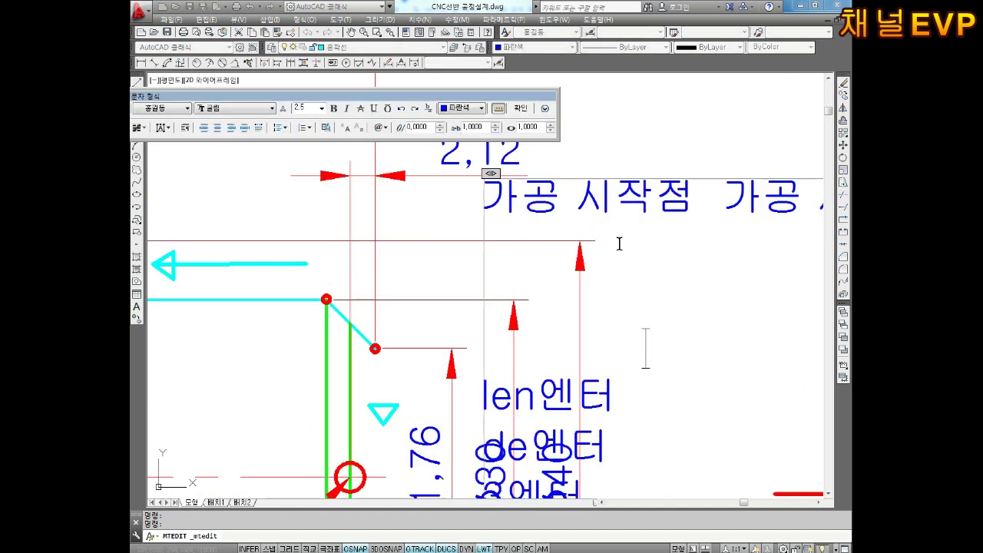
pyautogui.write('TKA')
pyautogui.press('BackSpace')
pyautogui.press('BackSpace')
pyautogui.press('BackSpace')
pyautogui.write('ㅅ')
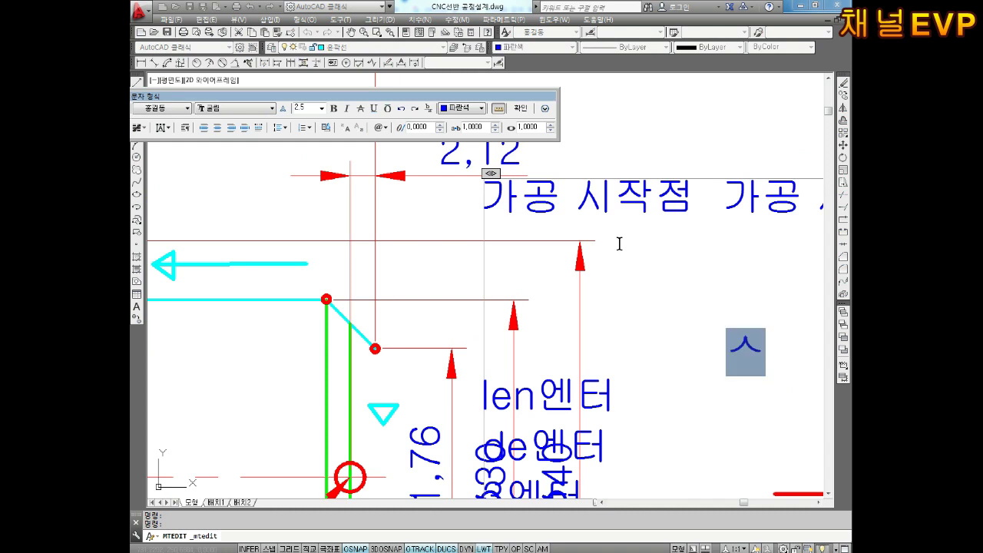
pyautogui.write('삼각함수')
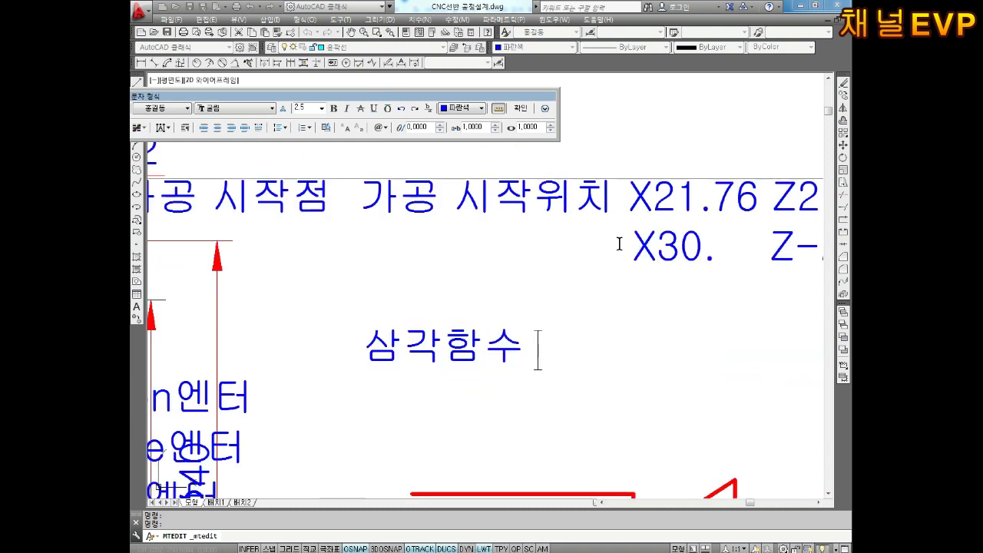
# - Append "코사인 탄젠트" after "삼각함수" and finish editing the note
pyautogui.write(' 샤')
pyautogui.press('BackSpace')
pyautogui.press('BackSpace')
pyautogui.write('코아')
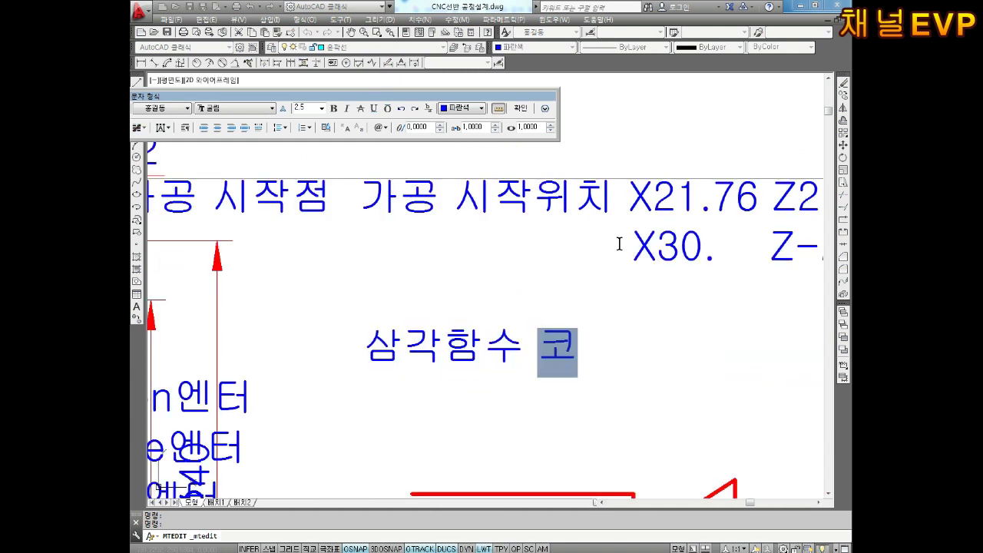
pyautogui.press('BackSpace')
pyautogui.press('BackSpace')
pyautogui.write('사인 탃')
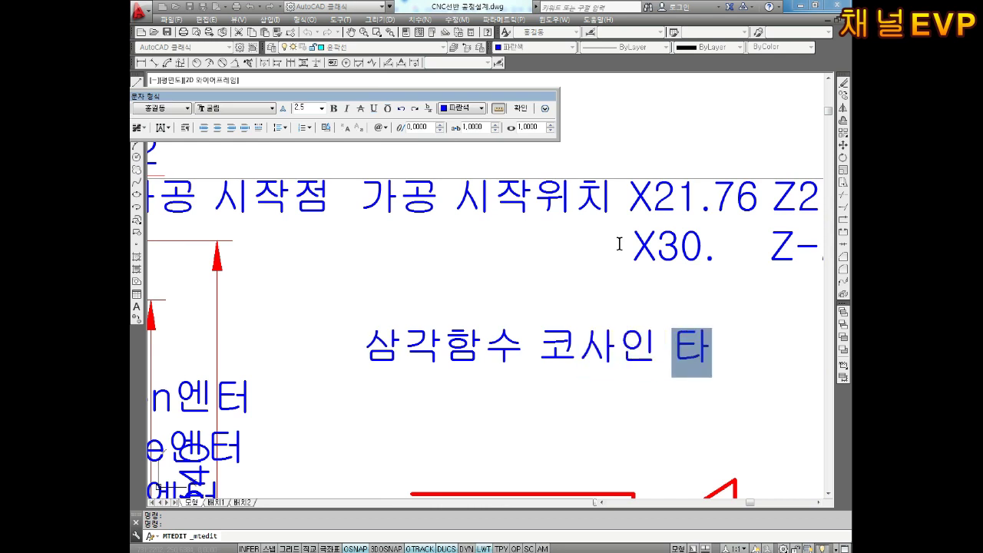
pyautogui.write('젠트')
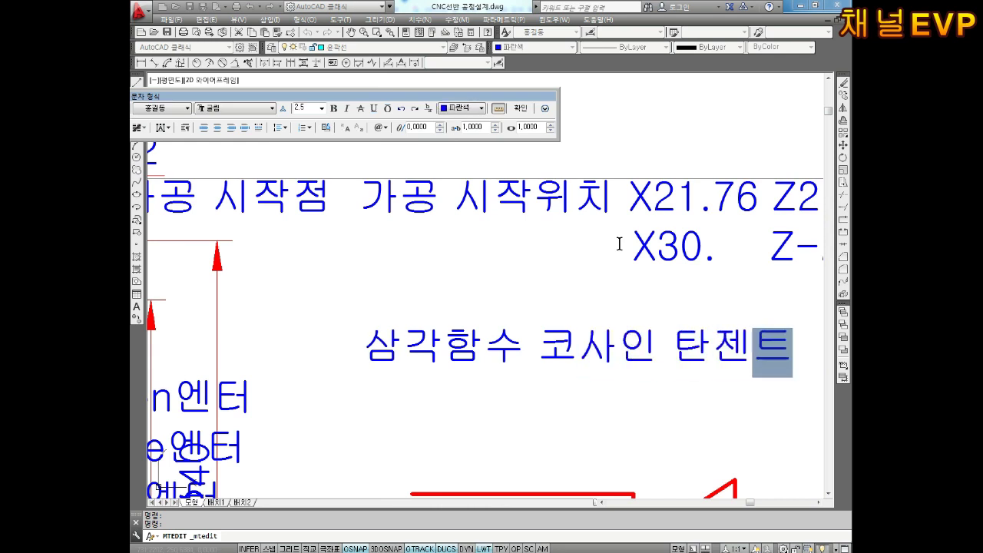
pyautogui.click(684, 146)
# - Examine the trigonometry line in the note, the 4-1 part and the red stepped tool-path sketch beside it
pyautogui.moveTo(615, 226); pyautogui.dragTo(649, 206, button='middle')
pyautogui.scroll(-2, 649, 206)
pyautogui.moveTo(540, 226); pyautogui.dragTo(580, 238, button='middle')
pyautogui.moveTo(249, 304); pyautogui.dragTo(344, 285, button='middle')
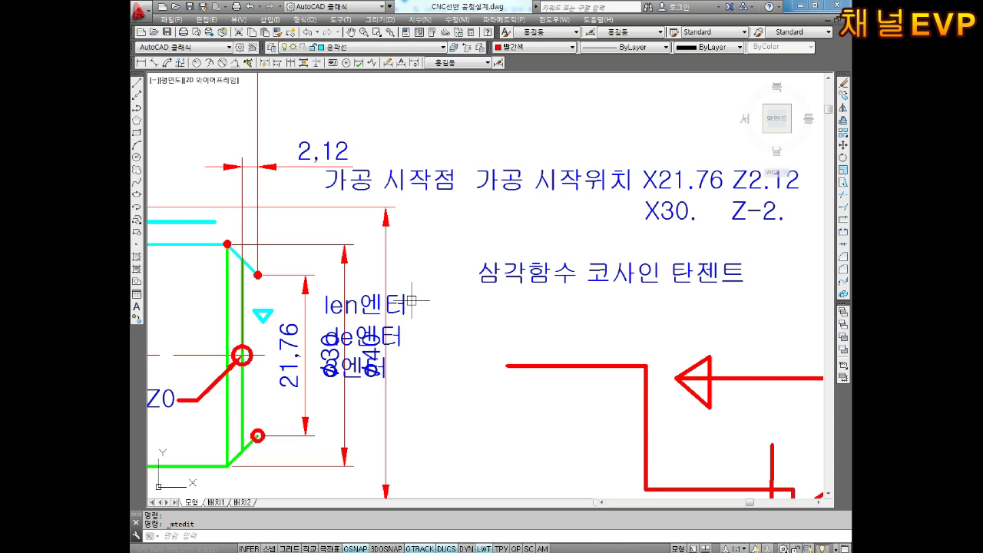
pyautogui.scroll(-3, 375, 352)
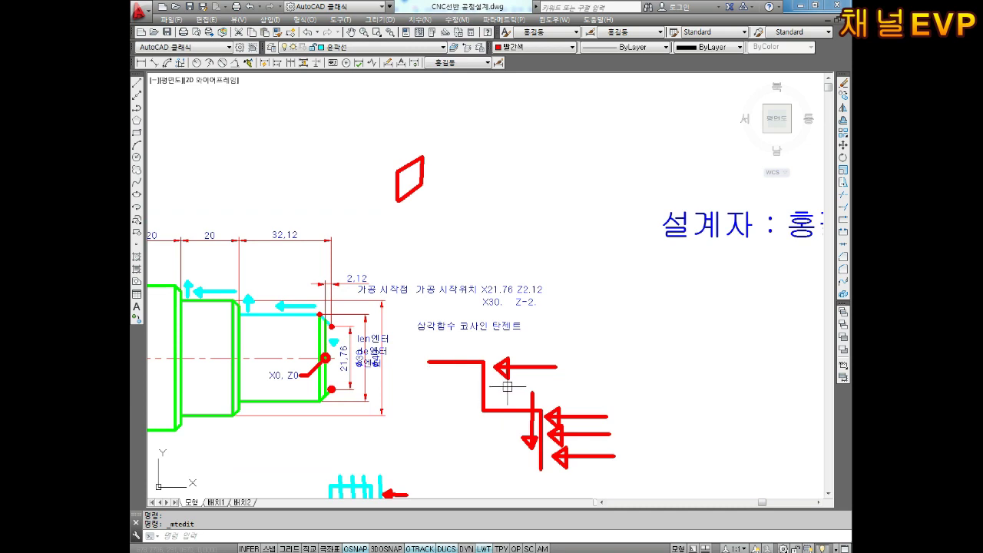
pyautogui.moveTo(492, 373); pyautogui.dragTo(521, 307, button='middle')
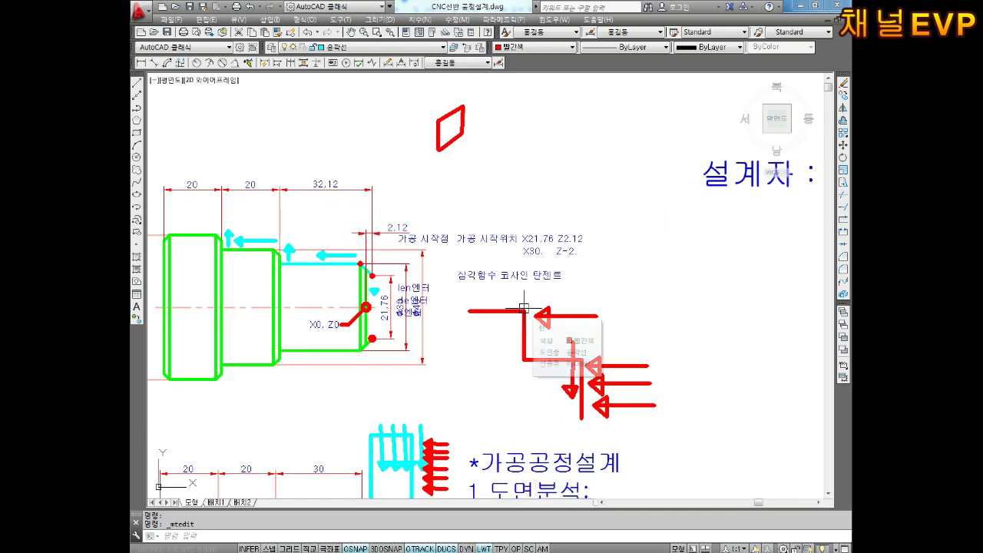
pyautogui.scroll(-2, 516, 307)
pyautogui.moveTo(516, 307); pyautogui.dragTo(527, 267, button='middle')
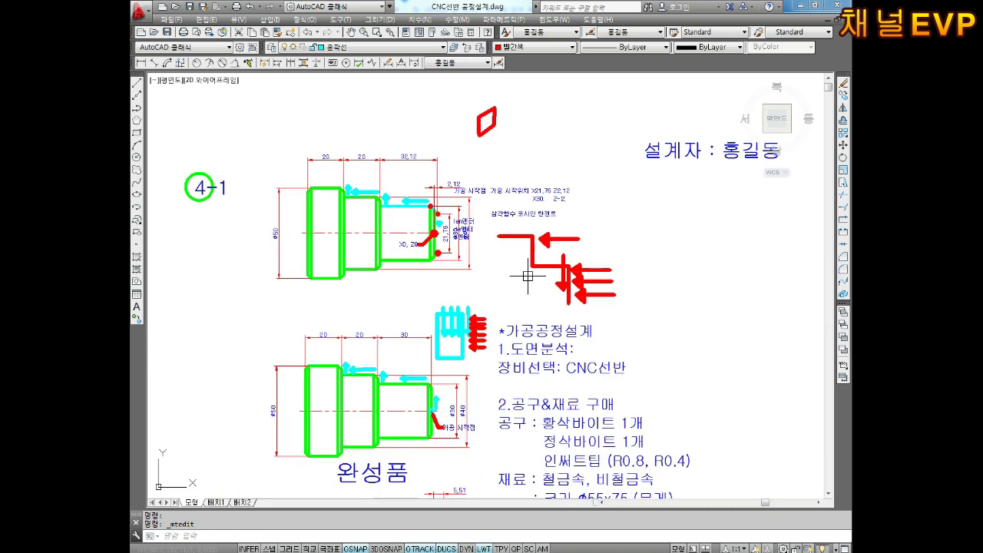